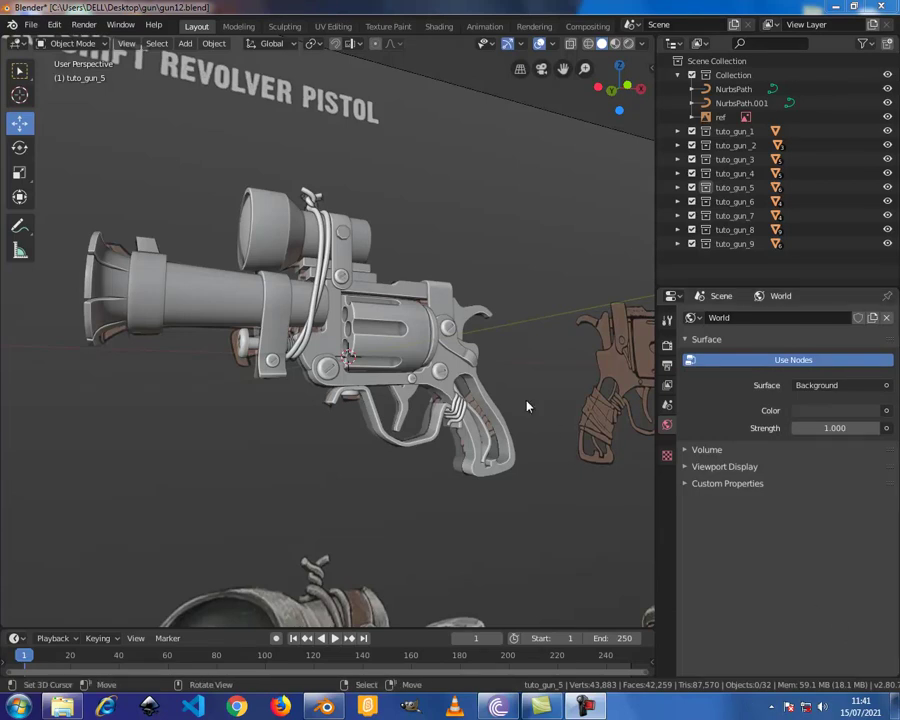
Step: Orbit around the revolver, select the plate beside the cylinder, then the reference image
mouse_move(408, 383)
middle_mouse_down()
mouse_move(348, 421)
mouse_move(416, 424)
middle_mouse_up()
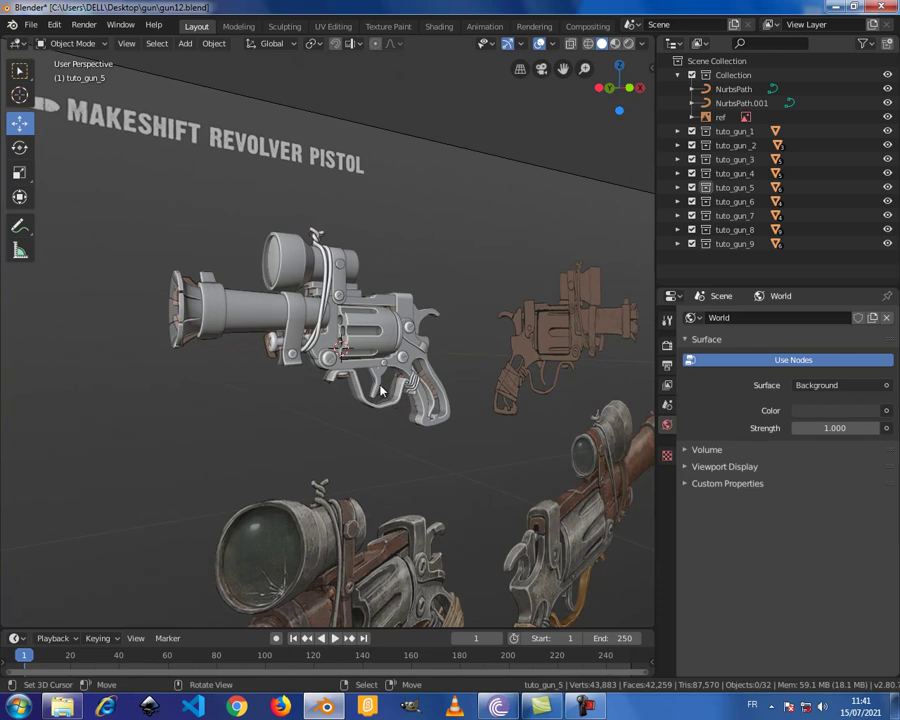
scroll(226, 366, "up", 3)
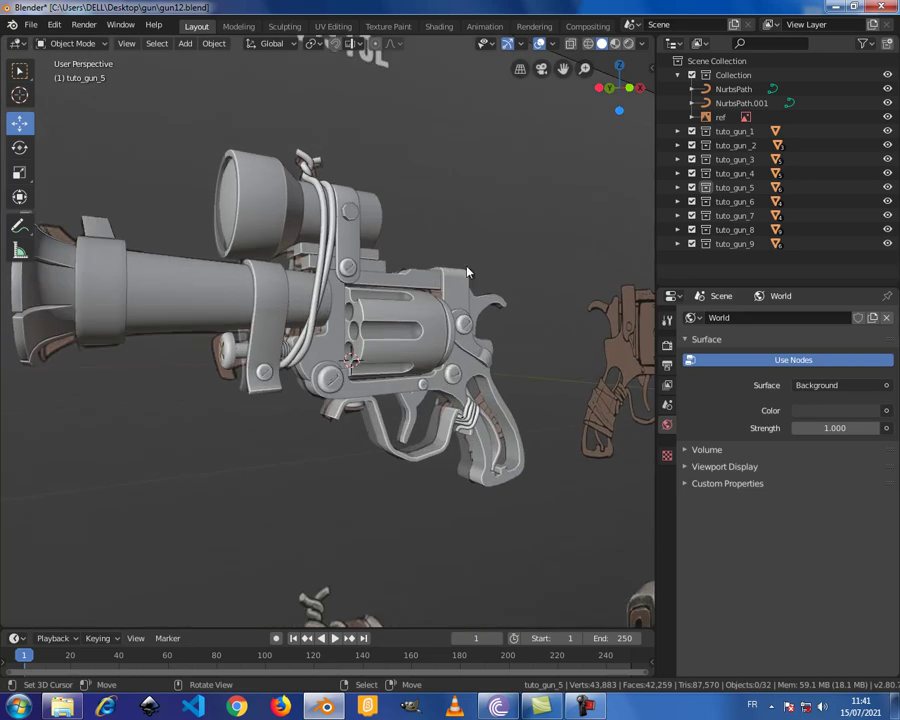
middle_click_drag(300, 330, 357, 346)
left_click(418, 355)
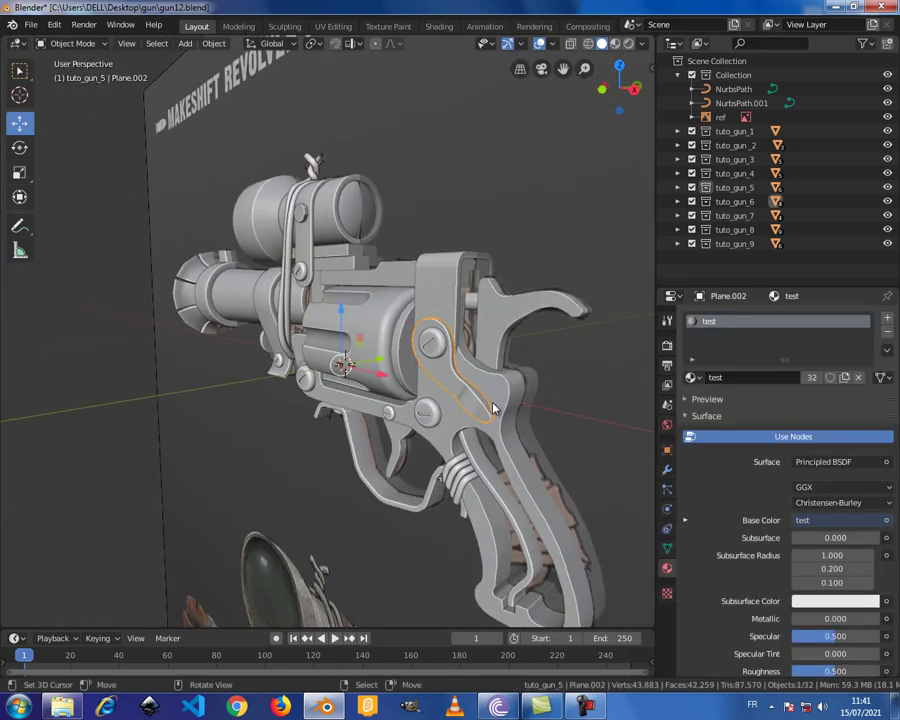
middle_click_drag(396, 368, 330, 250)
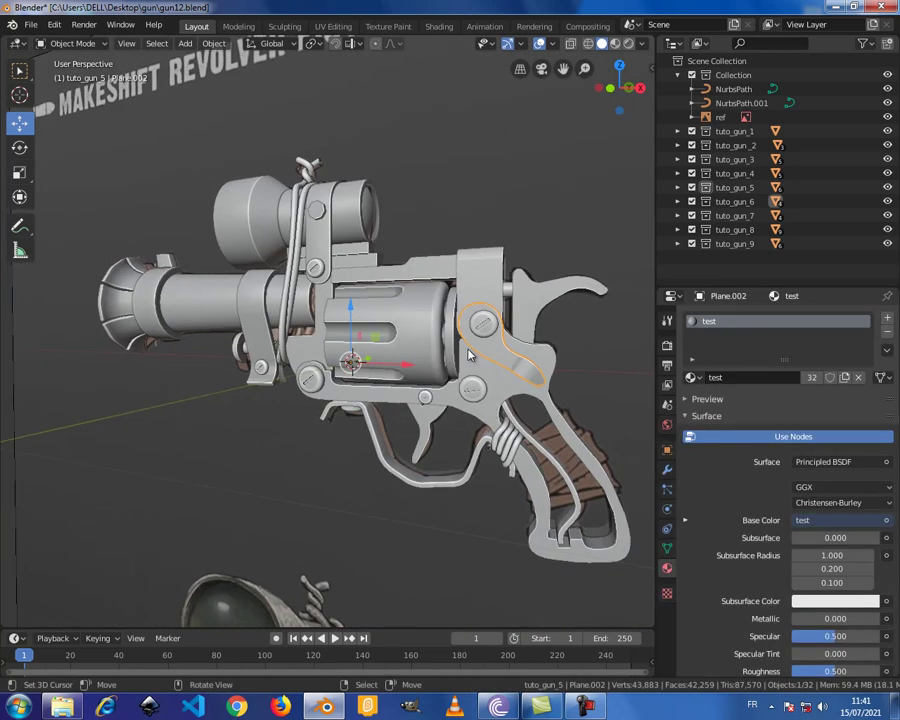
left_click(383, 540)
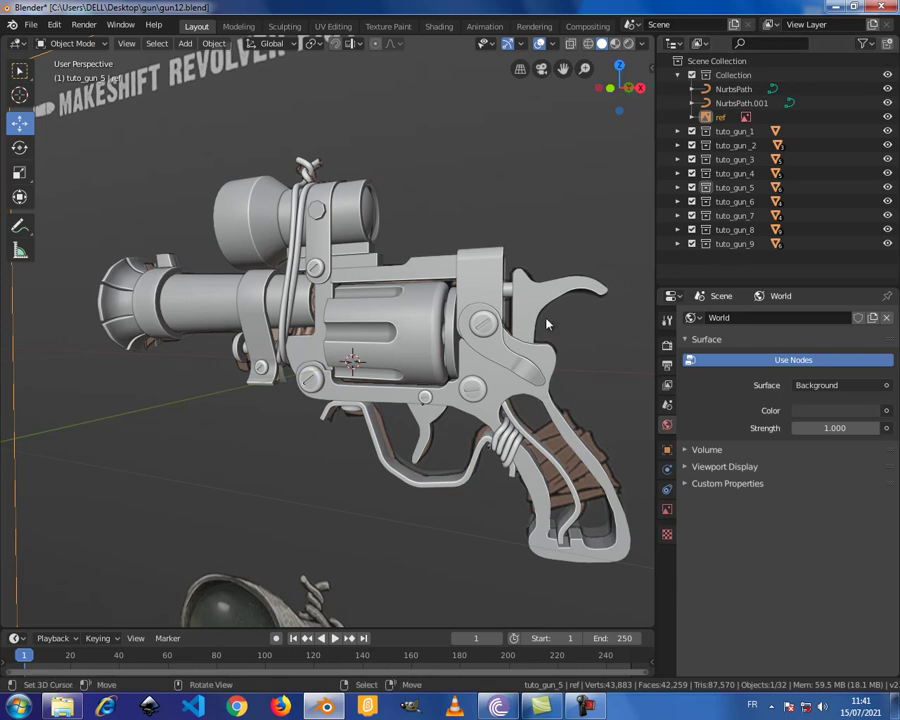
Step: Hide the reference image and select the second wire path on the scope
left_click(886, 117)
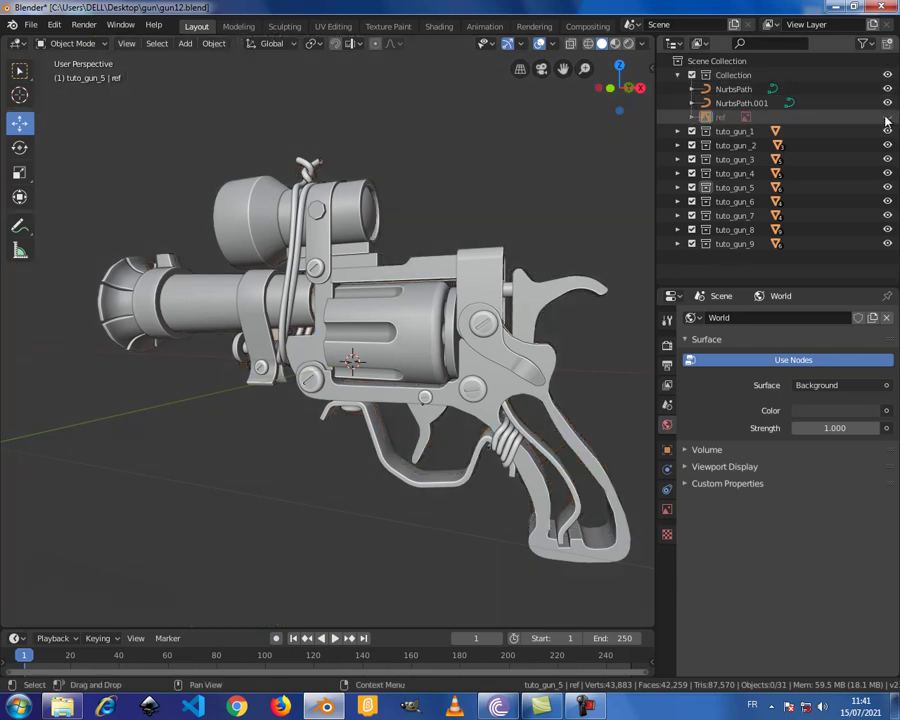
scroll(285, 310, "up", 1)
scroll(285, 310, "up", 2)
scroll(285, 310, "up", 2)
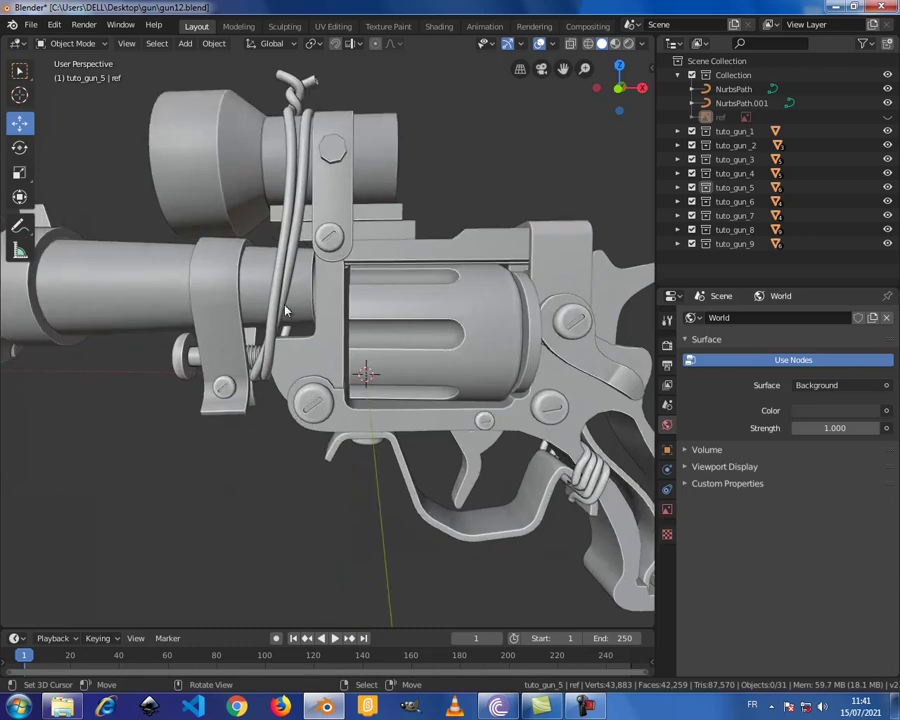
left_click(298, 152)
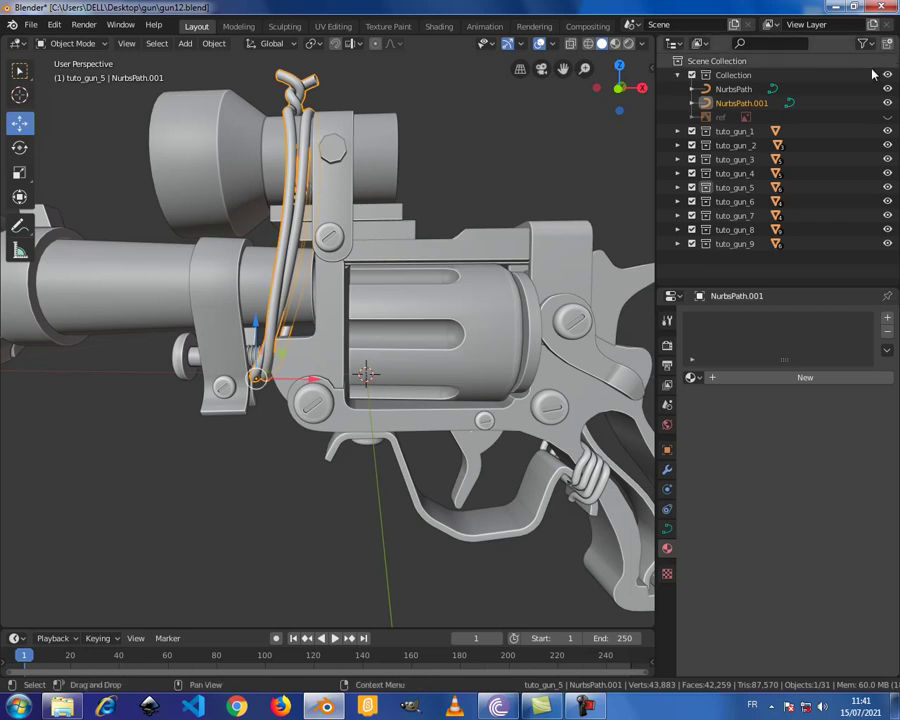
Step: Show the reference image again and select the gun frame piece
left_click(887, 117)
scroll(438, 349, "down", 2)
scroll(428, 342, "down", 2)
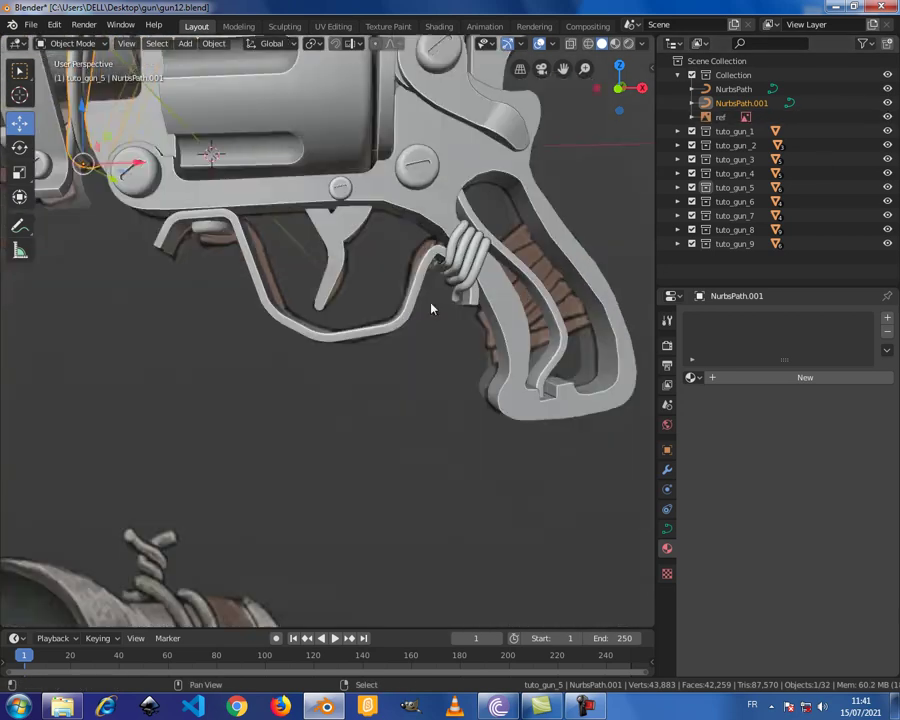
scroll(428, 340, "down", 2)
scroll(430, 320, "down", 2)
scroll(430, 310, "down", 3, "shift")
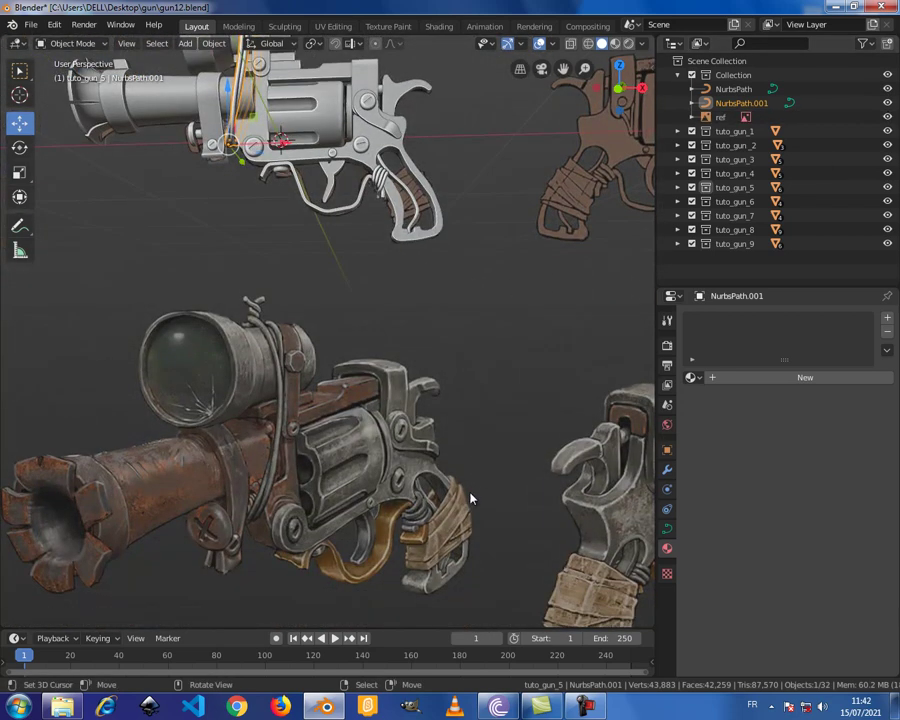
scroll(300, 240, "up", 3, "shift")
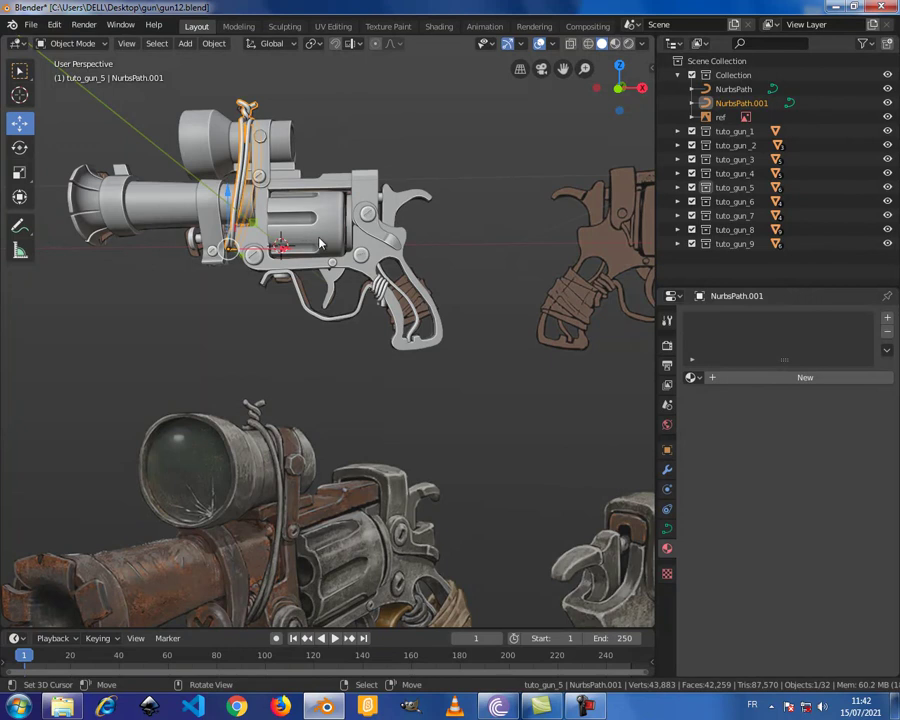
left_click(381, 261)
Step: Isolate the gun frame in Local View, inspect it in Material Preview, then return to Solid shading
key("KP_Divide")
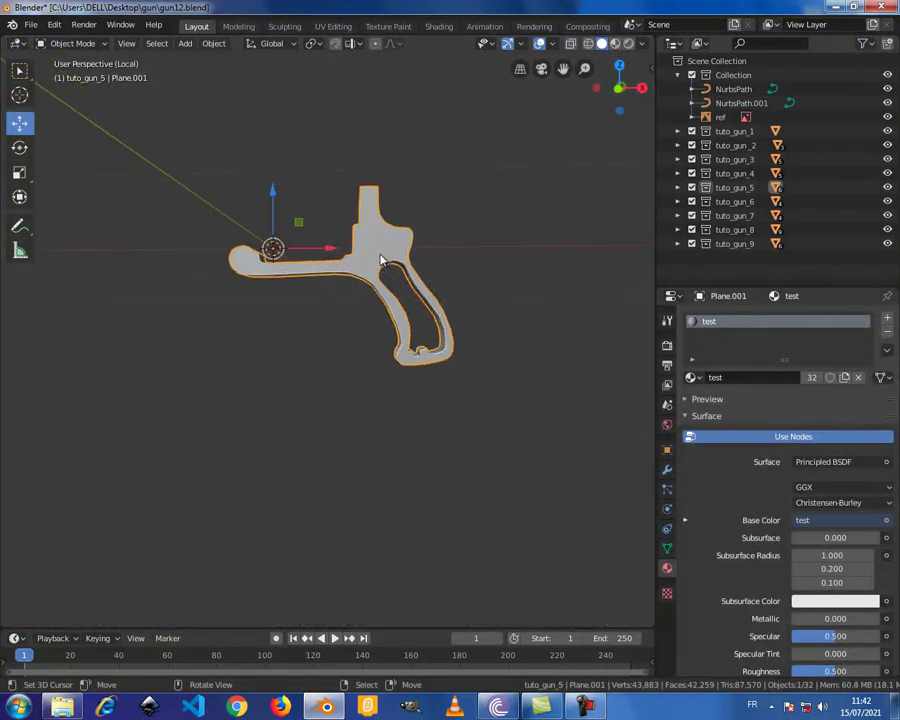
left_click(614, 43)
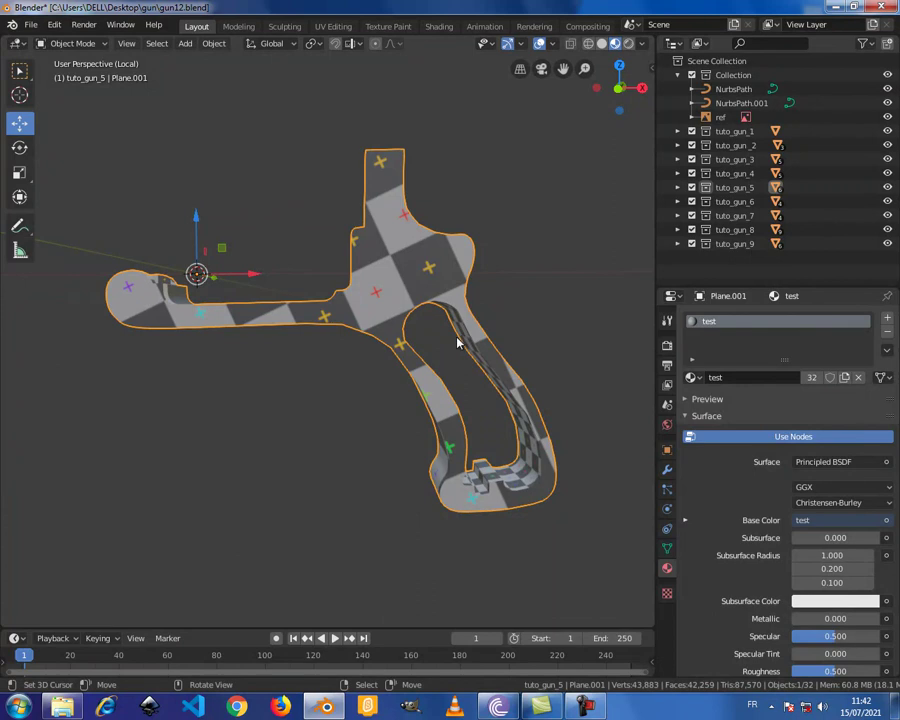
middle_click_drag(478, 315, 380, 320)
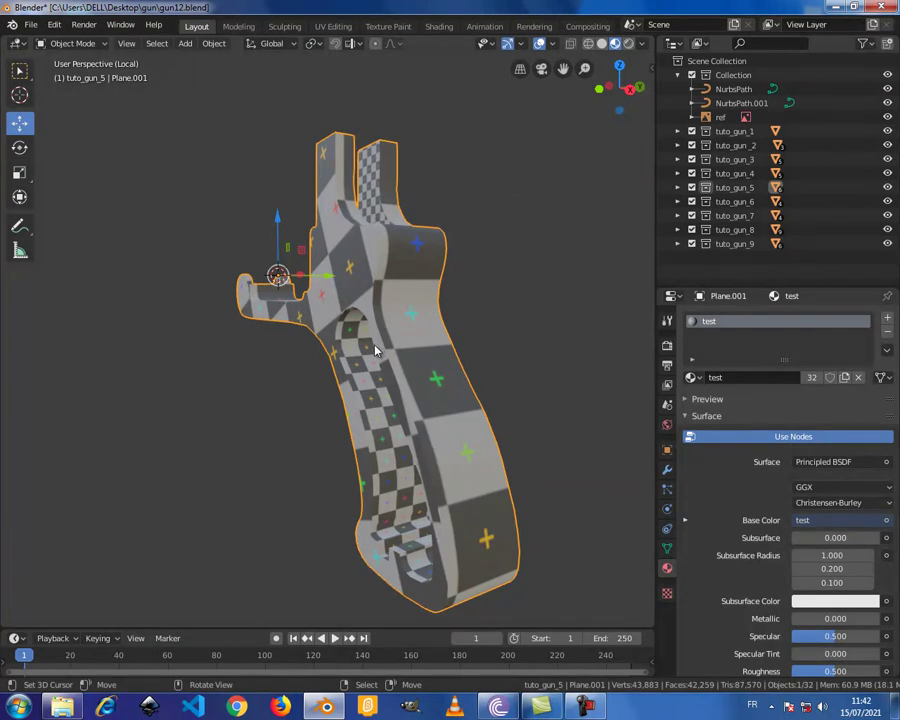
middle_click_drag(375, 350, 435, 357)
mouse_move(228, 343)
middle_mouse_down()
mouse_move(401, 342)
mouse_move(286, 324)
middle_mouse_up()
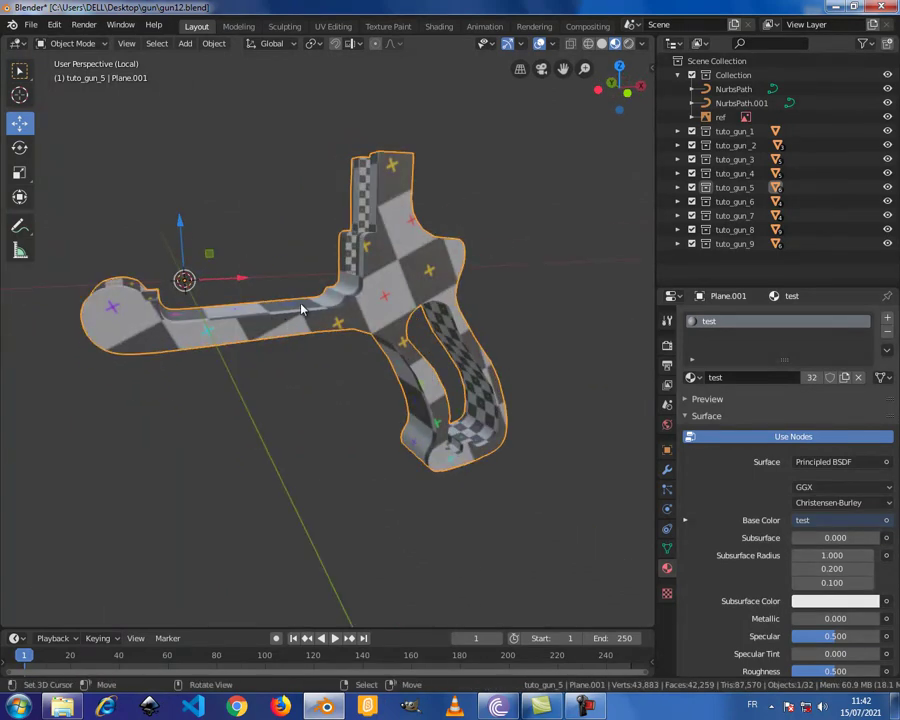
left_click(554, 44)
left_click(601, 43)
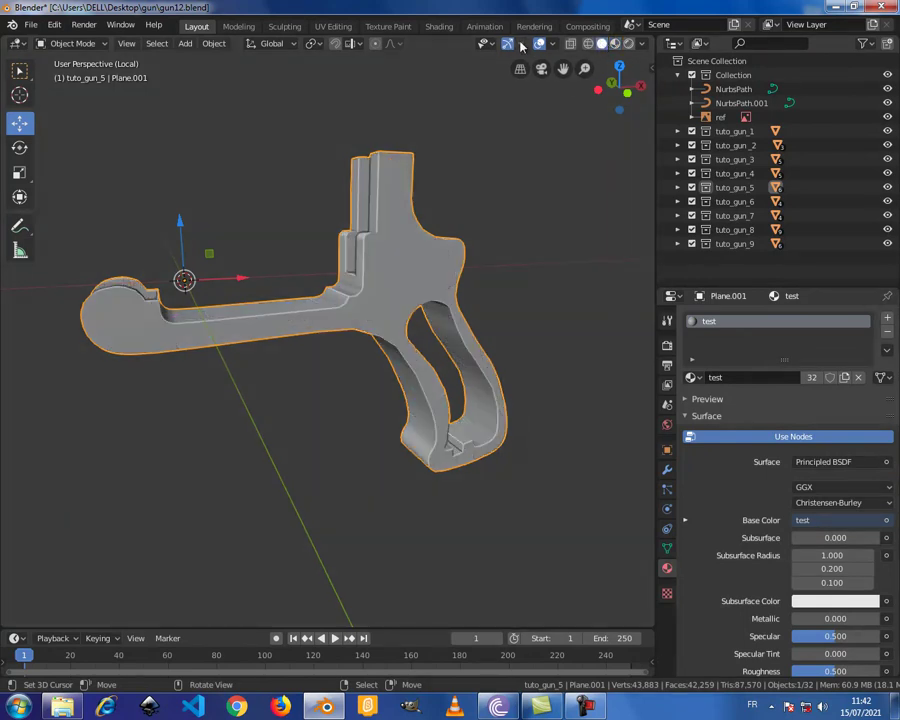
Step: Enable the Face Orientation overlay, inspect the frame's red and blue faces, then exit Local View
left_click(519, 44)
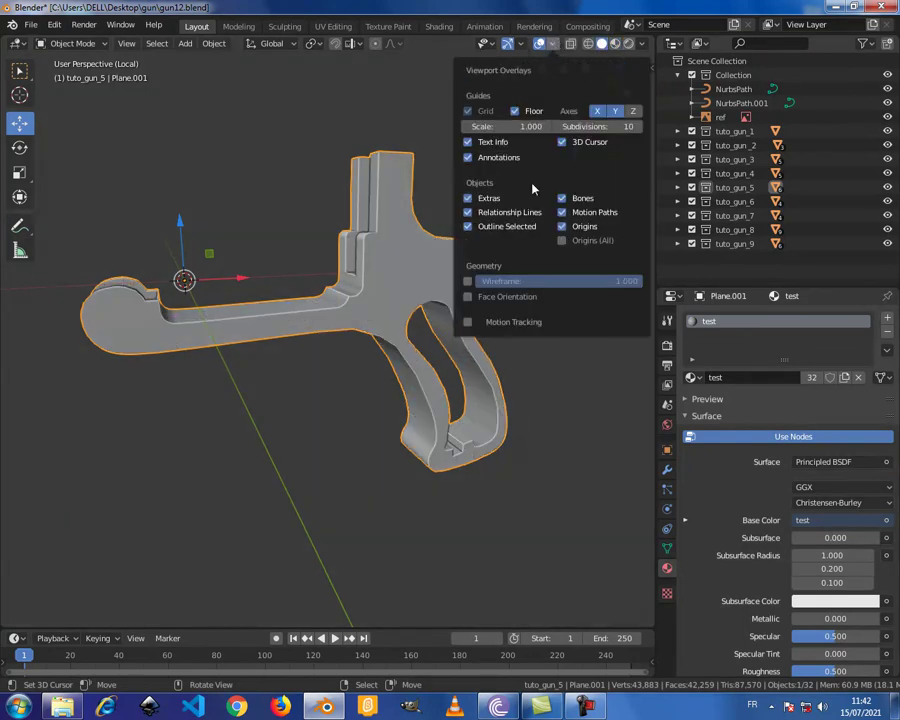
left_click(468, 297)
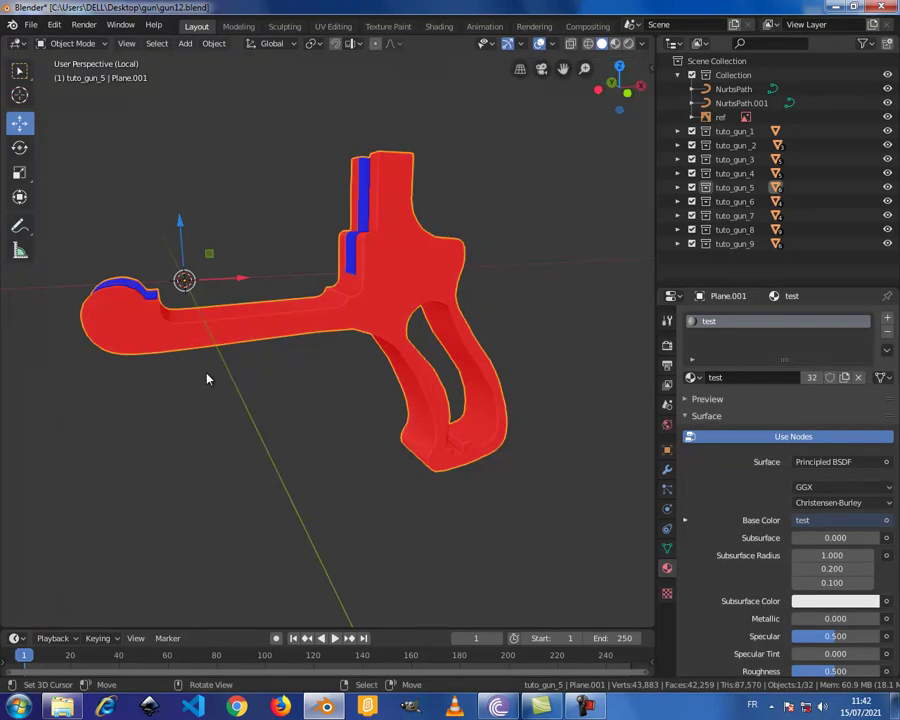
mouse_move(400, 410)
middle_mouse_down()
mouse_move(331, 410)
mouse_move(440, 285)
middle_mouse_up()
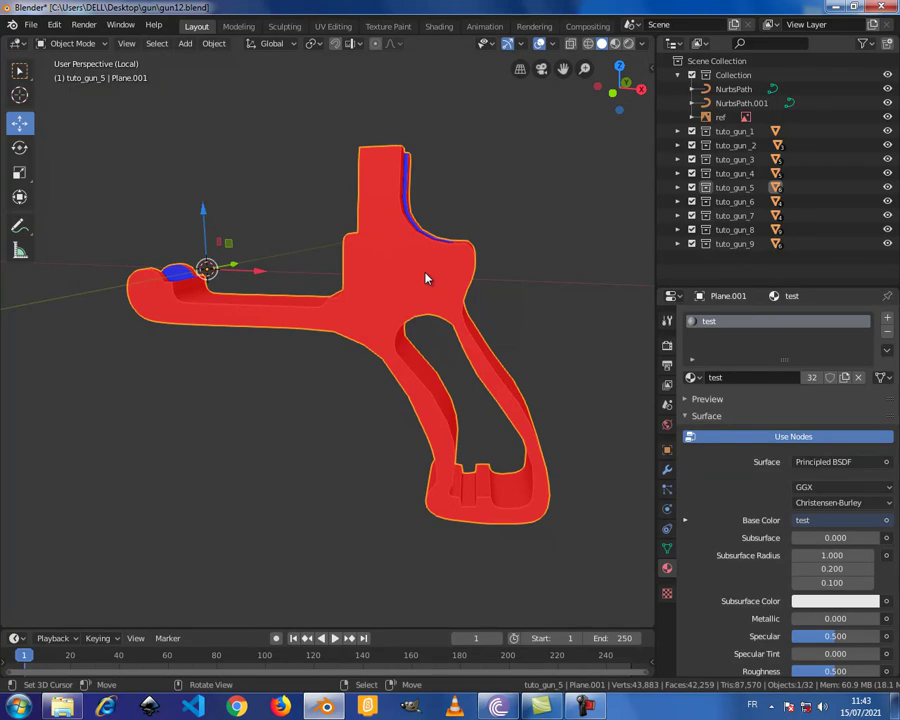
mouse_move(207, 311)
middle_mouse_down()
mouse_move(371, 327)
mouse_move(377, 317)
middle_mouse_up()
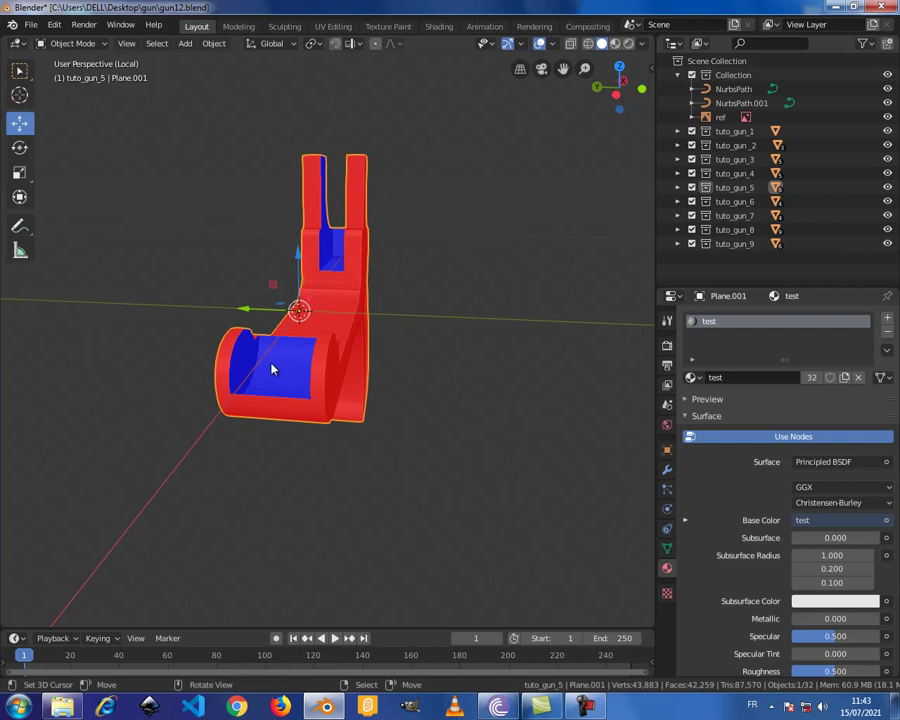
key("KP_Divide")
Step: Hide the reference image, orbit around the revolver, and select the red grip frame
left_click(338, 447)
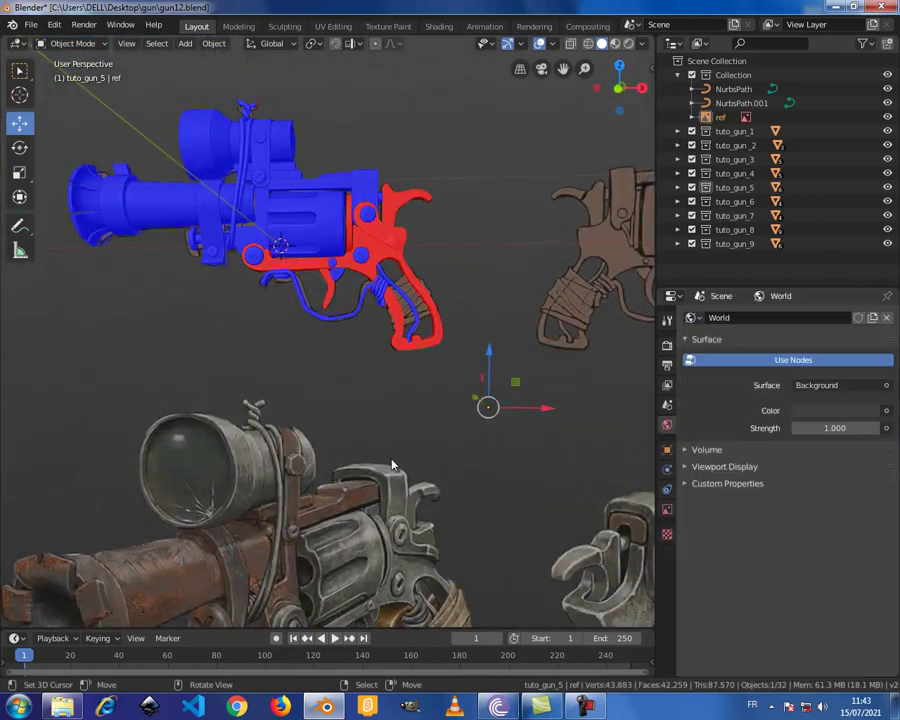
left_click(887, 117)
mouse_move(255, 394)
middle_mouse_down()
mouse_move(203, 293)
mouse_move(392, 305)
mouse_move(287, 287)
mouse_move(241, 261)
middle_mouse_up()
scroll(195, 328, "up", 3)
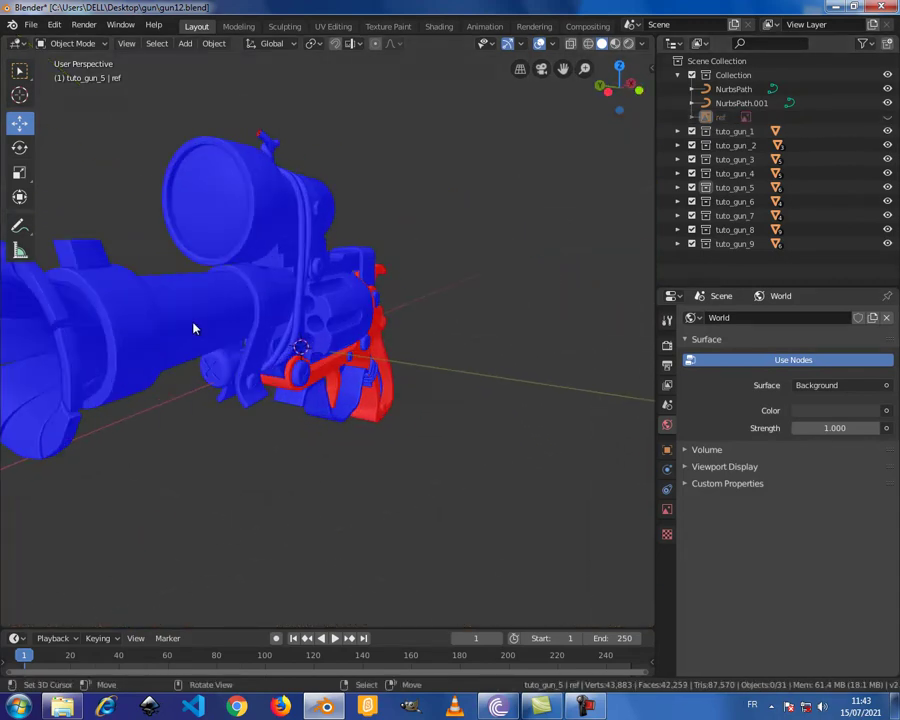
left_click(195, 328)
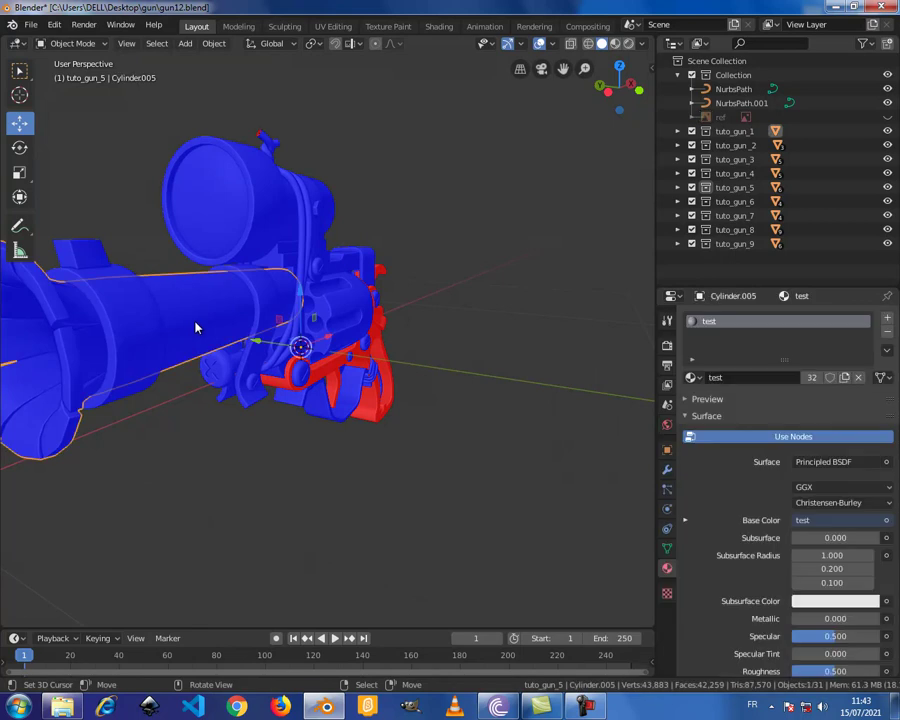
middle_click_drag(225, 326, 167, 318)
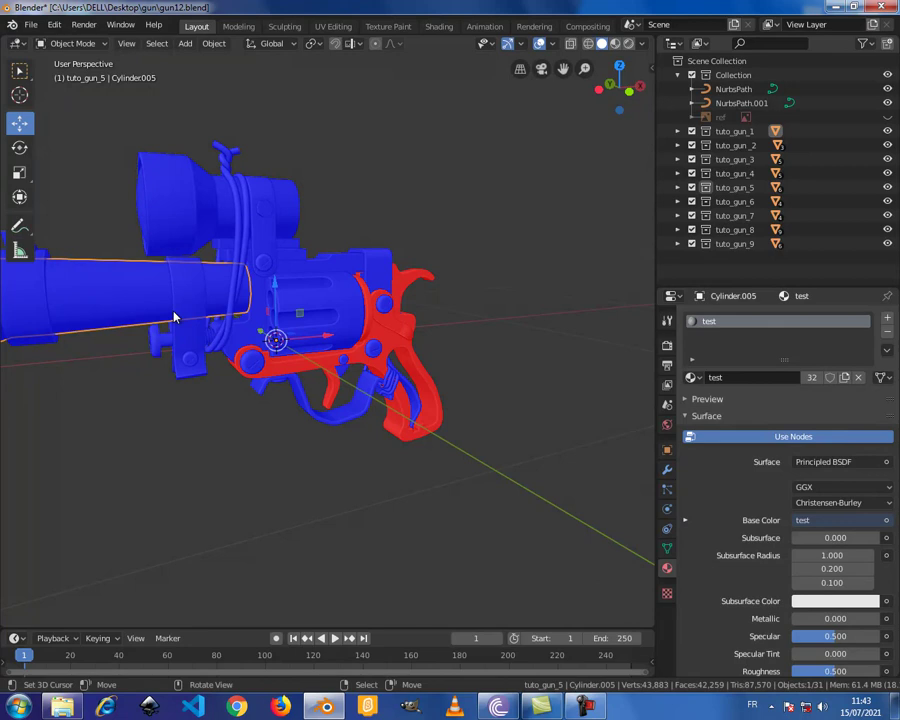
mouse_move(201, 311)
middle_mouse_down()
mouse_move(361, 367)
mouse_move(407, 351)
mouse_move(368, 340)
middle_mouse_up()
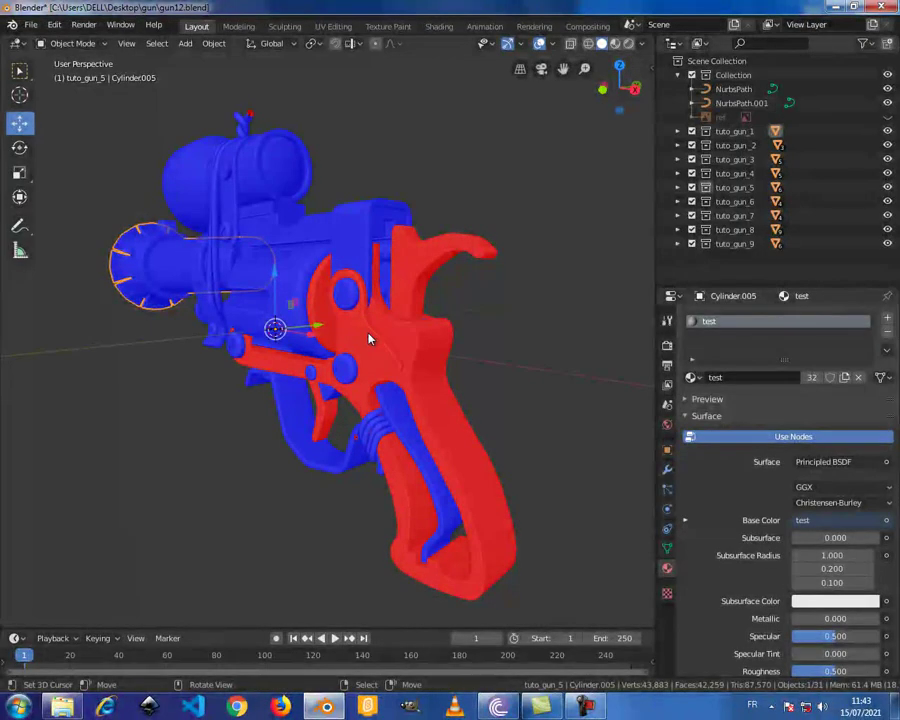
middle_click_drag(368, 340, 404, 335)
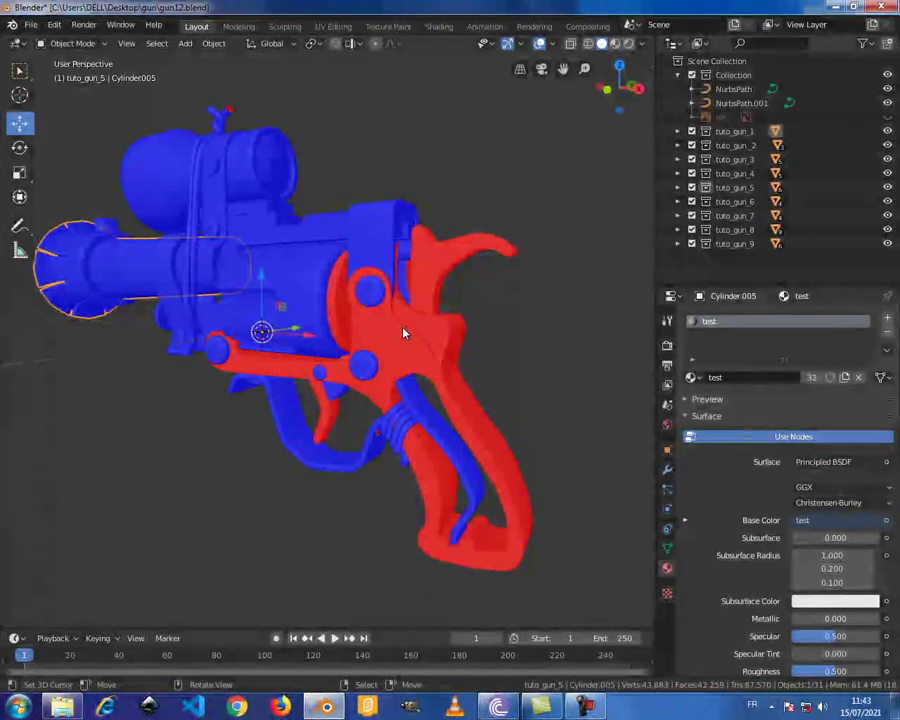
left_click(432, 337)
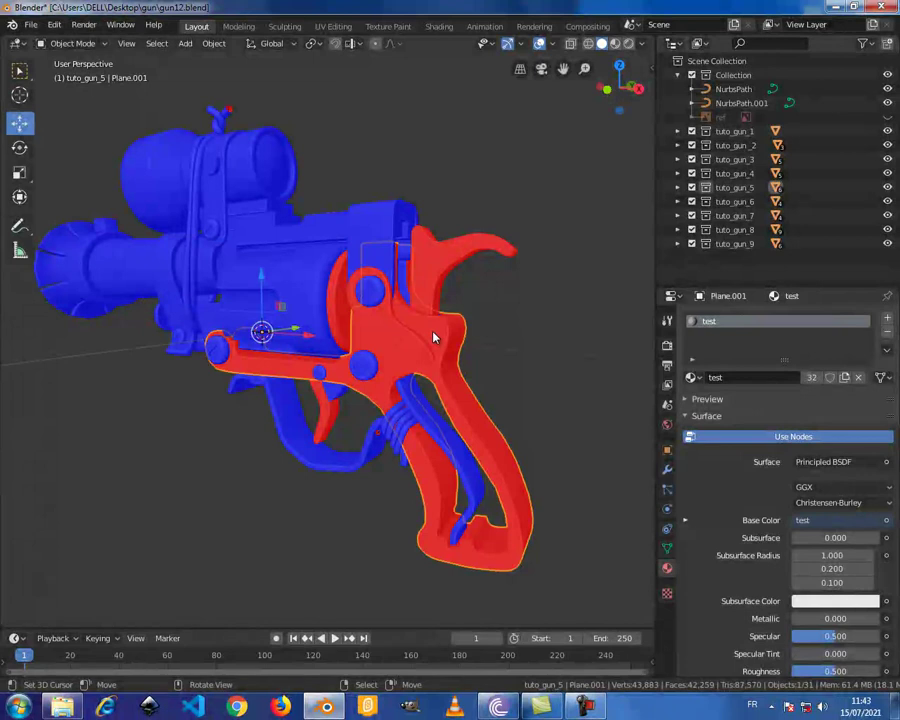
Step: Flip the normals of the whole grip frame mesh and return to Object Mode
middle_click_drag(433, 337, 437, 339)
key("Tab")
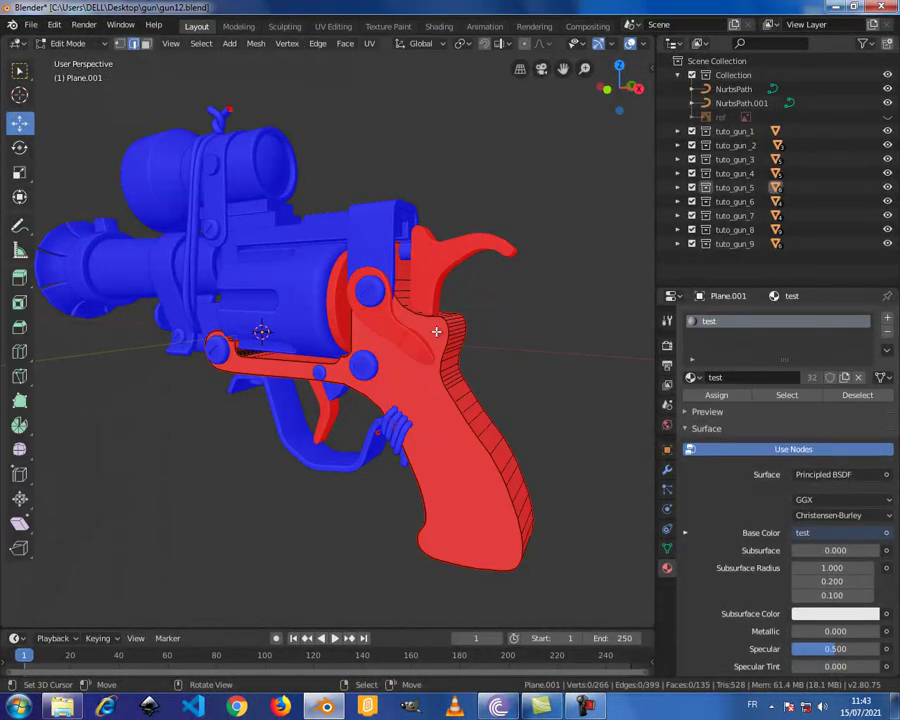
key("a")
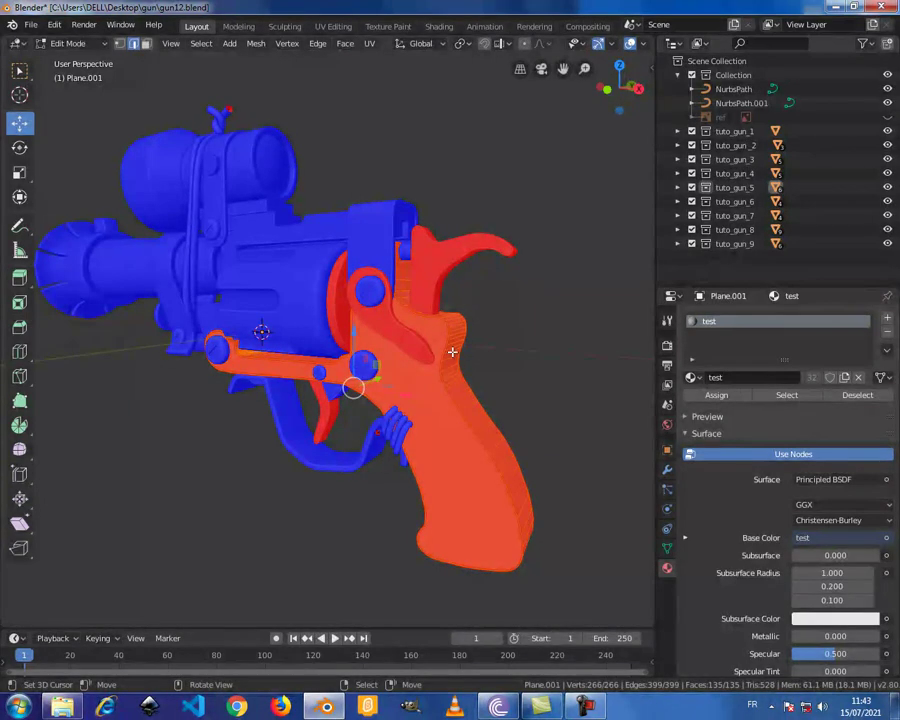
left_click(255, 44)
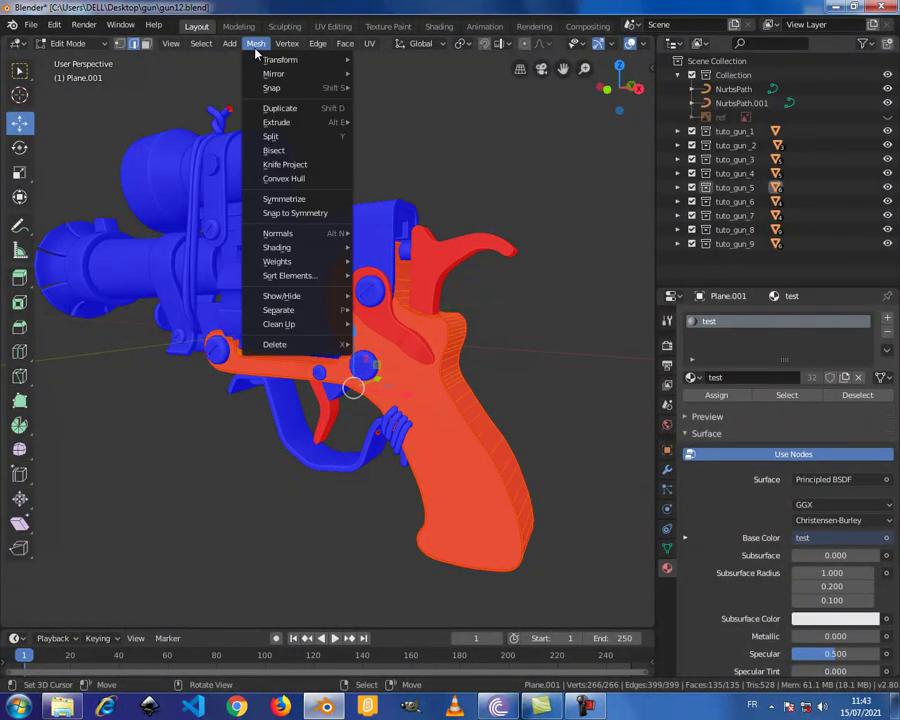
mouse_move(278, 233)
left_click(390, 232)
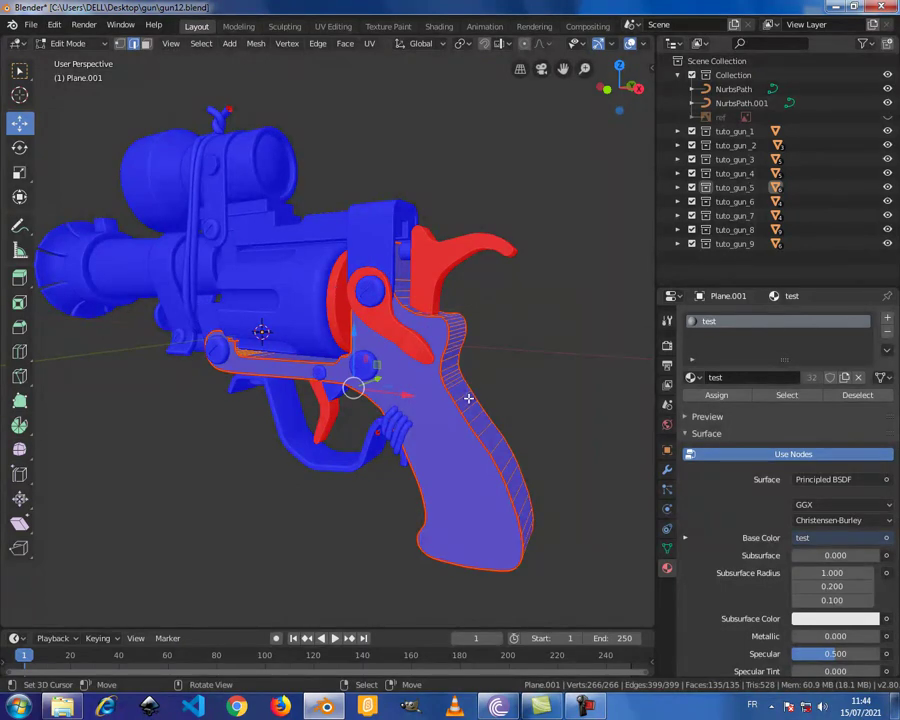
key("Tab")
mouse_move(468, 416)
middle_mouse_down()
mouse_move(462, 378)
mouse_move(446, 374)
mouse_move(450, 558)
middle_mouse_up()
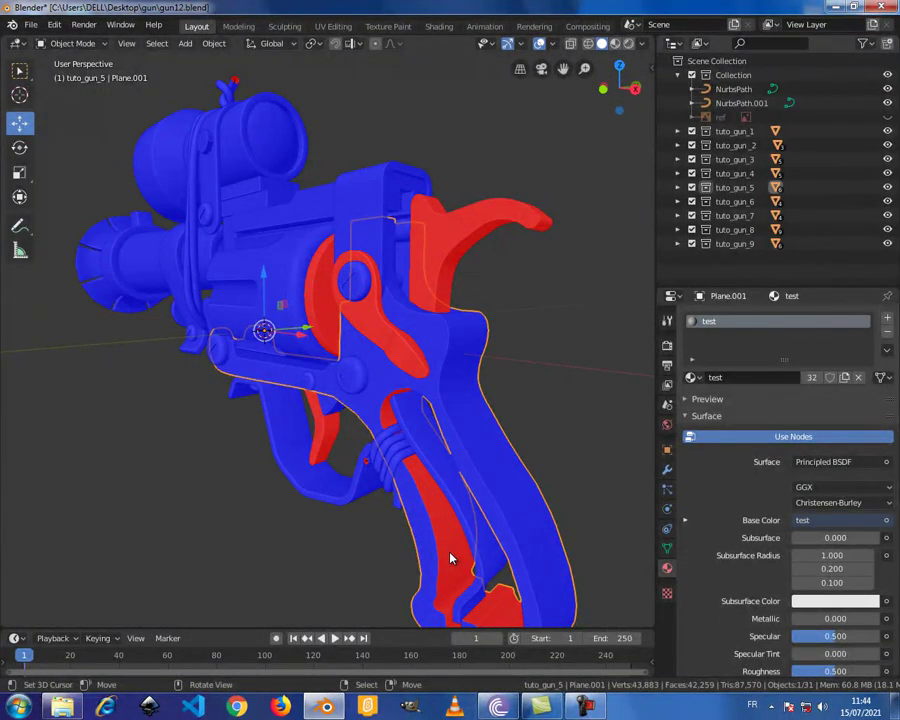
Step: Inspect the parts Cylinder.005, Plane.001 and Cylinder.009 by selecting them in the viewport
mouse_move(195, 301)
middle_mouse_down()
mouse_move(301, 317)
mouse_move(391, 310)
mouse_move(416, 436)
middle_mouse_up()
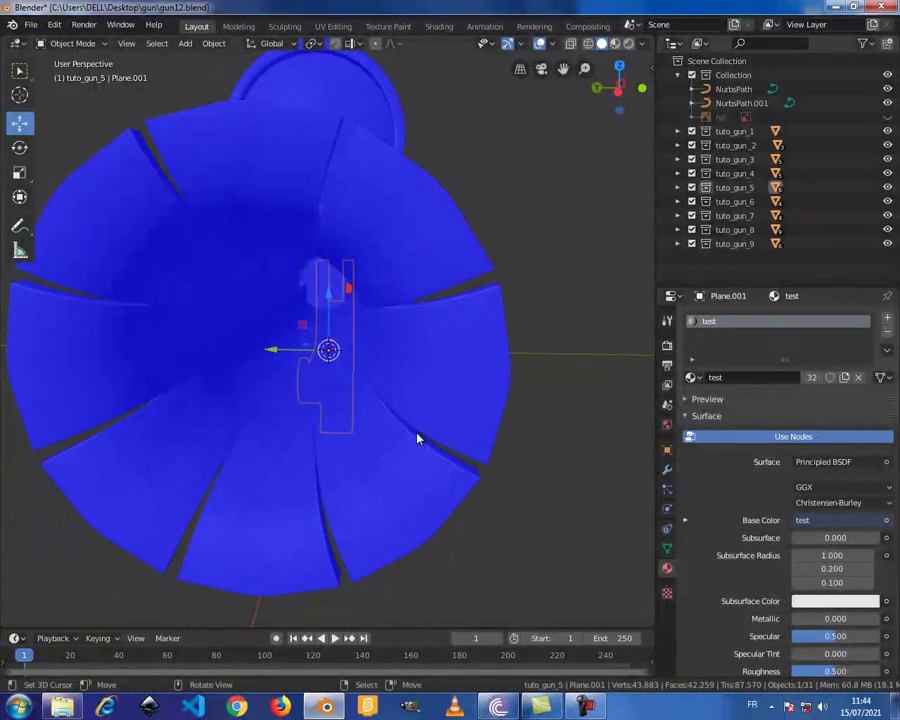
left_click(416, 434)
scroll(410, 412, "down", 3)
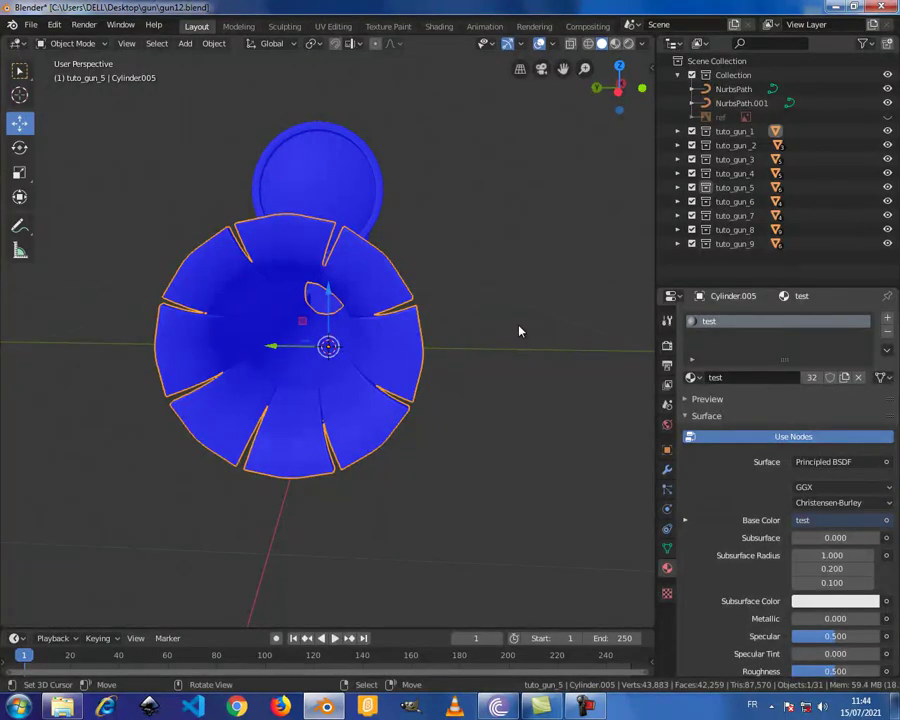
mouse_move(533, 340)
middle_mouse_down()
mouse_move(410, 346)
mouse_move(424, 368)
mouse_move(442, 472)
mouse_move(376, 416)
middle_mouse_up()
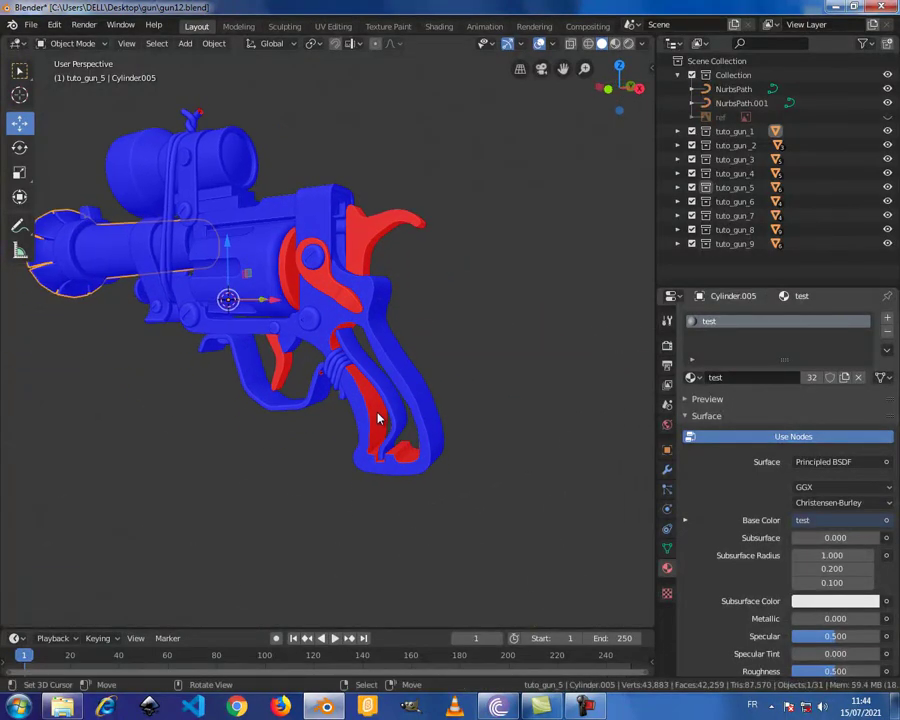
left_click(376, 417)
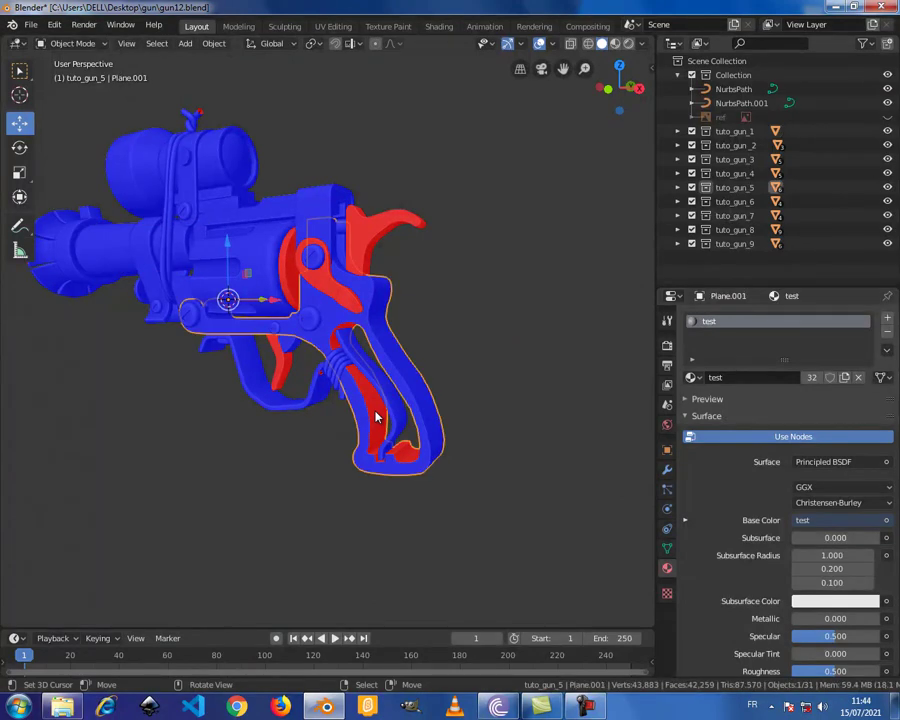
left_click(260, 263)
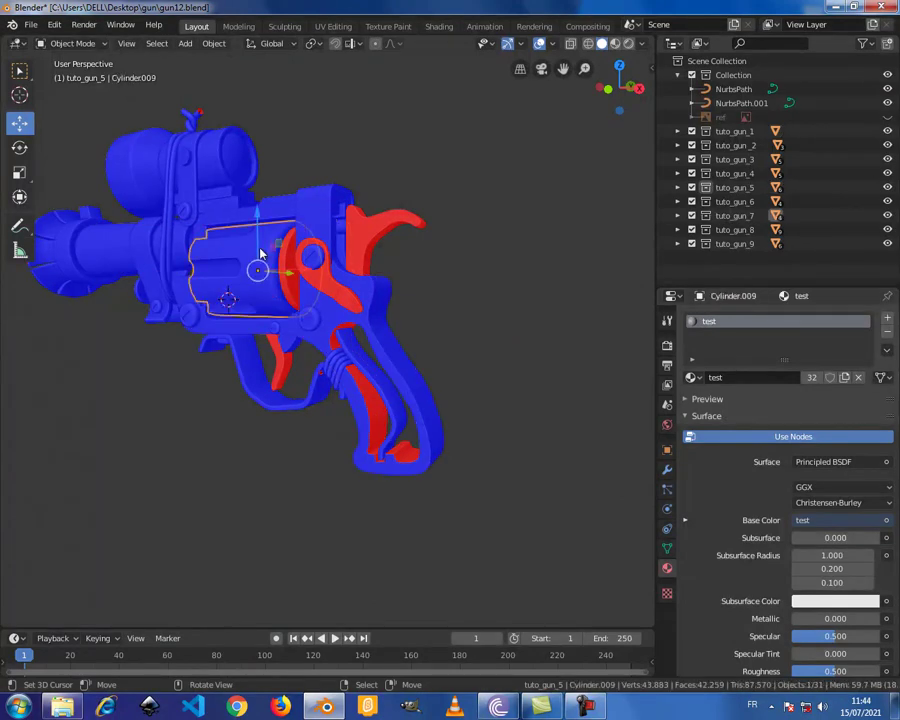
left_click(369, 408)
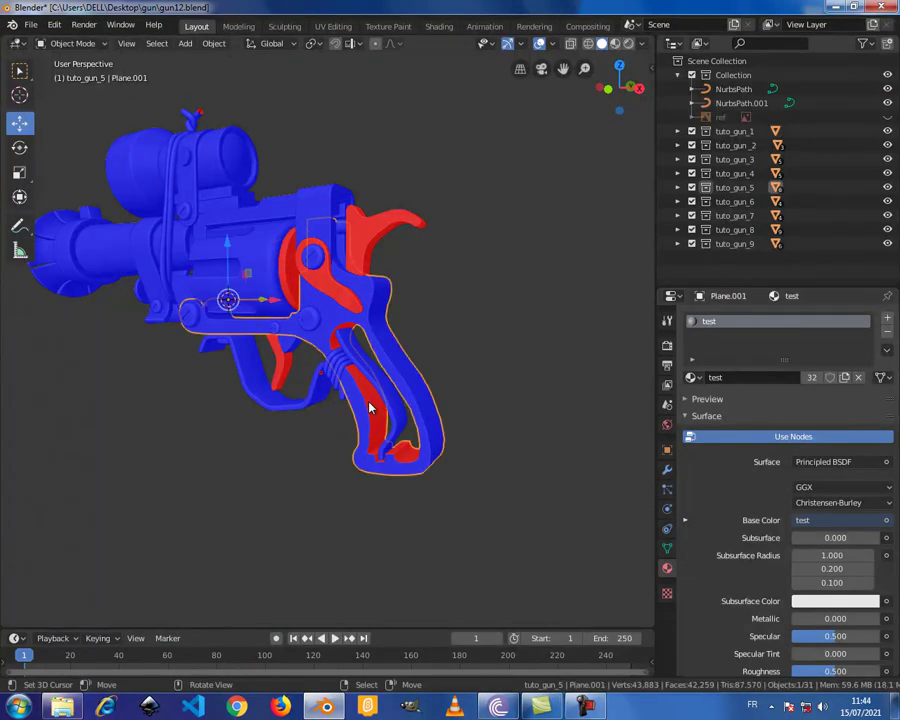
Step: Expand the tuto_gun_5 collection in the Outliner and select the red grip panel Plane
left_click(679, 188)
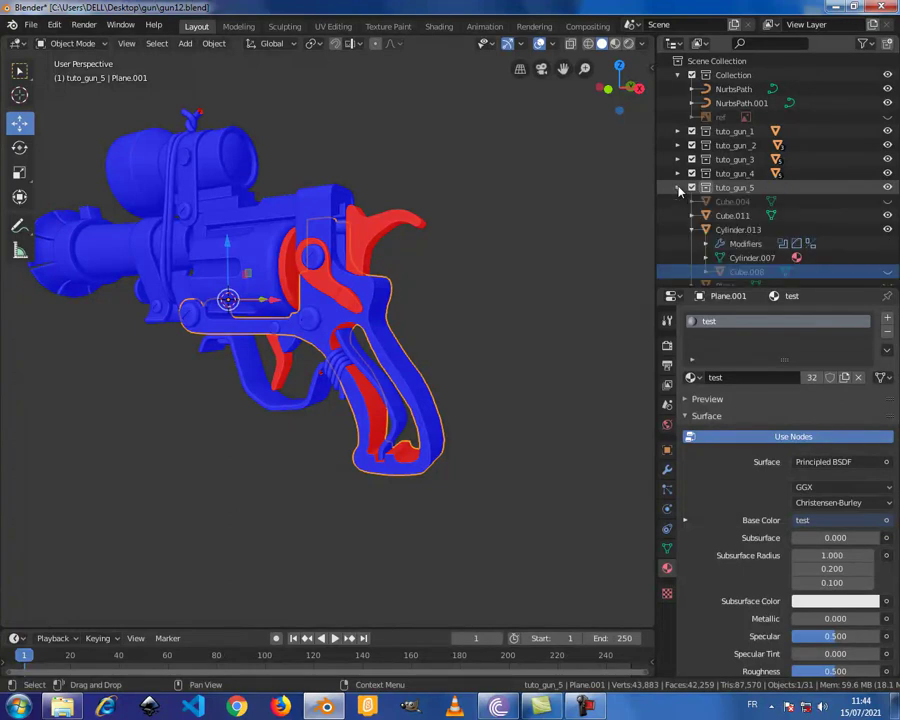
scroll(690, 200, "down", 2)
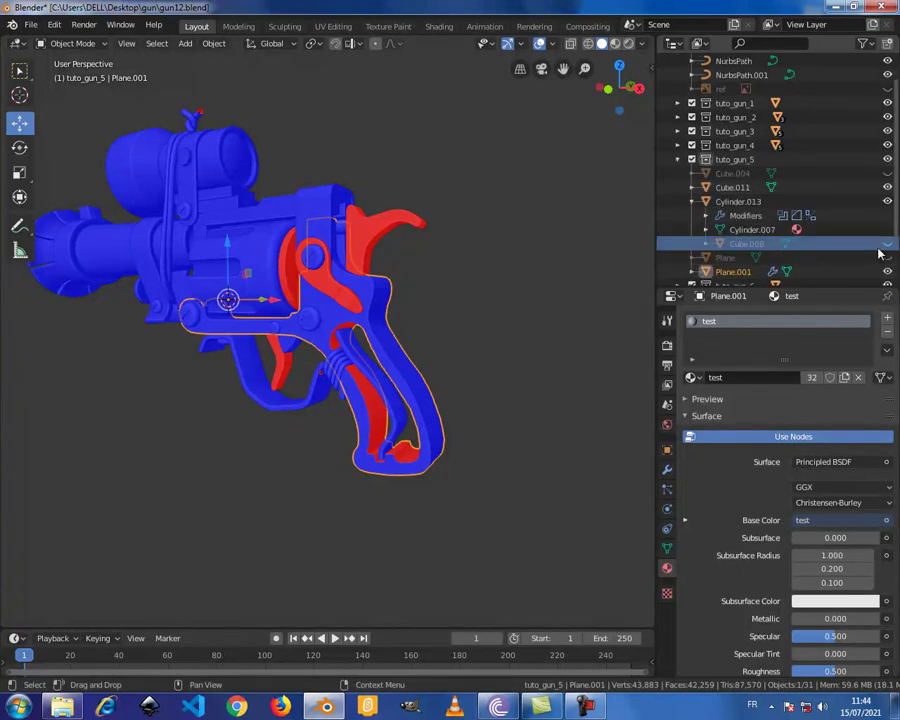
scroll(800, 200, "down", 2)
left_click(390, 442)
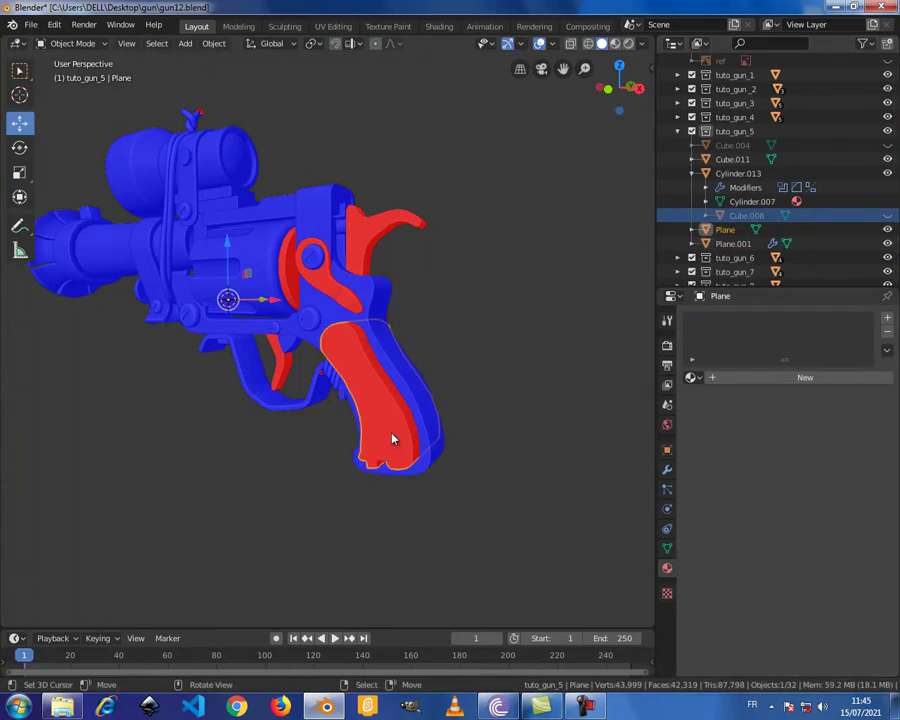
Step: Flip the grip panel Plane's normals, then delete the panel
key("Tab")
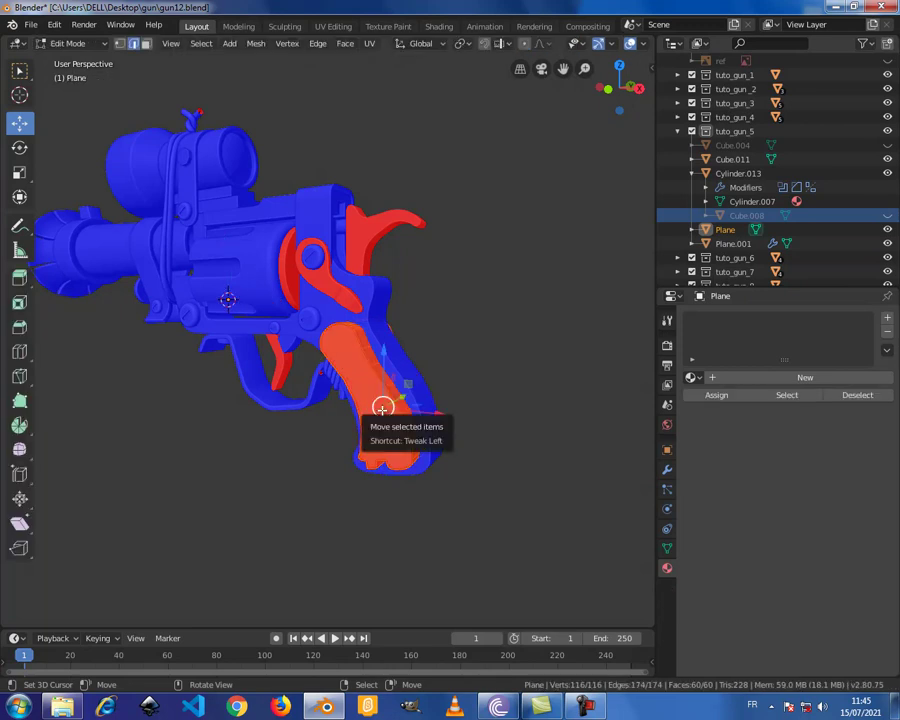
left_click(258, 46)
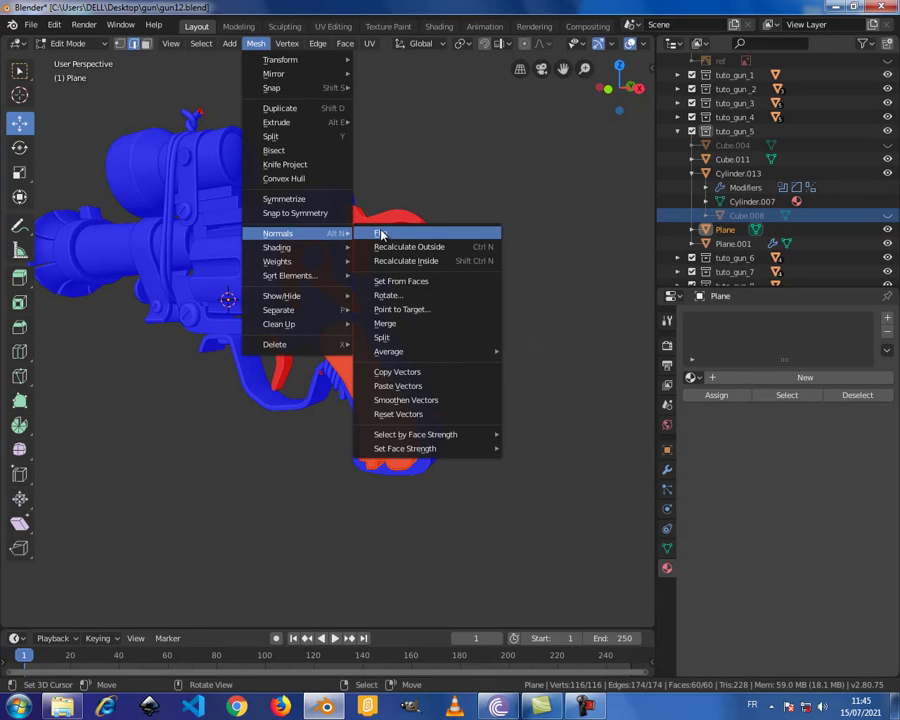
mouse_move(278, 233)
left_click(380, 230)
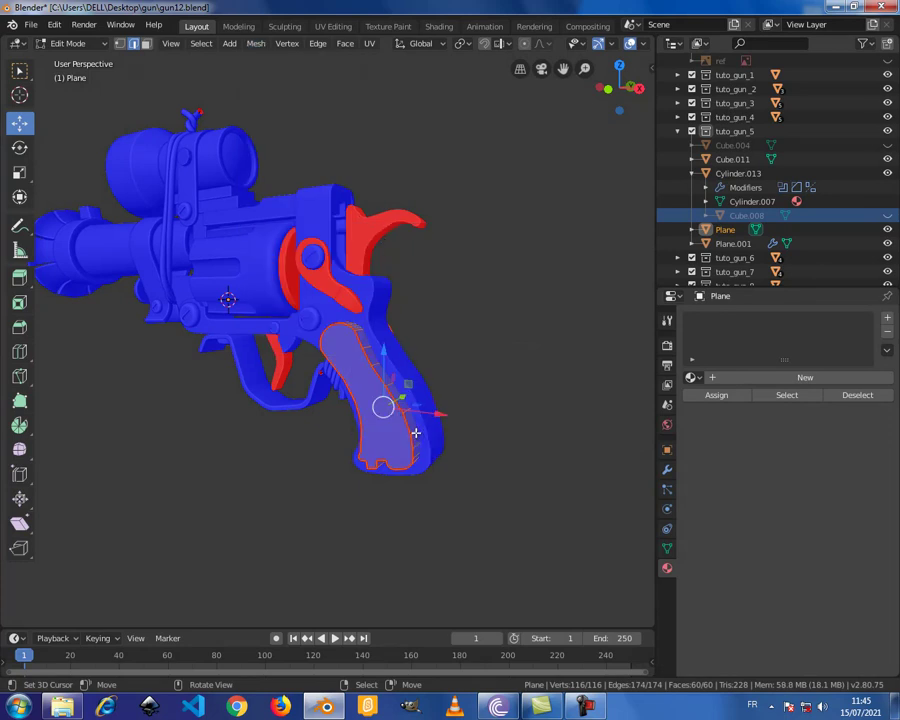
key("Tab")
key("Delete")
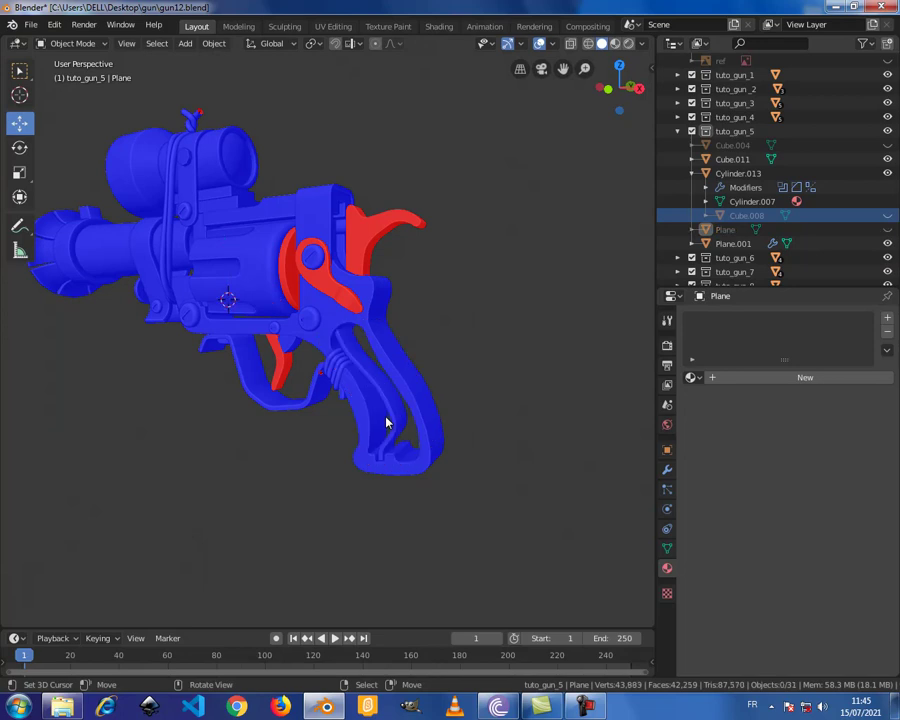
Step: Check the red pieces Plane.002, Plane.007 and Cylinder.010, ending on trigger group Plane.004
mouse_move(396, 416)
middle_mouse_down()
mouse_move(464, 434)
mouse_move(421, 458)
middle_mouse_up()
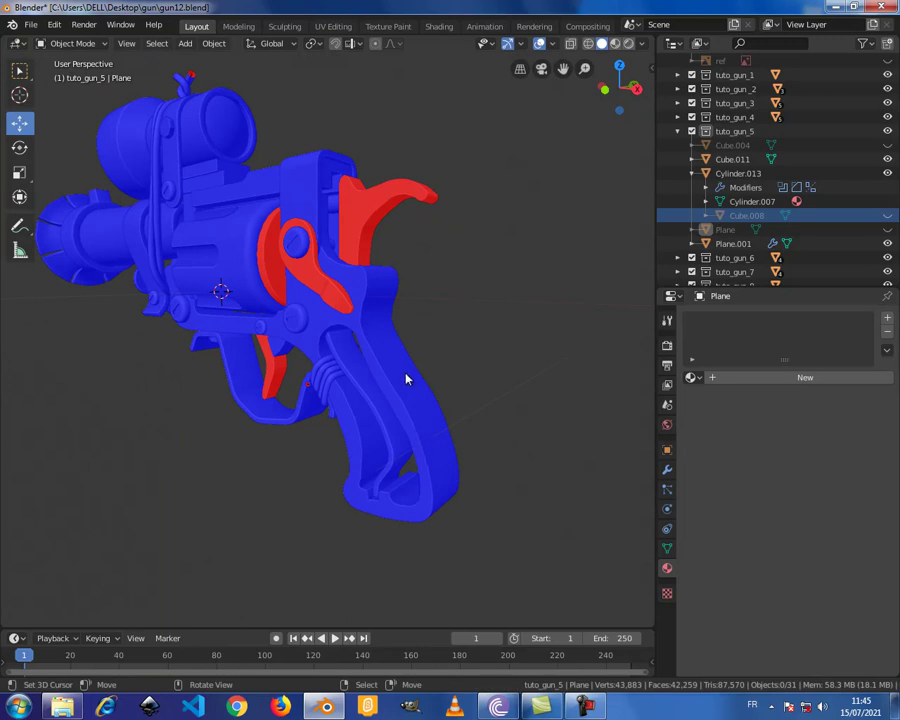
left_click(334, 299)
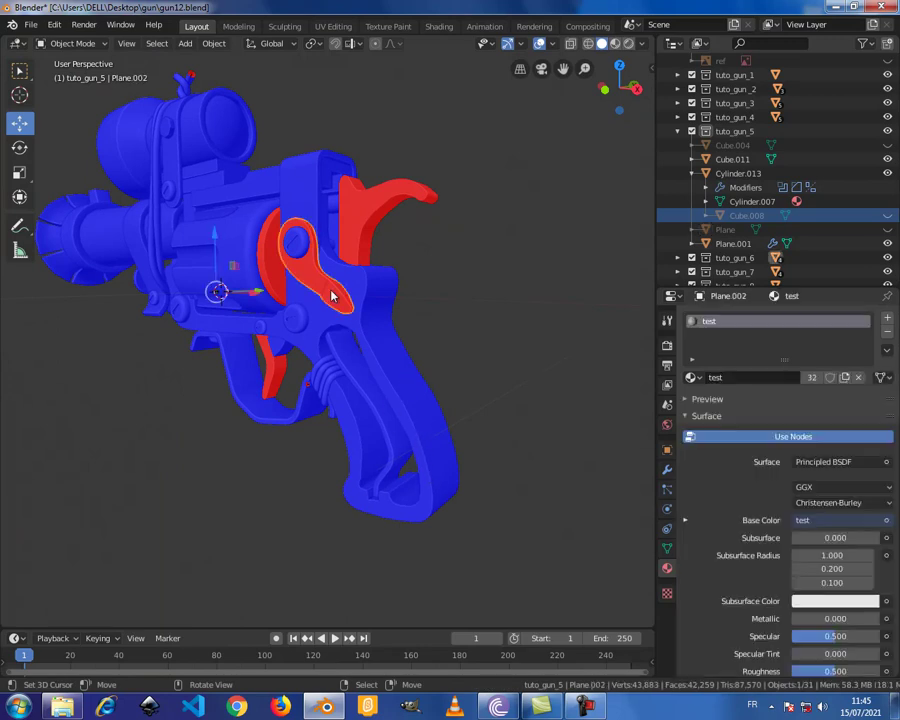
middle_click_drag(261, 291, 341, 337)
scroll(341, 337, "up", 2)
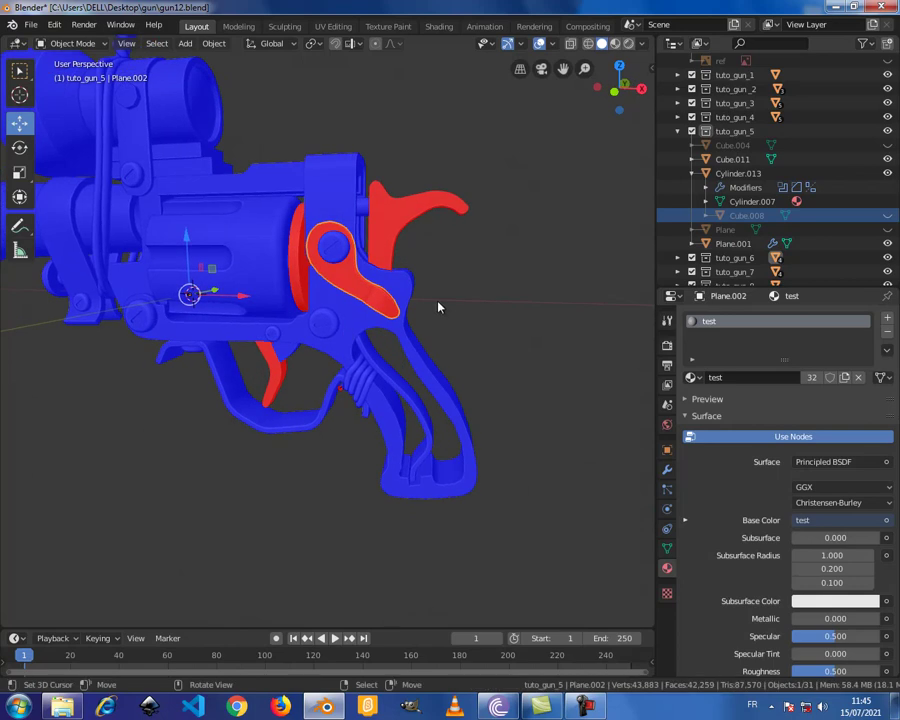
left_click(406, 224)
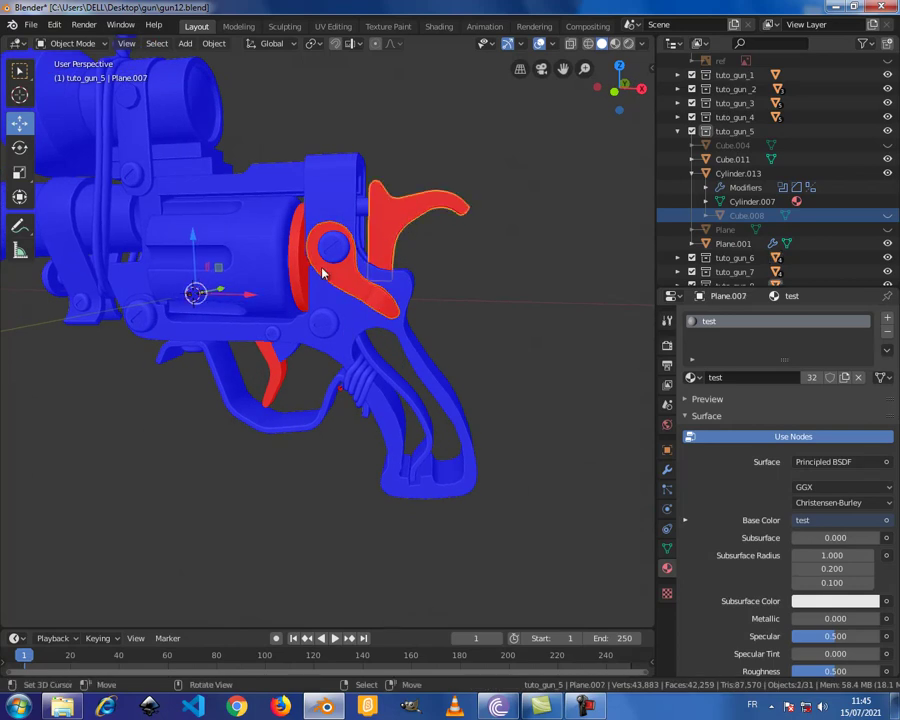
left_click(300, 275)
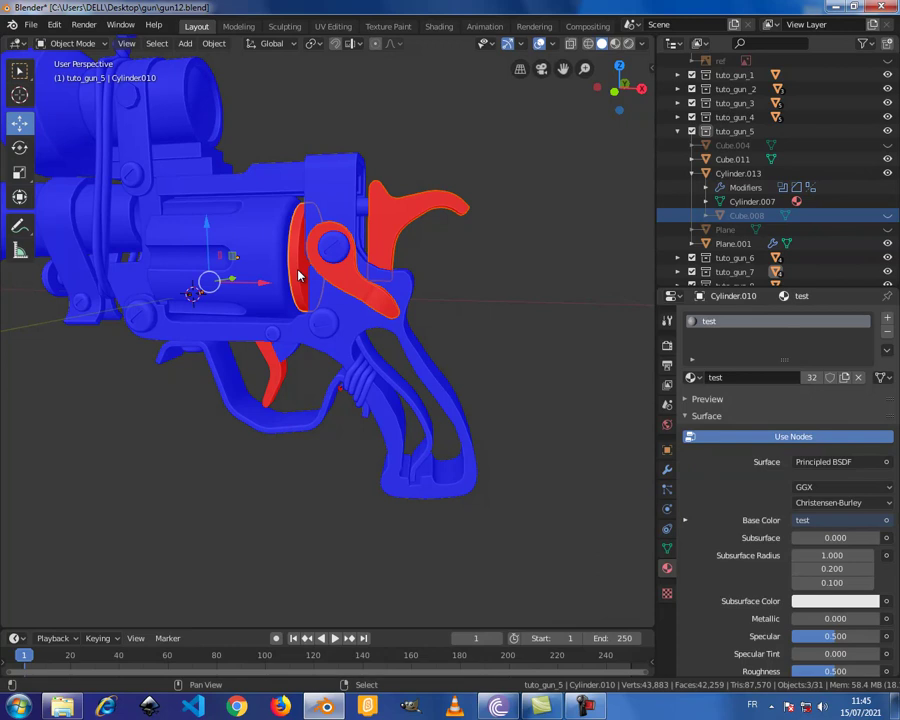
left_click(275, 378)
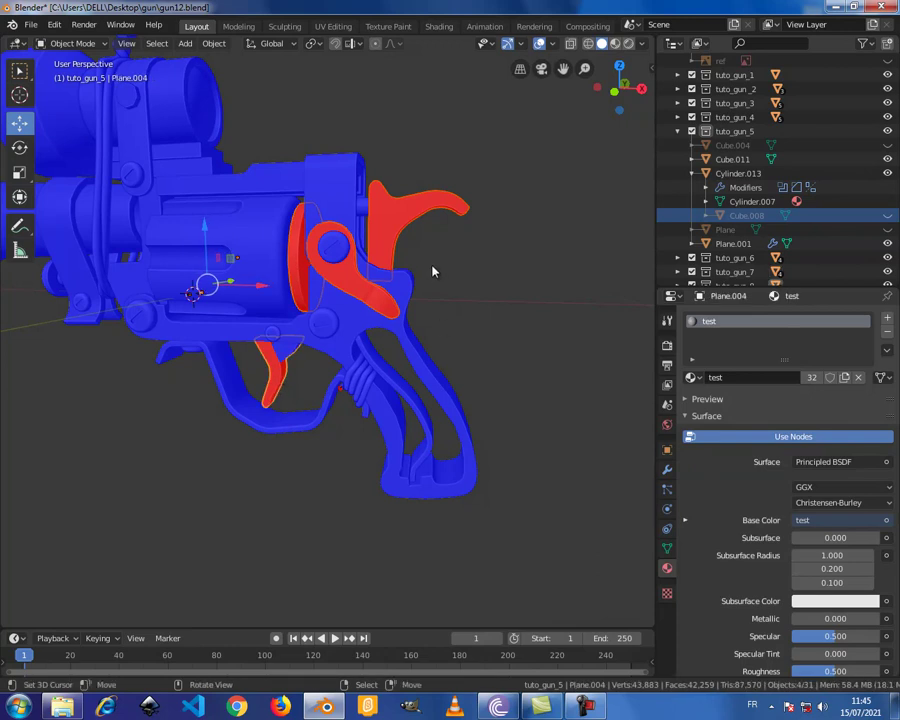
Step: Flip the normals of the whole Plane.004 mesh and isolate it in Local View
key("Tab")
key("alt+a")
key("a")
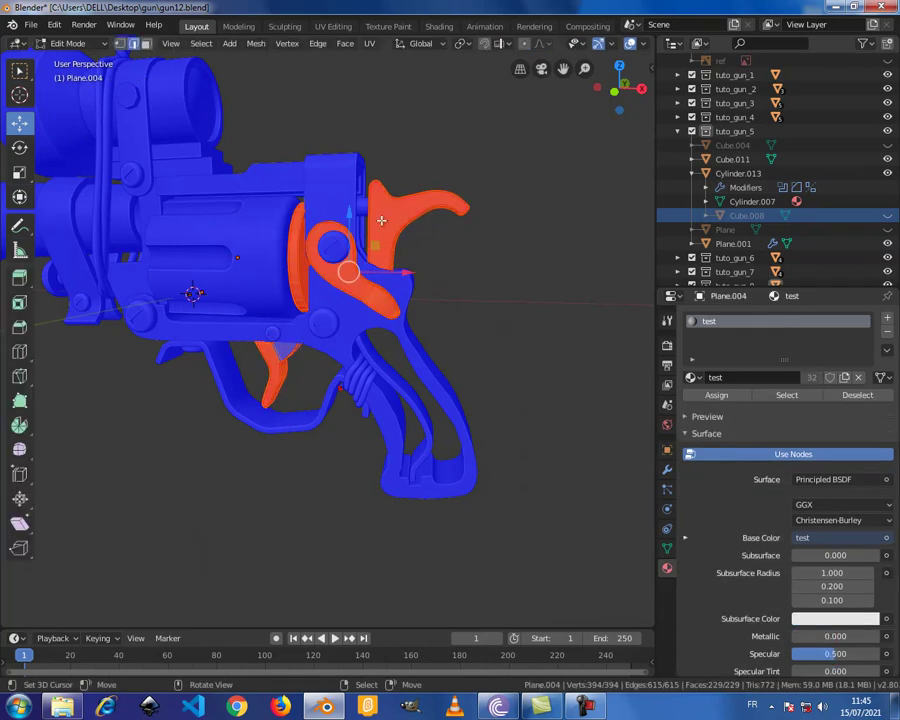
left_click(256, 43)
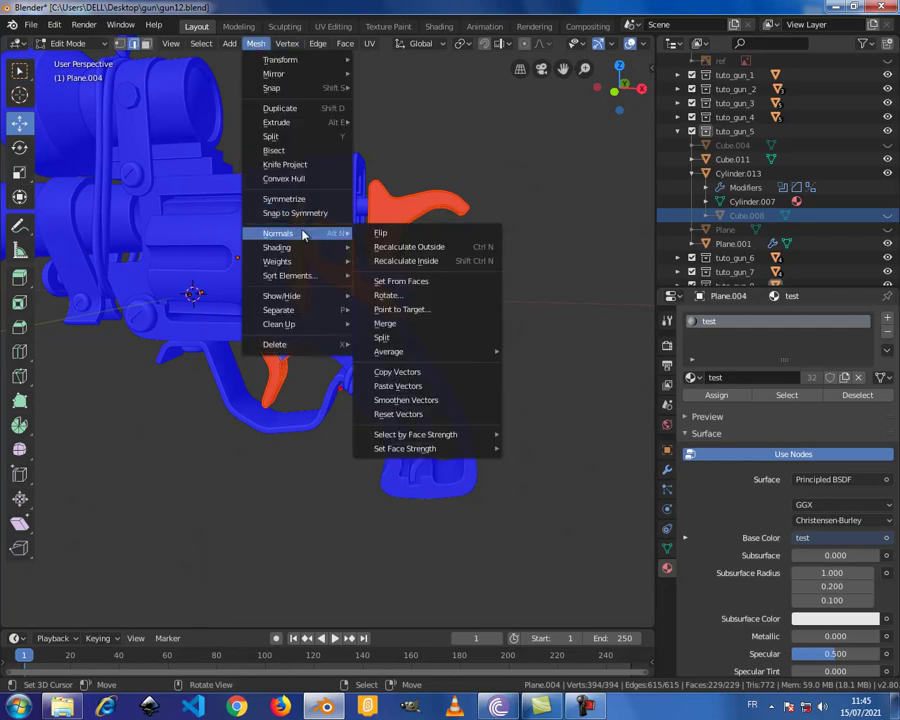
left_click(381, 233)
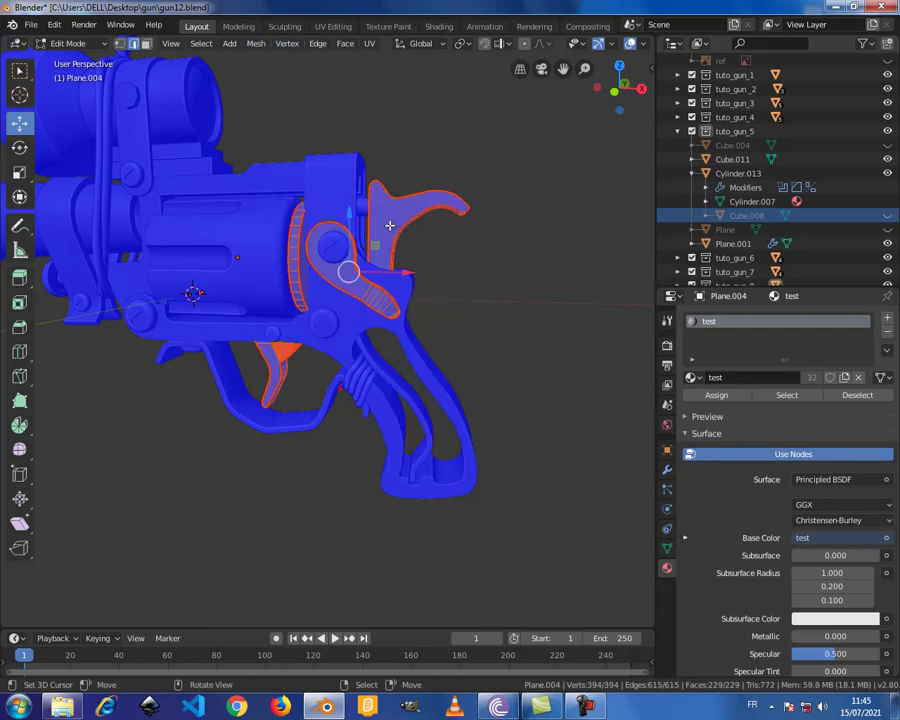
left_click(276, 378)
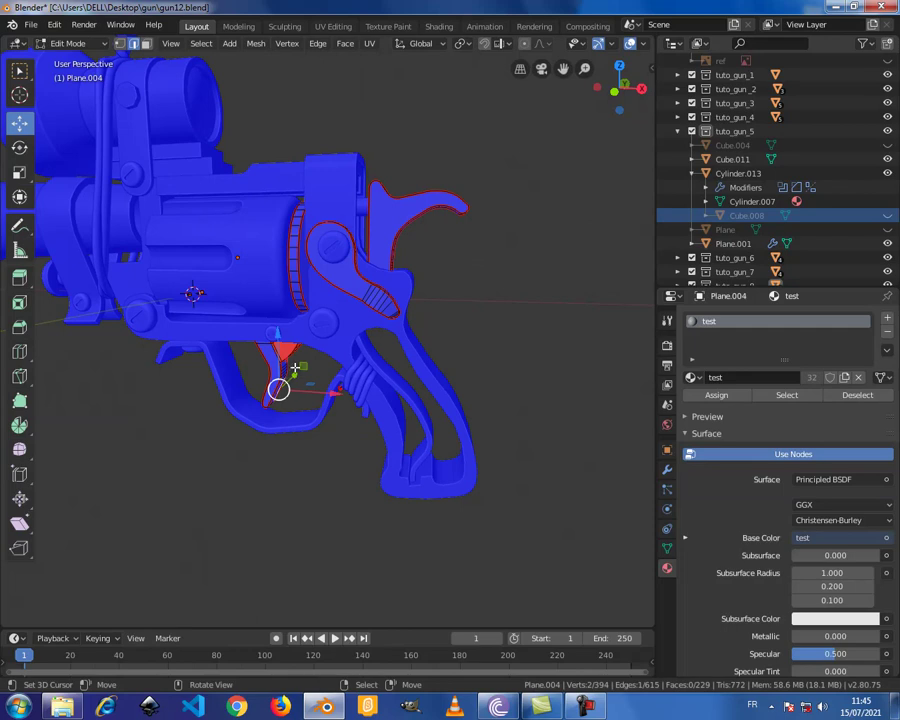
key("KP_Divide")
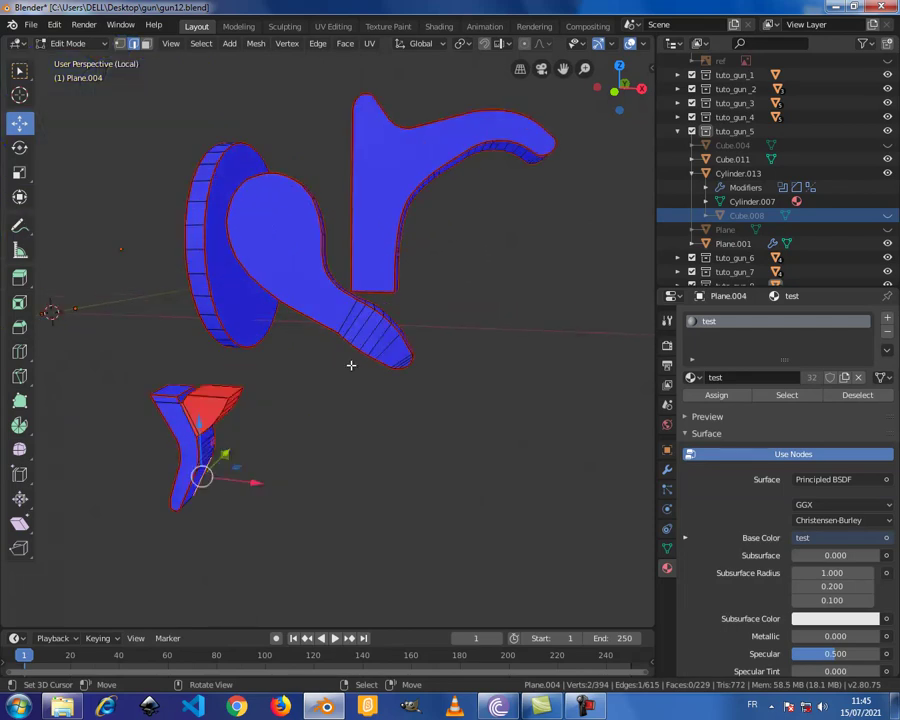
Step: Select the linked trigger piece, recalculate its normals outside, and return to Object Mode
scroll(350, 365, "down", 1)
scroll(292, 318, "up", 2)
scroll(284, 324, "up", 3)
middle_click_drag(291, 330, 287, 371)
left_click(280, 363)
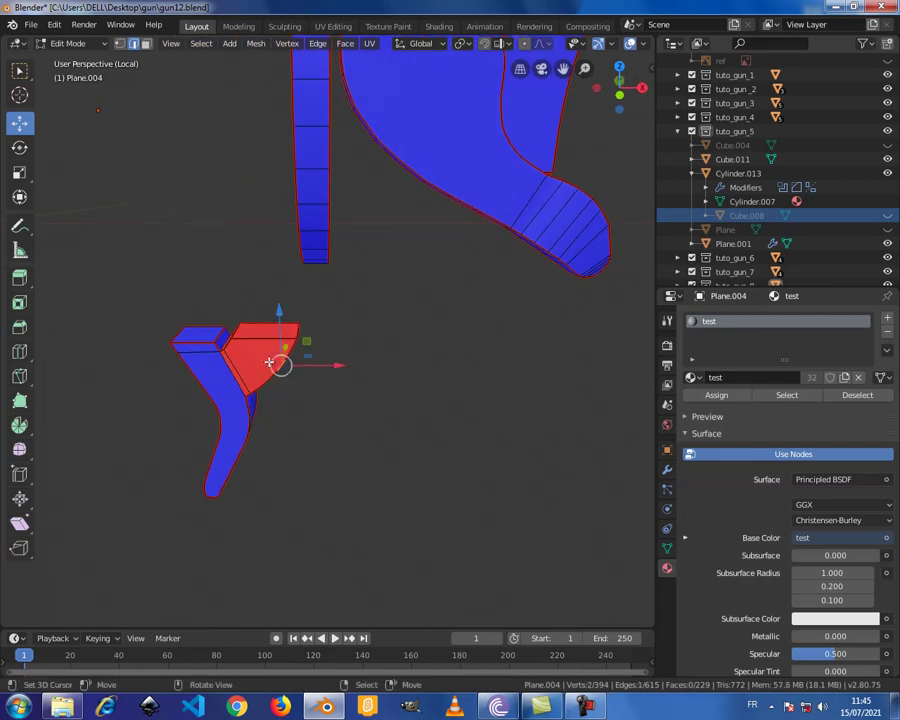
key("l")
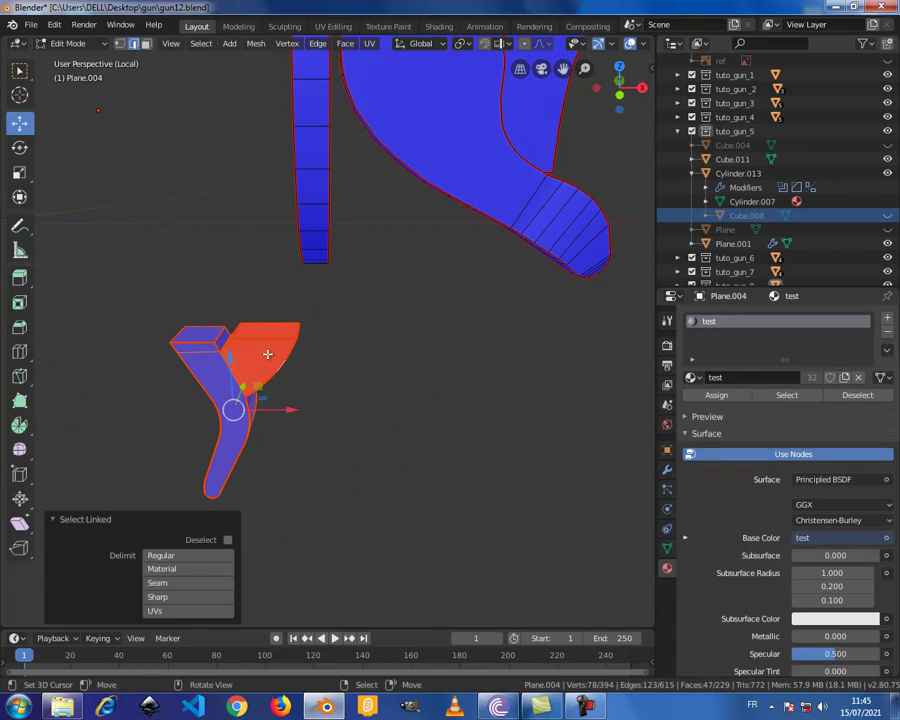
left_click(255, 43)
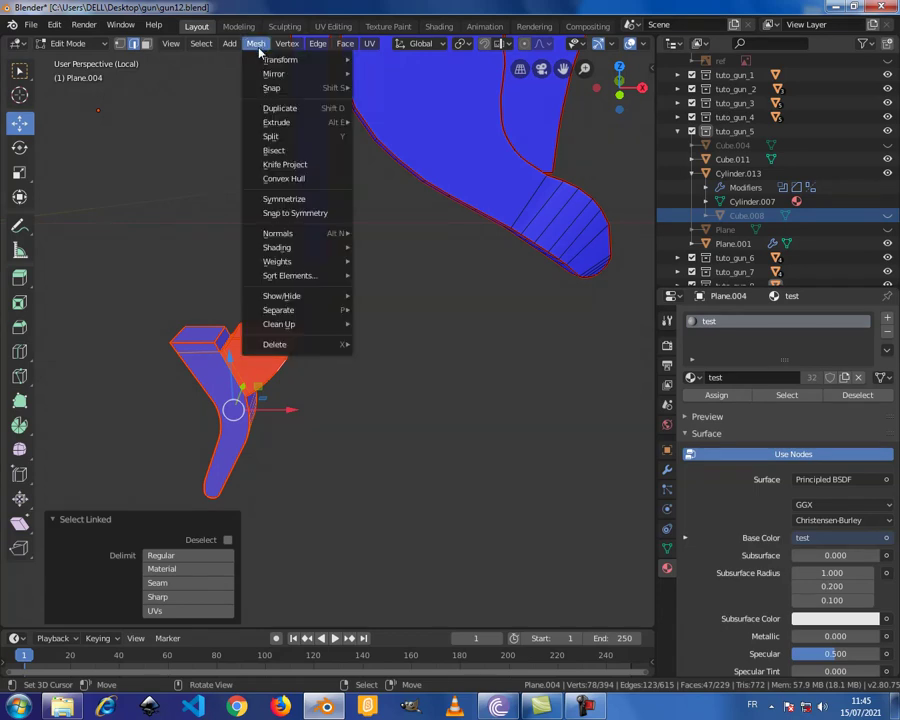
mouse_move(280, 233)
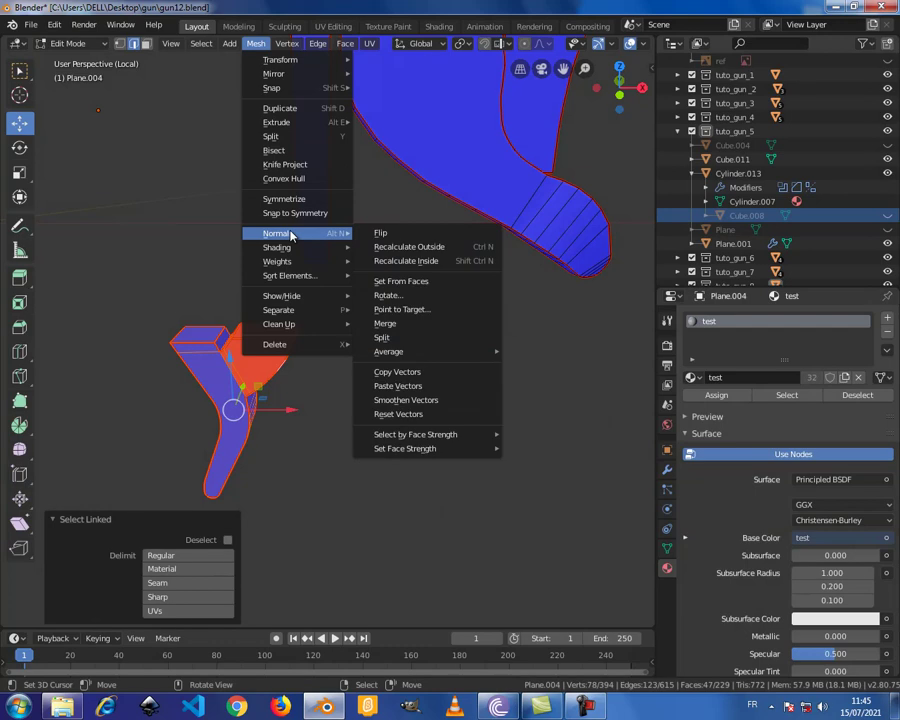
left_click(401, 249)
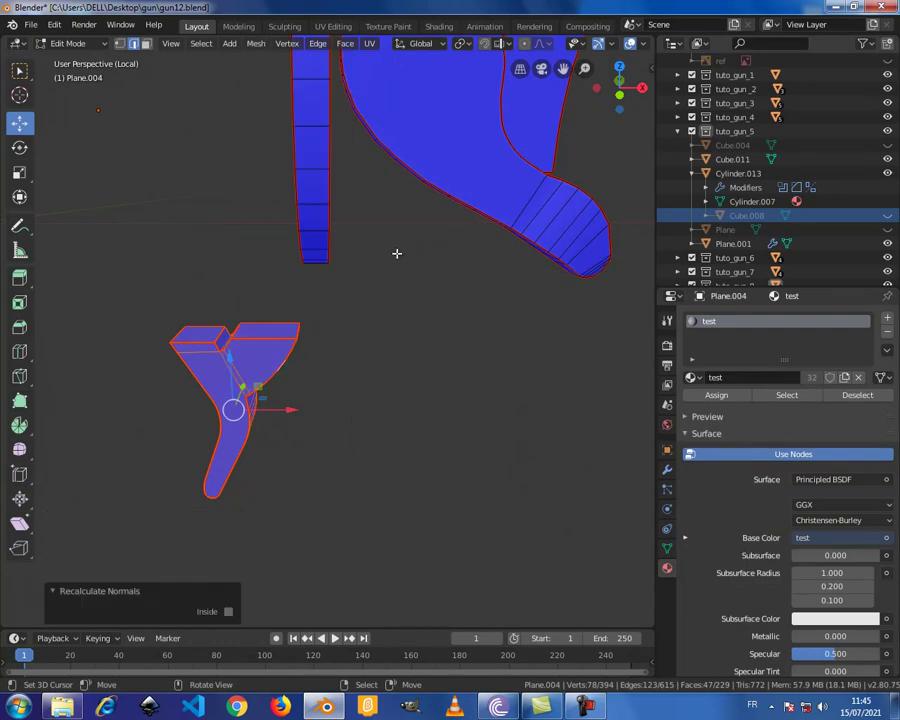
scroll(355, 346, "down", 4)
key("Tab")
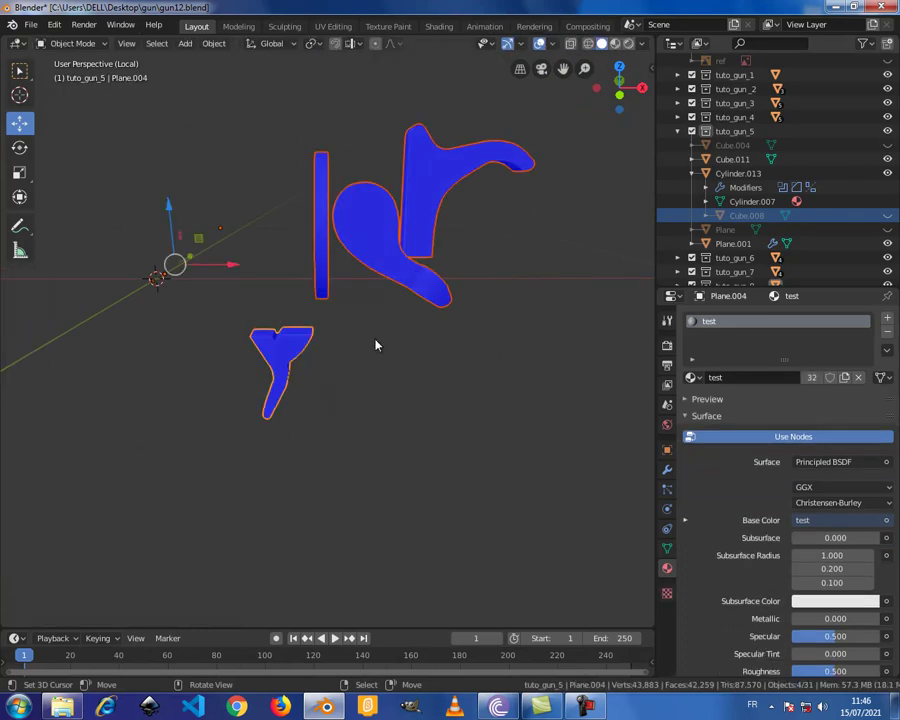
key("KP_Divide")
scroll(376, 346, "down", 2)
mouse_move(360, 349)
middle_mouse_down()
mouse_move(373, 265)
mouse_move(382, 323)
middle_mouse_up()
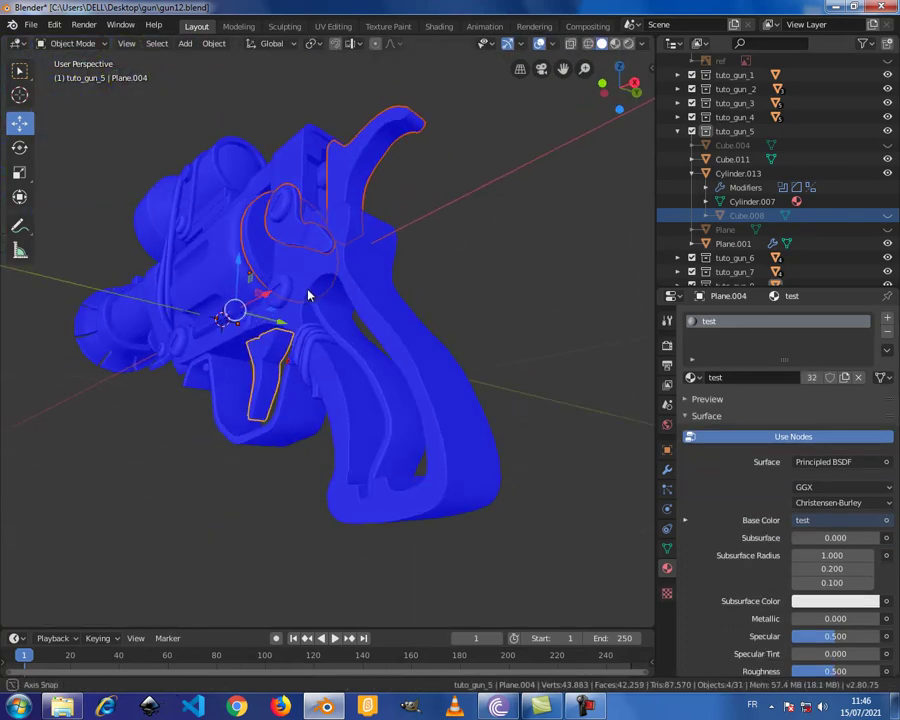
scroll(345, 290, "down", 3)
mouse_move(328, 271)
middle_mouse_down()
mouse_move(472, 330)
mouse_move(233, 299)
mouse_move(315, 278)
mouse_move(330, 286)
middle_mouse_up()
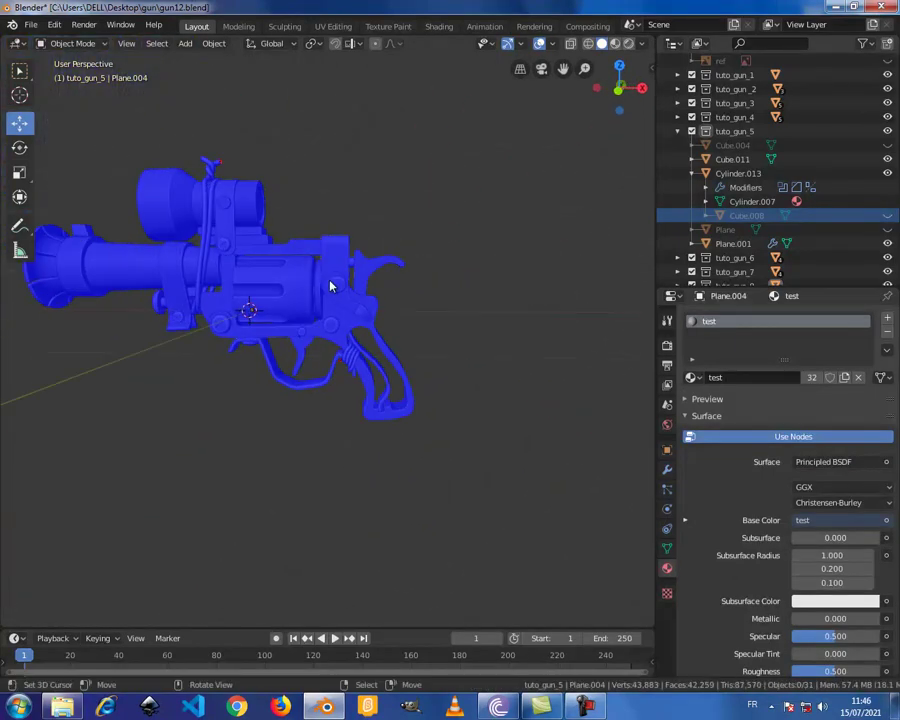
key("KP_1")
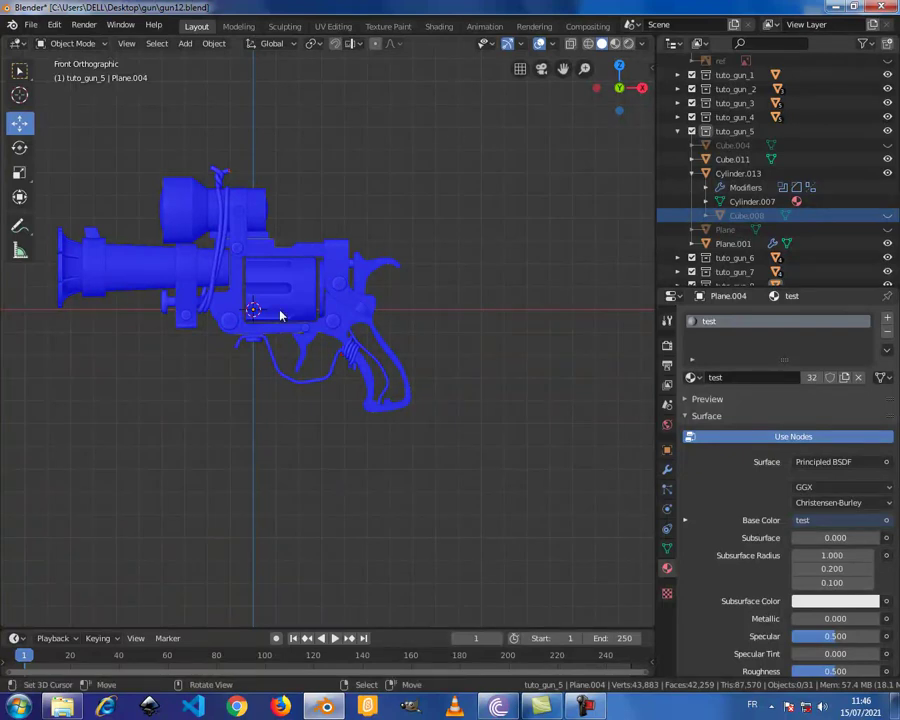
key("shift+a")
left_click(305, 320)
mouse_move(241, 381)
middle_mouse_down()
mouse_move(297, 342)
mouse_move(337, 436)
mouse_move(392, 251)
mouse_move(354, 333)
mouse_move(313, 378)
mouse_move(390, 404)
mouse_move(389, 313)
middle_mouse_up()
key("s")
left_click(395, 400)
scroll(303, 366, "up", 2)
mouse_move(380, 244)
middle_mouse_down()
mouse_move(337, 267)
mouse_move(358, 255)
mouse_move(317, 434)
mouse_move(297, 470)
mouse_move(307, 281)
mouse_move(516, 16)
middle_mouse_up()
key("Delete")
Step: Turn off Face Orientation, view the gun from the front, and switch to Material Preview
left_click(553, 43)
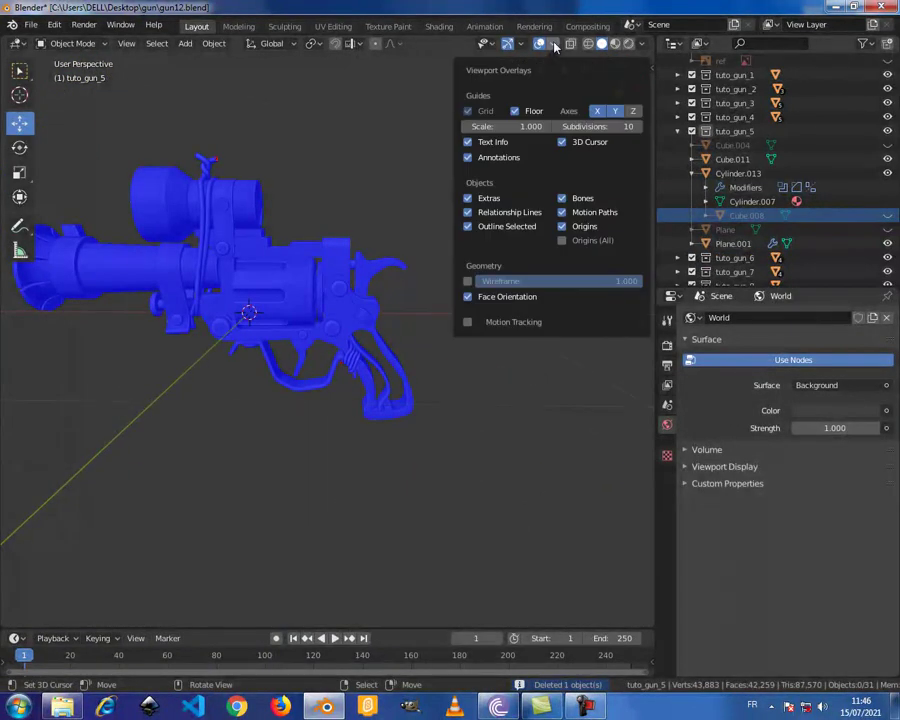
left_click(468, 297)
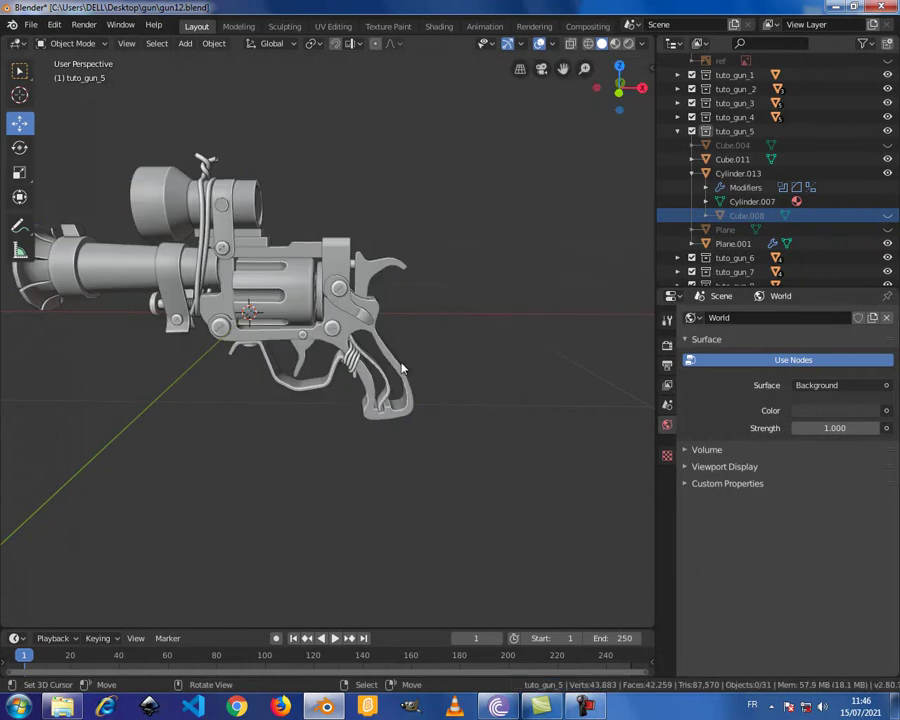
key("KP_1")
scroll(470, 338, "up", 2)
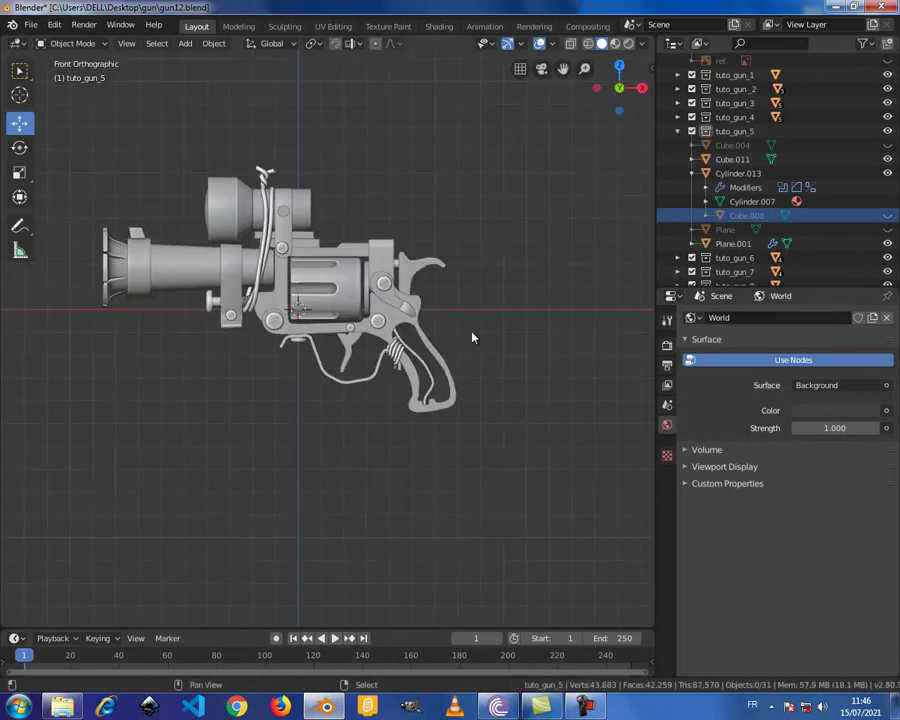
scroll(447, 343, "up", 2)
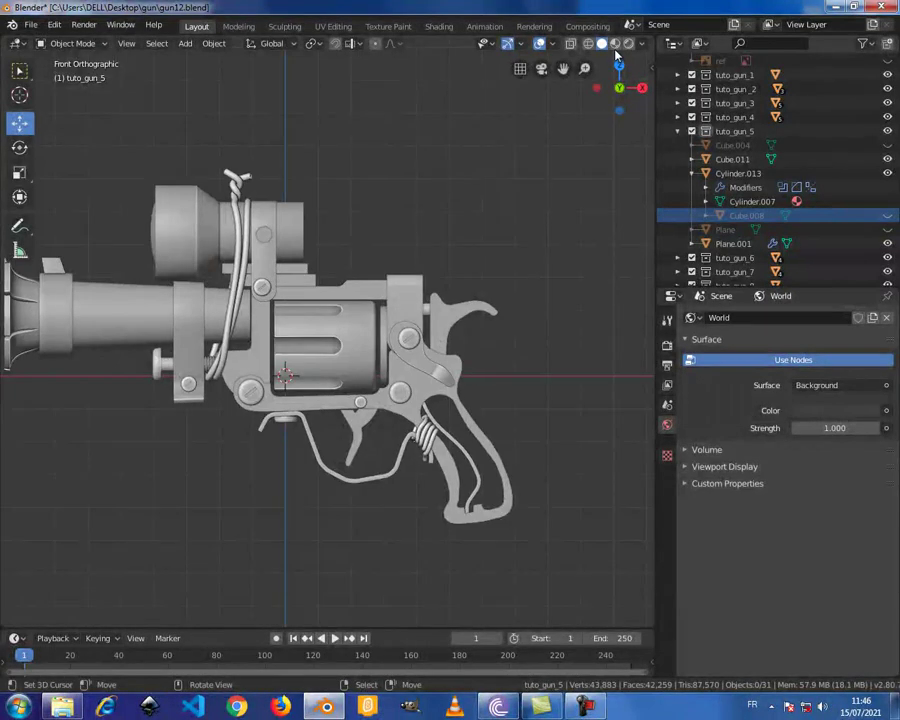
key("z")
middle_click_drag(417, 311, 430, 345)
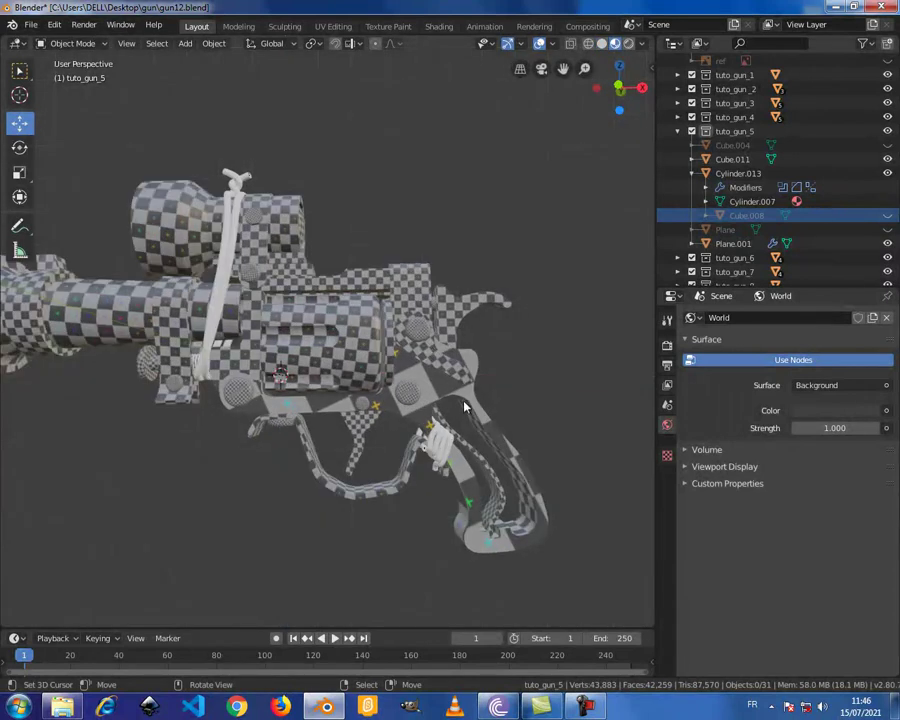
Step: UV-unwrap the grip plate Plane.001 in Edit Mode and inspect the checker texture
left_click(468, 408)
key("Tab")
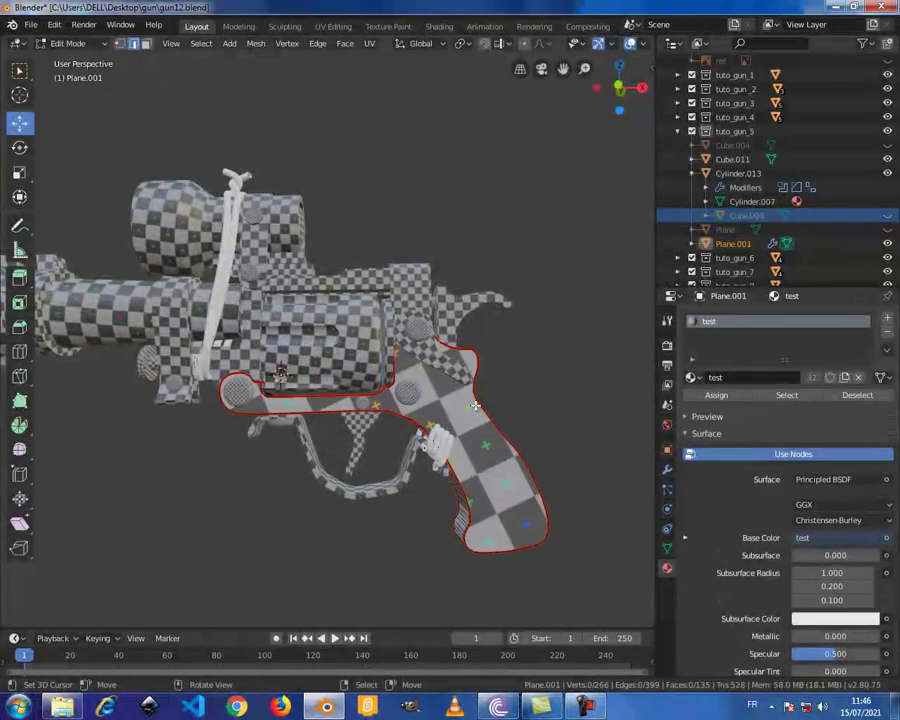
key("u")
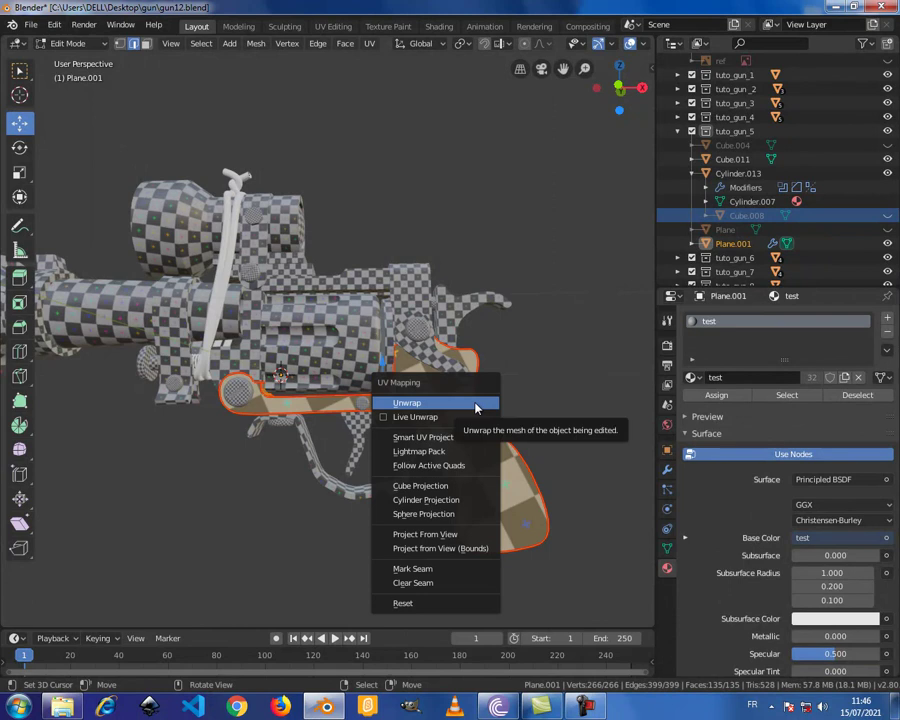
left_click(474, 403)
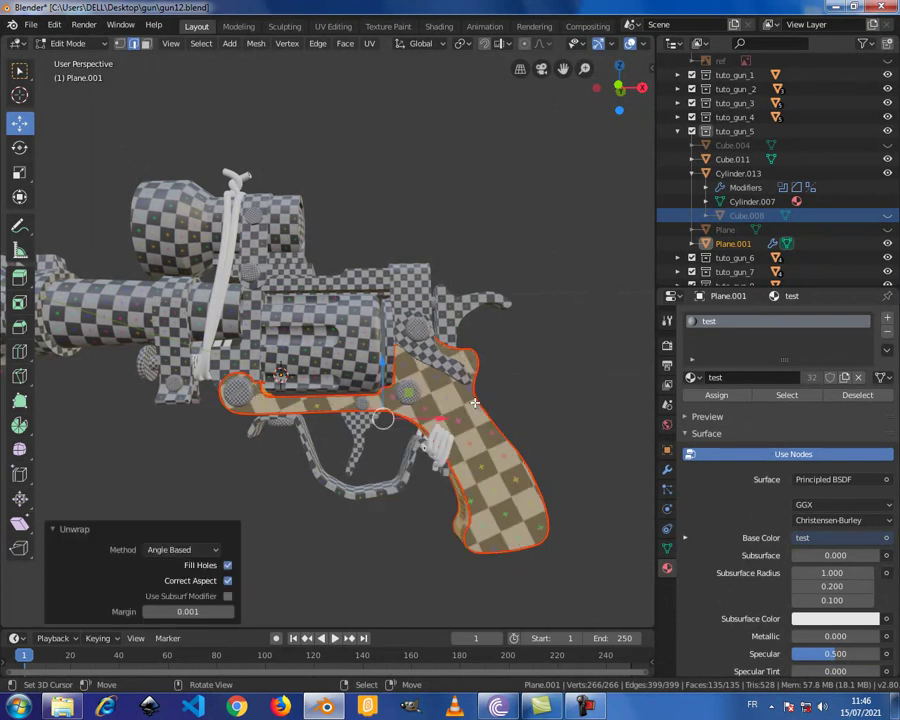
key("Tab")
mouse_move(476, 408)
middle_mouse_down()
mouse_move(353, 418)
mouse_move(502, 416)
mouse_move(528, 438)
mouse_move(448, 416)
mouse_move(447, 403)
mouse_move(460, 418)
middle_mouse_up()
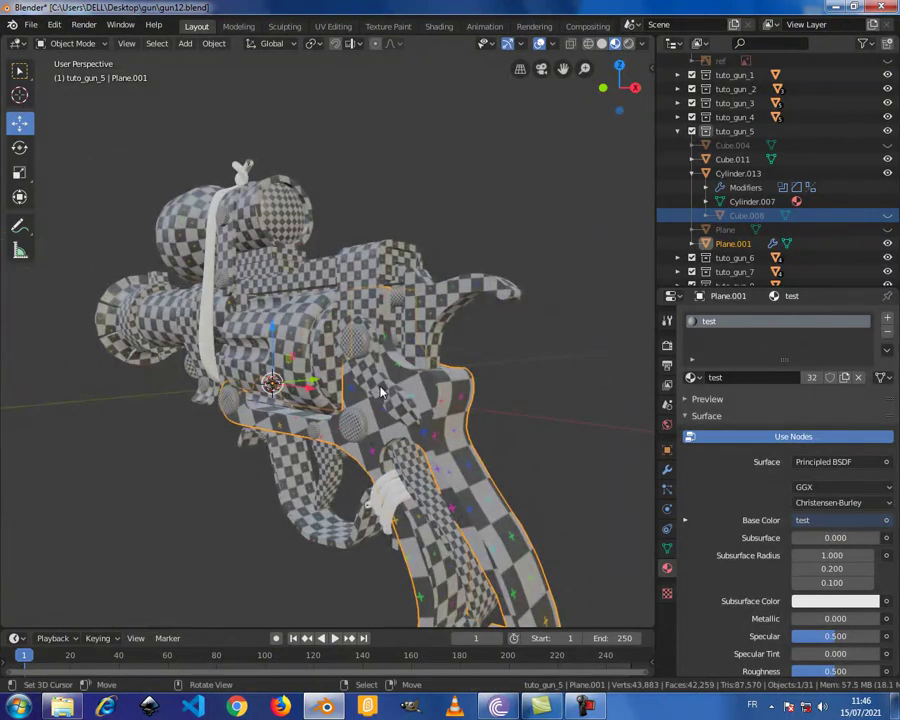
Step: Orbit to a side view of the grip and barrel and clear the selection
middle_click_drag(376, 388, 488, 396)
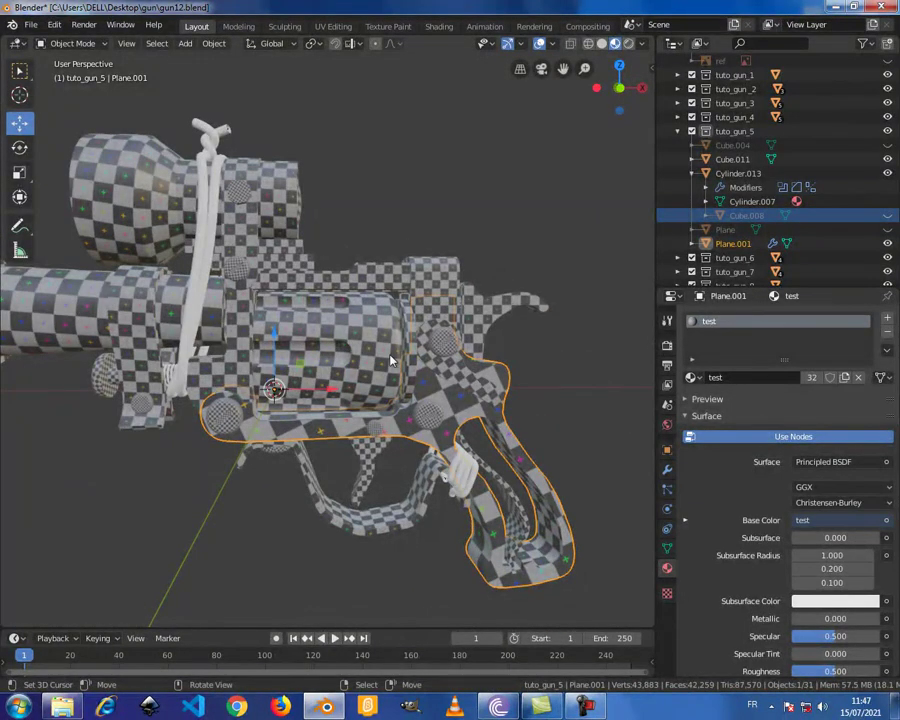
key("Tab")
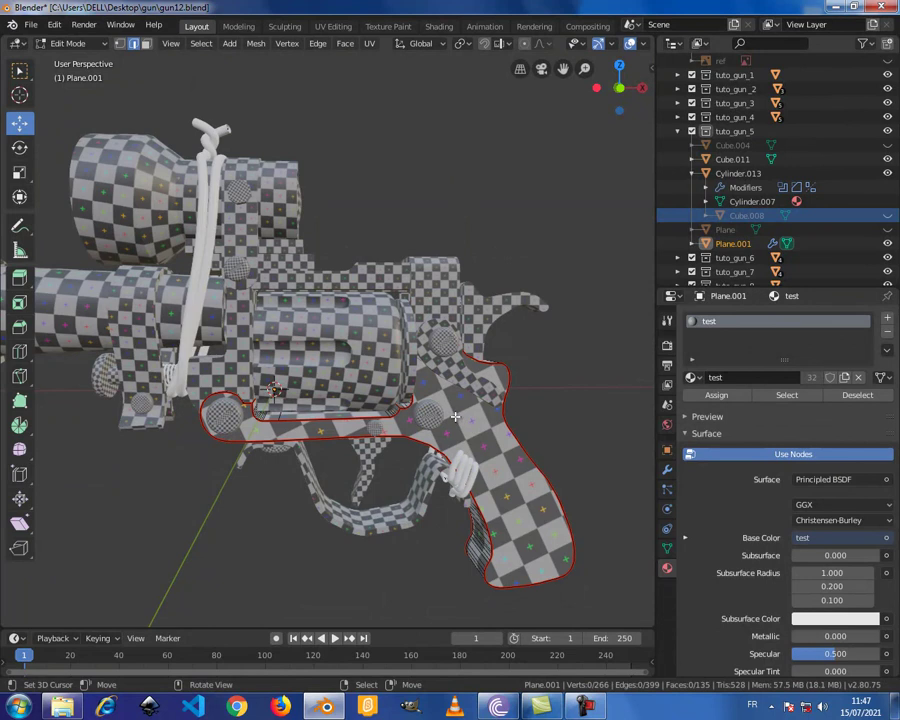
key("Tab")
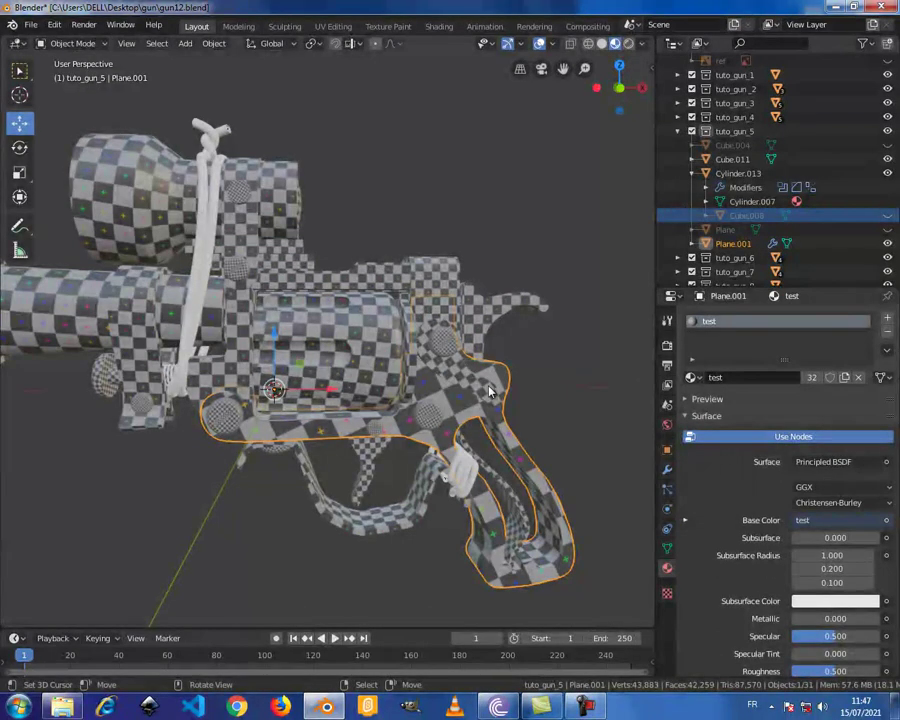
key("alt+a")
Step: Select the cord NurbsPath.001, switch to Solid shading, and convert it to a mesh
scroll(452, 418, "down", 1)
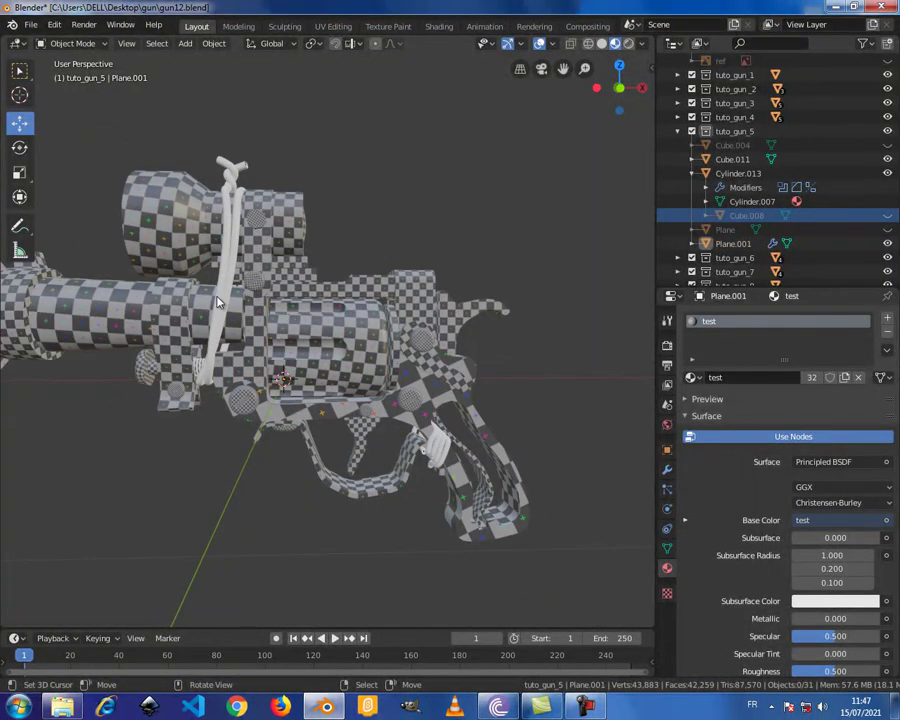
middle_click_drag(224, 270, 224, 297, "shift")
left_click(223, 297)
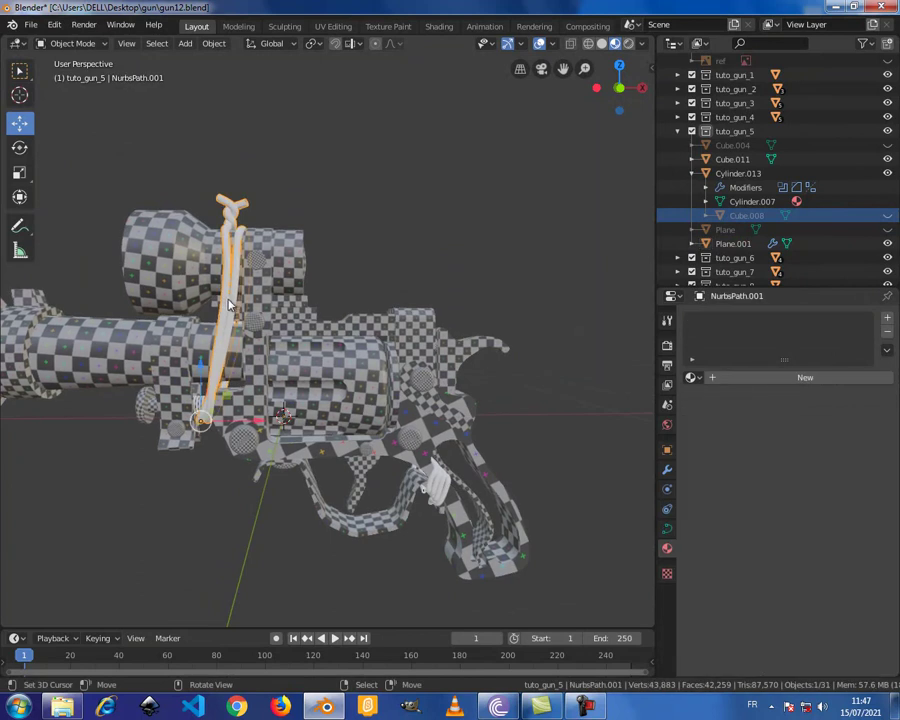
left_click(601, 46)
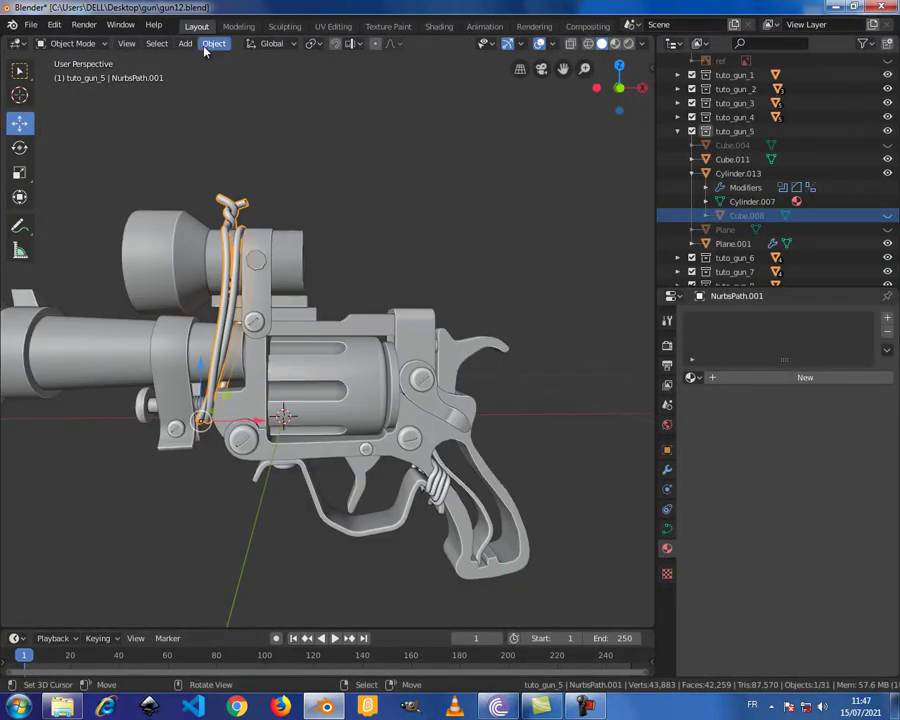
left_click(207, 44)
mouse_move(237, 413)
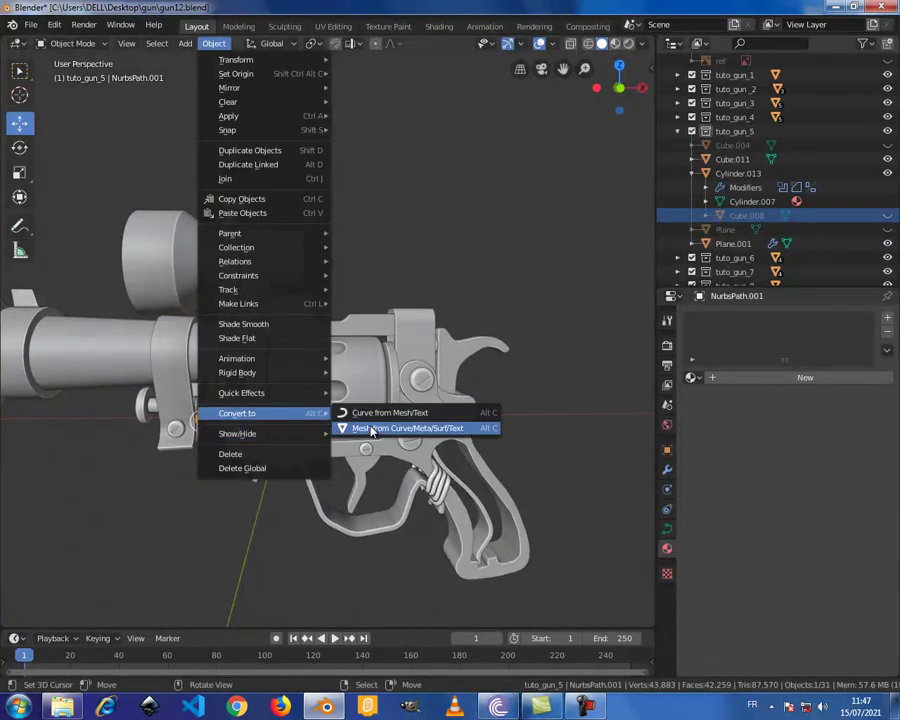
left_click(368, 428)
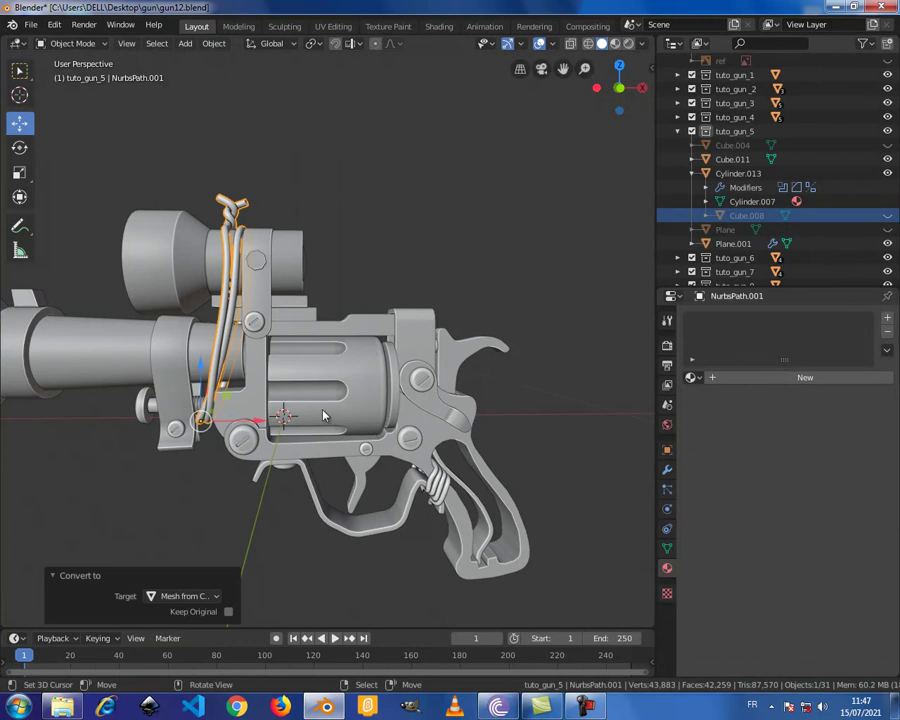
middle_click_drag(281, 412, 275, 396, "shift")
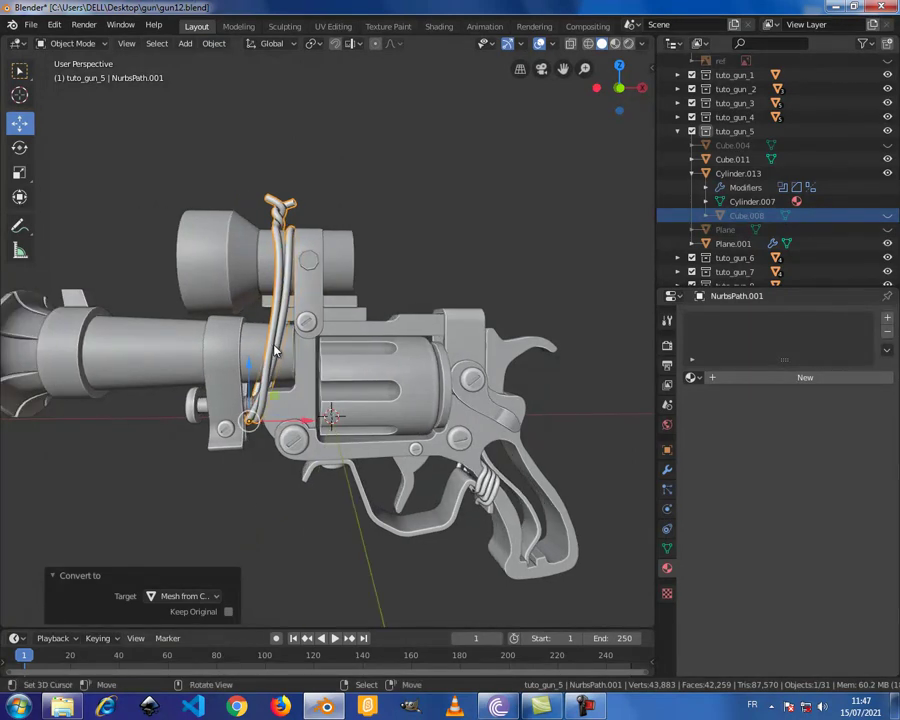
Step: In edge select mode, mark the loop at the rope's top end as a UV seam
key("Tab")
mouse_move(275, 350)
middle_mouse_down()
mouse_move(309, 293)
mouse_move(366, 300)
mouse_move(366, 350)
middle_mouse_up()
scroll(309, 293, "up", 2)
scroll(309, 293, "up", 2)
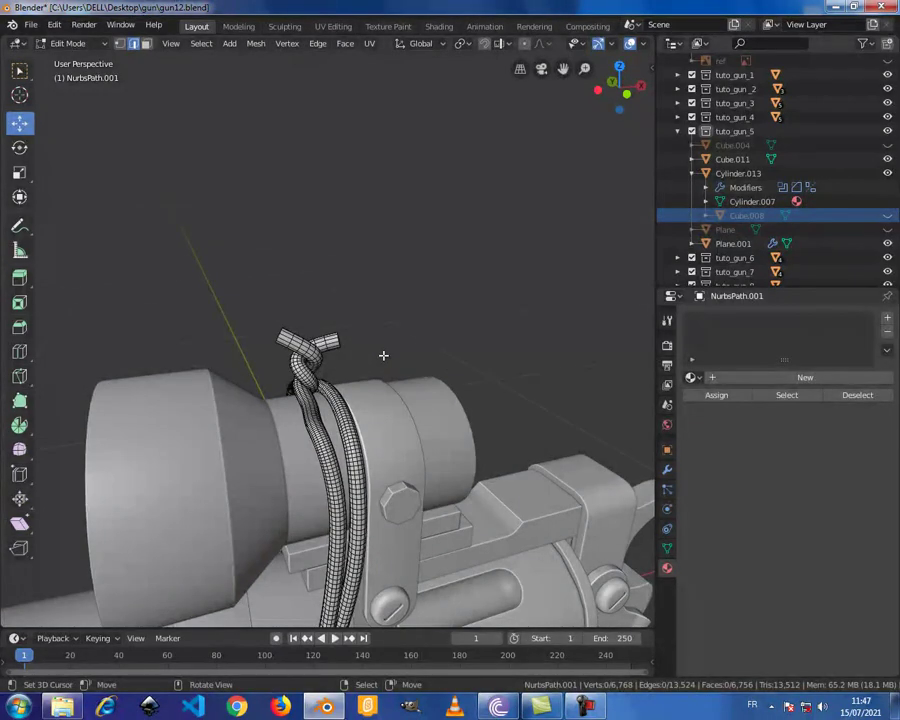
middle_click_drag(432, 417, 459, 403)
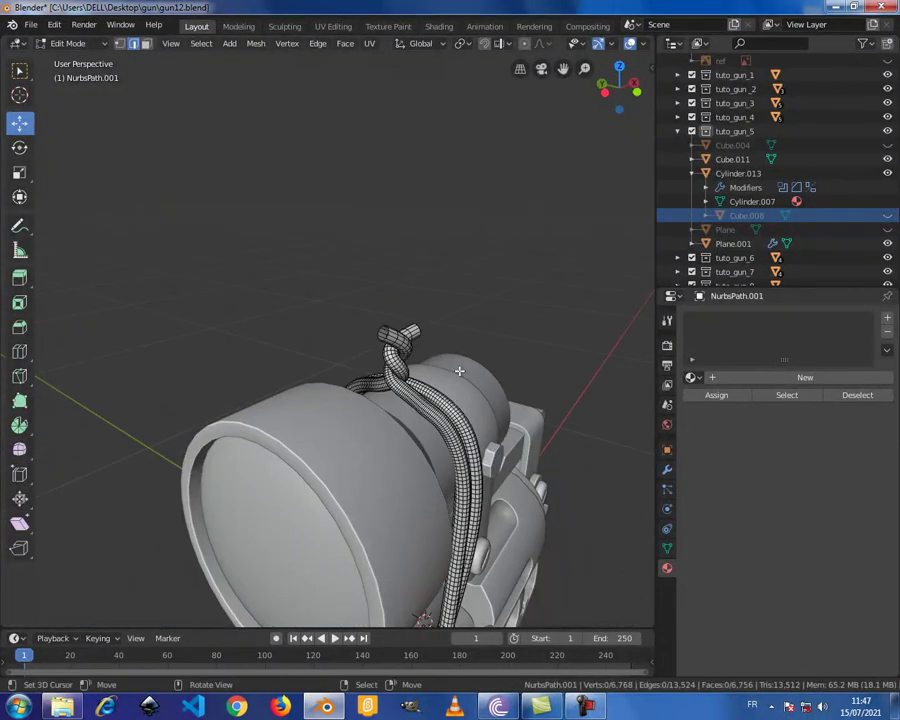
scroll(458, 368, "up", 3)
key("ctrl+Tab")
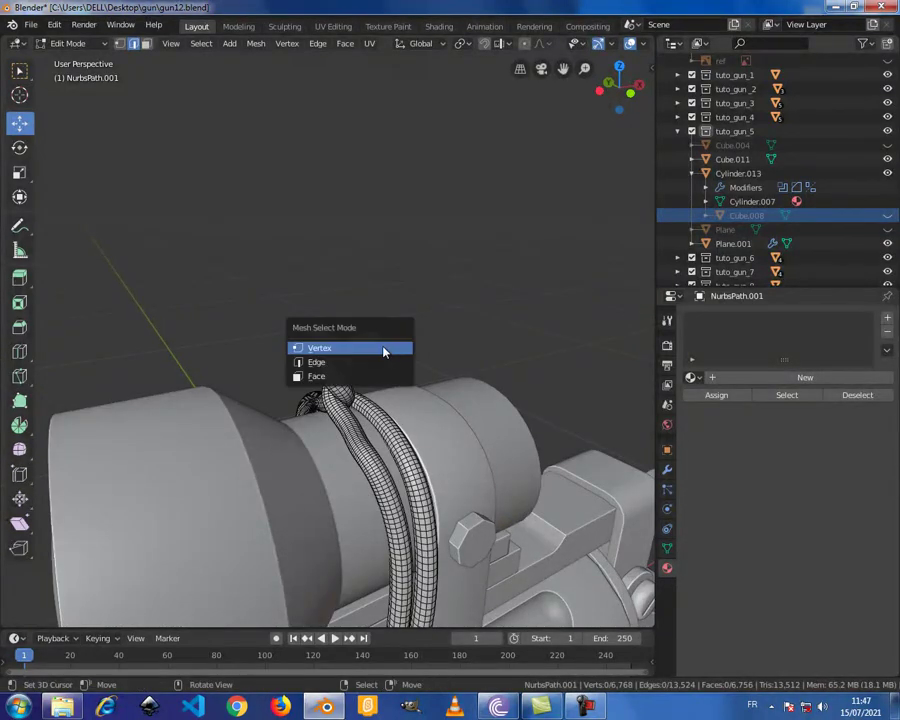
left_click(380, 362)
middle_click_drag(380, 362, 350, 362)
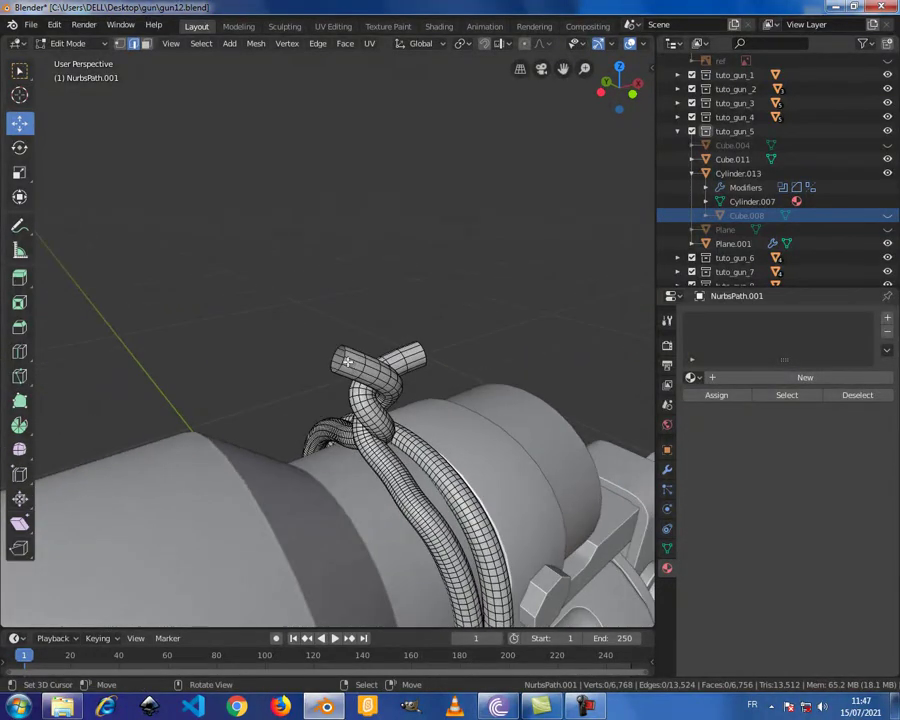
left_click(340, 357, "alt")
mouse_move(340, 357)
middle_mouse_down()
mouse_move(372, 378)
mouse_move(358, 366)
middle_mouse_up()
key("ctrl+e")
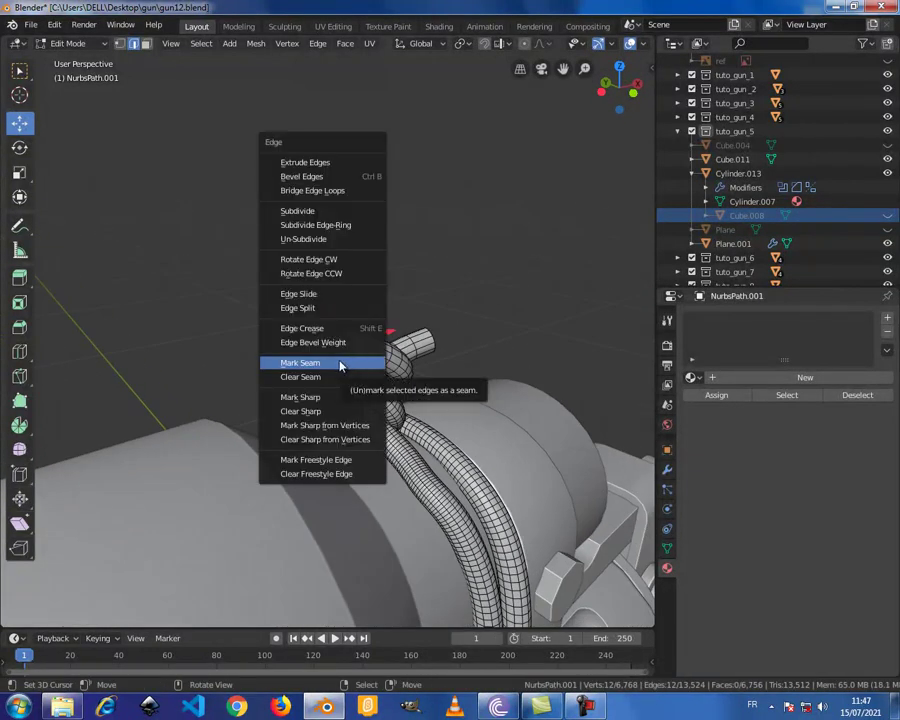
left_click(311, 364)
Step: Mark the other rope-end loop and a lengthwise loop along the rope as seams
middle_click_drag(311, 364, 257, 388)
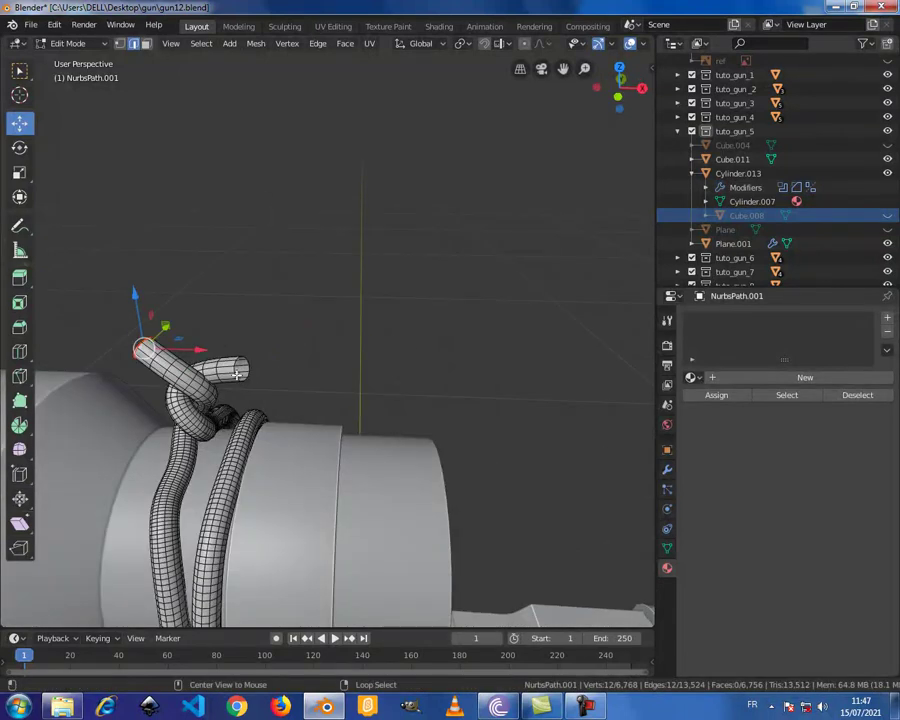
left_click(238, 376, "alt")
key("ctrl+e")
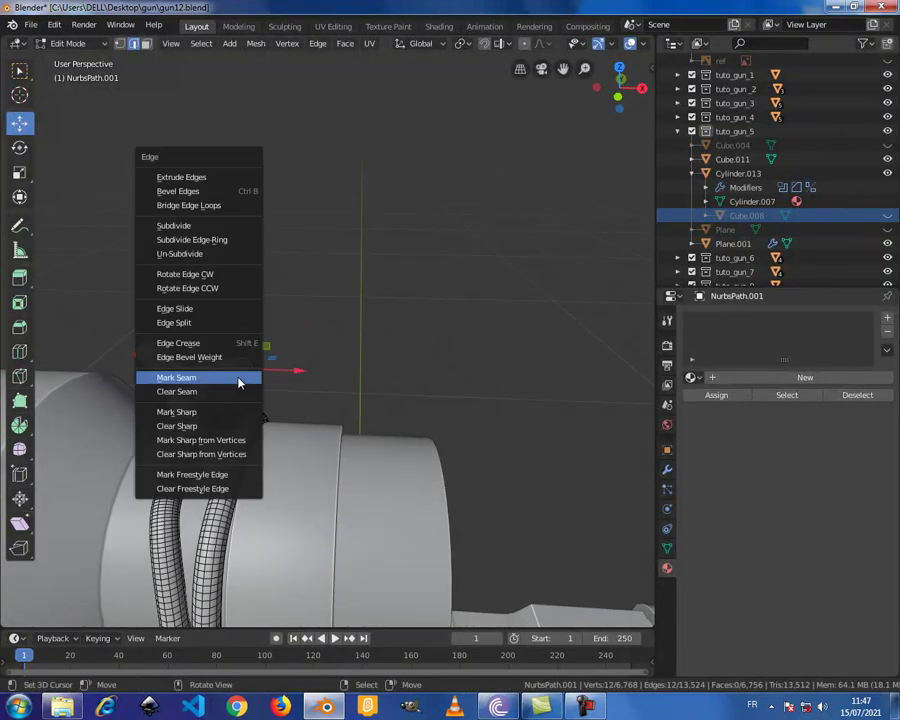
left_click(228, 381)
middle_click_drag(287, 418, 326, 379)
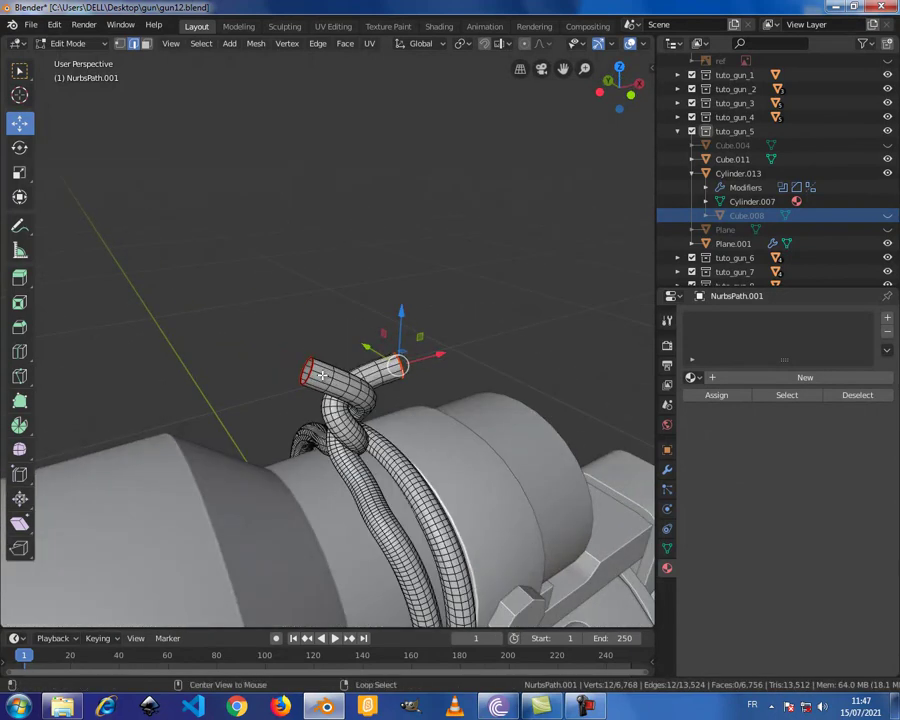
left_click(322, 375, "alt")
mouse_move(322, 375)
middle_mouse_down()
mouse_move(266, 426)
mouse_move(232, 370)
middle_mouse_up()
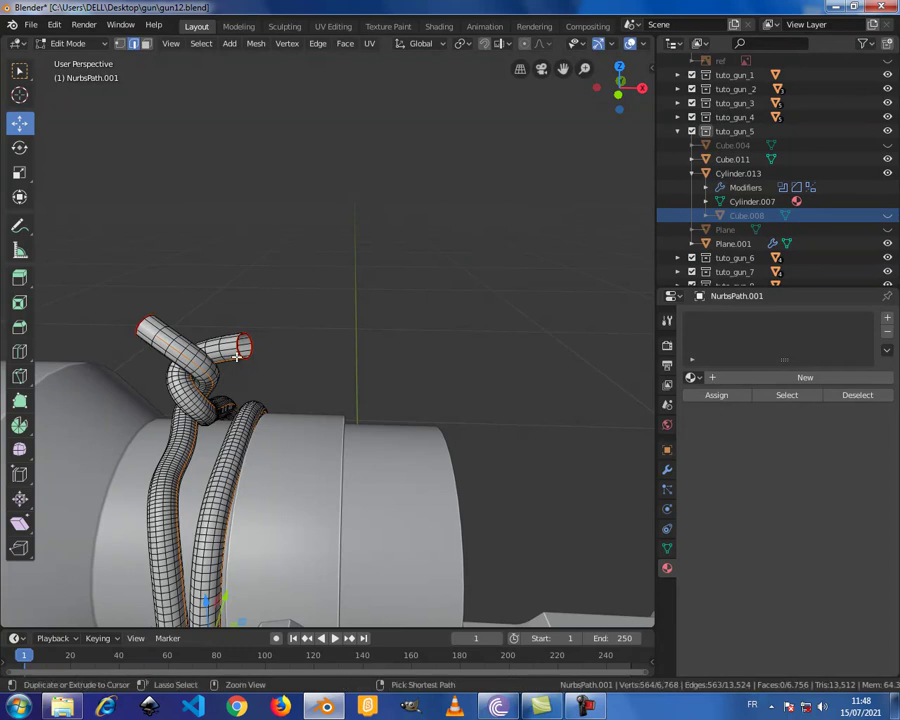
key("ctrl+e")
left_click(237, 357)
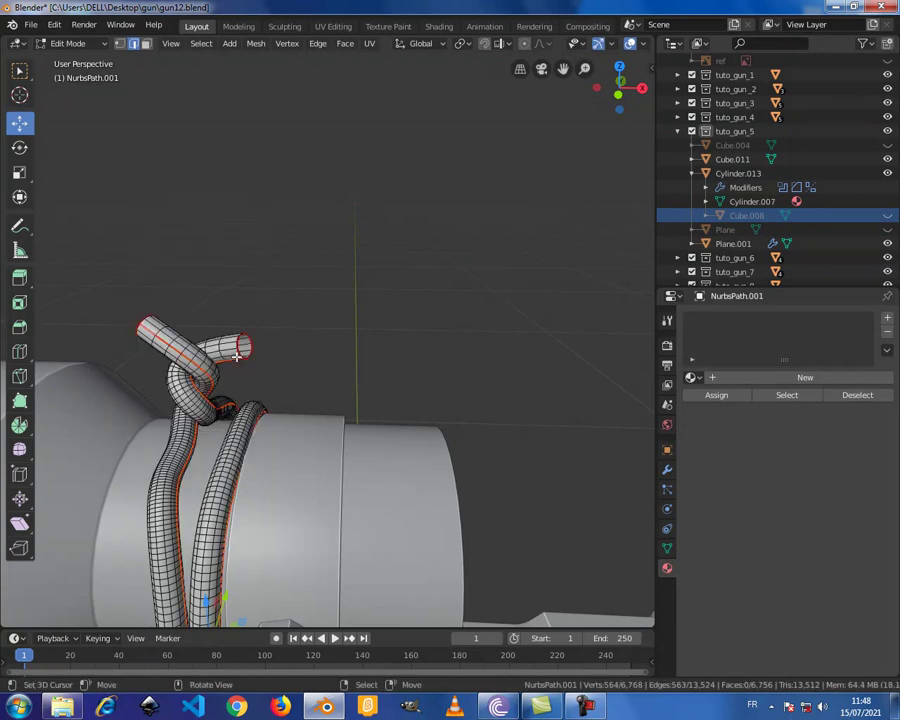
Step: Select the entire rope mesh and unwrap its UVs
key("alt+a")
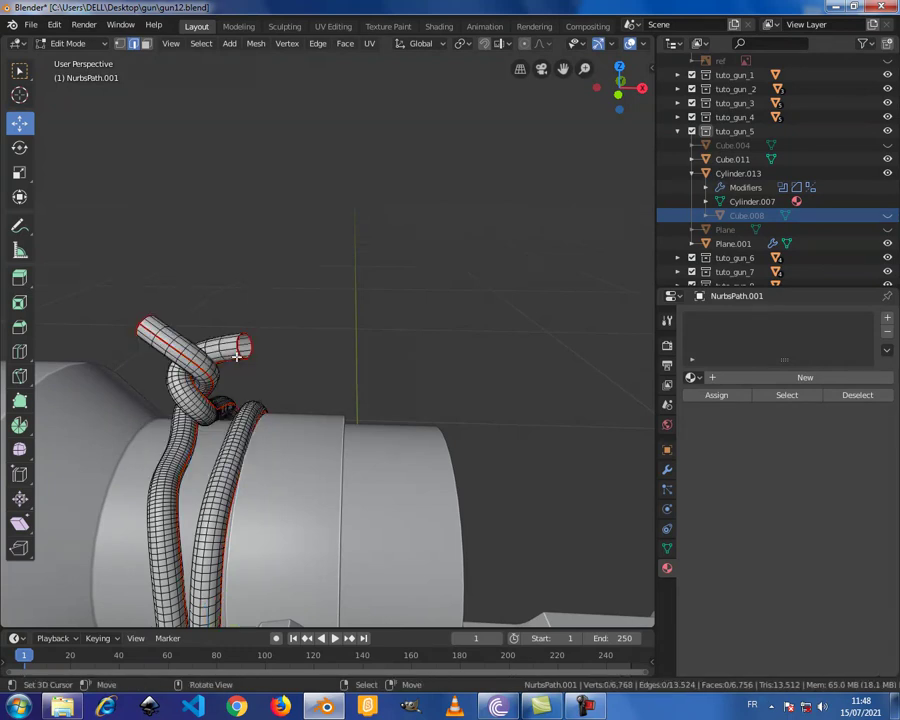
key("a")
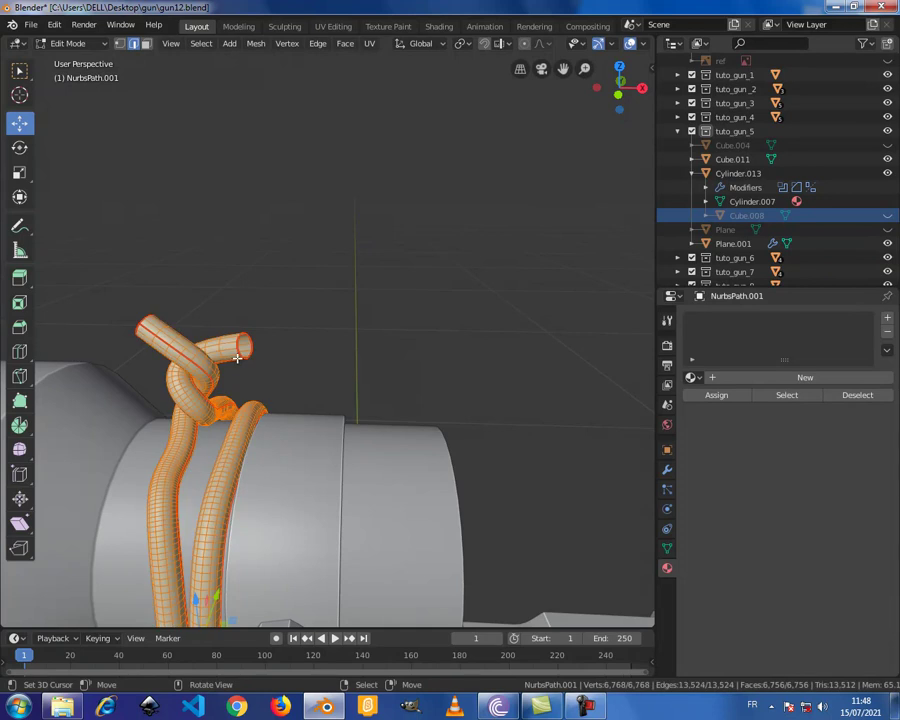
key("u")
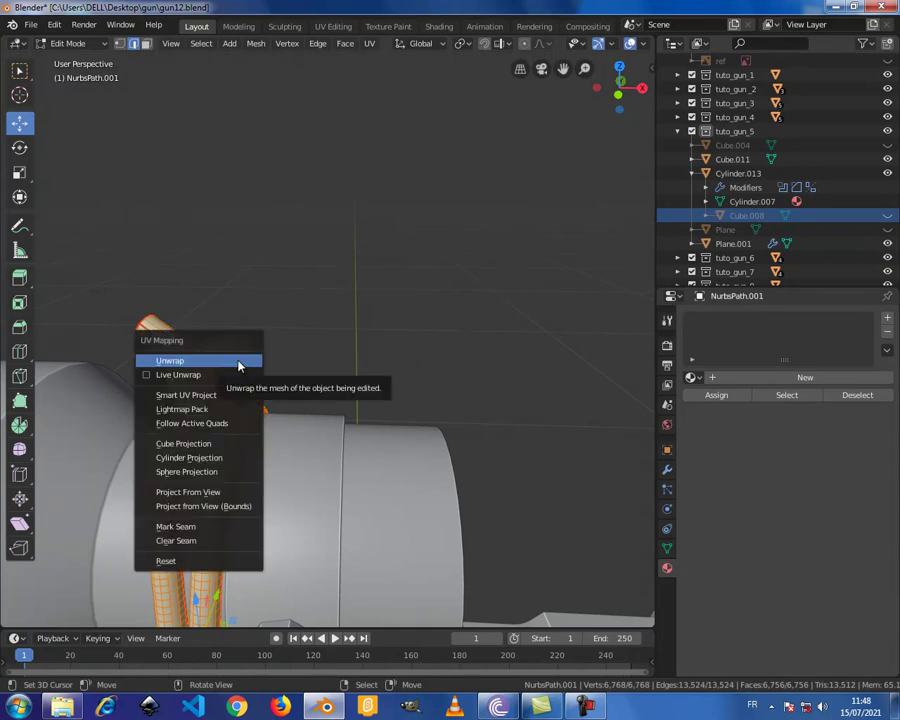
left_click(237, 360)
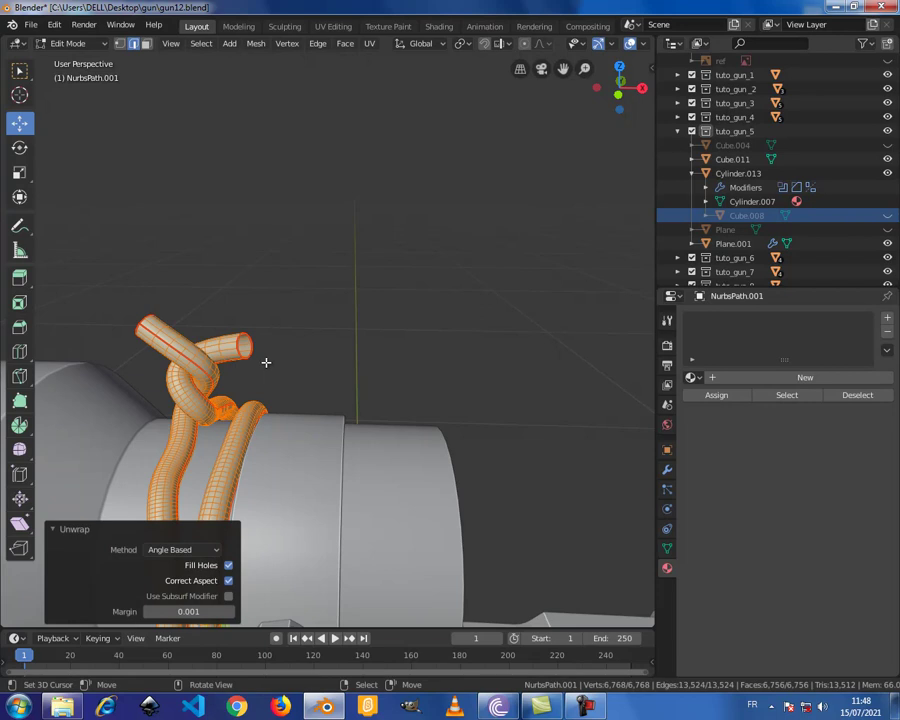
Step: In vertex mode, extrude the tube's end loop twice, shrinking each new ring inward
key("ctrl+Tab")
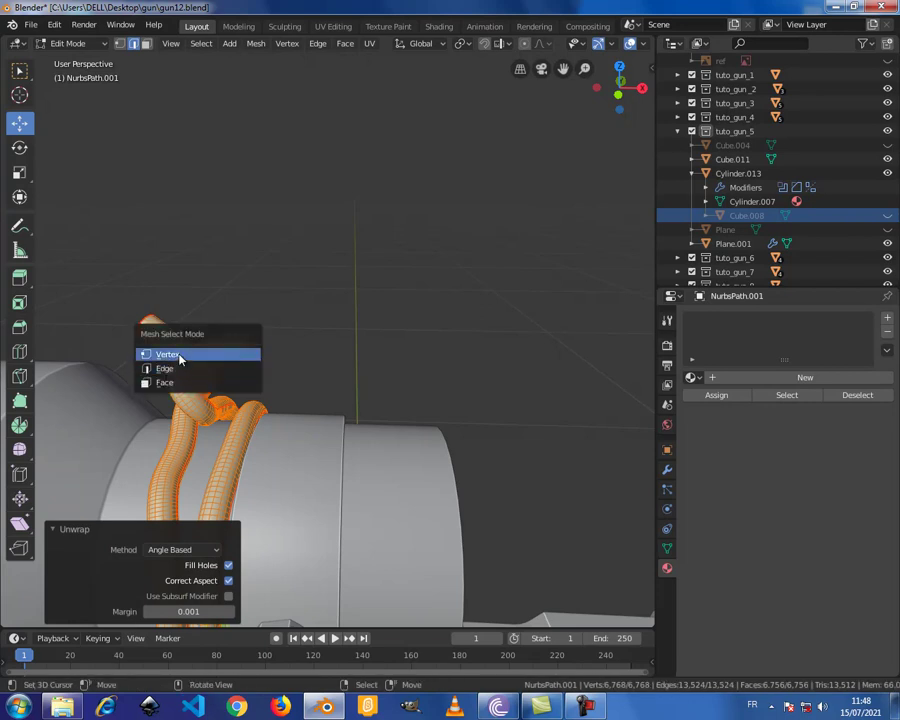
left_click(180, 356)
left_click(240, 352, "alt")
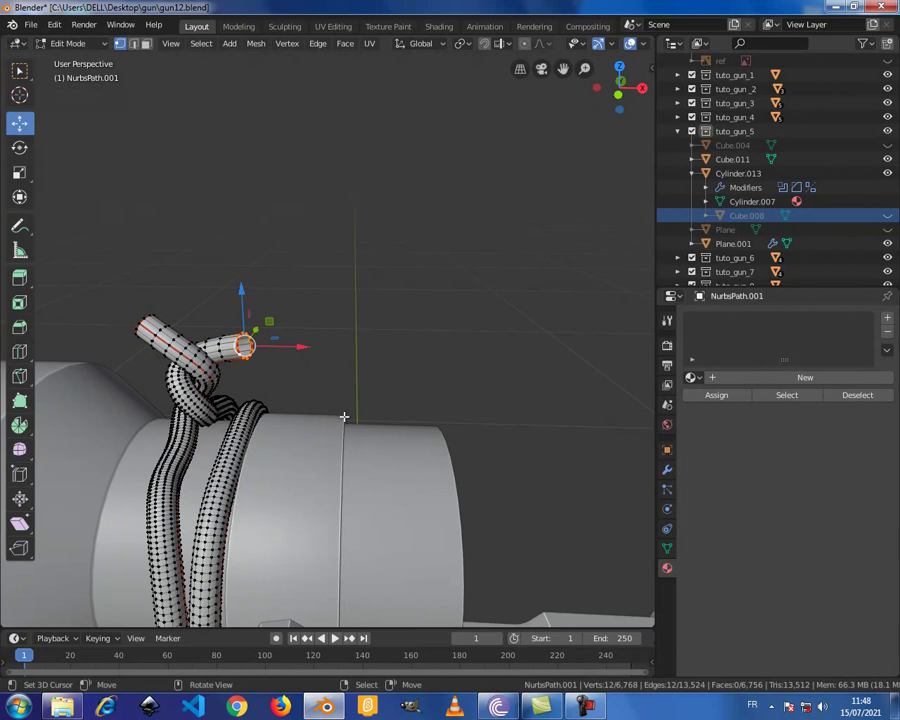
middle_click_drag(353, 436, 269, 387)
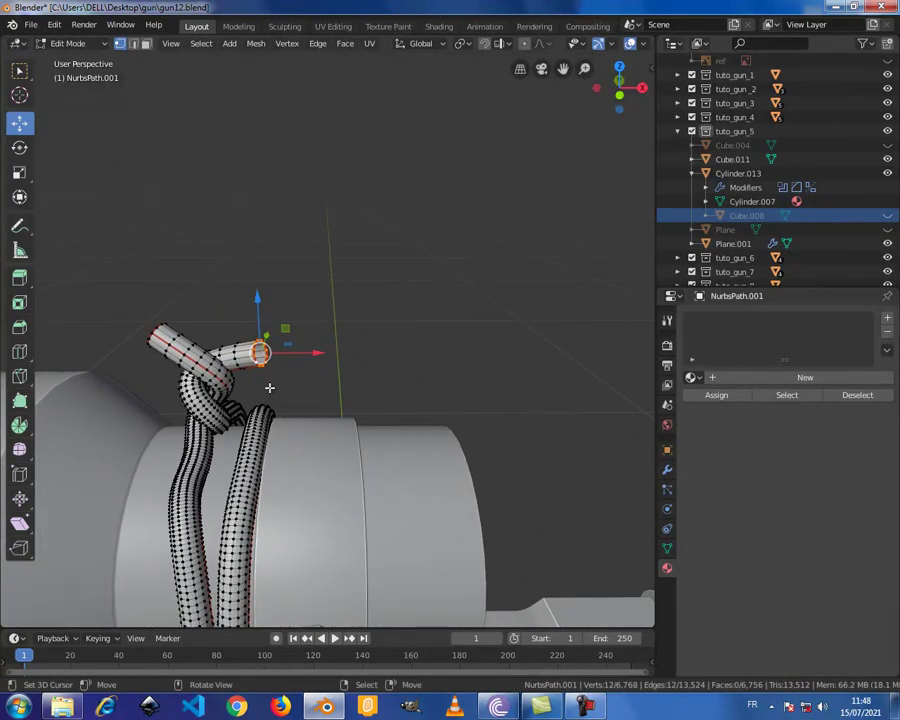
key("e")
right_click(315, 445)
key("s")
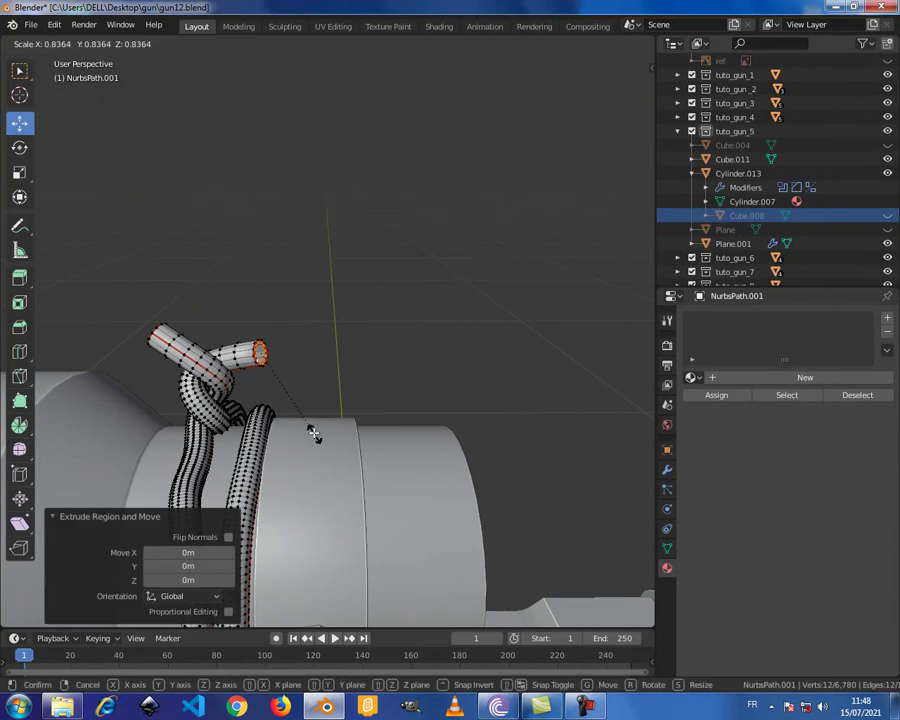
left_click(310, 440)
key("e")
right_click(314, 456)
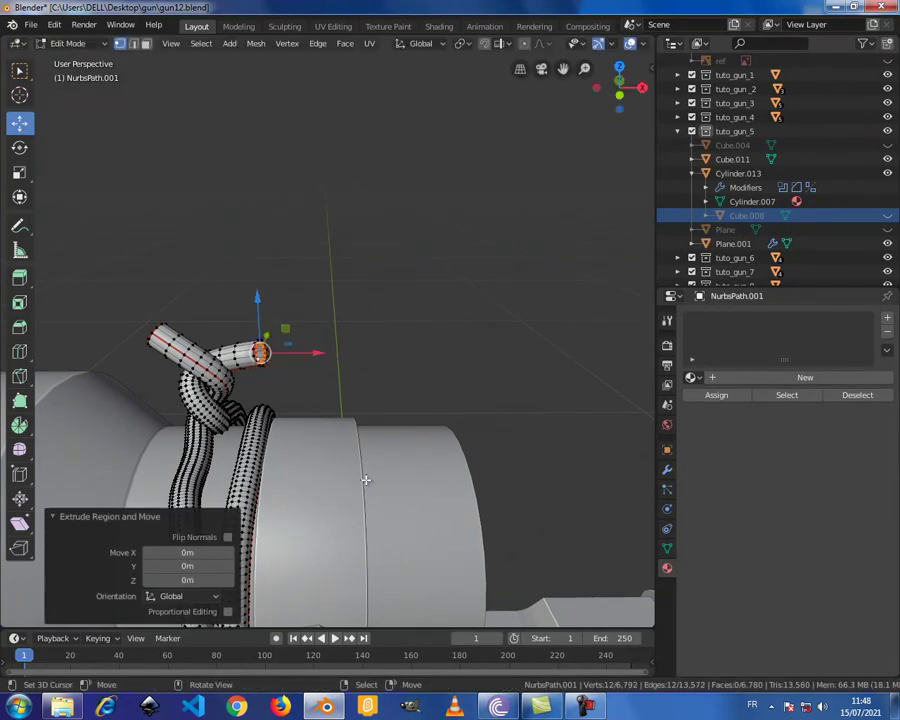
key("s")
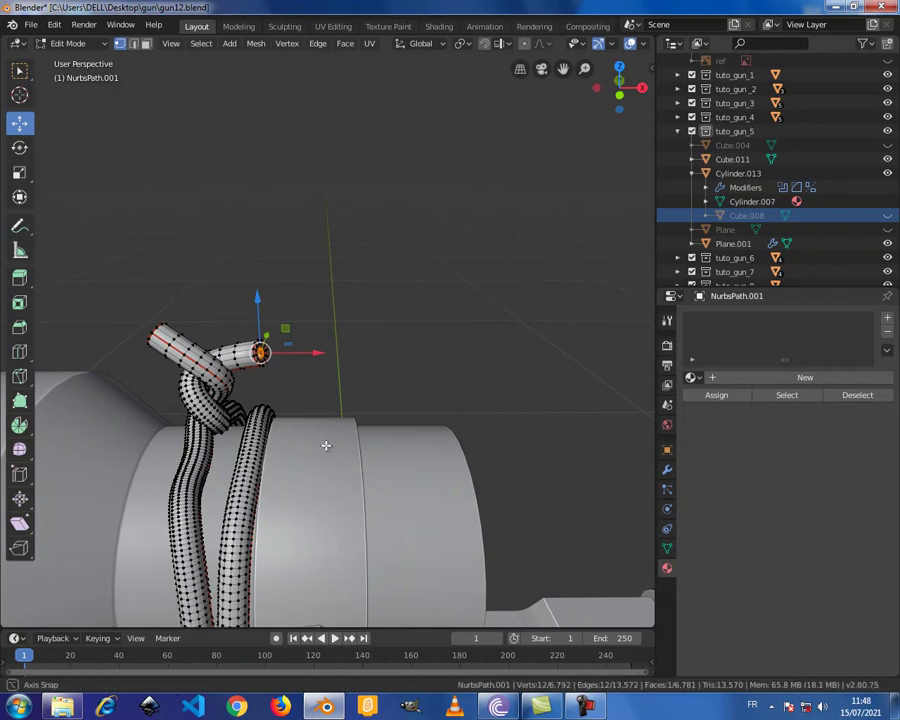
key("Tab")
mouse_move(325, 444)
middle_mouse_down()
mouse_move(313, 392)
mouse_move(410, 410)
middle_mouse_up()
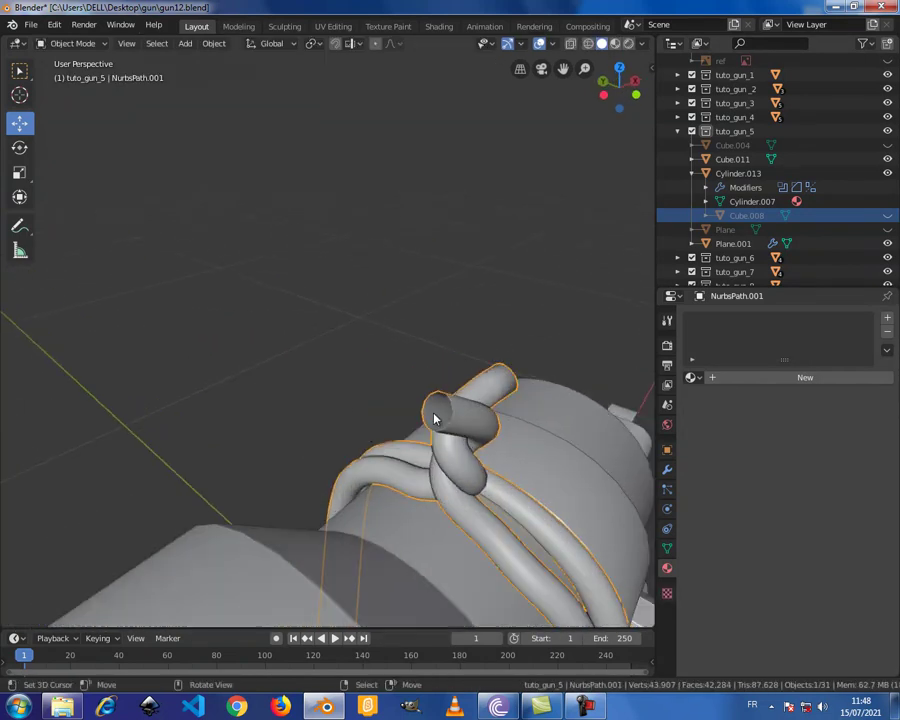
Step: Extrude the knot-end loop twice more, scaling each ring smaller to close the end
key("Tab")
left_click(451, 418, "alt")
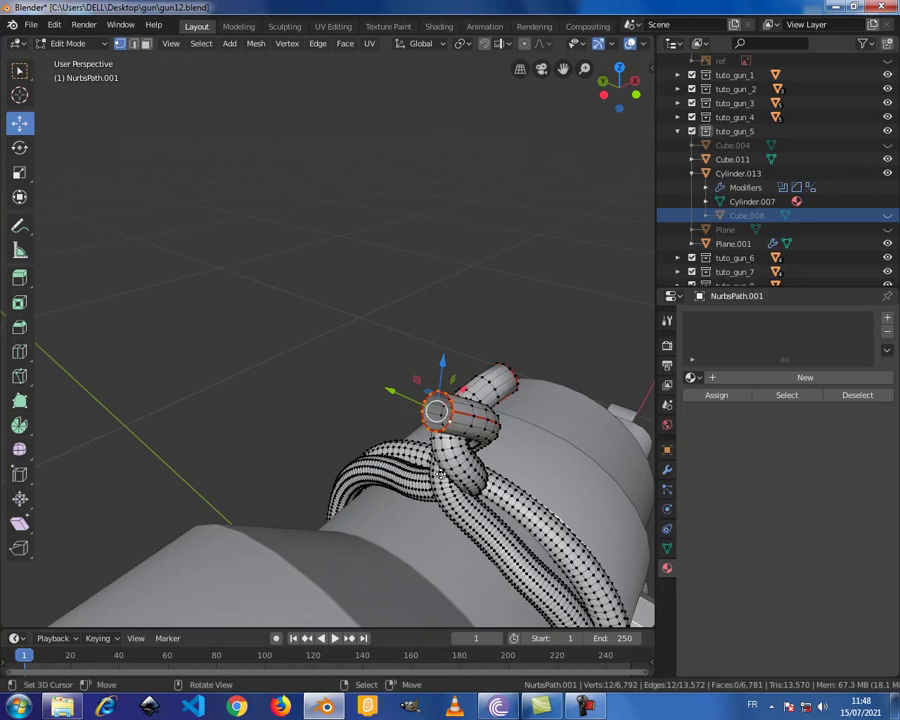
key("e")
right_click(481, 460)
key("s")
left_click(468, 446)
key("e")
right_click(495, 490)
key("s")
left_click(445, 420)
key("Tab")
Step: Assign the 'test' material to the rope and preview its checker pattern
scroll(484, 480, "down", 3)
middle_click_drag(484, 478, 419, 477)
left_click(381, 446)
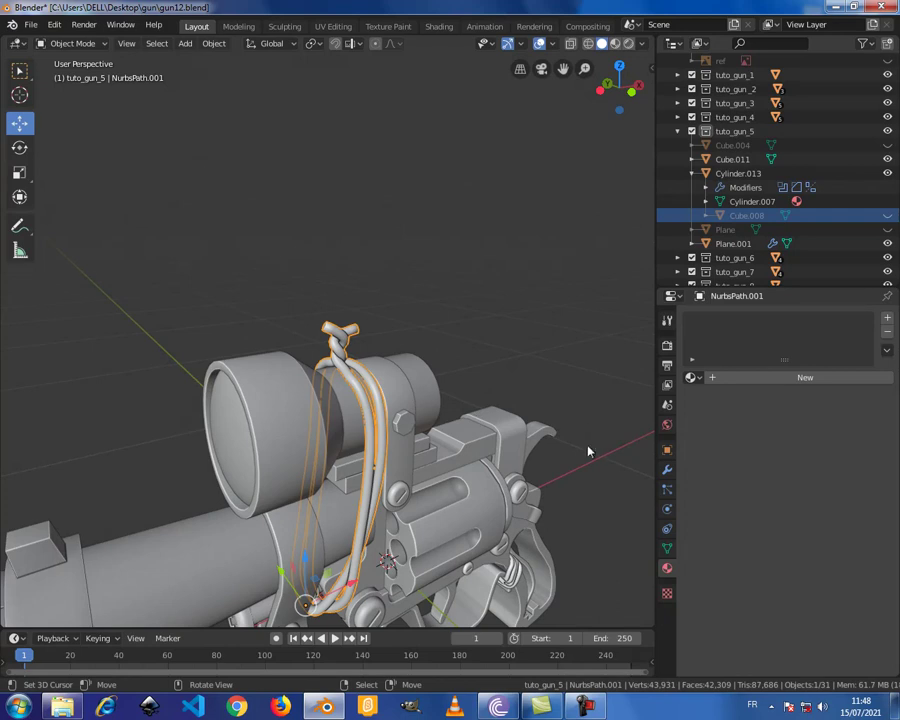
left_click(690, 377)
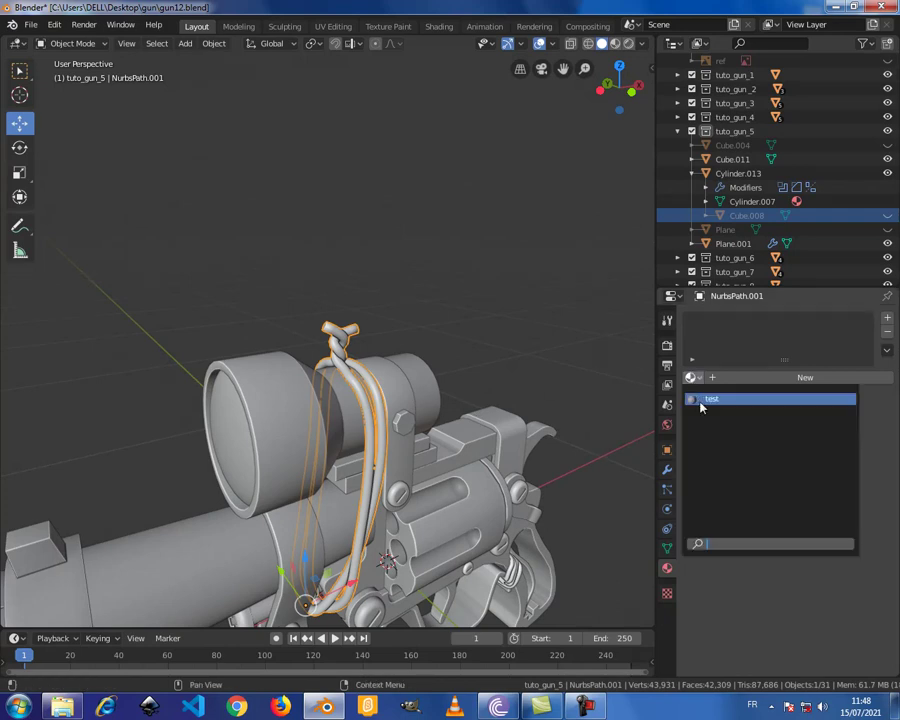
left_click(698, 400)
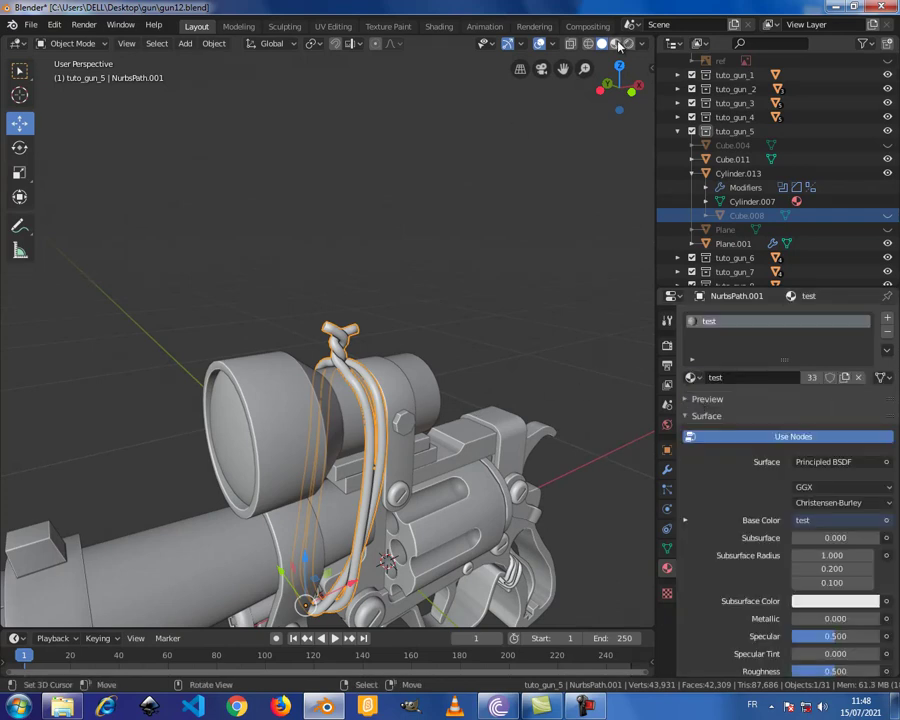
key("z")
middle_click_drag(361, 498, 432, 404)
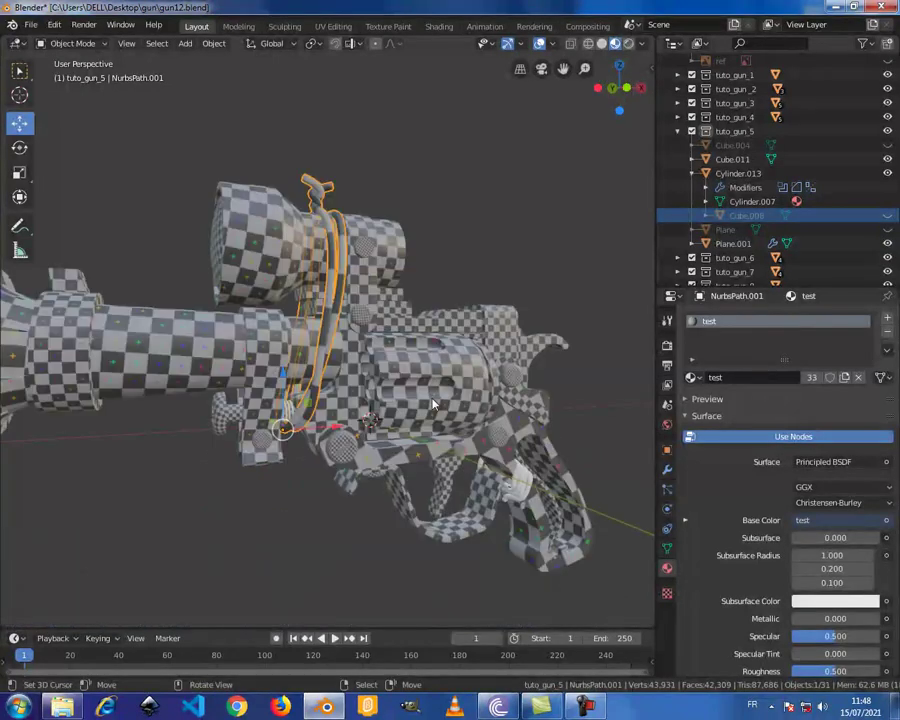
mouse_move(440, 320)
middle_mouse_down()
mouse_move(386, 345)
mouse_move(393, 342)
middle_mouse_up()
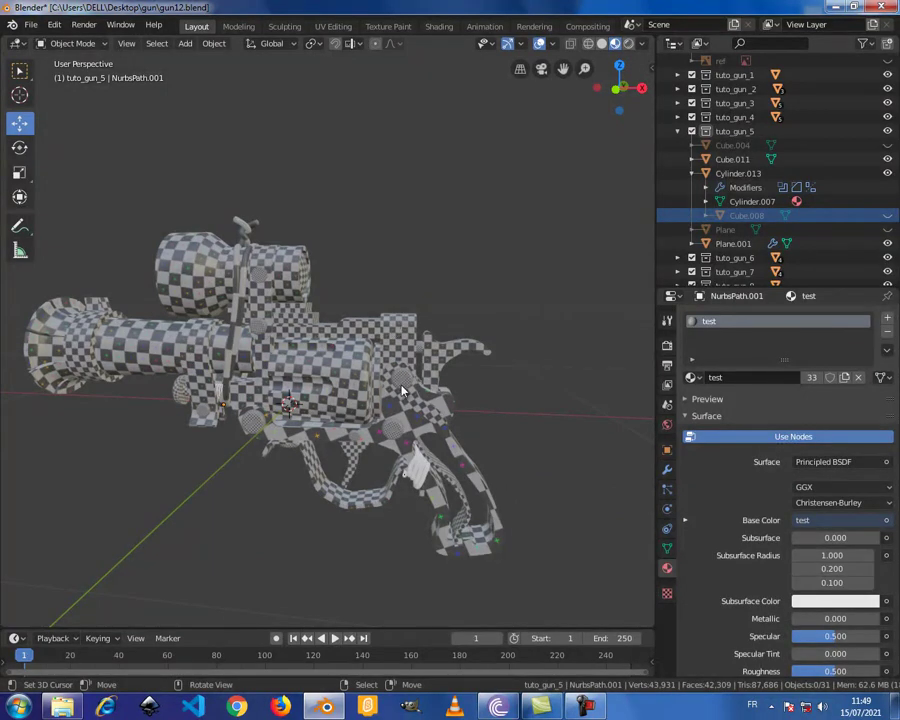
Step: Return to solid shading and assign the 'test' material to the twisted grip wrap
left_click(601, 43)
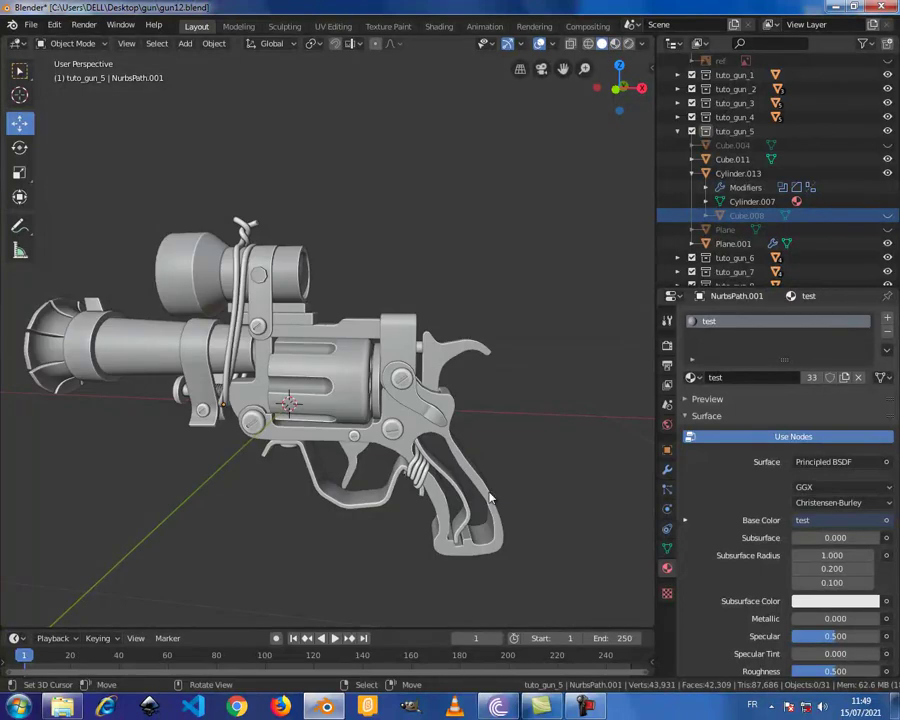
left_click(414, 465)
middle_click_drag(414, 465, 448, 524)
scroll(440, 510, "down", 2)
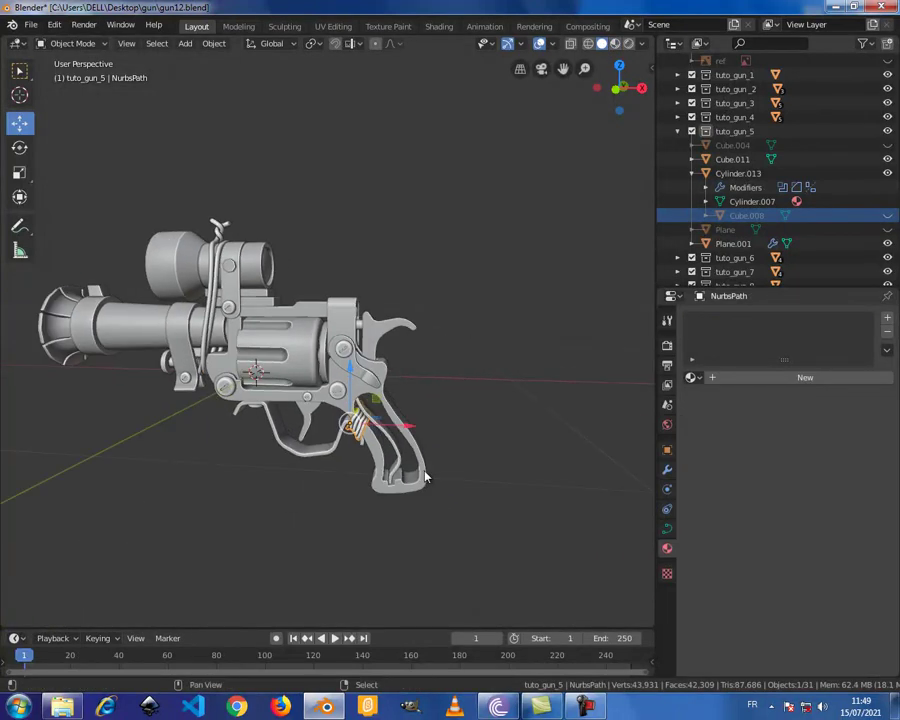
scroll(425, 474, "down", 2)
scroll(424, 474, "up", 6)
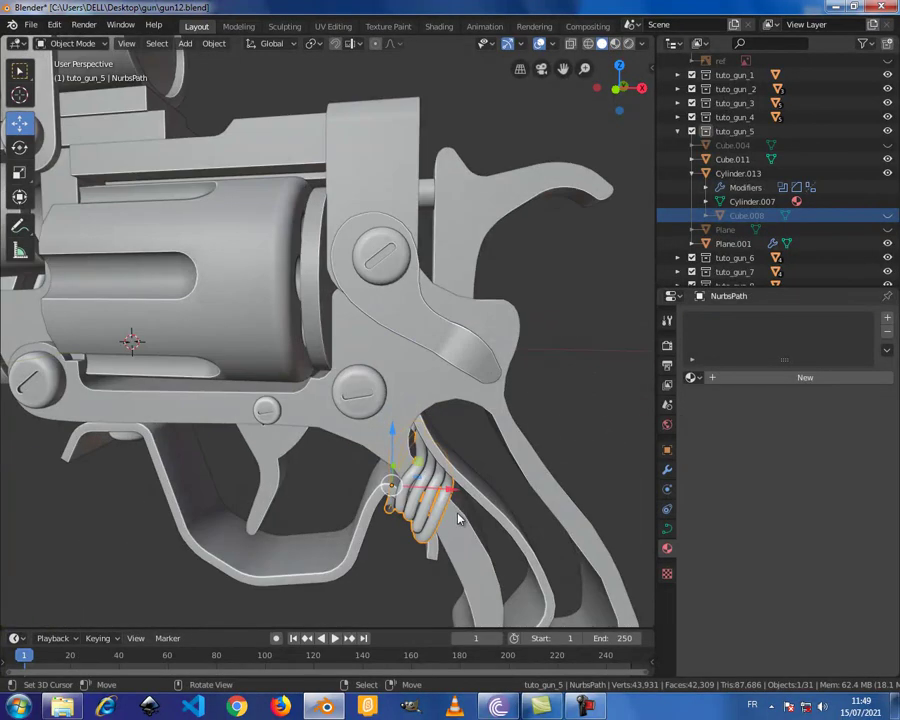
left_click(690, 377)
left_click(701, 399)
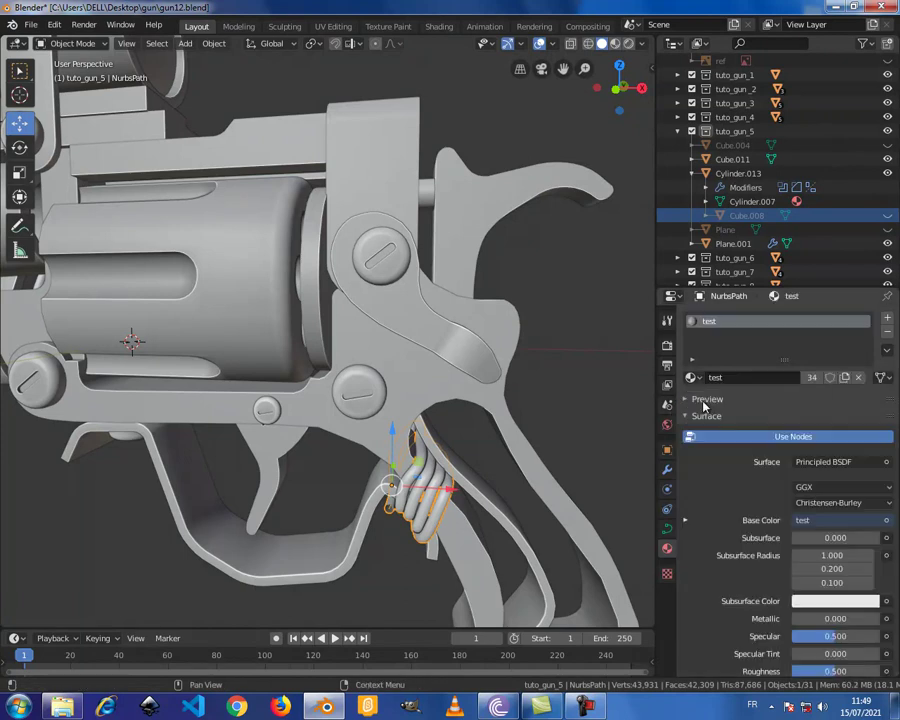
Step: Isolate the wrap in Local View, convert it from curve to mesh, and enter Edit Mode
key("KP_Divide")
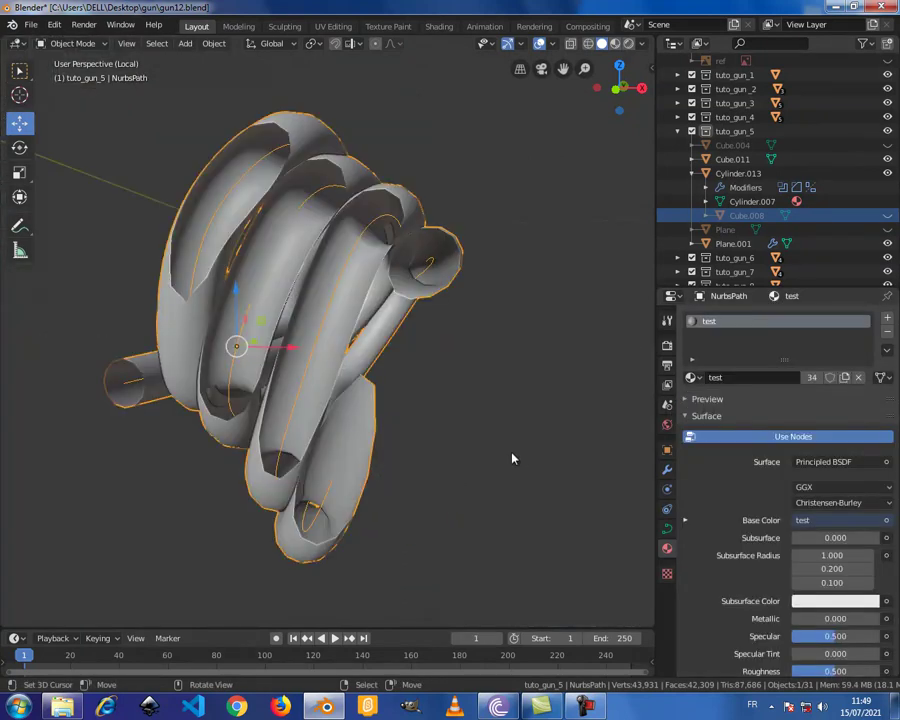
scroll(518, 458, "down", 4)
middle_click_drag(408, 366, 399, 388)
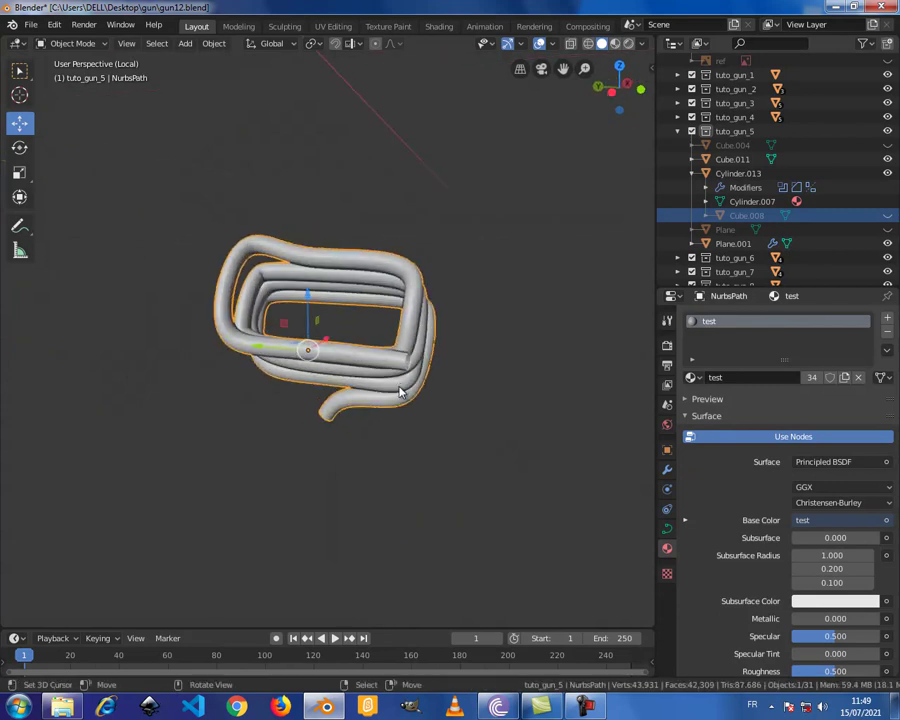
middle_click_drag(460, 331, 578, 166)
left_click(615, 43)
middle_click_drag(510, 310, 463, 345)
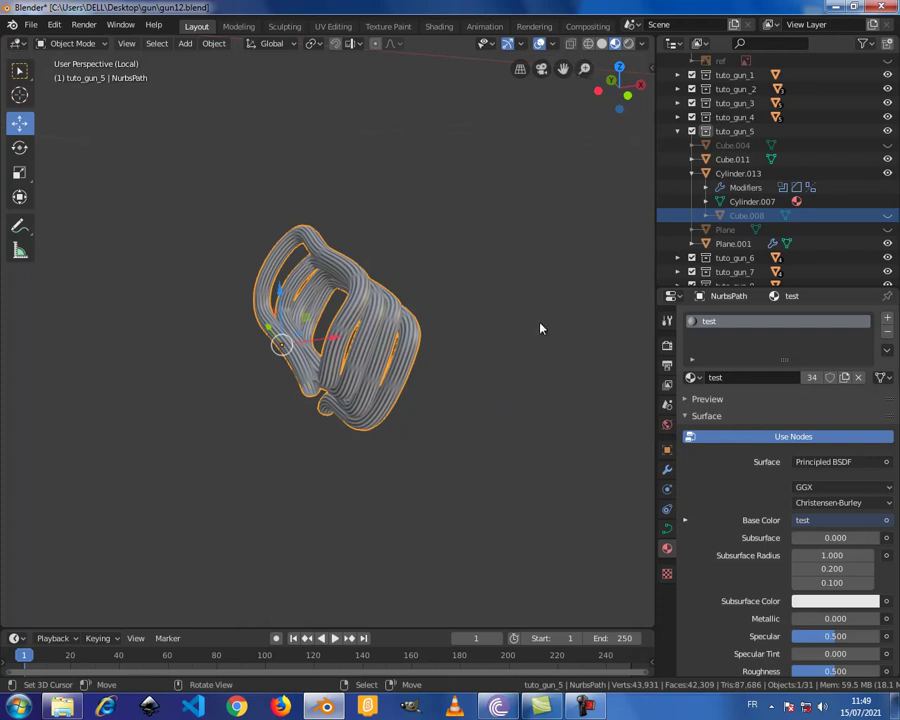
left_click(213, 46)
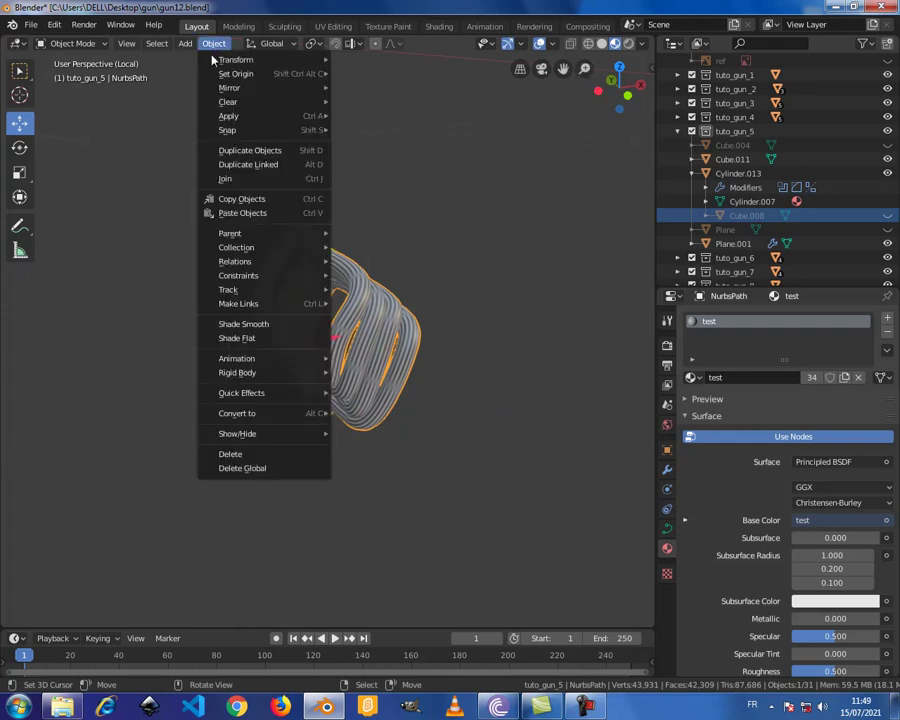
mouse_move(237, 413)
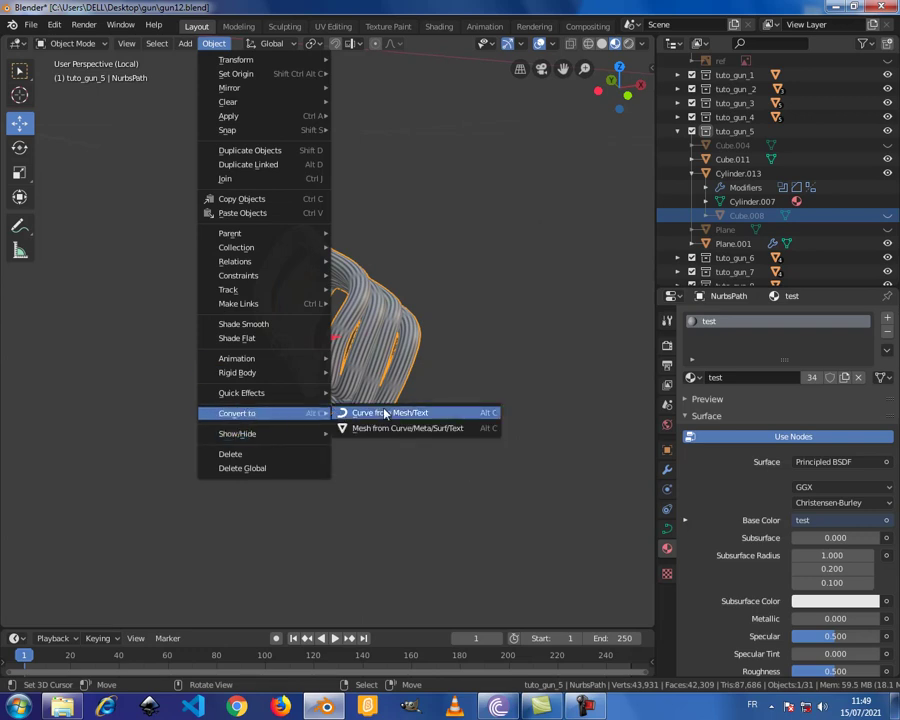
left_click(362, 427)
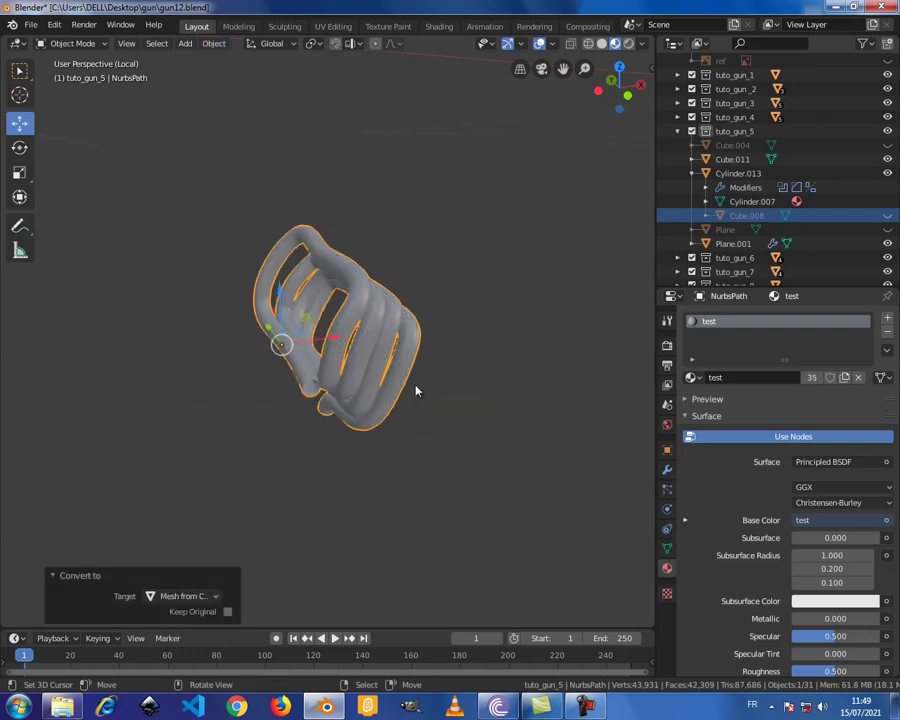
key("Tab")
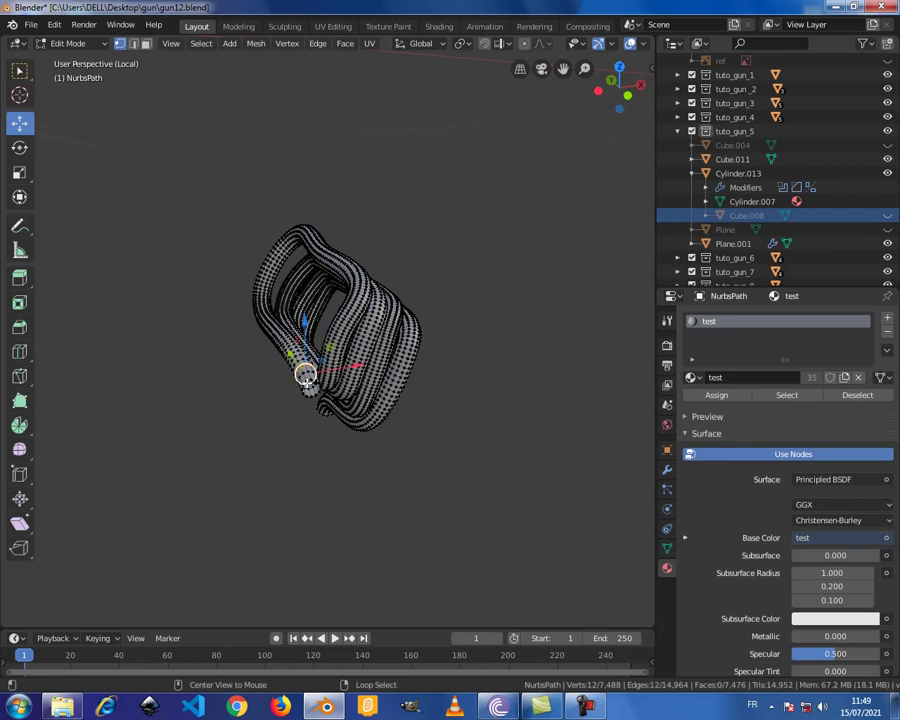
Step: Mark the wrap's end edges and the tail-end edge ring as UV seams
right_click(310, 389, "shift")
key("ctrl+e")
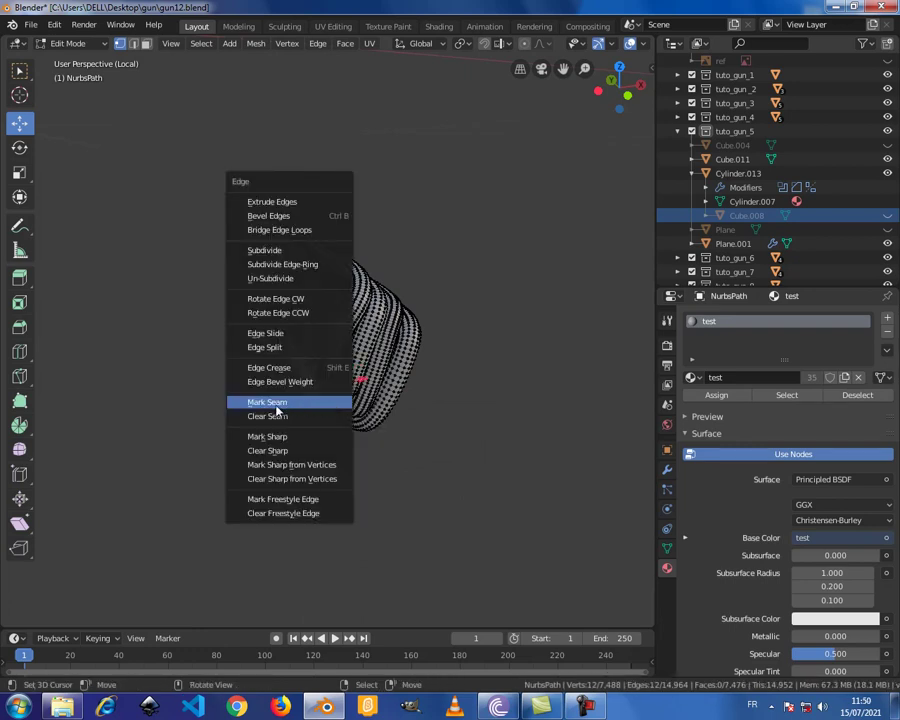
left_click(262, 403)
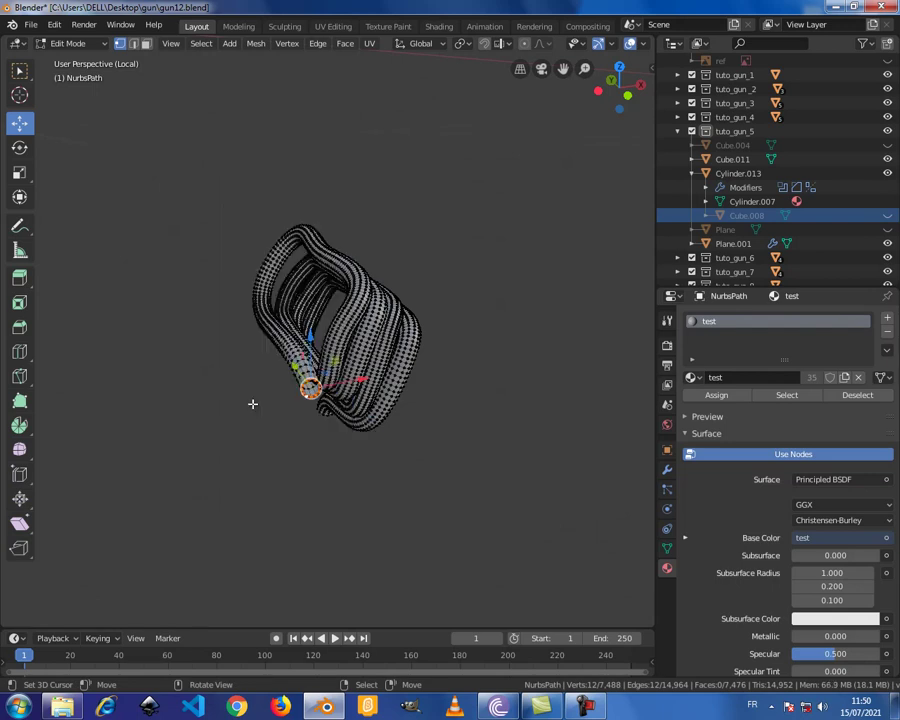
mouse_move(330, 397)
middle_mouse_down()
mouse_move(438, 301)
mouse_move(297, 377)
mouse_move(313, 408)
middle_mouse_up()
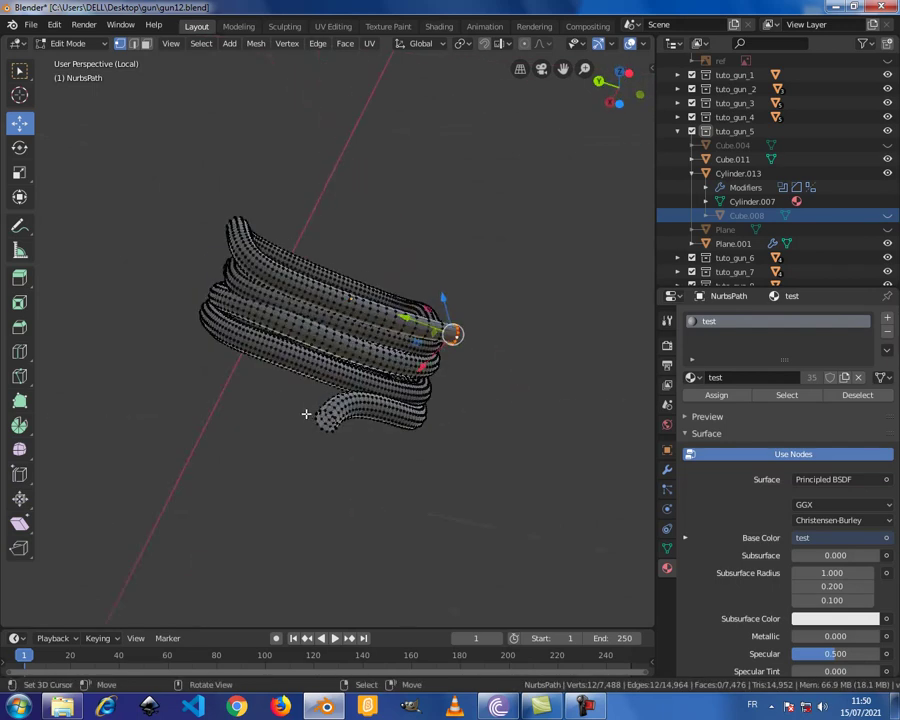
left_click(334, 420)
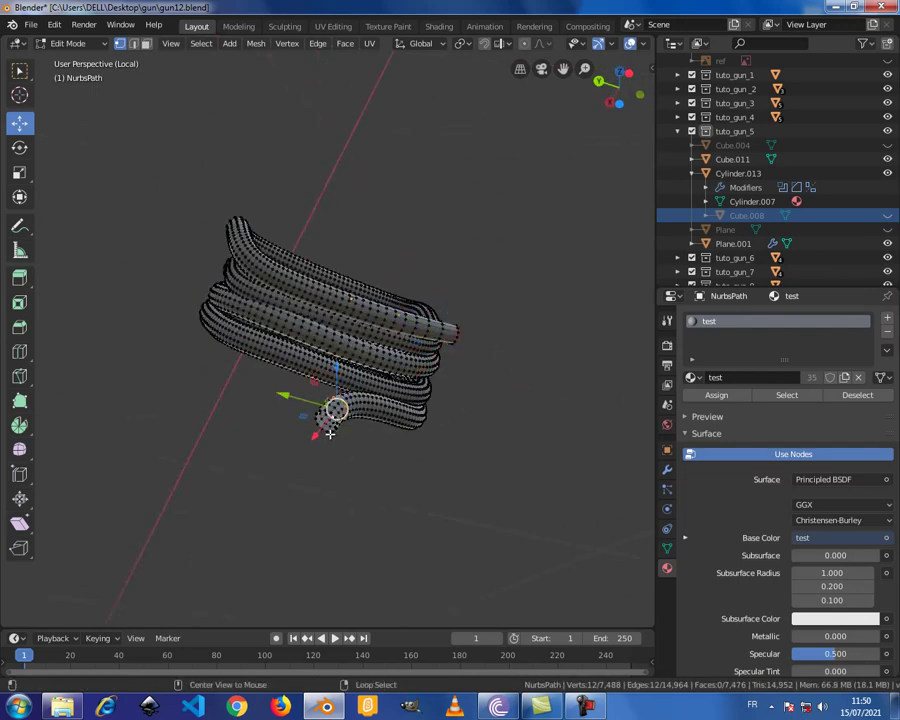
middle_click_drag(271, 482, 277, 470)
key("ctrl+e")
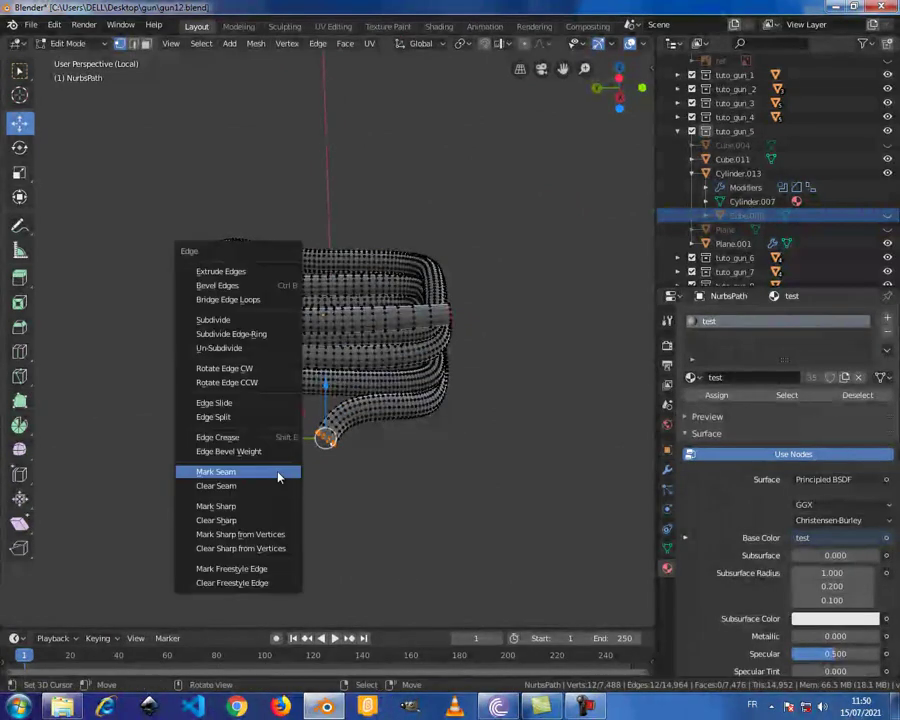
left_click(277, 471)
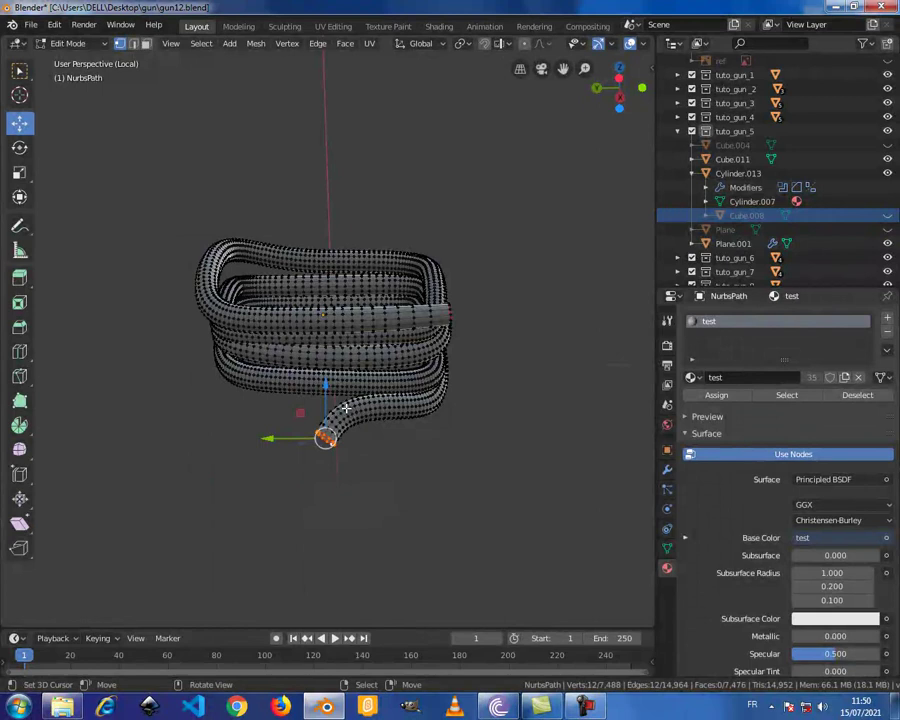
Step: Mark the long edge path running along the whole coil as a seam
left_click(346, 408, "ctrl")
middle_click_drag(423, 381, 330, 443)
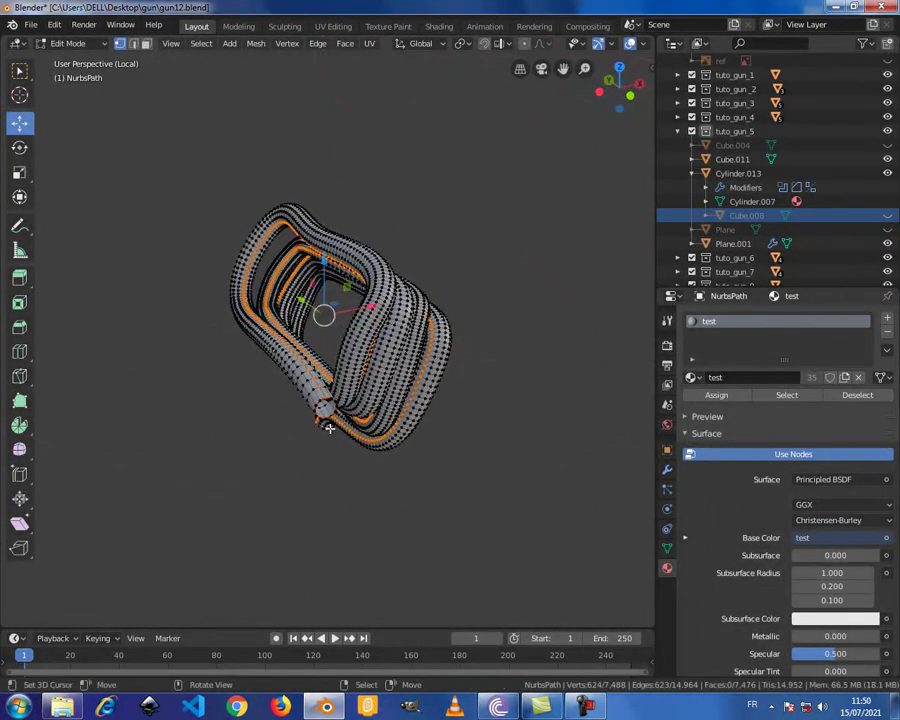
middle_click_drag(323, 398, 332, 442)
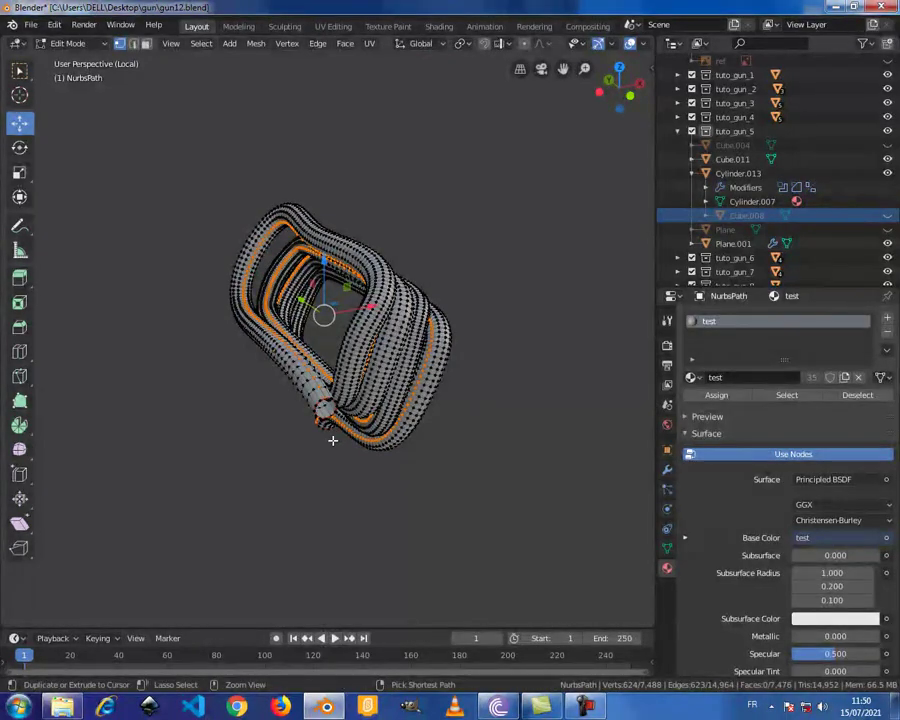
key("ctrl+e")
left_click(274, 443)
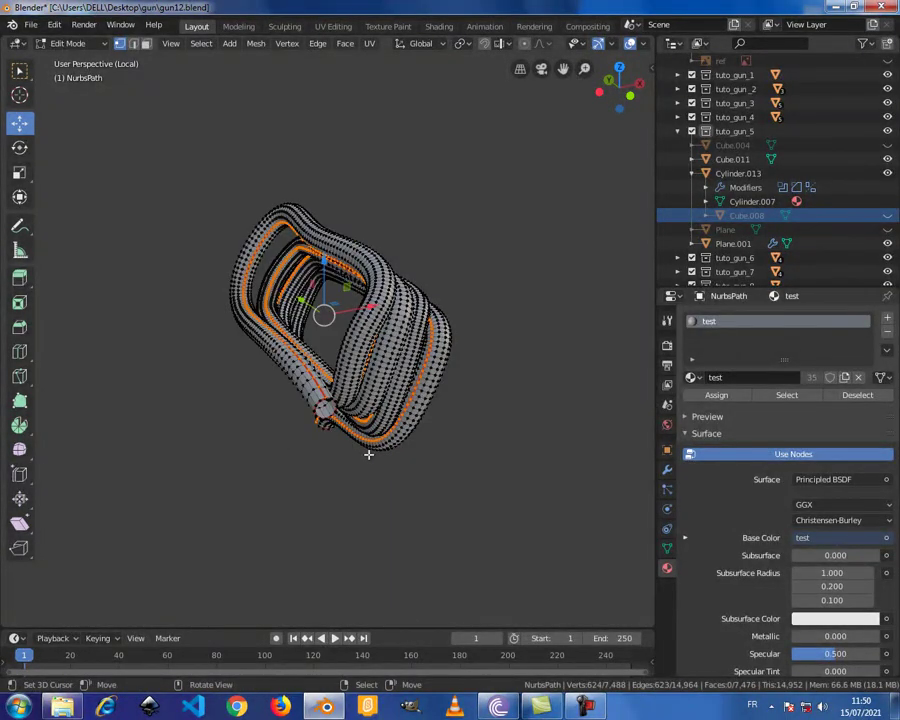
Step: Select the whole coil, unwrap it along its seams, and return to Object Mode
key("a")
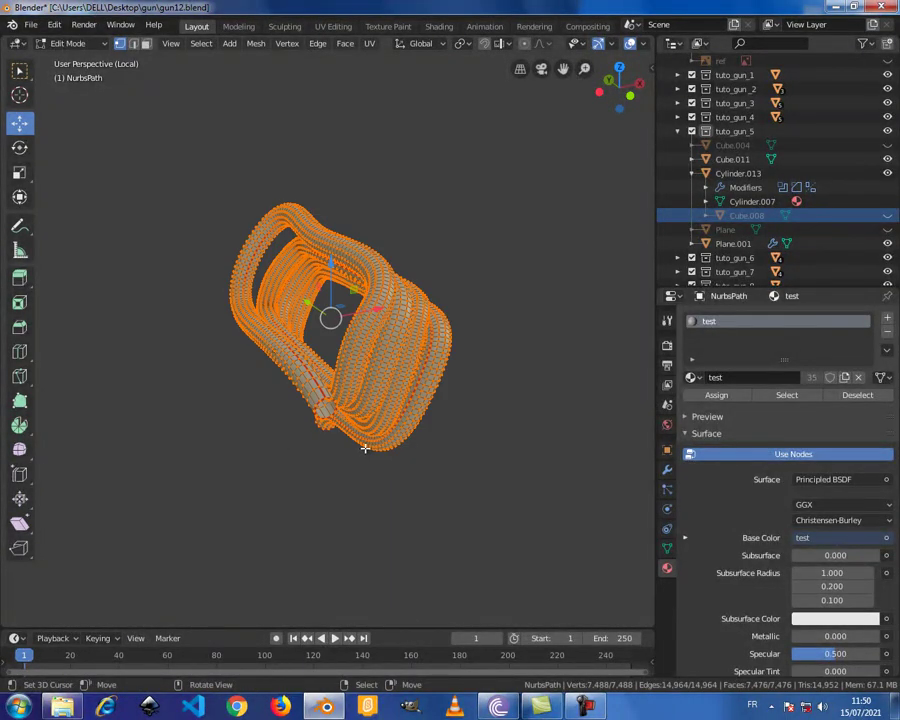
key("u")
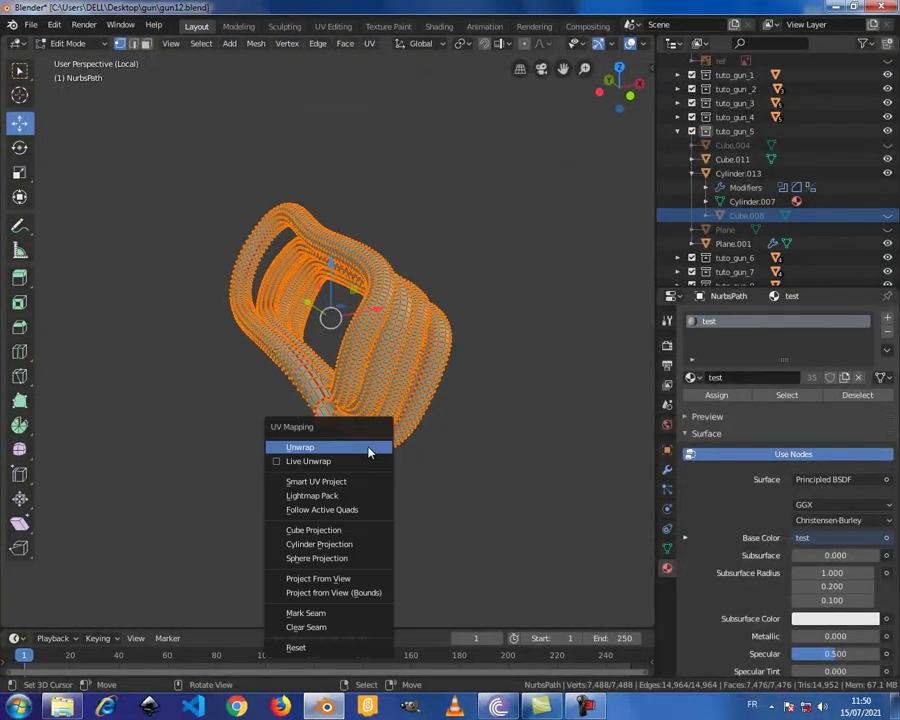
left_click(370, 450)
key("Tab")
mouse_move(432, 448)
middle_mouse_down()
mouse_move(313, 453)
mouse_move(375, 443)
middle_mouse_up()
Step: Exit Local View and collapse the tuto_gun_5 collection in the Outliner
key("KP_Divide")
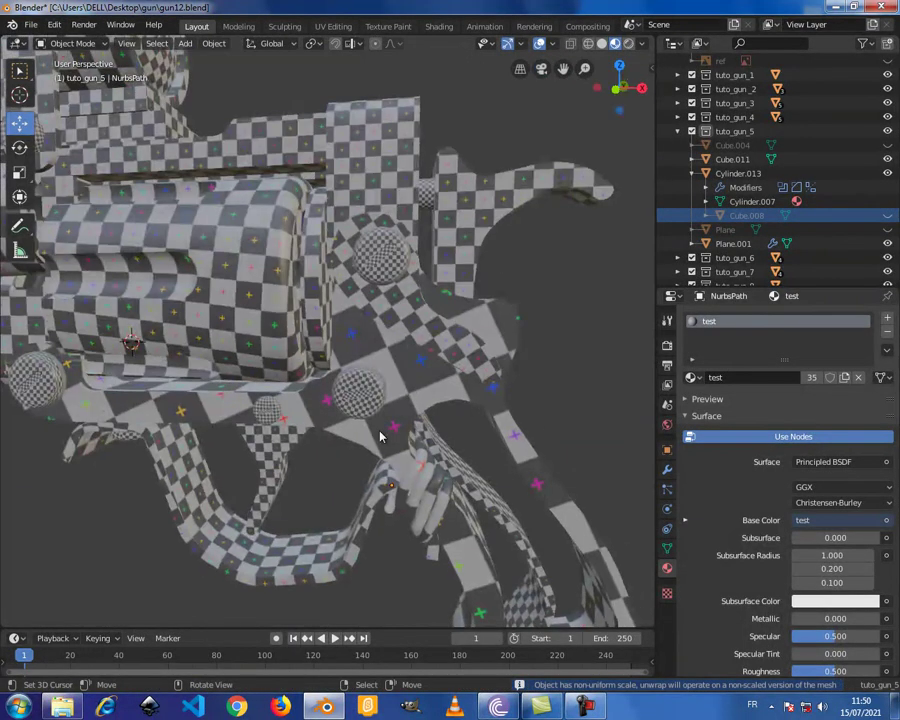
scroll(398, 436, "down", 3)
mouse_move(398, 436)
middle_mouse_down()
mouse_move(274, 416)
mouse_move(301, 415)
mouse_move(354, 427)
mouse_move(207, 432)
mouse_move(354, 414)
mouse_move(364, 408)
mouse_move(311, 416)
mouse_move(370, 400)
middle_mouse_up()
left_click(684, 135)
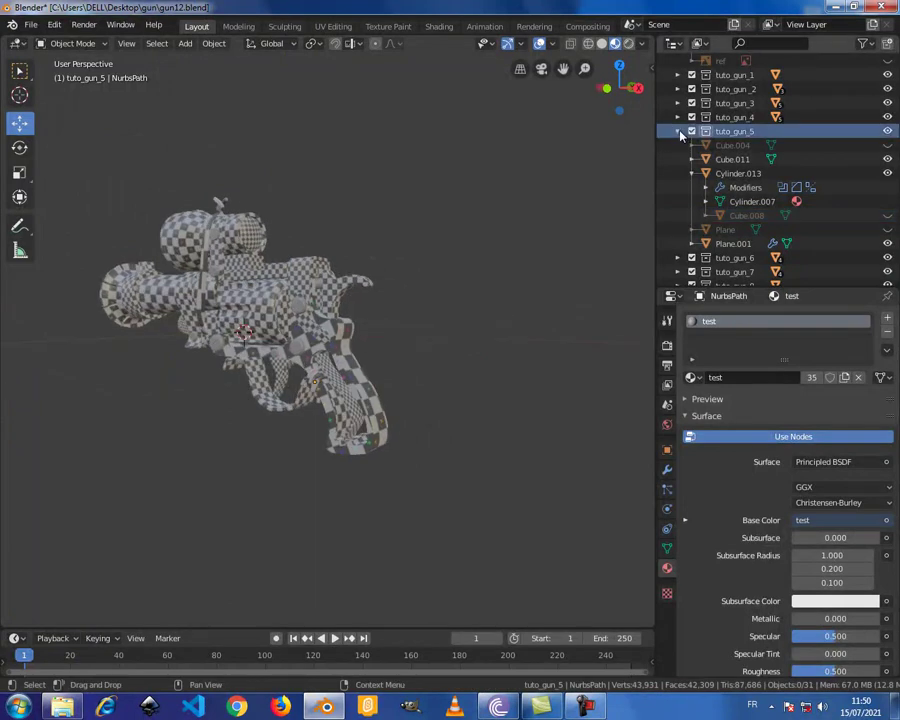
left_click(680, 135)
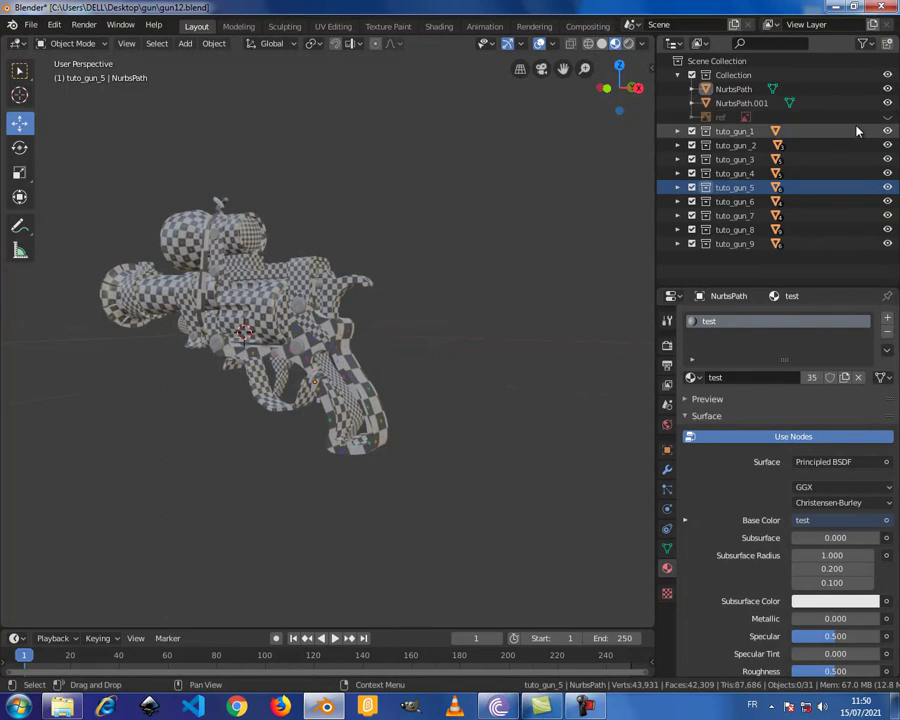
Step: Make the ref reference image visible and view the scene from the front
left_click(887, 117)
mouse_move(428, 378)
middle_mouse_down()
mouse_move(416, 350)
mouse_move(240, 350)
middle_mouse_up()
scroll(252, 333, "up", 3)
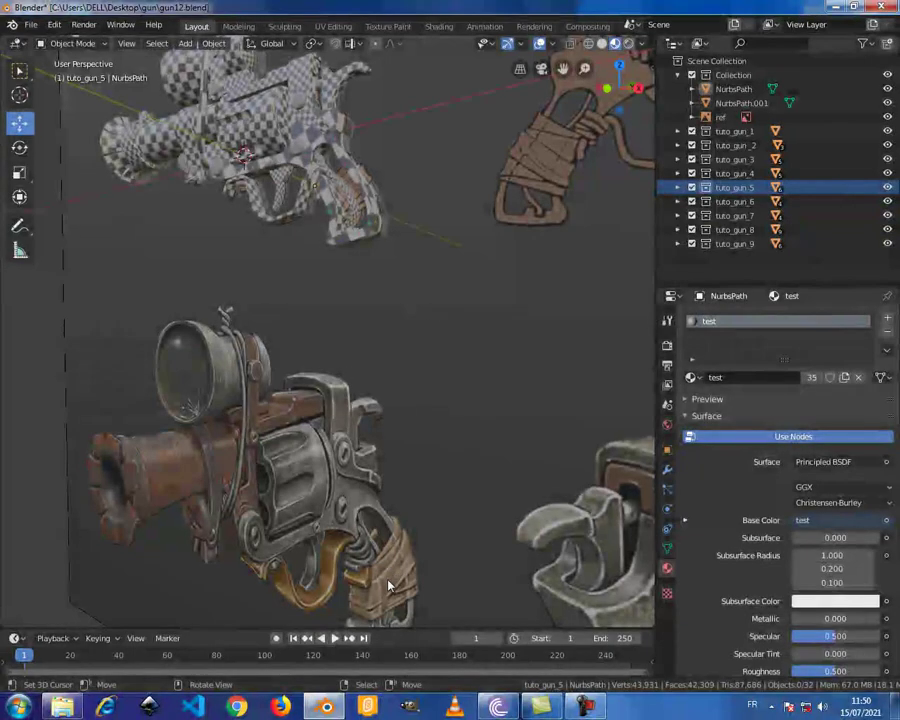
middle_click_drag(346, 342, 365, 333)
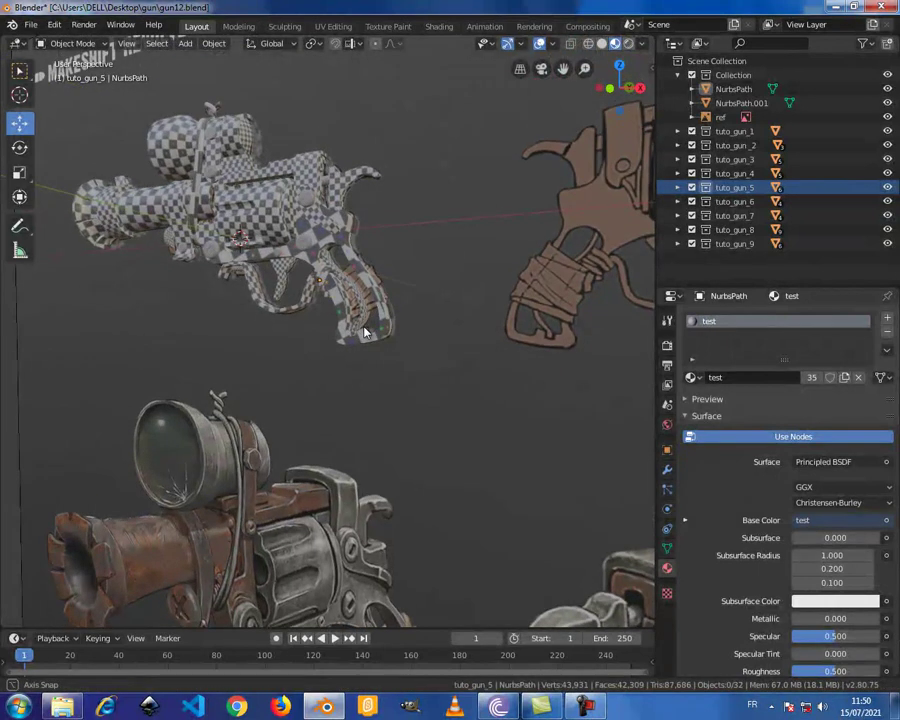
key("KP_1")
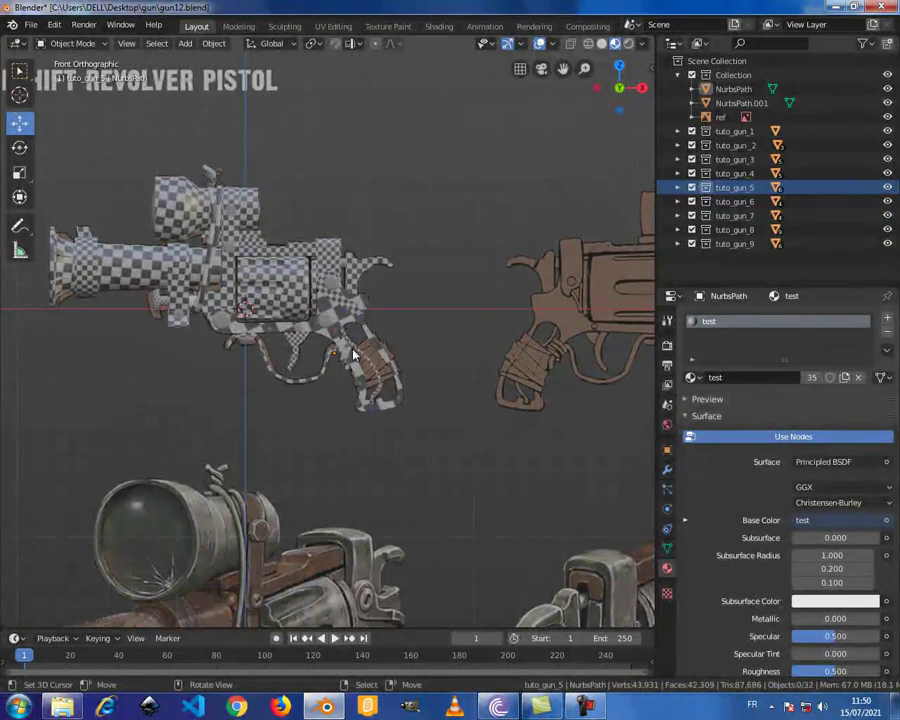
scroll(370, 365, "up", 2)
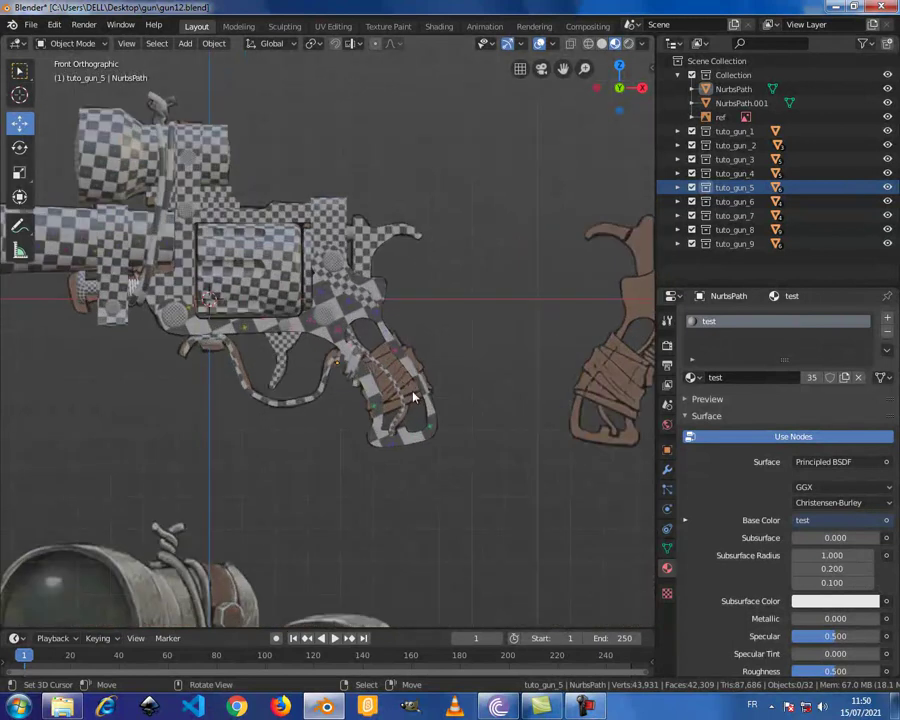
middle_click_drag(405, 378, 404, 373, "shift")
Step: Add a new cube mesh to the scene
key("shift+a")
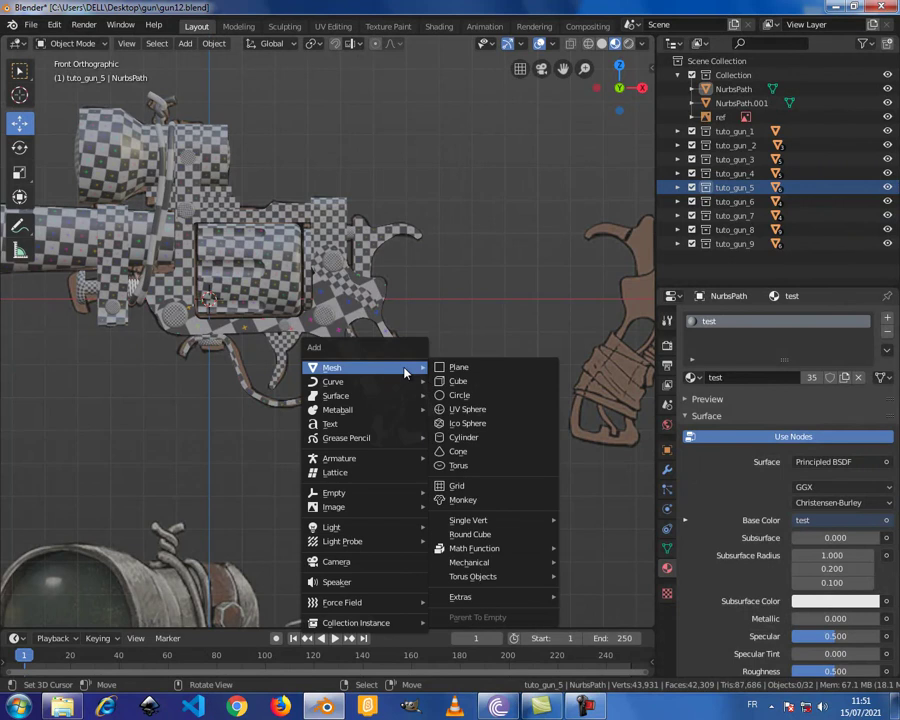
left_click(458, 383)
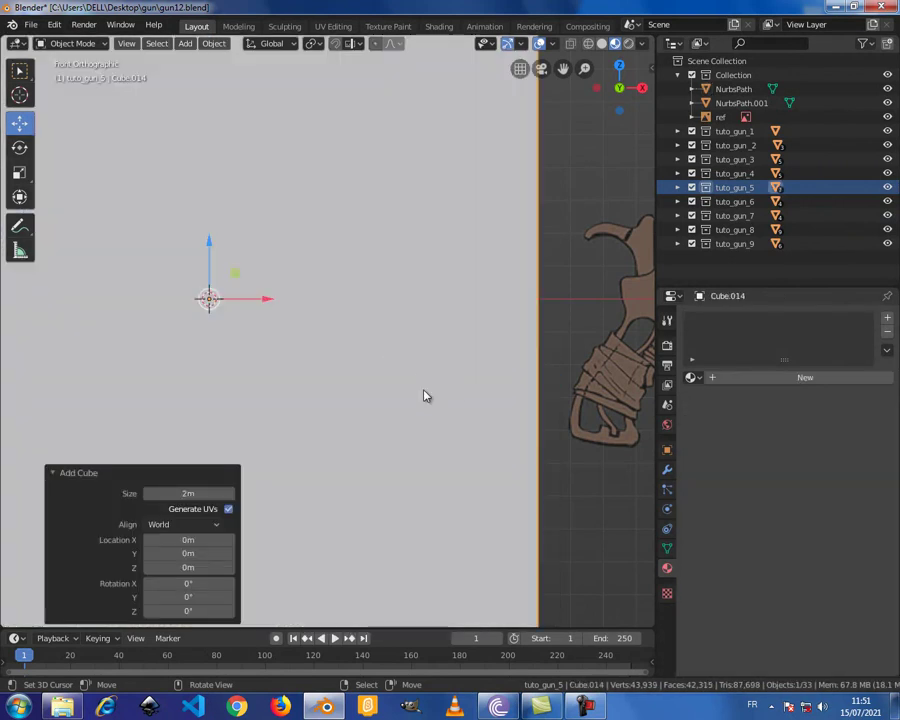
scroll(444, 393, "down", 3)
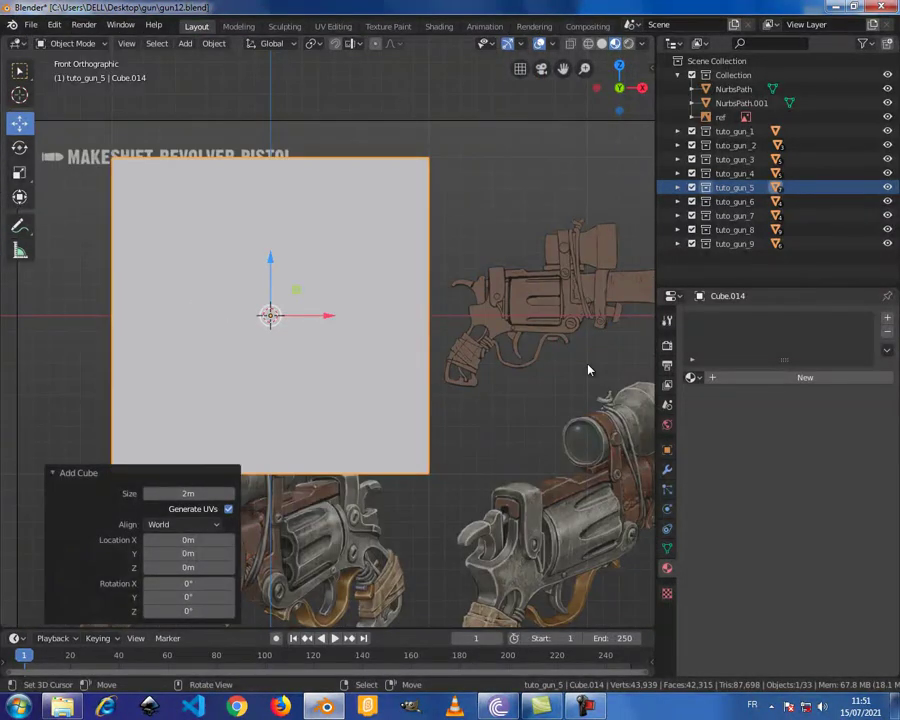
left_click(667, 469)
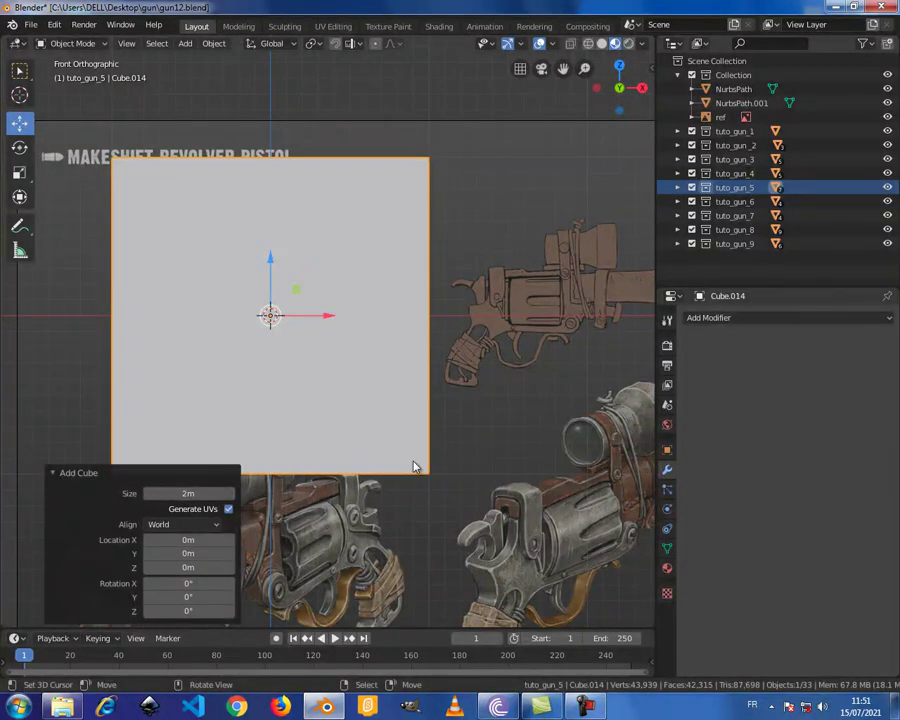
Step: Scale the cube to 0.342, place it below the cylinder near the grip, and enter Edit Mode
key("s")
left_click(358, 393)
scroll(360, 398, "up", 3)
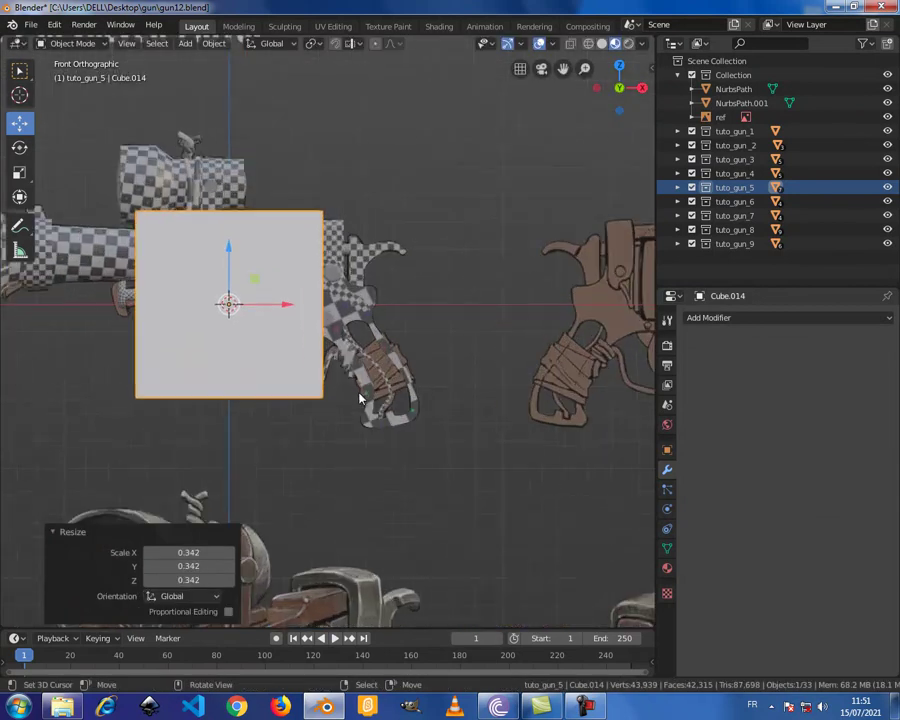
key("g")
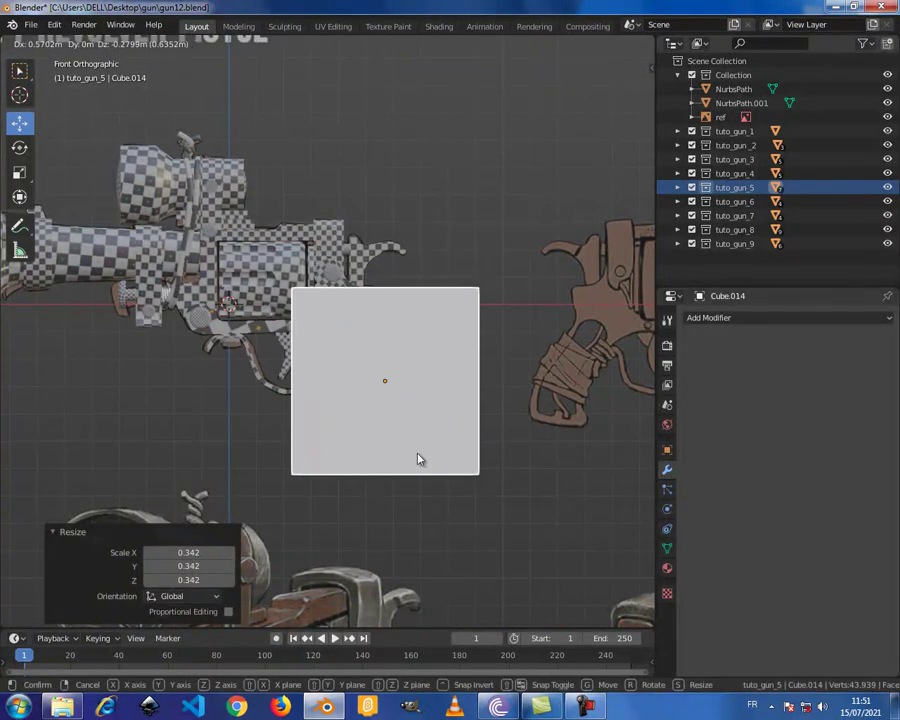
left_click(418, 459)
scroll(418, 462, "up", 3)
scroll(418, 462, "down", 1)
scroll(420, 450, "down", 2)
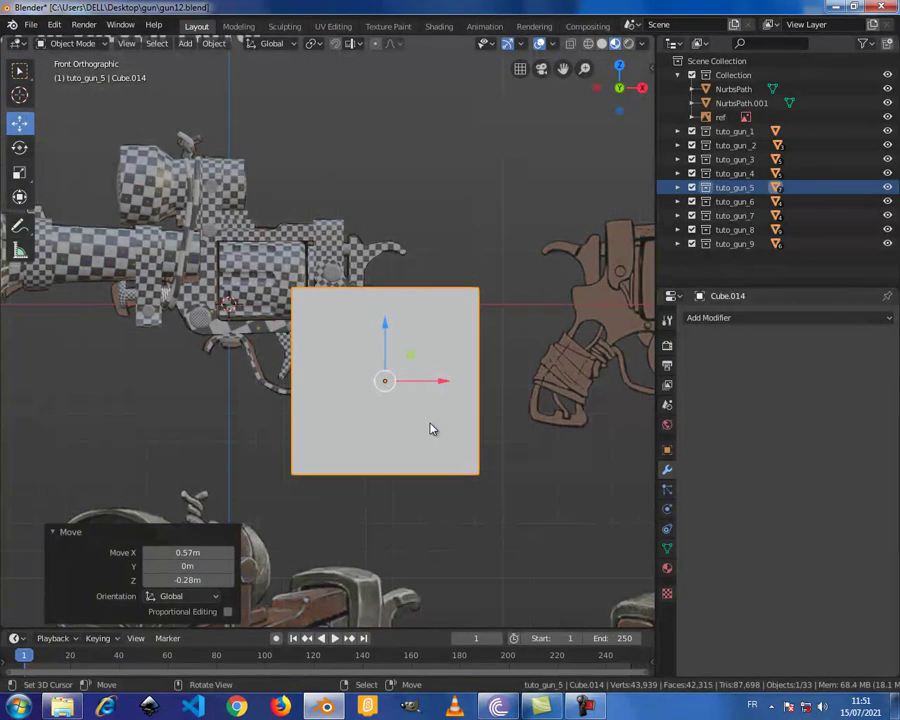
key("Tab")
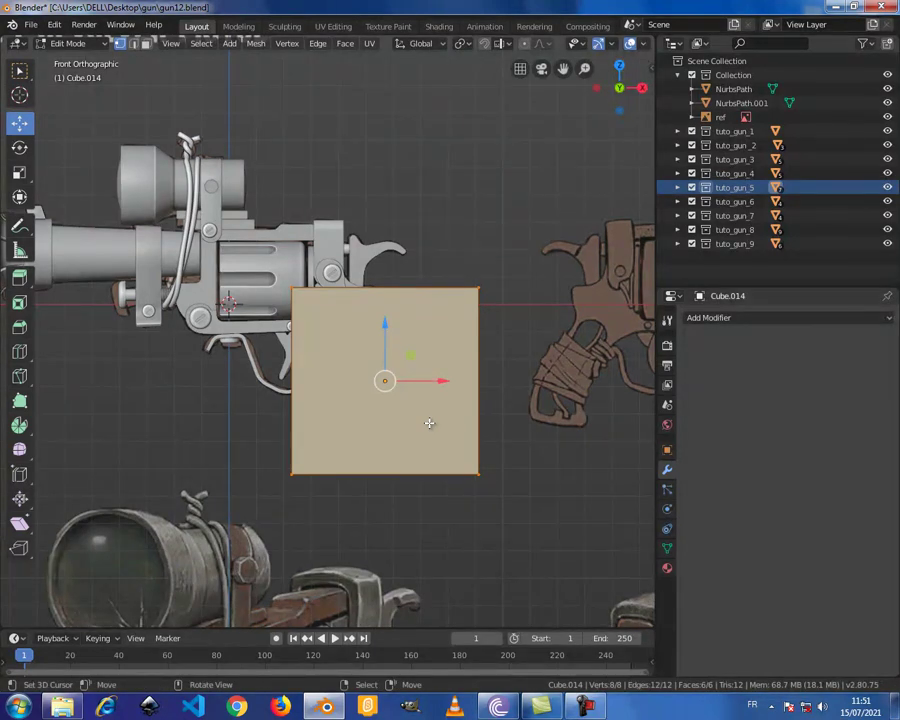
Step: Save gun12.blend, enable X-ray, and tilt the cube -20.2° to match the grip
key("ctrl+s")
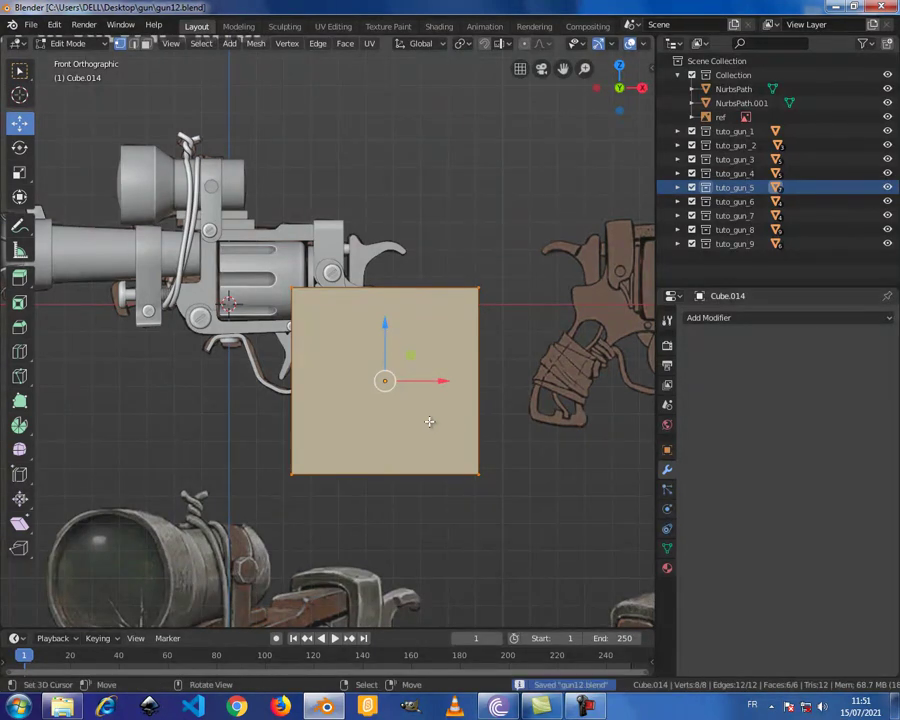
scroll(443, 437, "up", 1)
key("alt+z")
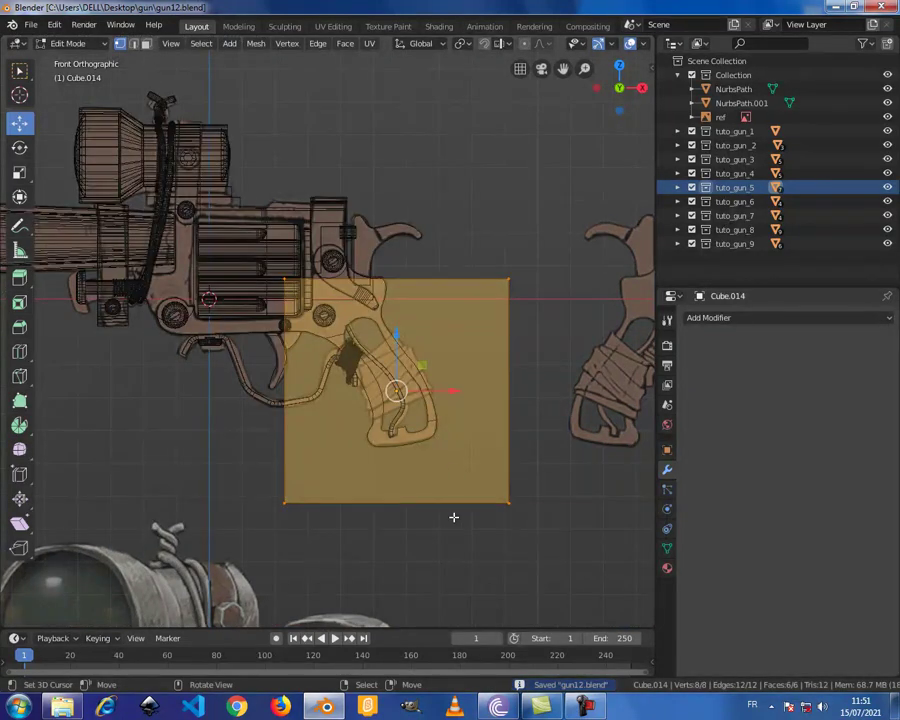
key("r")
left_click(509, 522)
Step: Scale the cube successively by 0.723, 0.831 and 0.849
scroll(508, 521, "up", 1)
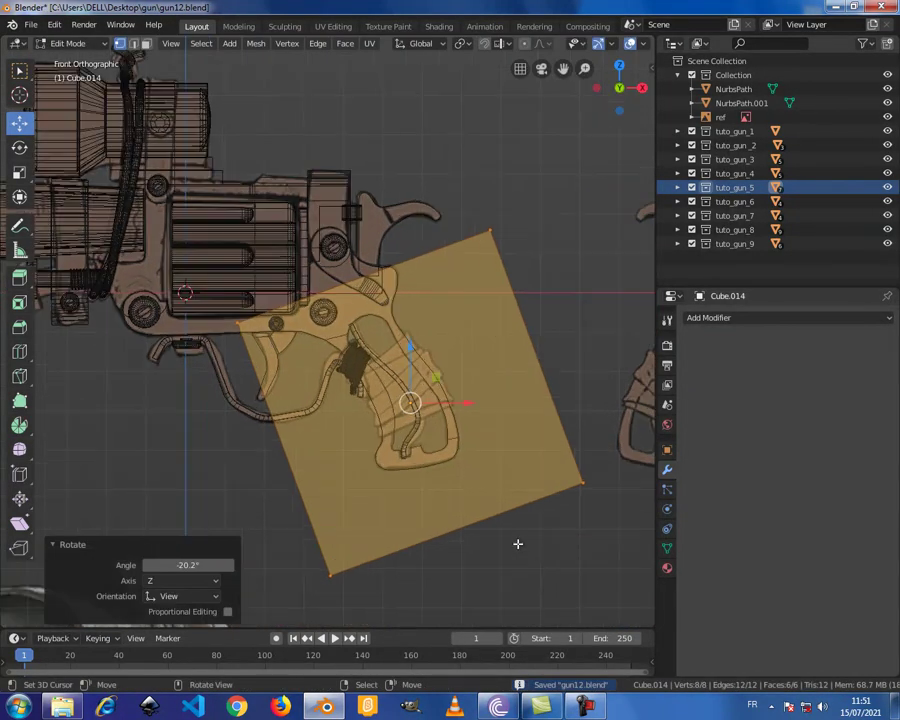
key("s")
left_click(503, 515)
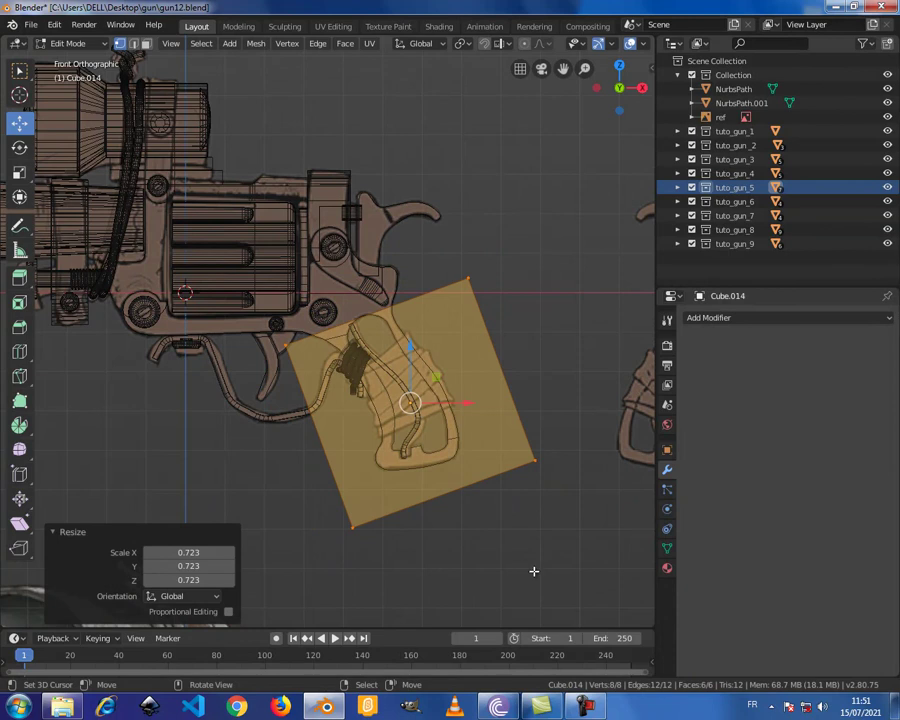
key("s")
left_click(516, 540)
scroll(536, 568, "up", 1)
key("s")
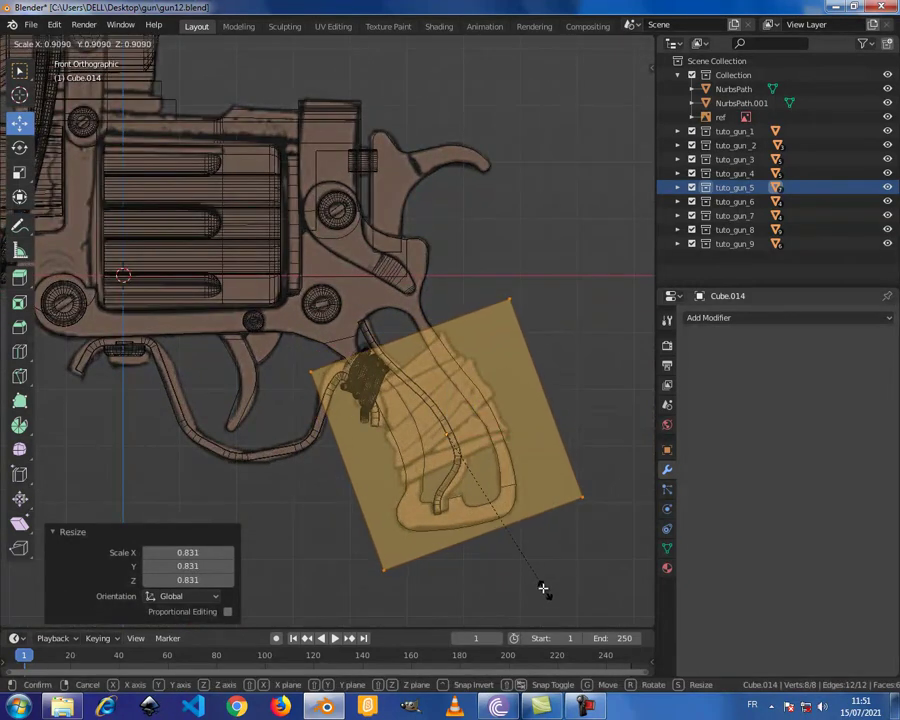
left_click(538, 581)
Step: Nudge the cube up-left, shrink it to 0.581, and fit it over the grip
key("g")
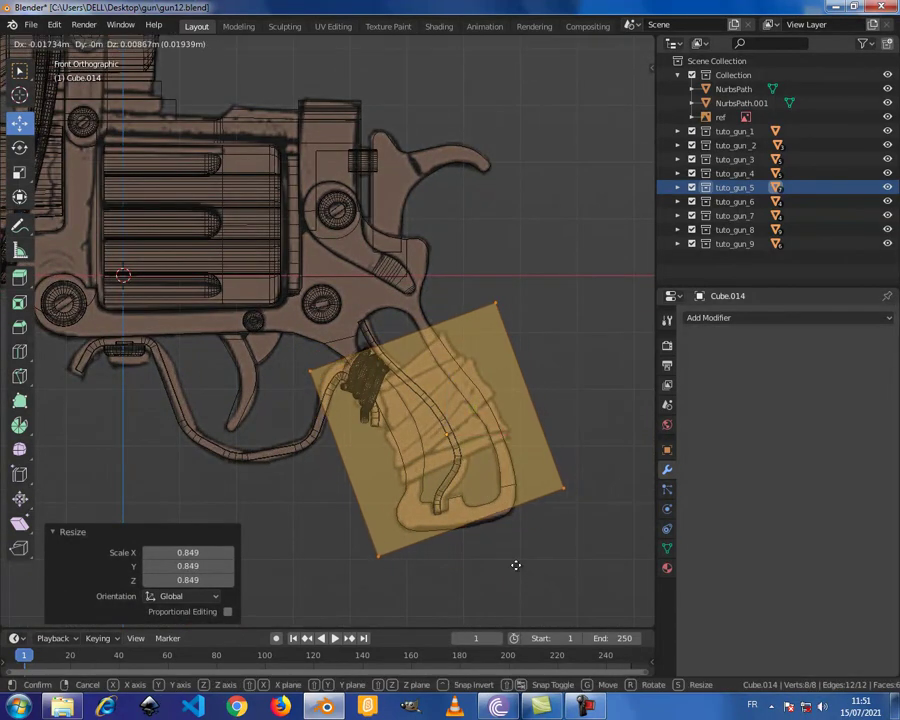
left_click(528, 570)
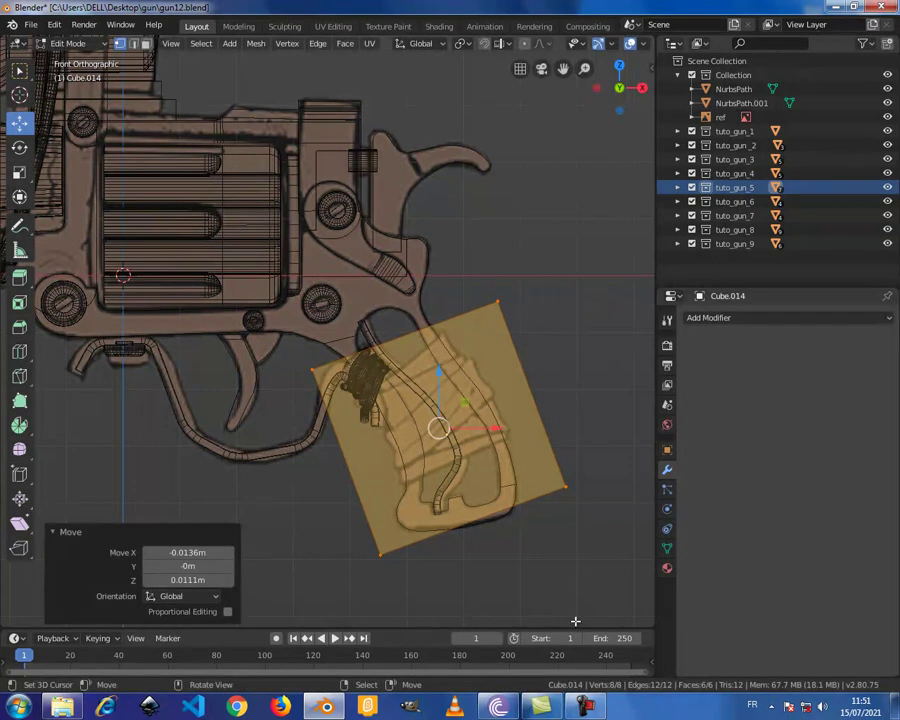
key("s")
left_click(498, 553)
scroll(498, 550, "up", 1)
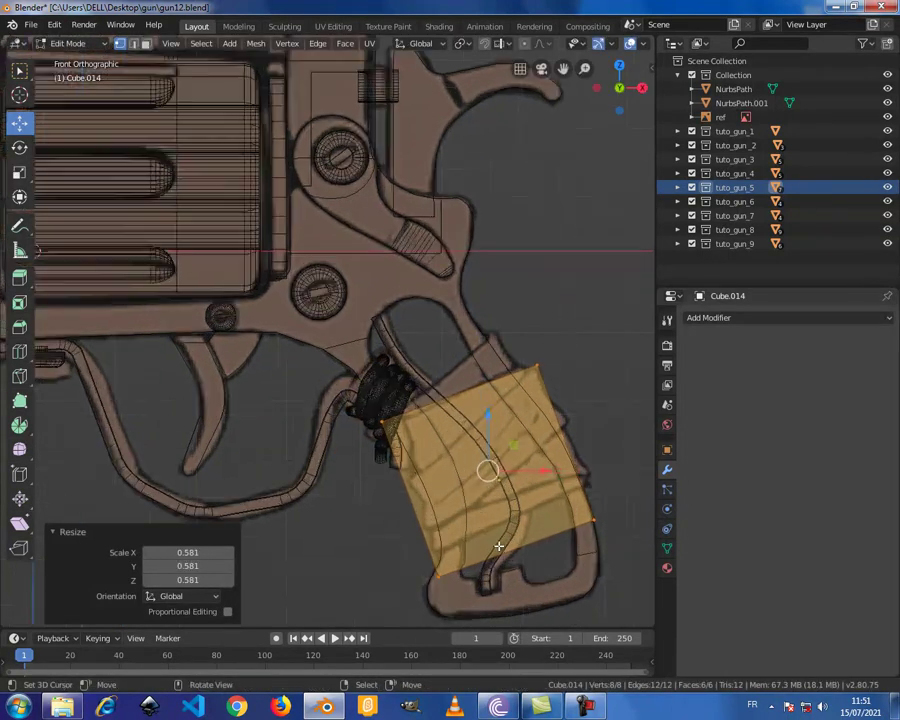
key("g")
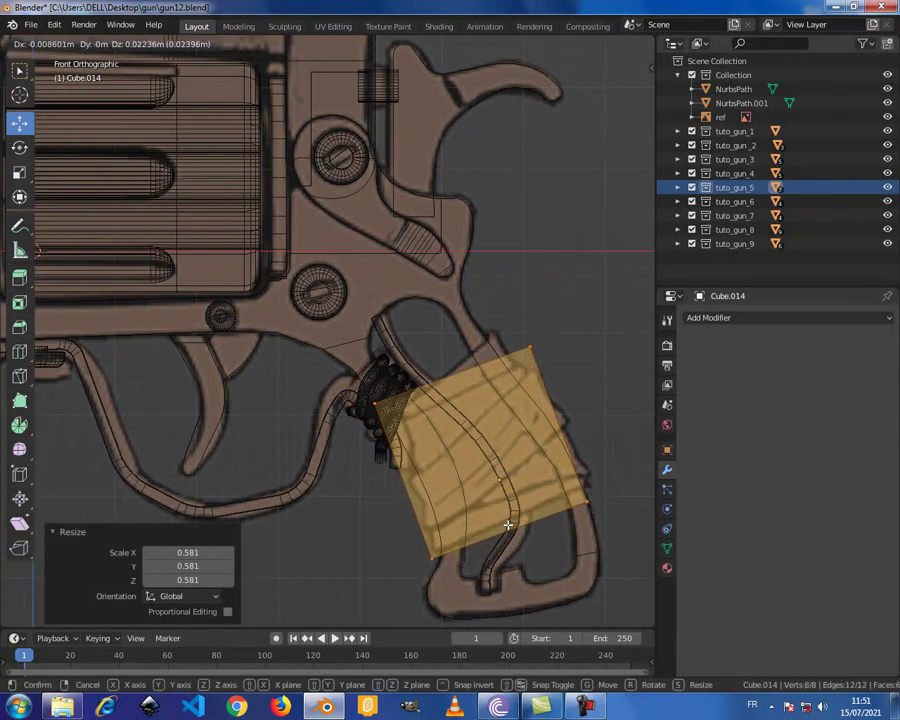
left_click(508, 530)
middle_click_drag(522, 557, 432, 502, "shift")
scroll(470, 488, "up", 1)
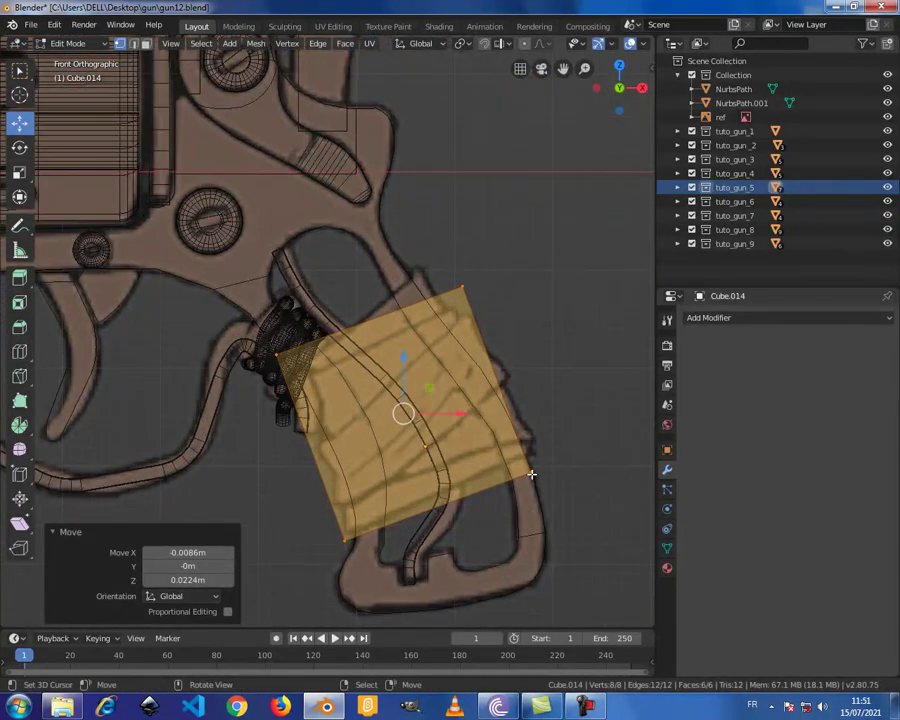
Step: Deselect all and brush-select the short edge at the band's lower side
key("alt+a")
key("c")
left_click_drag(528, 468, 298, 550)
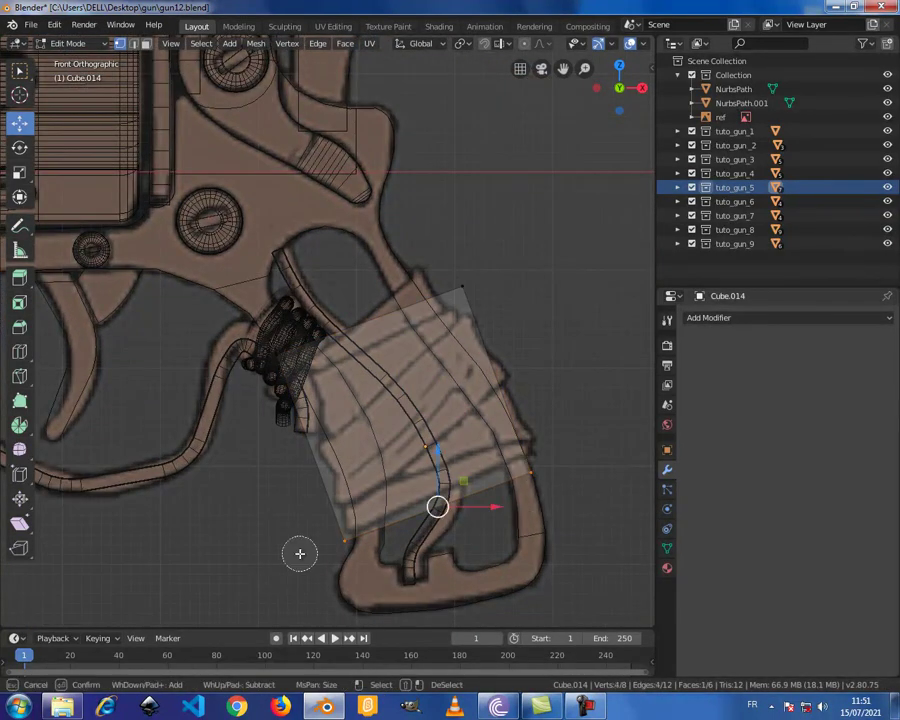
Step: Move the selected lower edge onto the grip outline
right_click(390, 540)
key("g")
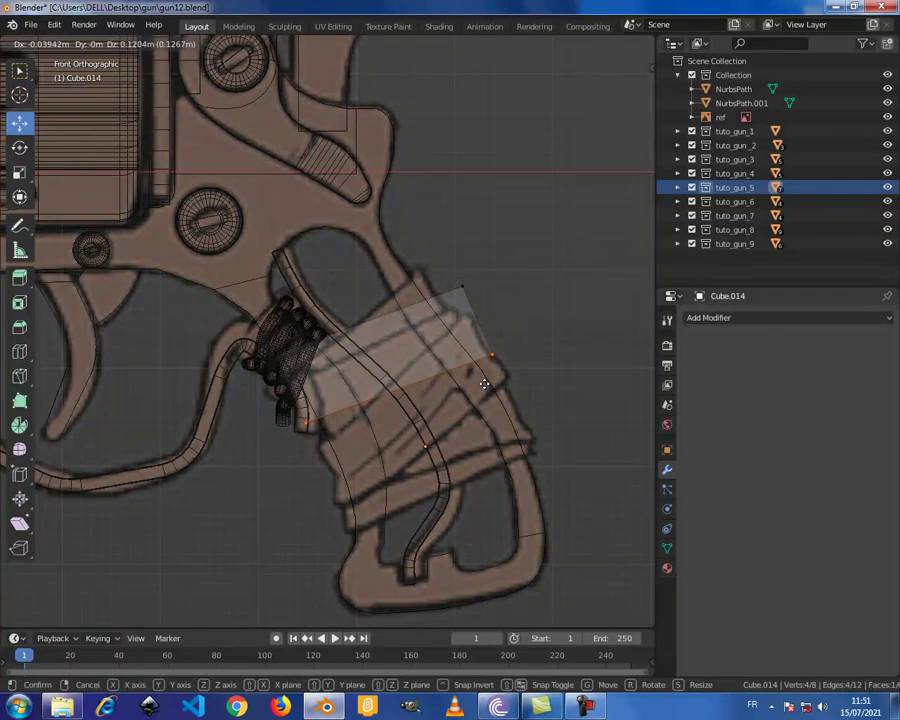
left_click(484, 384)
scroll(468, 334, "down", 2, "ctrl")
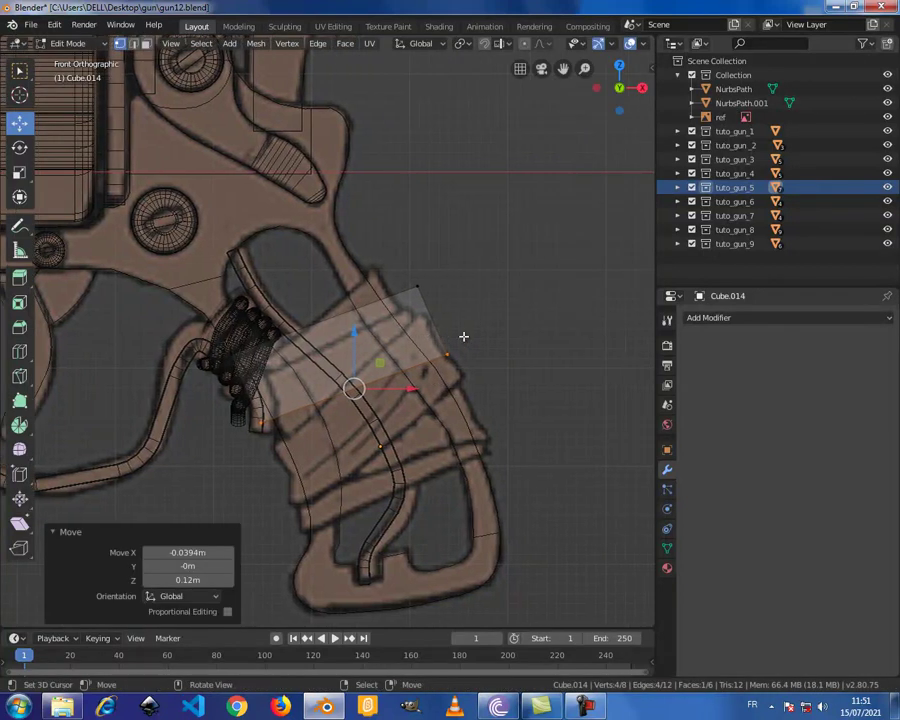
scroll(420, 298, "up", 1)
Step: Select the band's top corner vertex and move it onto the grip edge
right_click(434, 275, "shift")
key("c")
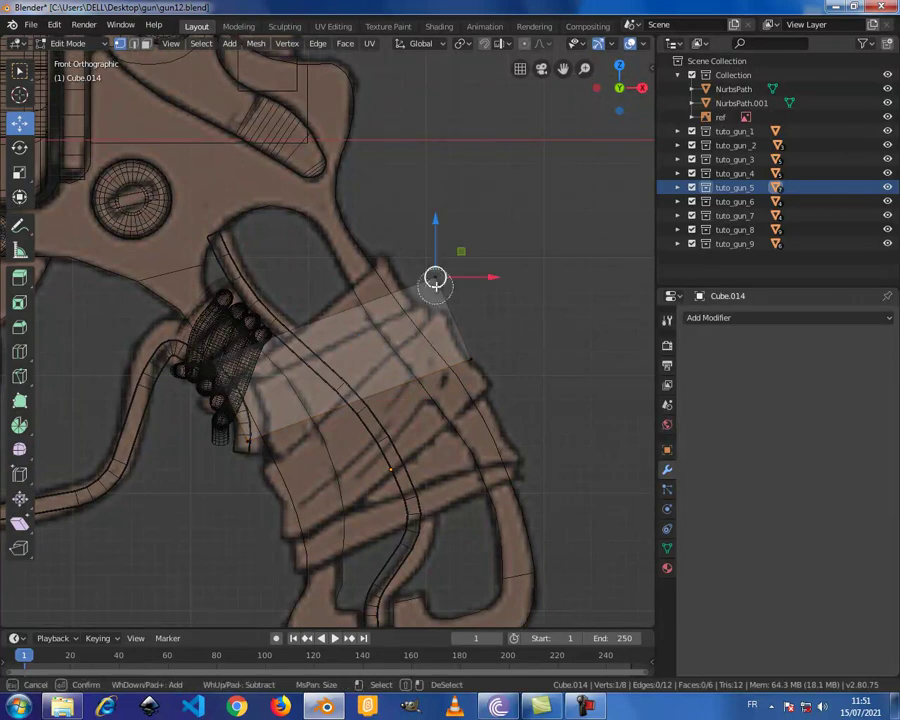
key("Escape")
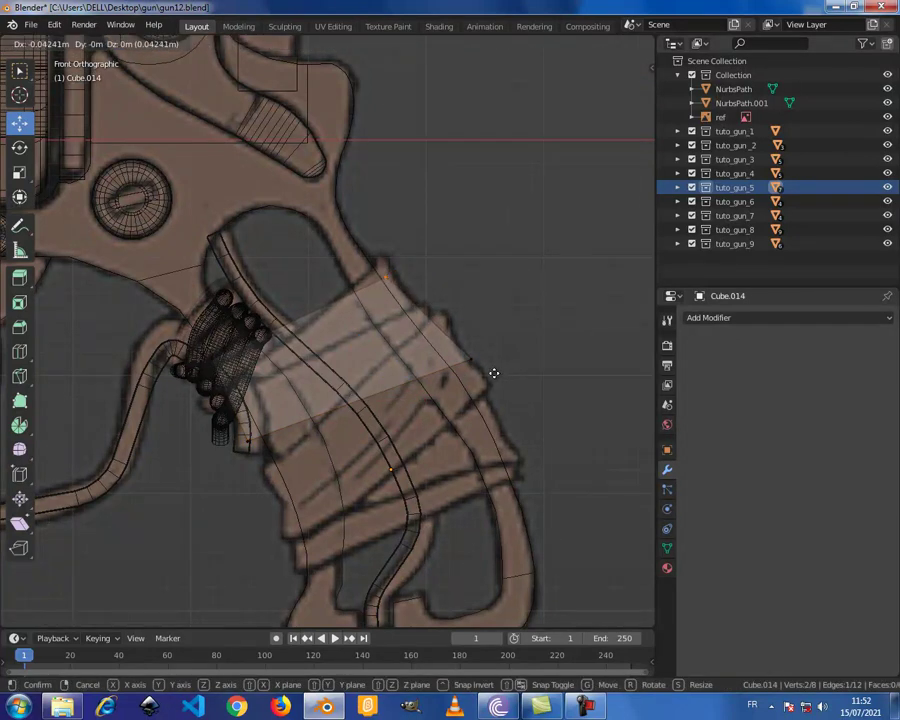
left_click(494, 373)
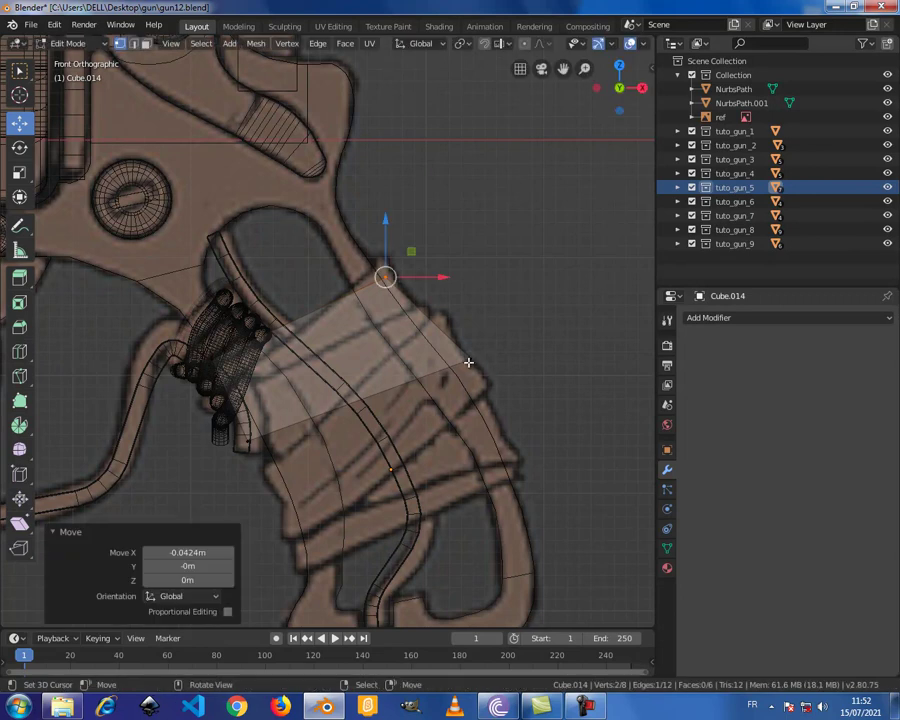
Step: Select the top and right-hand corner vertices and move them onto the grip edge
left_click(468, 362)
key("b")
left_click_drag(470, 357, 540, 392)
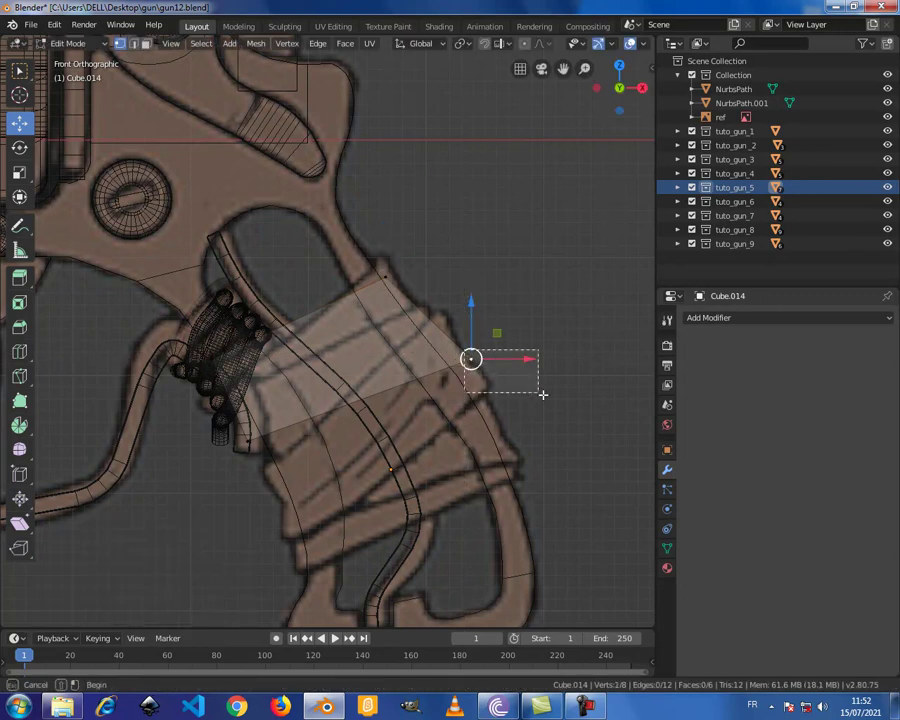
key("g")
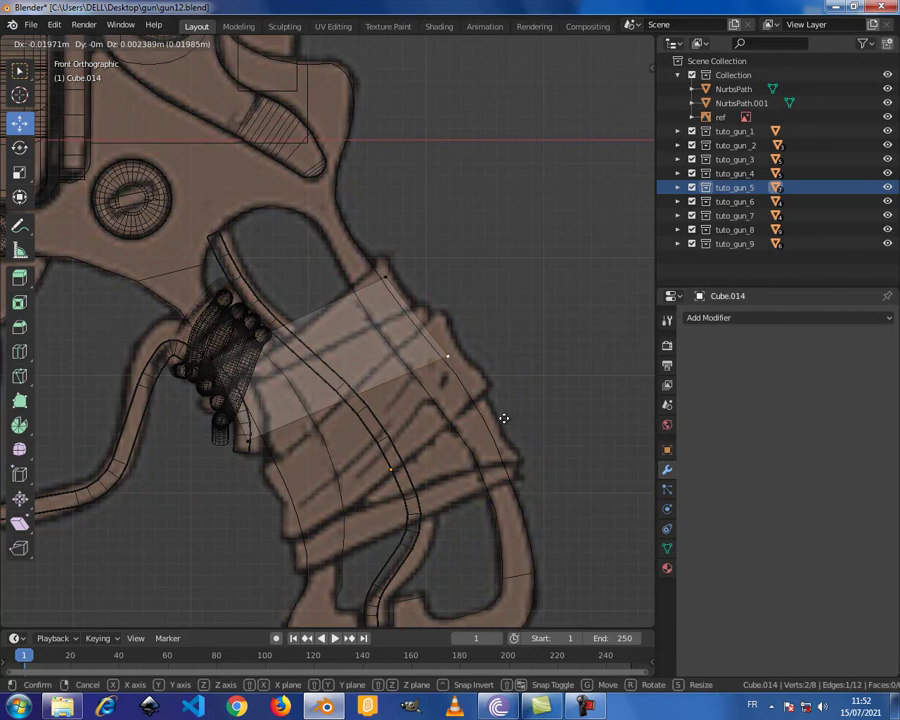
left_click(502, 417)
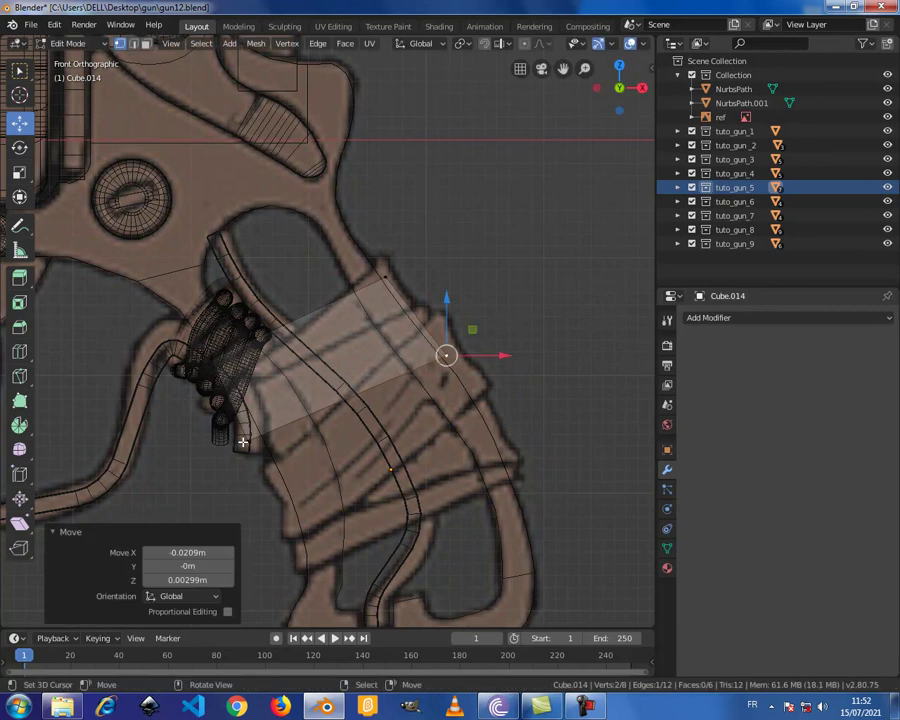
Step: Move the lower-left vertex 0.00836 m in X and 0.00358 m in Z along the grip
left_click(242, 441)
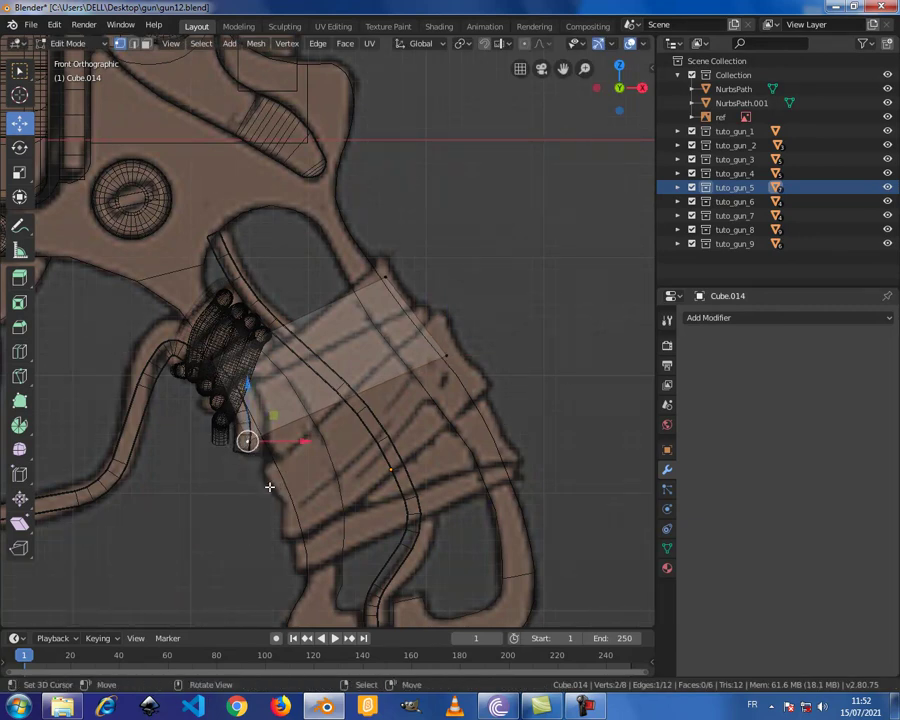
key("g")
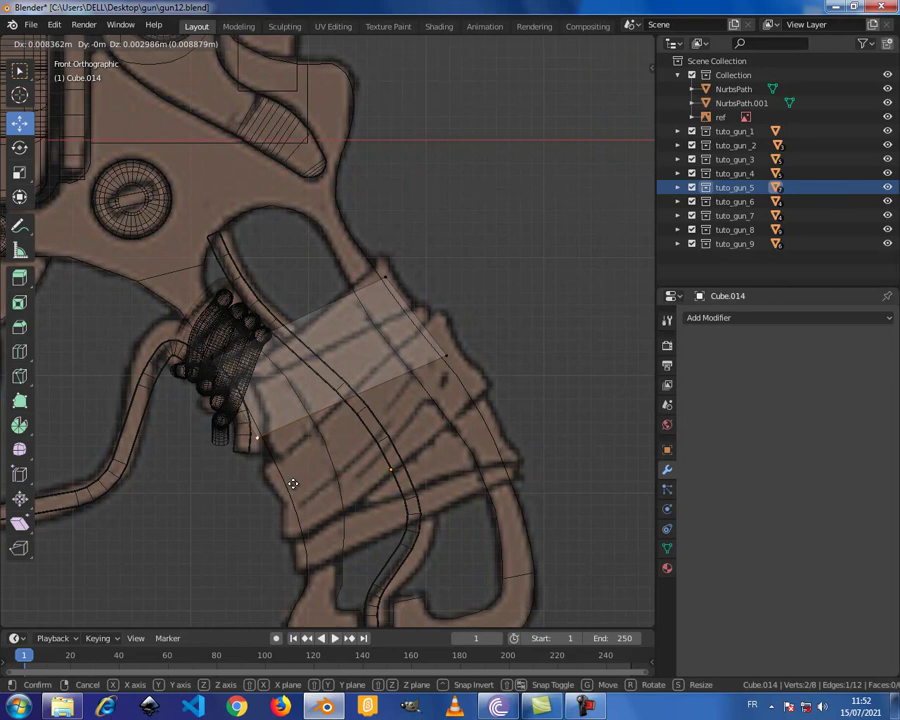
left_click(293, 483)
key("KP_7")
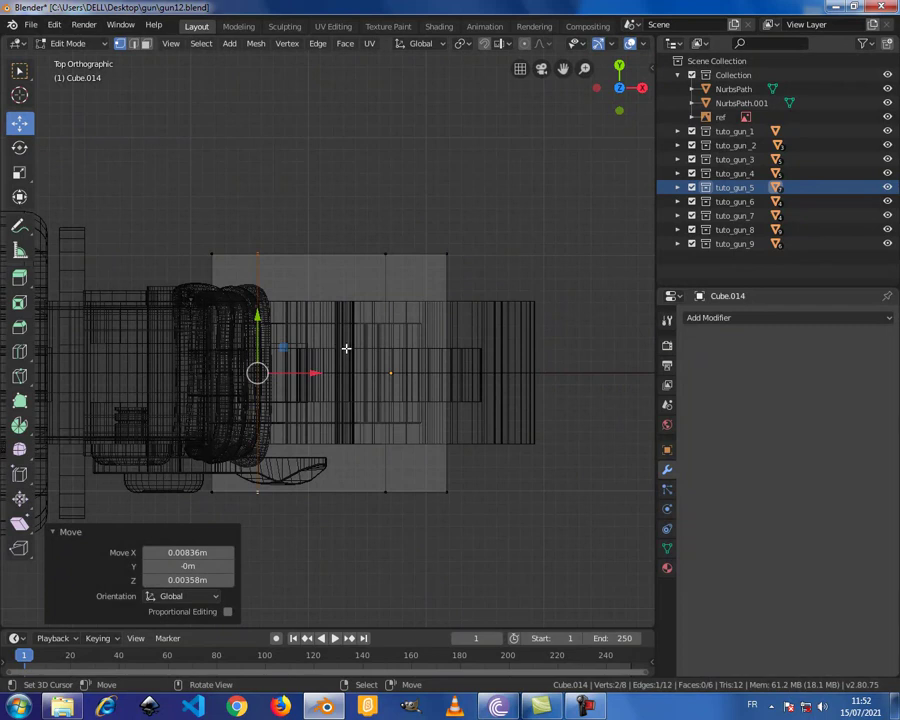
Step: Flatten the whole band along Z, scale it to 0.625 along Y, and view it solid-shaded
key("a")
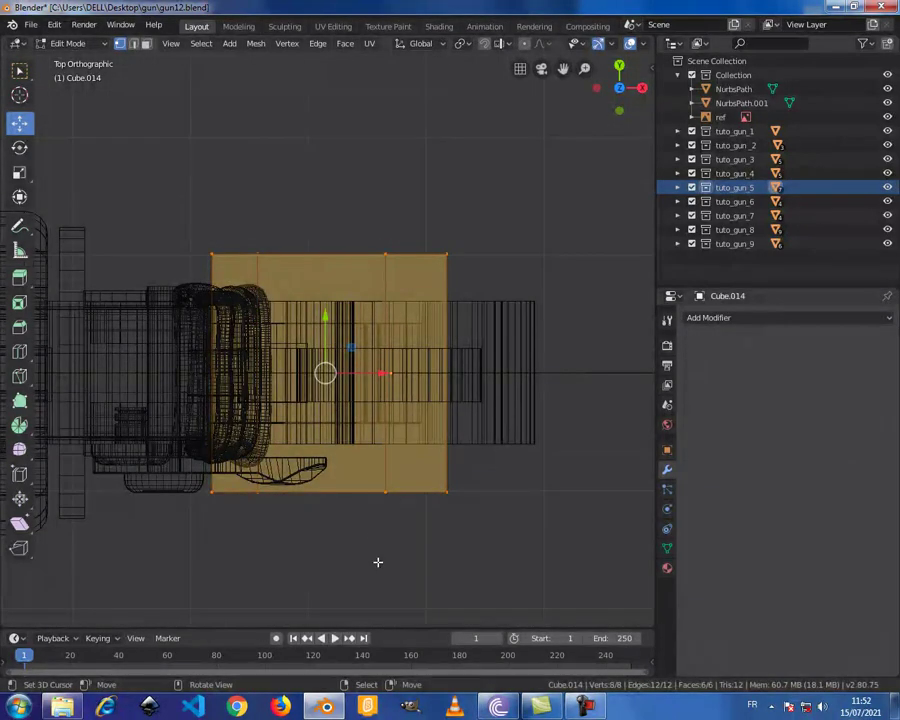
key("s")
key("z")
left_click(369, 476)
key("s")
key("y")
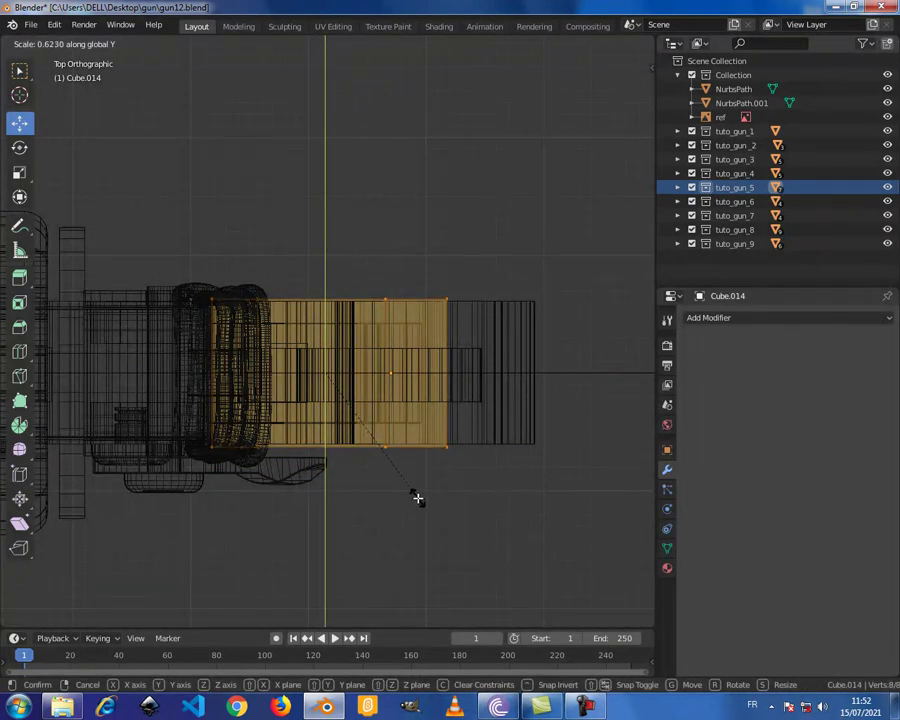
left_click(418, 498)
key("shift+z")
mouse_move(434, 452)
middle_mouse_down()
mouse_move(347, 368)
mouse_move(395, 313)
mouse_move(389, 260)
middle_mouse_up()
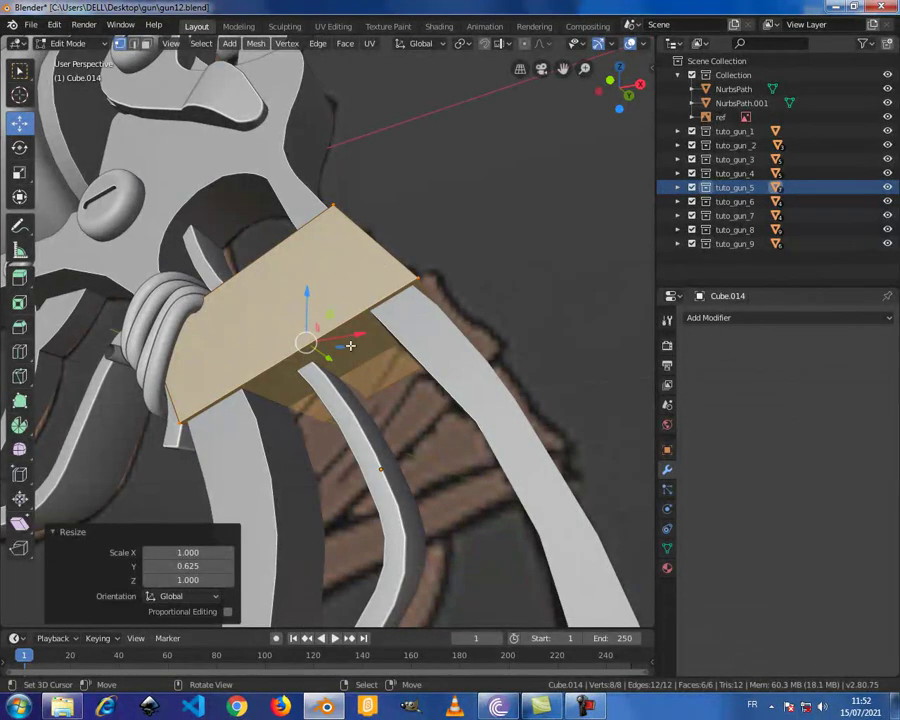
Step: Delete the band's two end faces in Face select mode
mouse_move(361, 359)
middle_mouse_down()
mouse_move(331, 335)
mouse_move(327, 347)
mouse_move(327, 336)
middle_mouse_up()
key("ctrl+Tab")
left_click(333, 389)
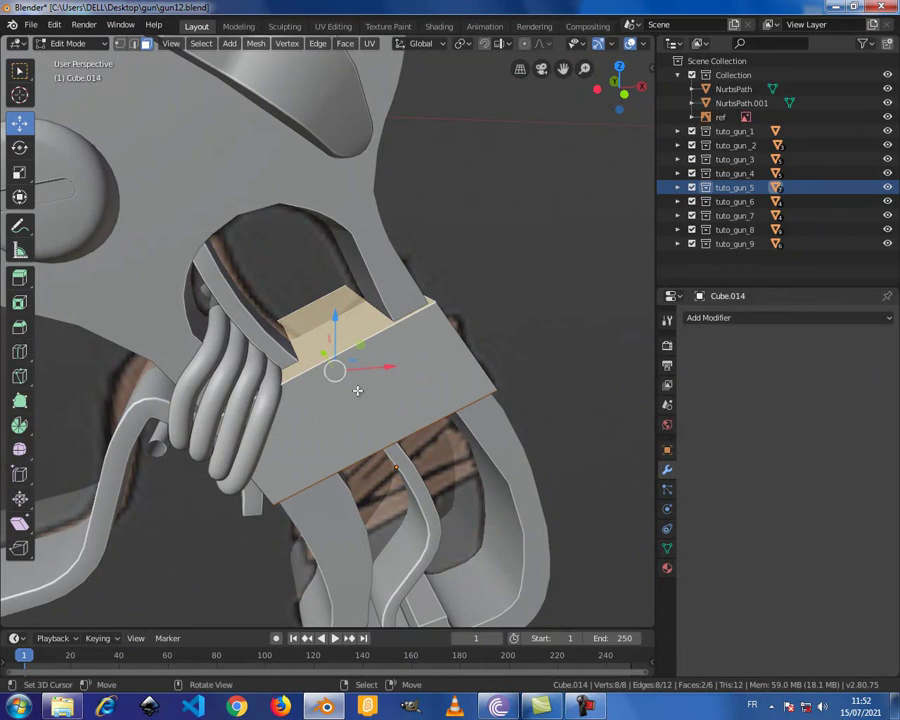
key("x")
left_click(310, 420)
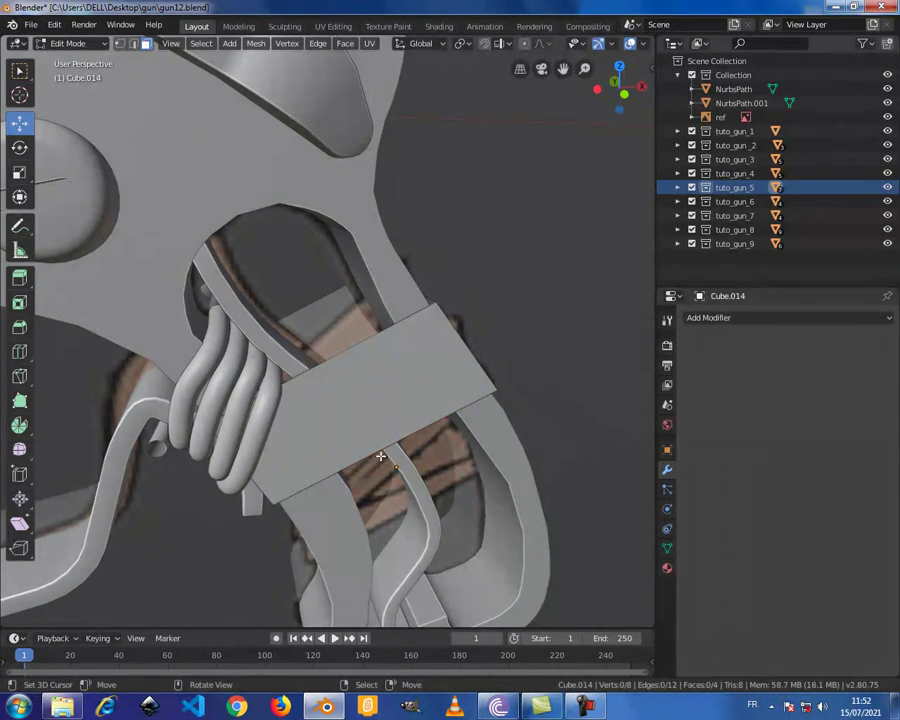
Step: Switch to front orthographic view with vertex select and wireframe display
key("KP_1")
key("KP_5")
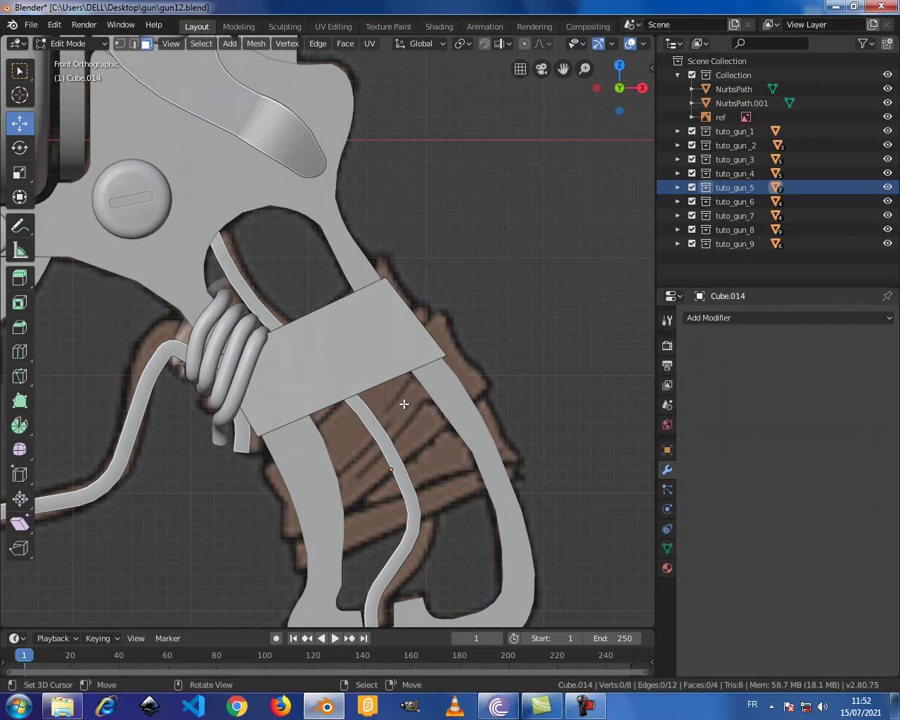
key("Tab")
key("Tab")
left_click(397, 326)
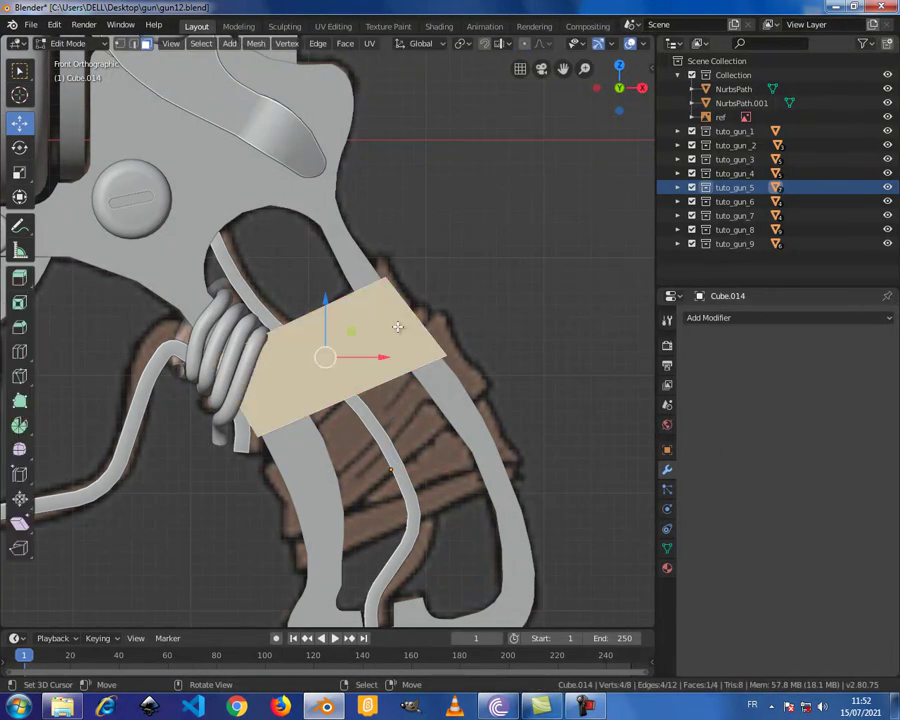
key("ctrl+Tab")
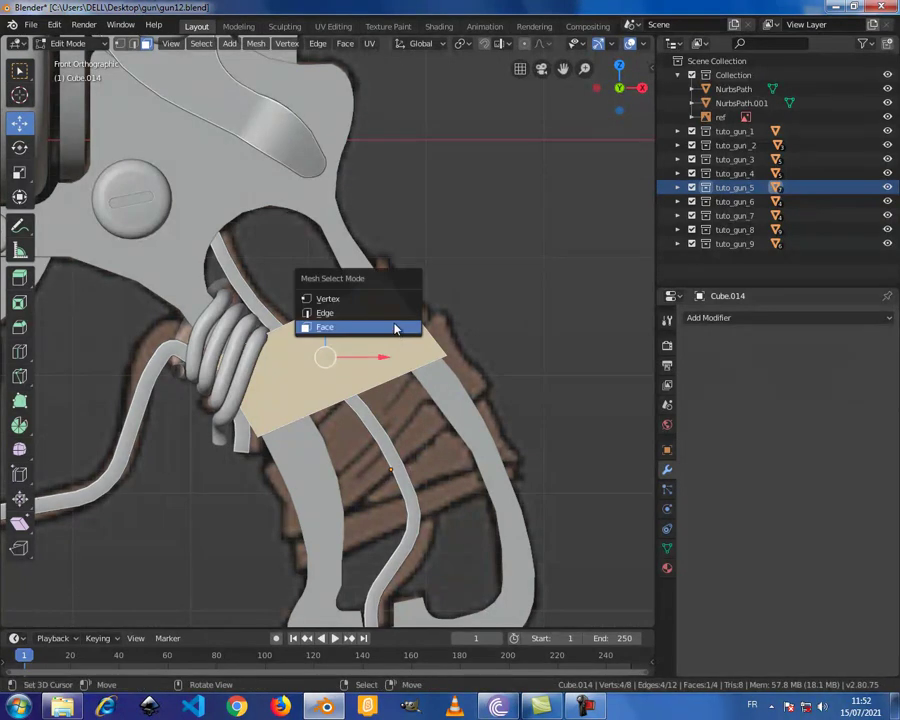
left_click(366, 297)
key("shift+z")
scroll(378, 327, "up", 2)
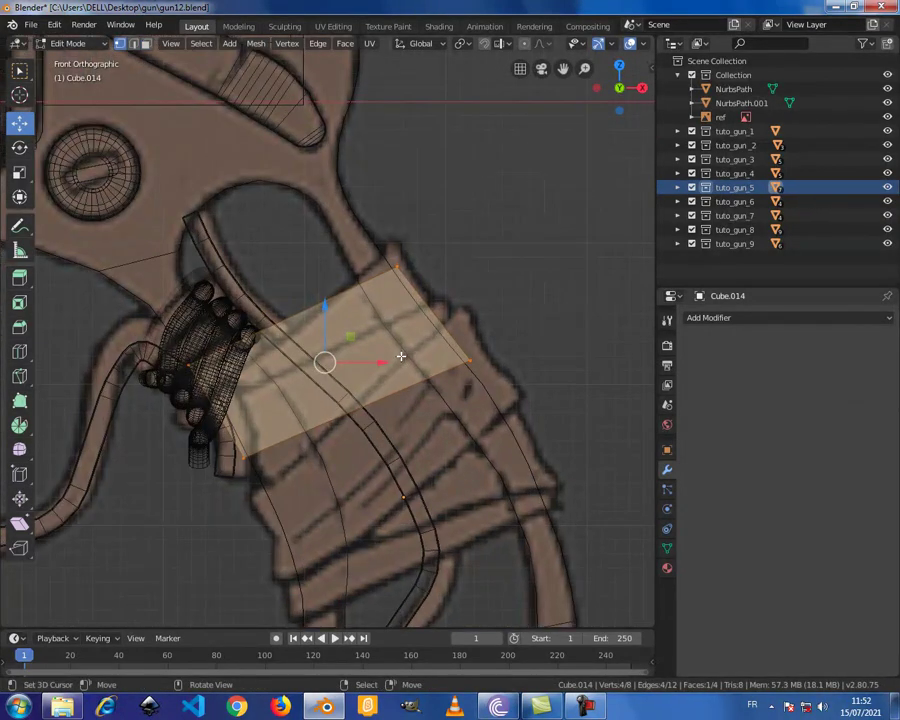
Step: Add two centred edge loops across the band
key("ctrl+r")
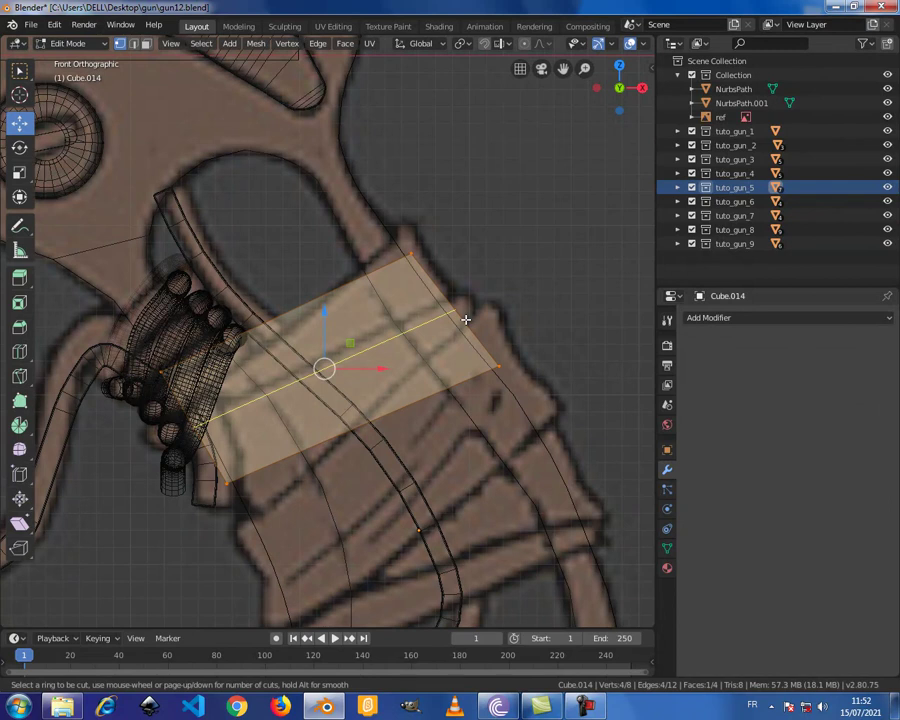
left_click(466, 319)
right_click(466, 319)
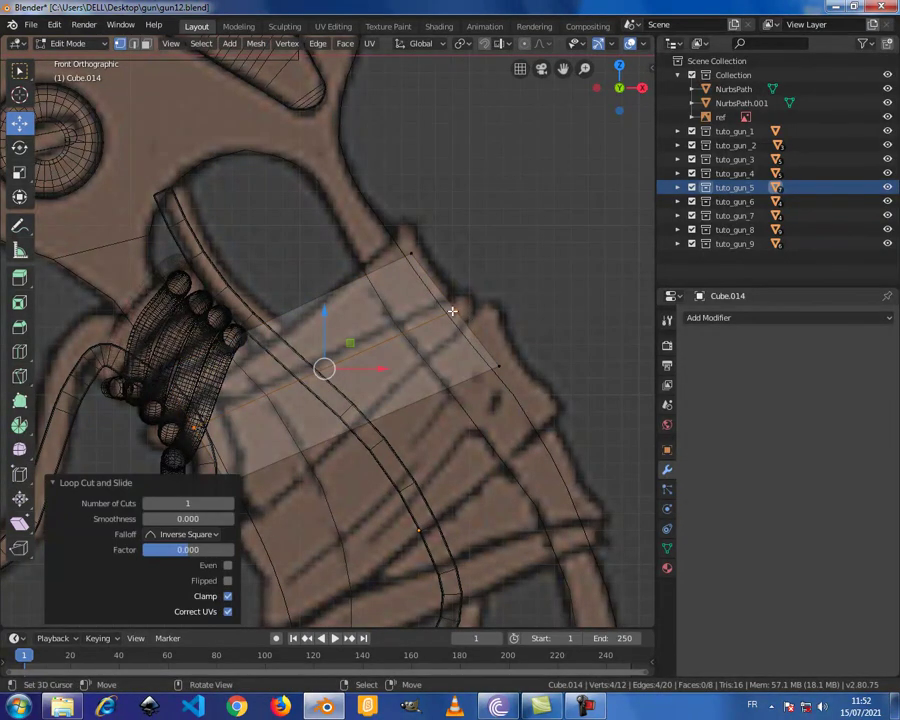
left_click(412, 283, "alt")
key("ctrl+r")
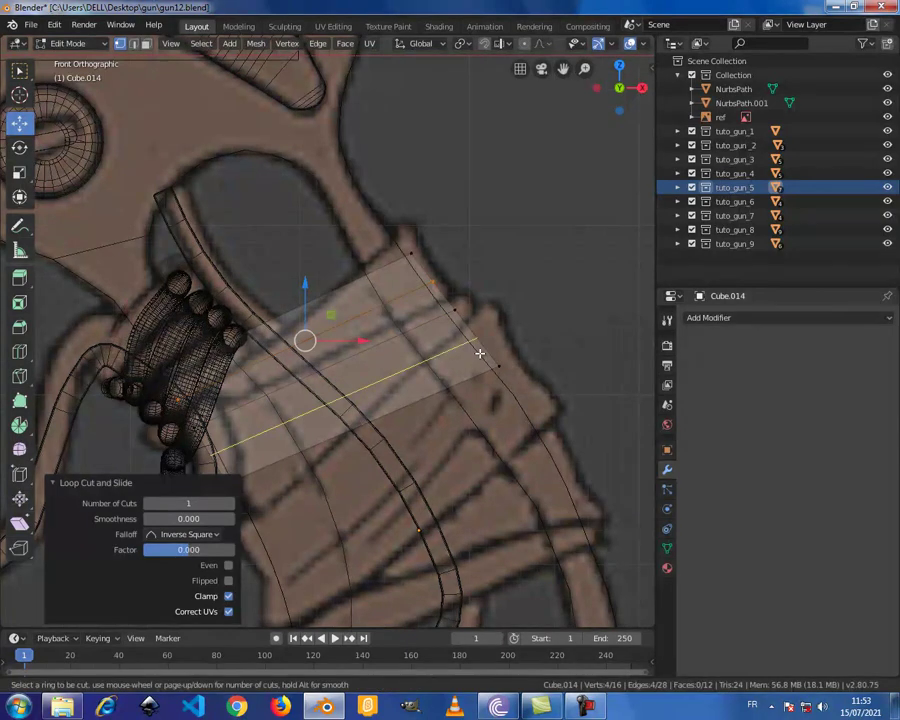
left_click(480, 353)
right_click(480, 353)
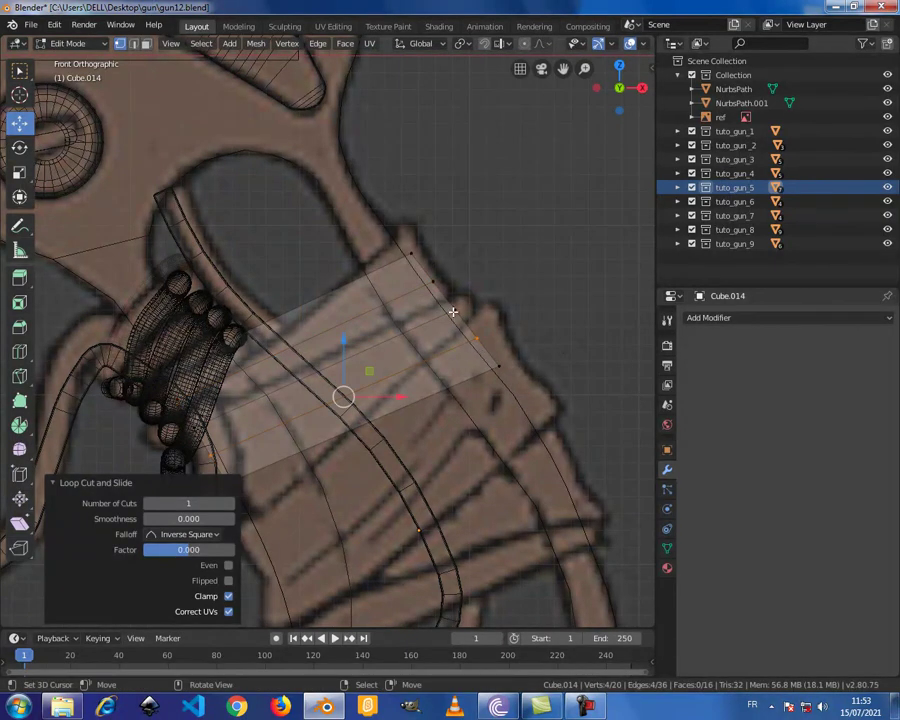
Step: Select the band's right corner and move it to follow the grip
left_click(457, 312)
key("c")
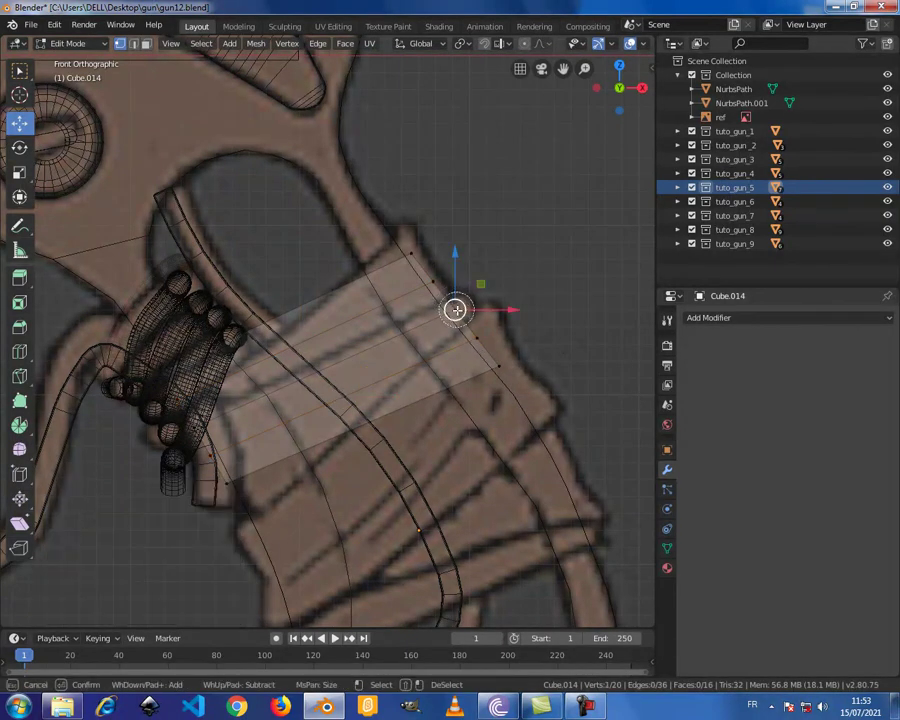
right_click(455, 308)
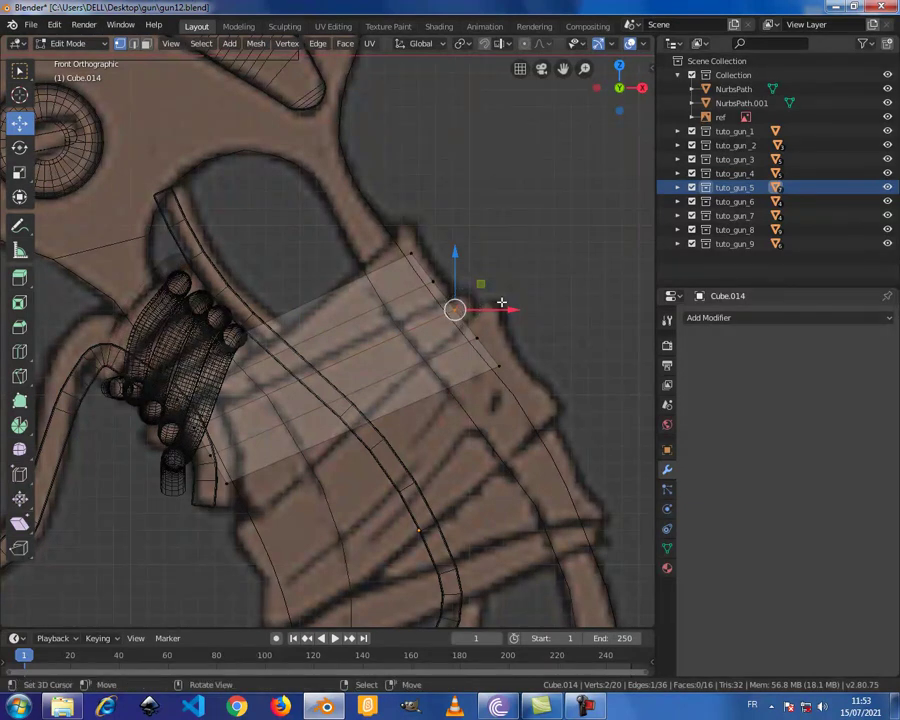
key("g")
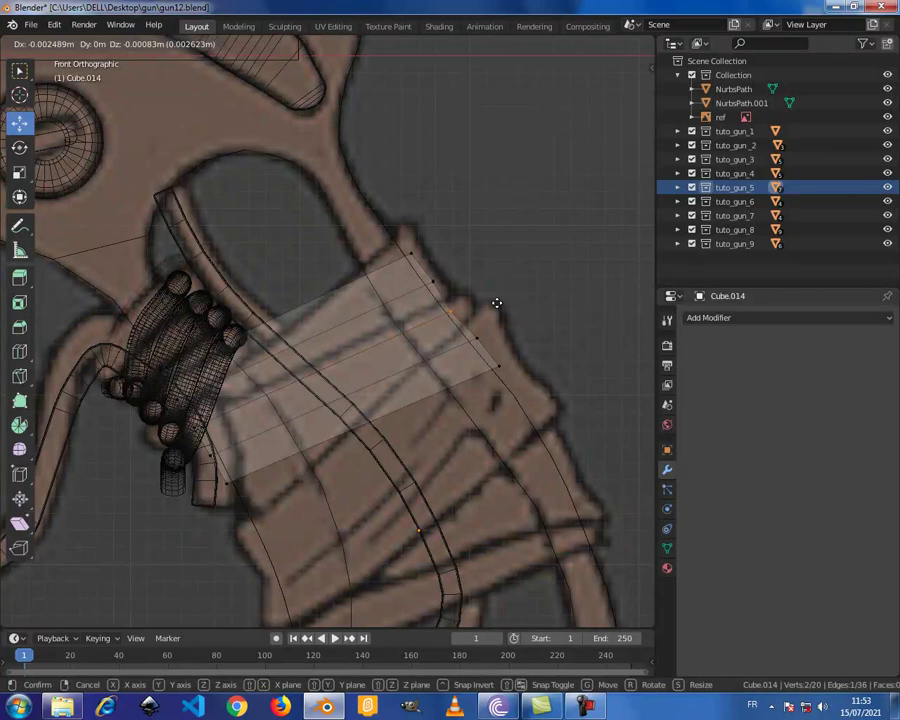
left_click(497, 302)
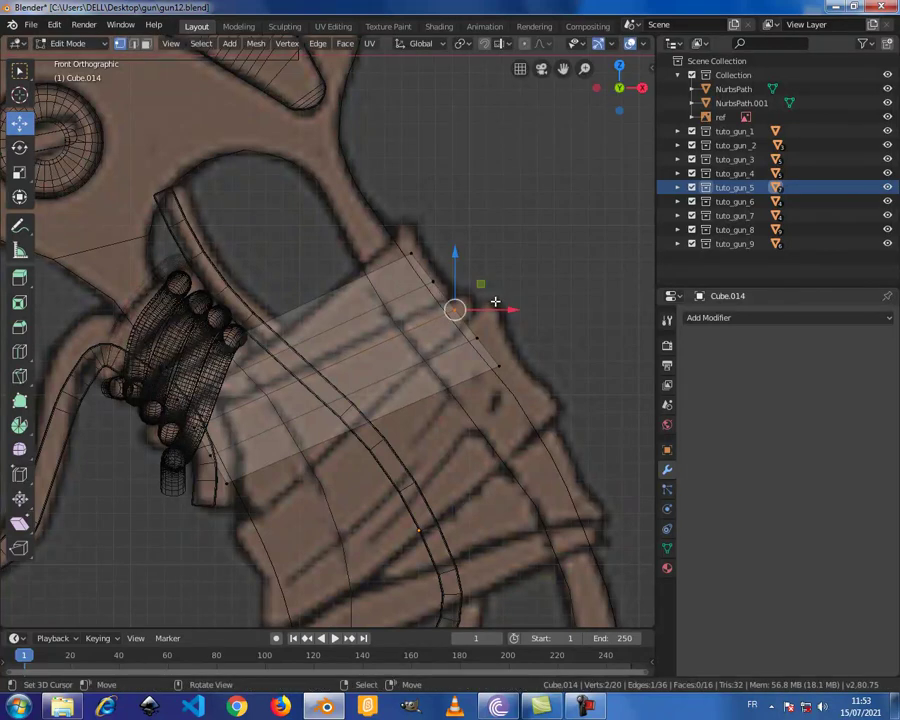
Step: Cut four evenly spaced edge loops along the band
key("ctrl+r")
scroll(385, 380, "up", 3)
left_click(385, 380)
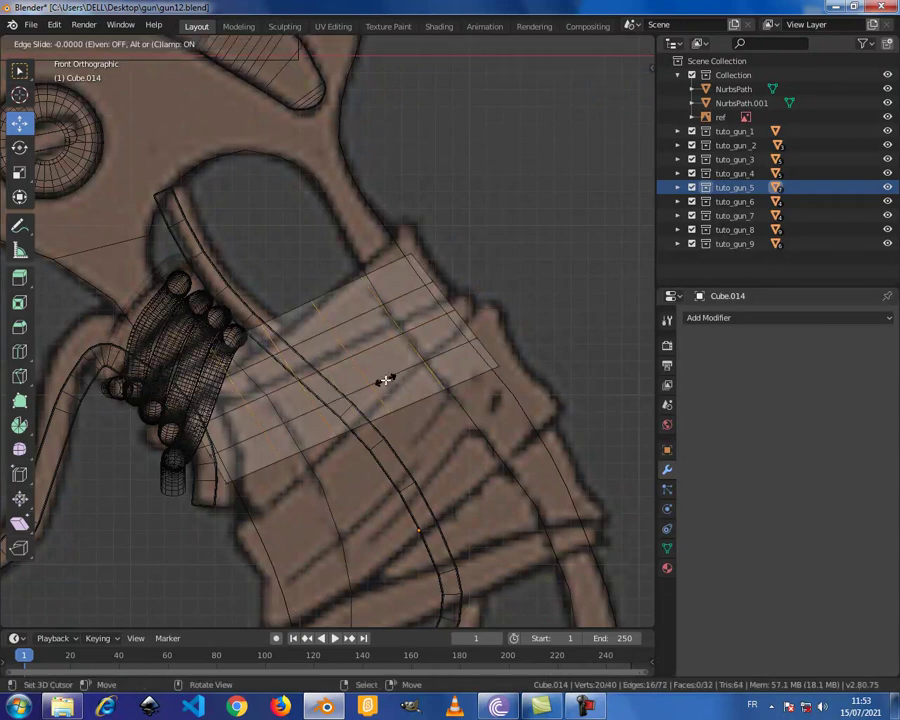
right_click(385, 380)
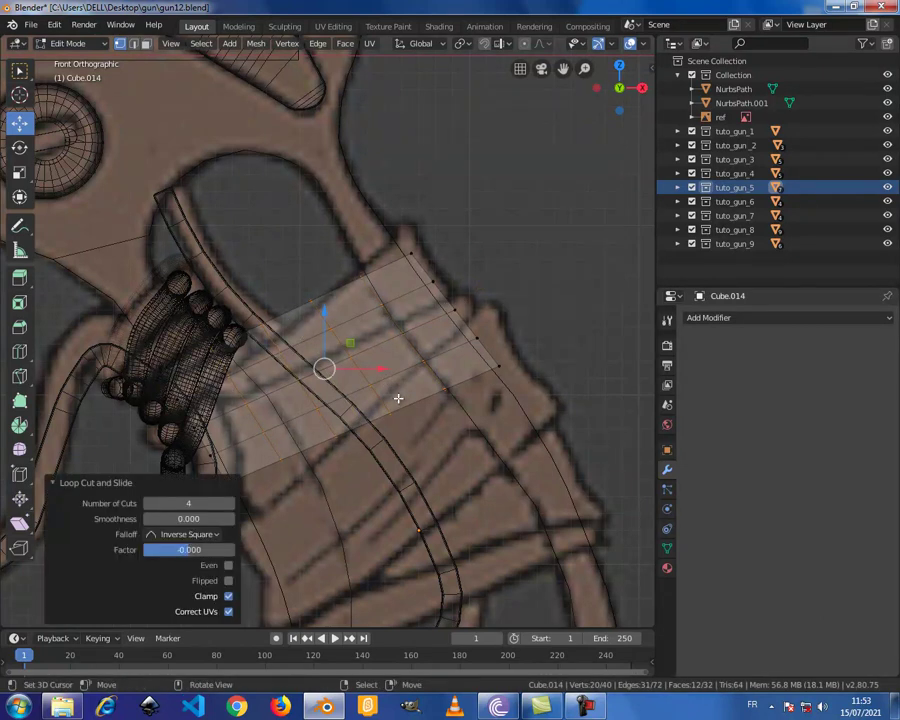
Step: Turn off X-ray and cut three centred edge loops across the plate
key("alt+z")
scroll(430, 380, "down", 3)
mouse_move(464, 368)
middle_mouse_down()
mouse_move(213, 395)
mouse_move(442, 372)
middle_mouse_up()
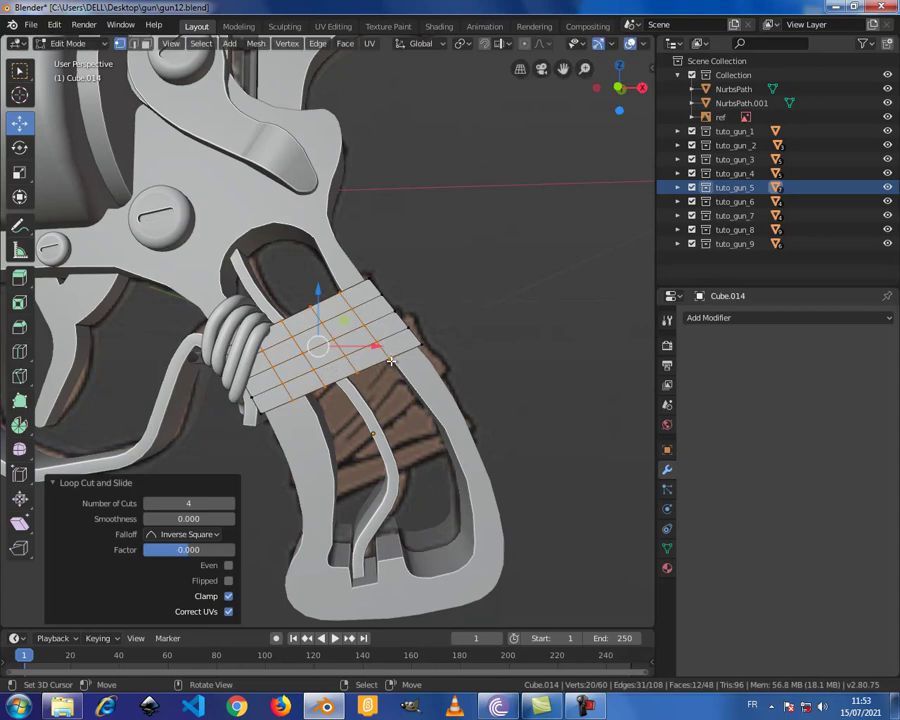
middle_click_drag(331, 369, 313, 402)
key("ctrl+r")
scroll(340, 370, "down", 1)
left_click(356, 368)
right_click(356, 368)
middle_click_drag(356, 368, 417, 344)
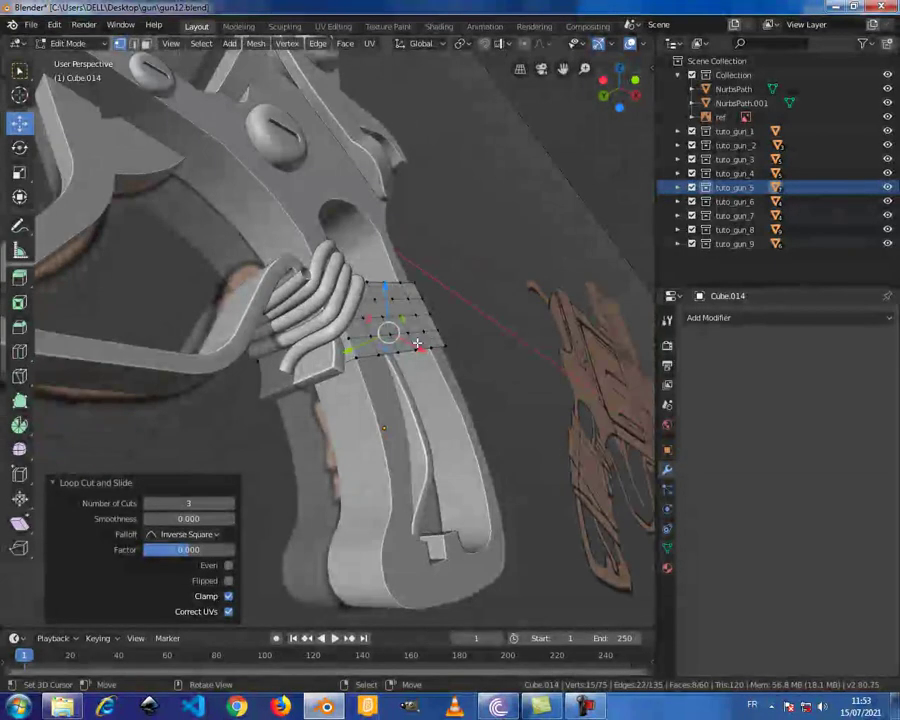
Step: Isolate the plate in local view and add three centred edge loops along its side
key("KP_Divide")
scroll(400, 345, "down", 3)
key("ctrl+r")
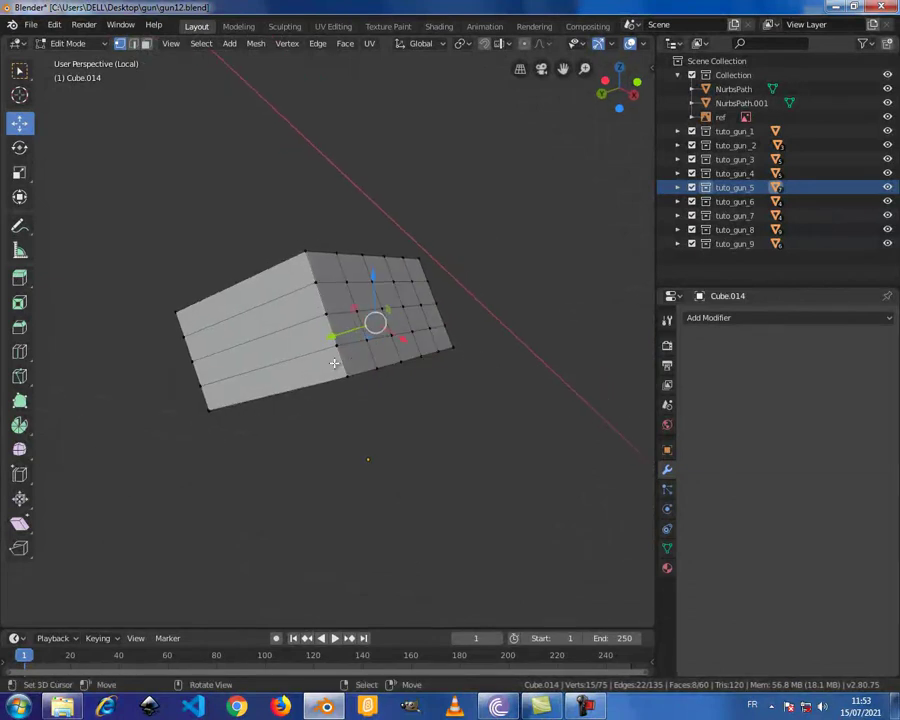
scroll(258, 377, "up", 2)
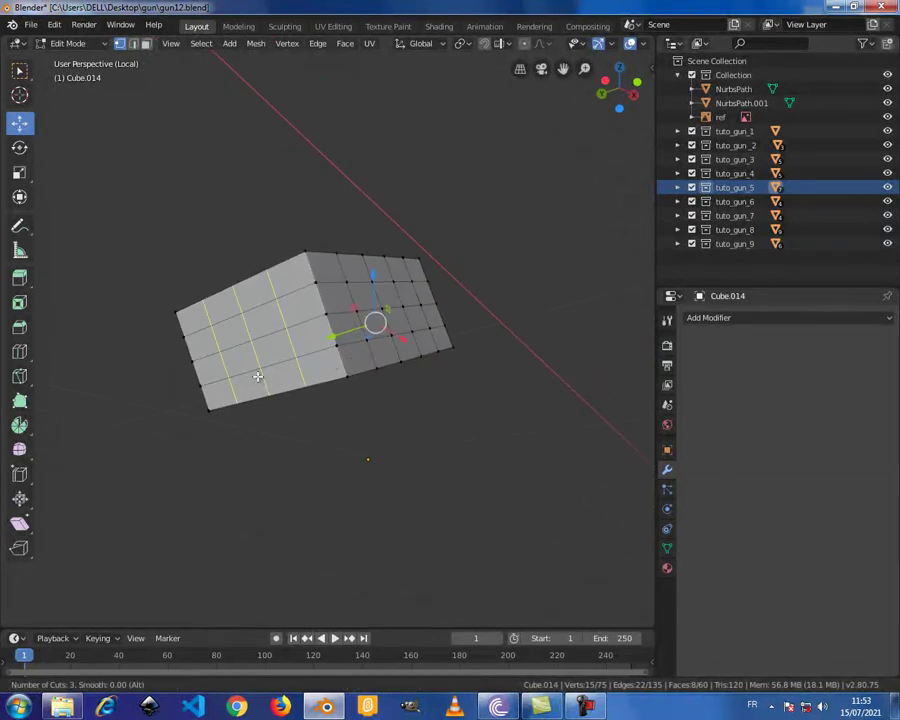
left_click(258, 377)
right_click(258, 377)
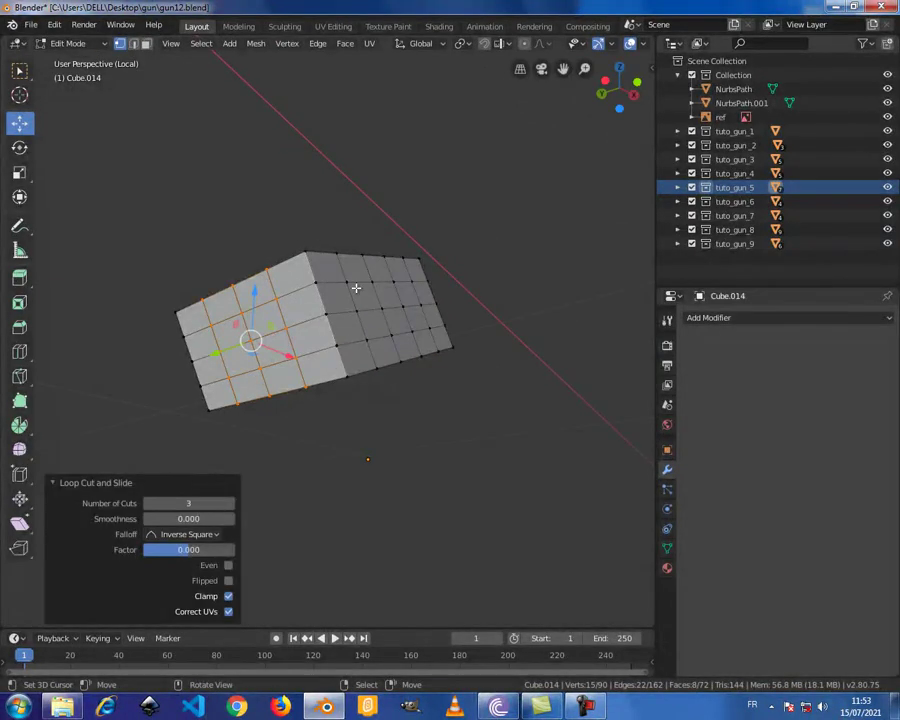
middle_click_drag(369, 283, 335, 326)
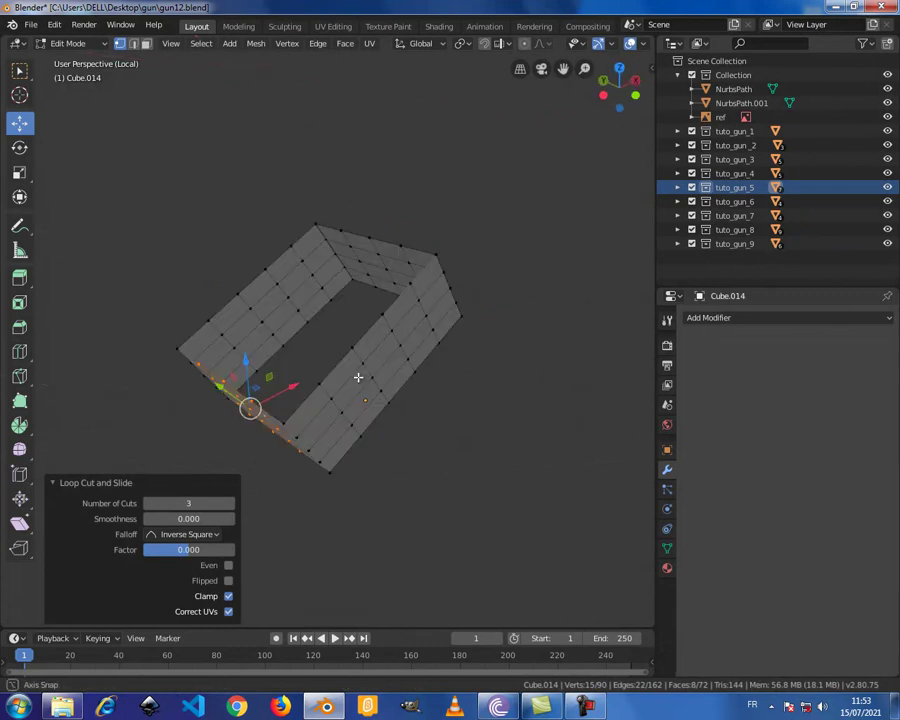
Step: Subdivide the whole plate, un-subdivide it back, and return to Object Mode
key("a")
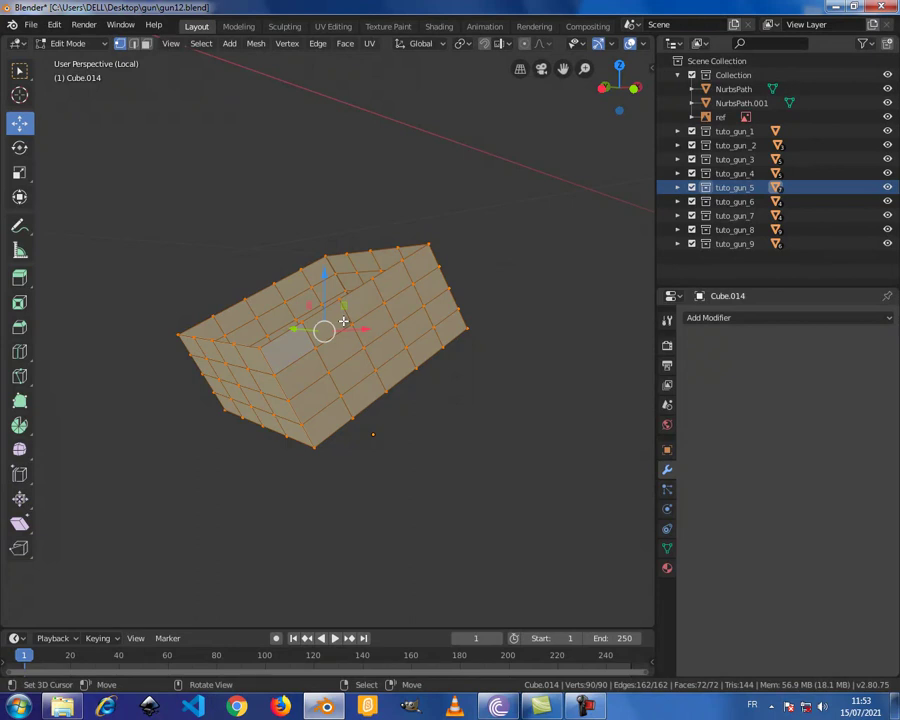
key("ctrl+e")
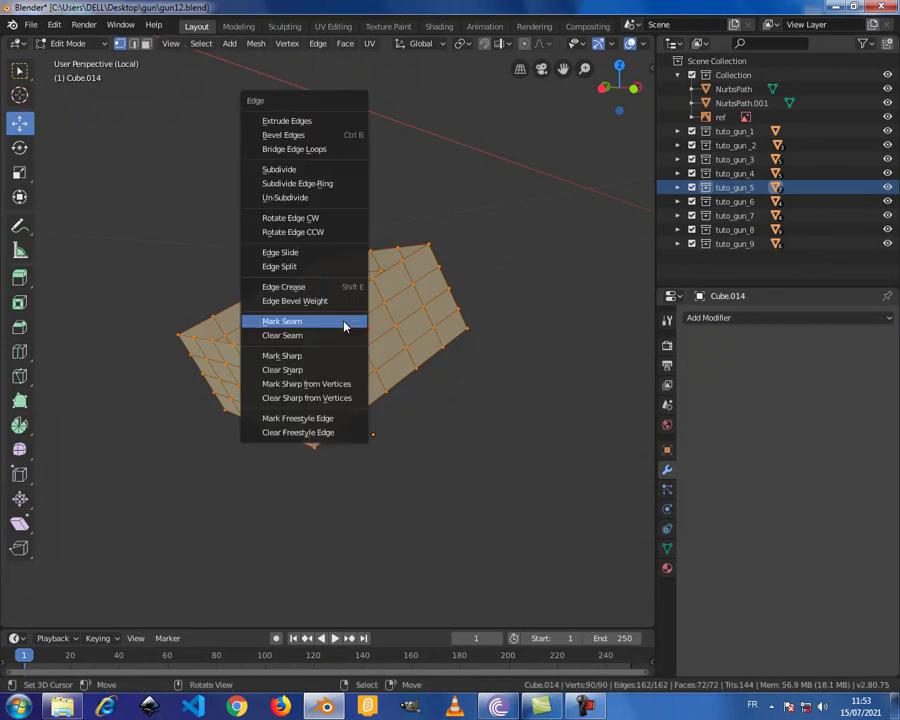
left_click(293, 168)
mouse_move(484, 395)
middle_mouse_down()
mouse_move(329, 410)
mouse_move(508, 388)
middle_mouse_up()
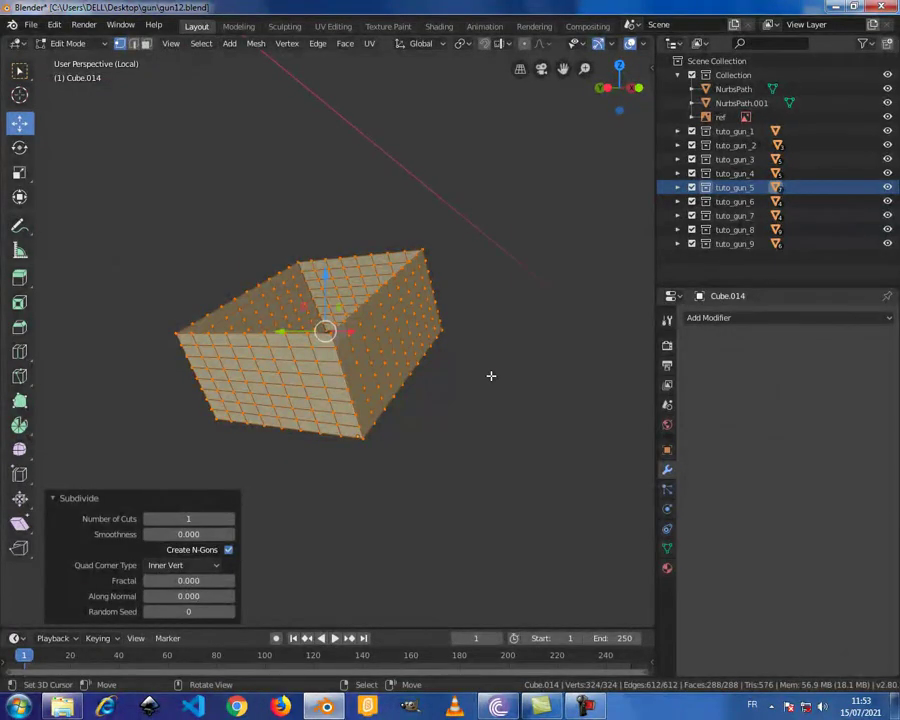
key("ctrl+e")
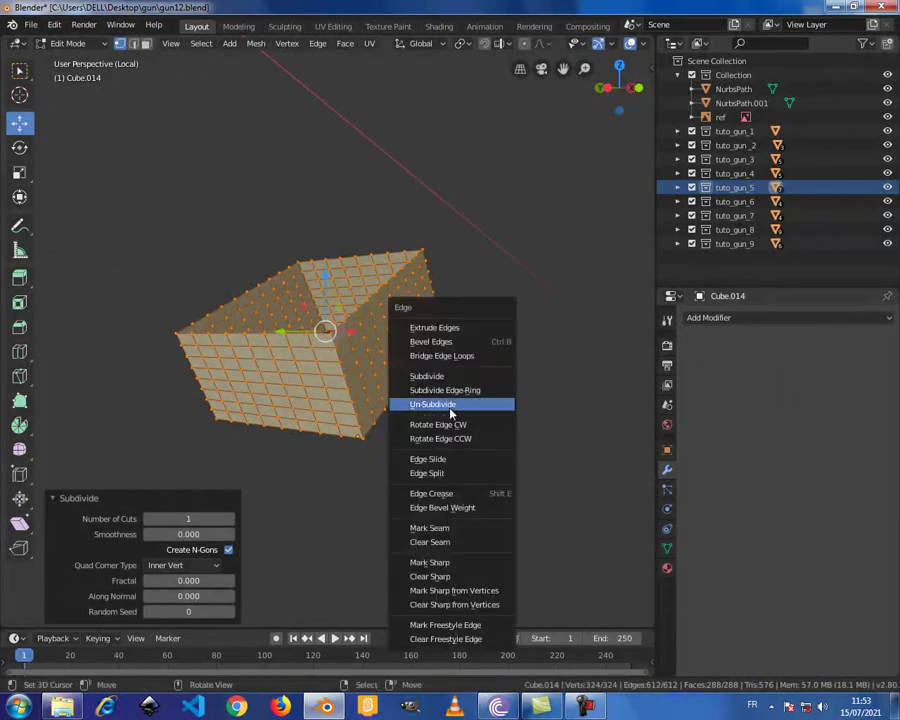
left_click(449, 406)
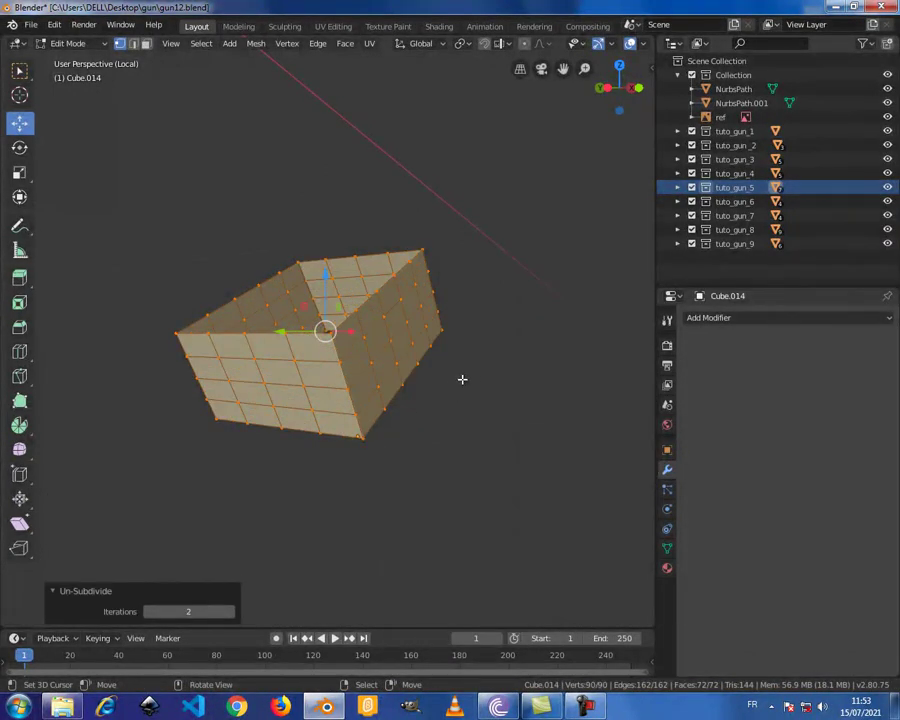
key("Tab")
key("KP_1")
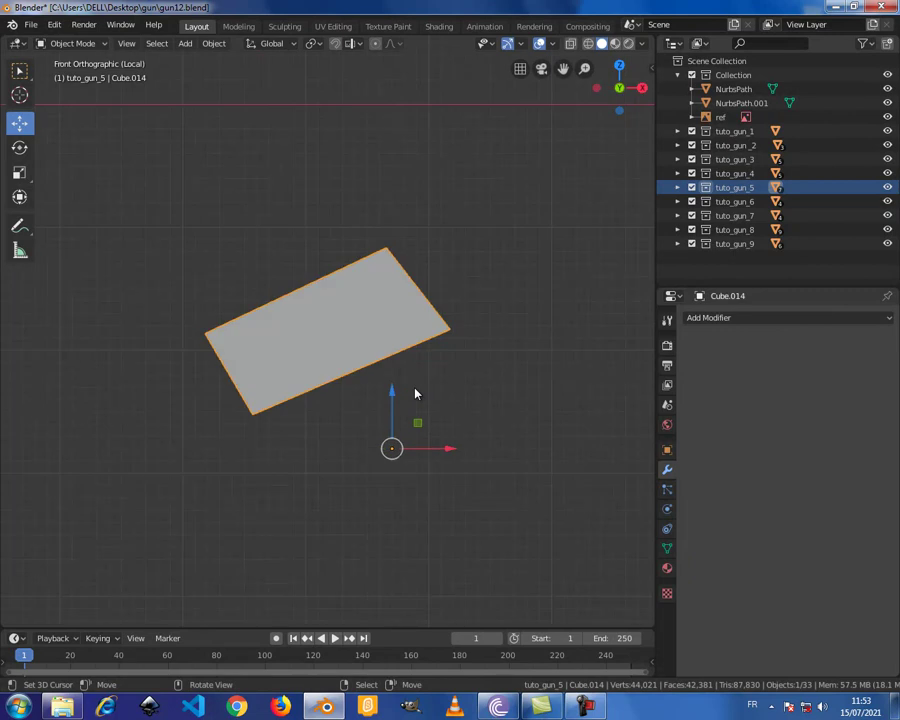
Step: Exit local view and add a Subdivision Surface modifier with viewport level 2
key("KP_Divide")
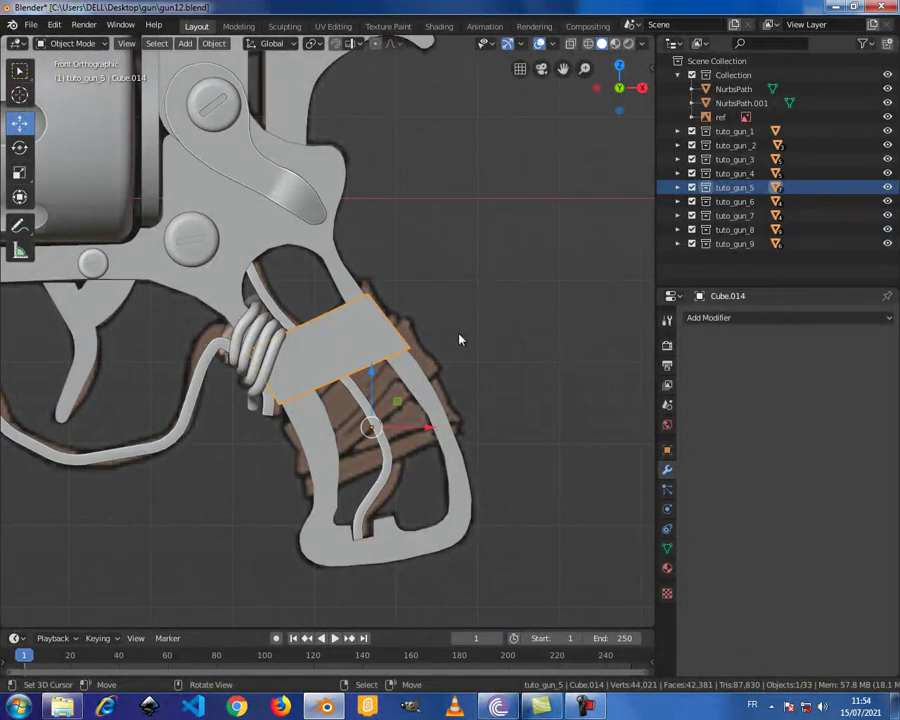
left_click(731, 318)
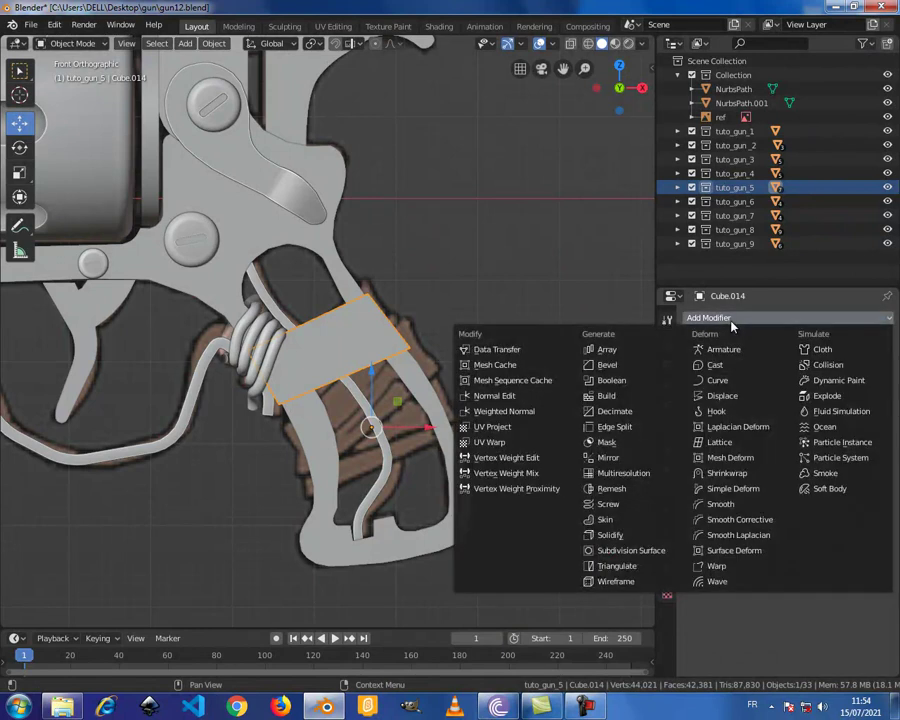
left_click(655, 550)
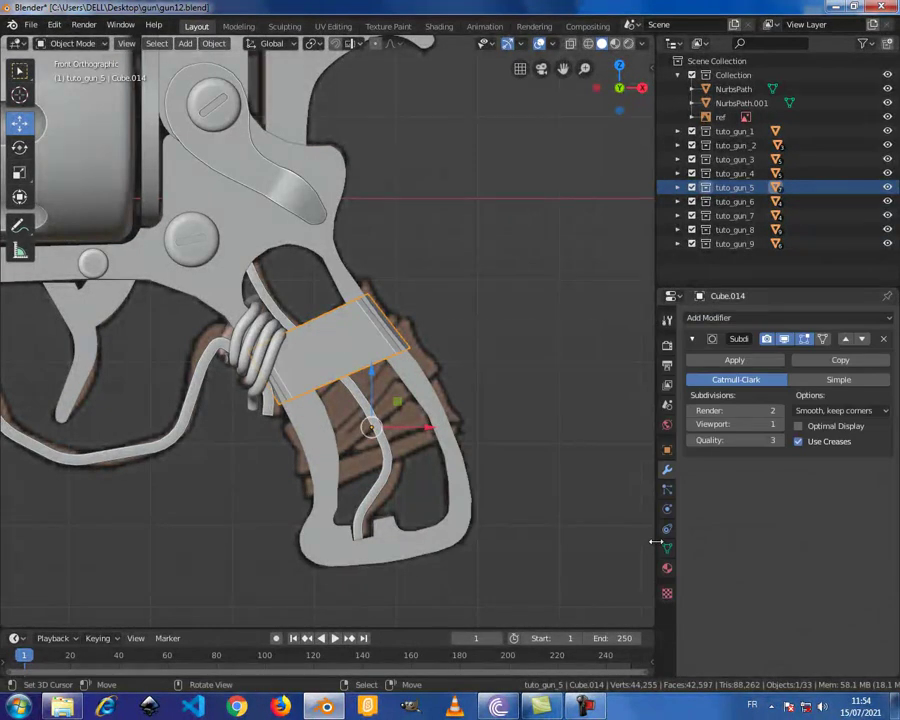
left_click(782, 425)
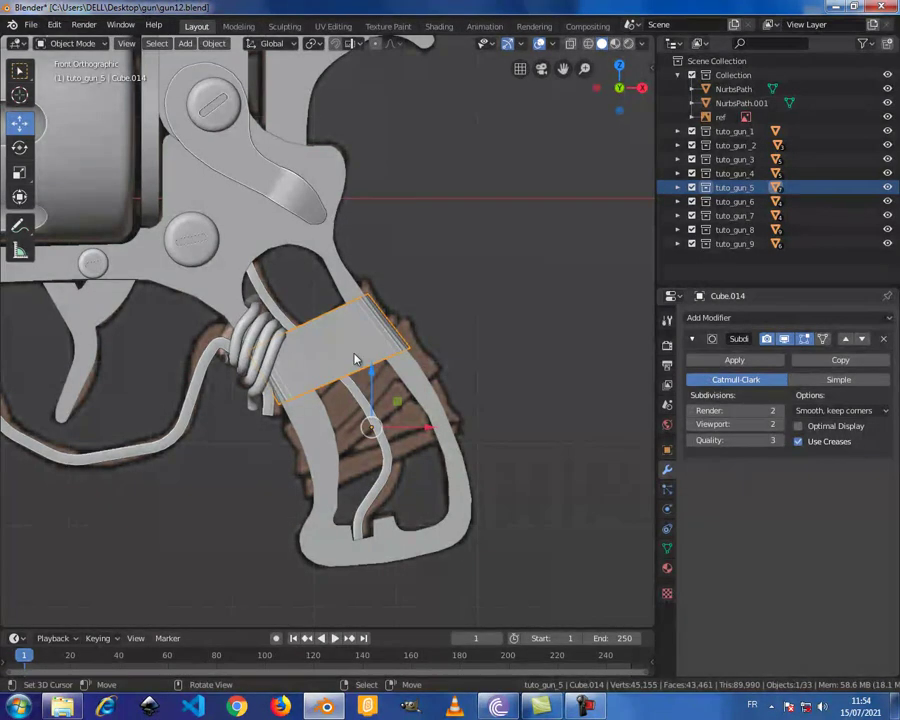
Step: Apply Shade Smooth to the plate and check it on the grip from the front
right_click(333, 281)
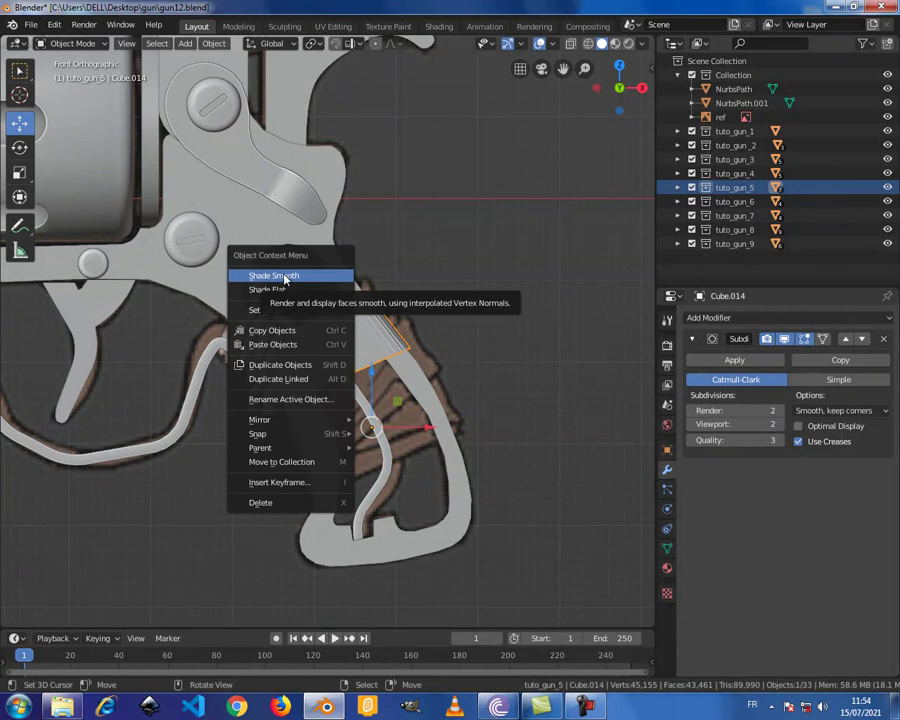
left_click(285, 276)
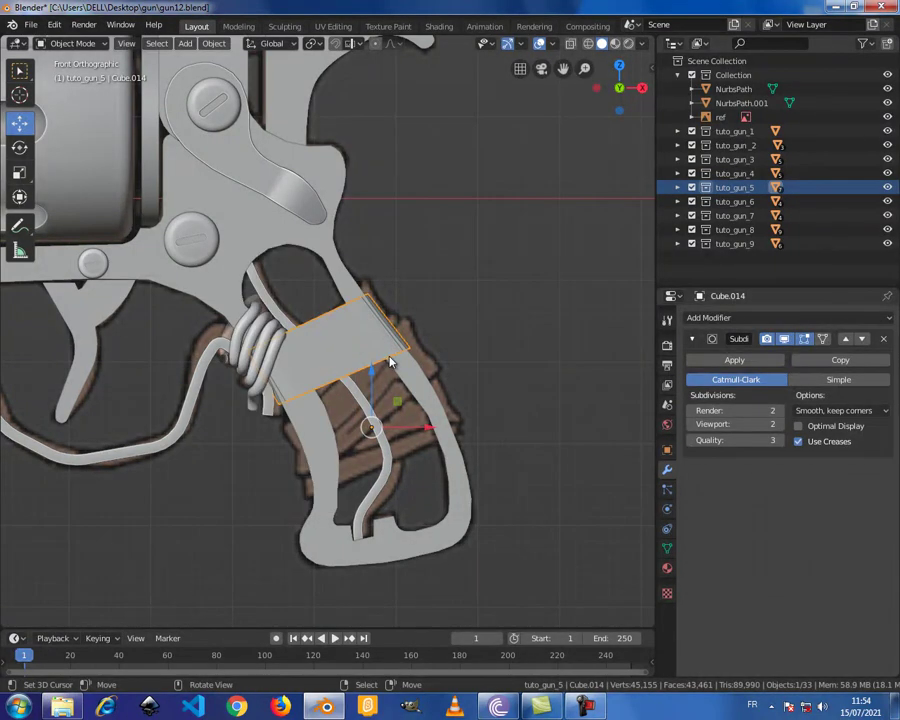
mouse_move(397, 371)
middle_mouse_down()
mouse_move(336, 382)
mouse_move(359, 366)
middle_mouse_up()
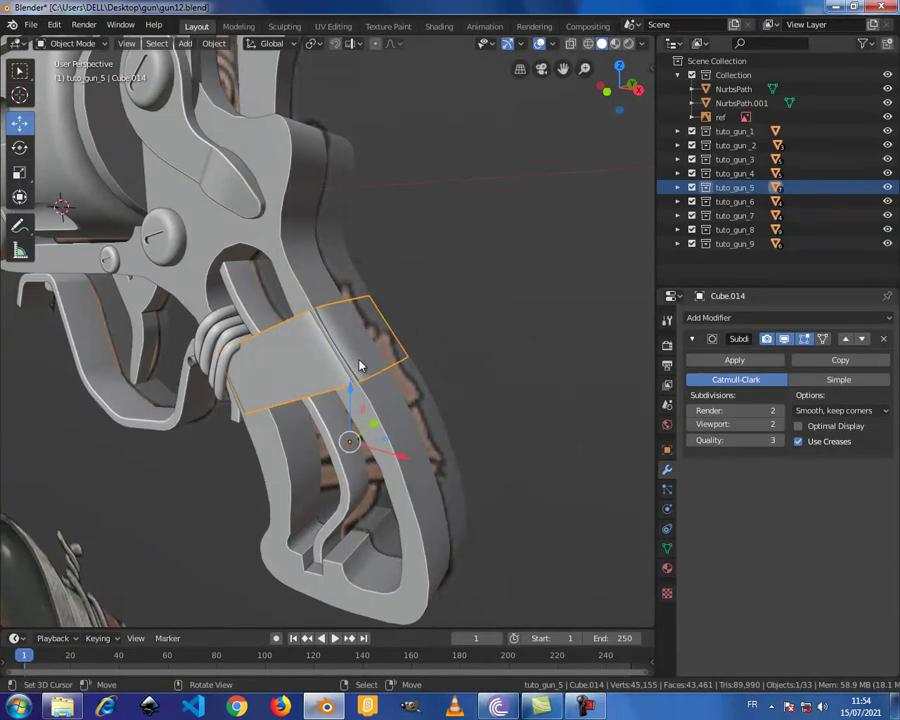
mouse_move(246, 350)
middle_mouse_down()
mouse_move(287, 350)
mouse_move(313, 333)
mouse_move(250, 348)
middle_mouse_up()
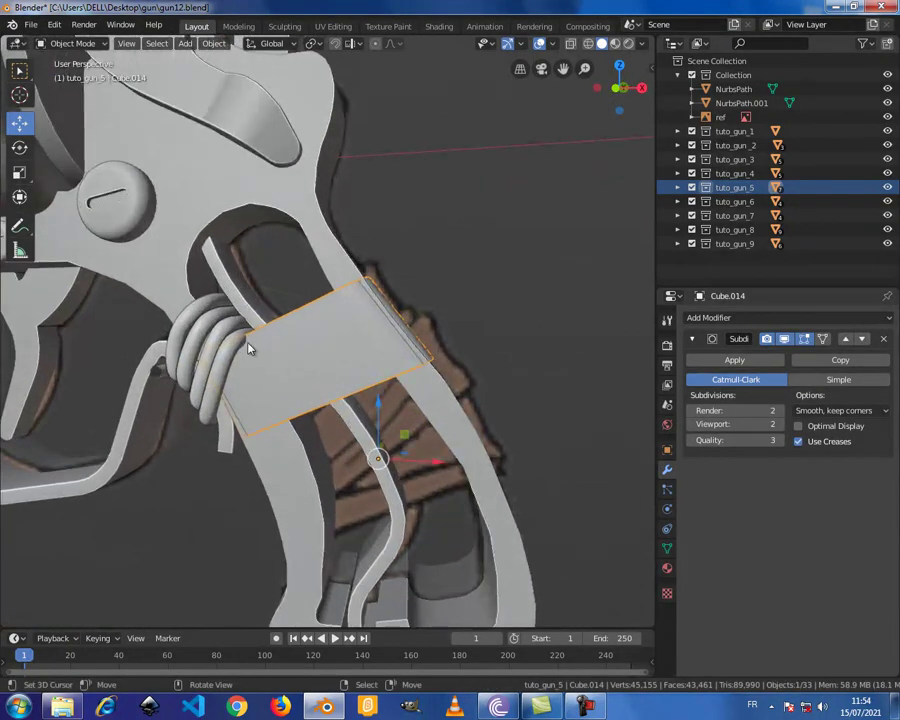
key("KP_1")
scroll(250, 348, "up", 2)
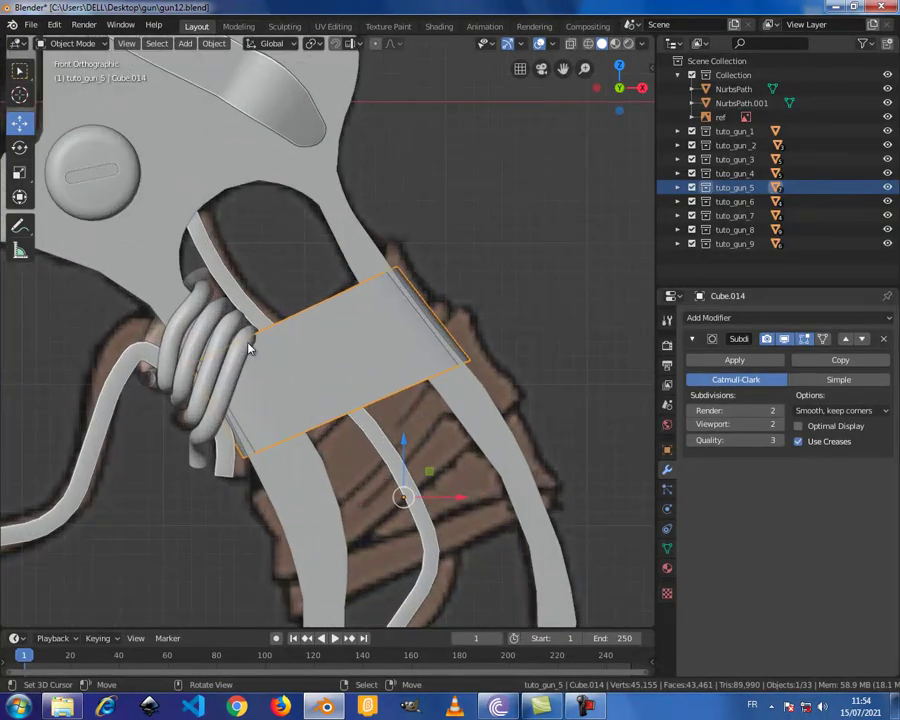
key("Tab")
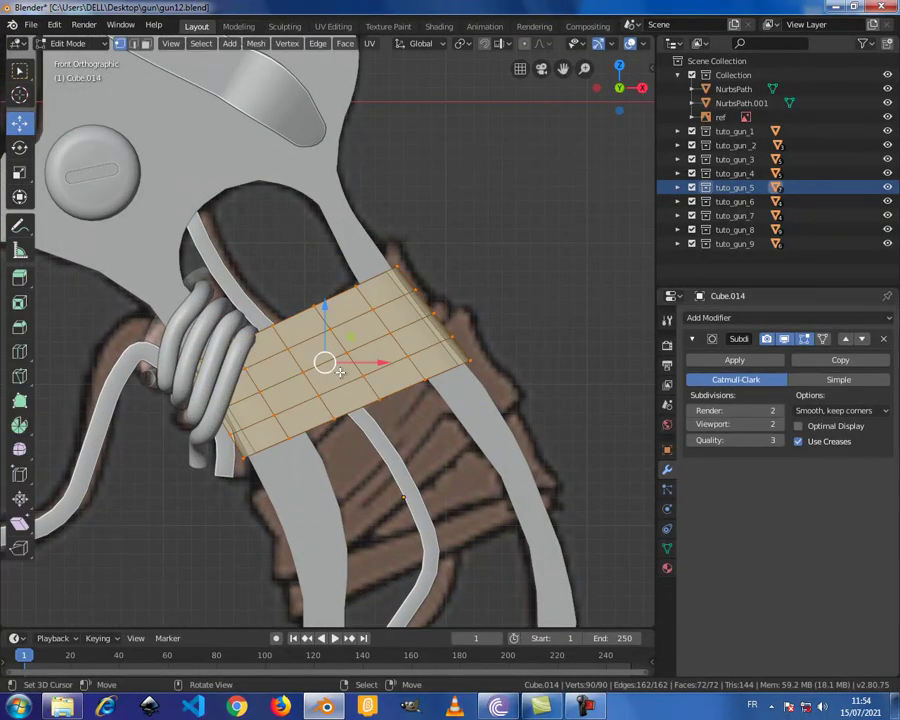
Step: Move the plate's mesh 0.00539 m along X and -0.00664 m along Z over the handle
key("alt+z")
key("g")
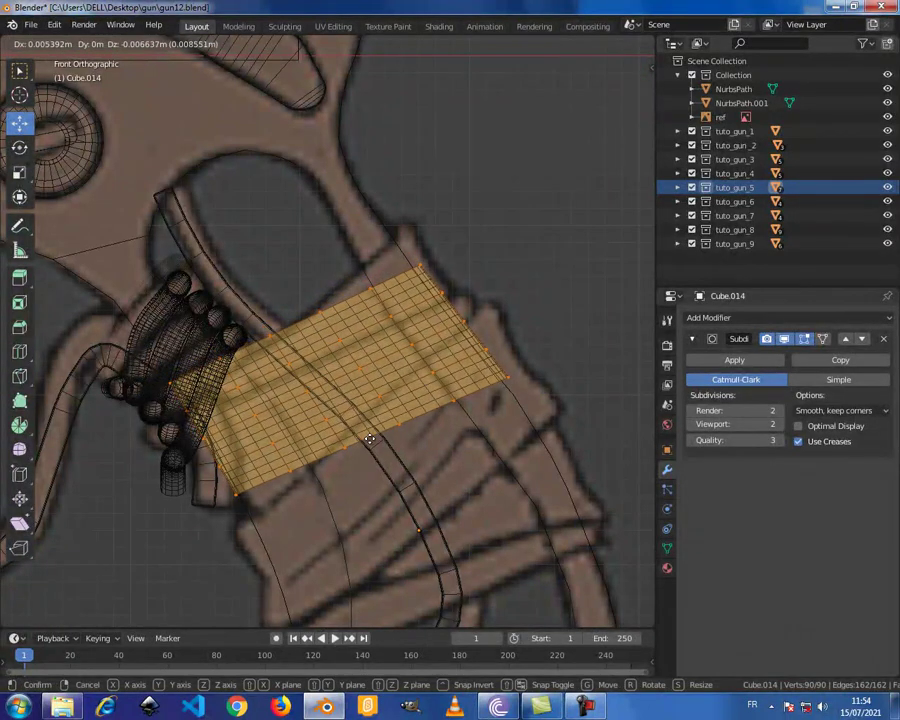
left_click(369, 440)
key("alt+z")
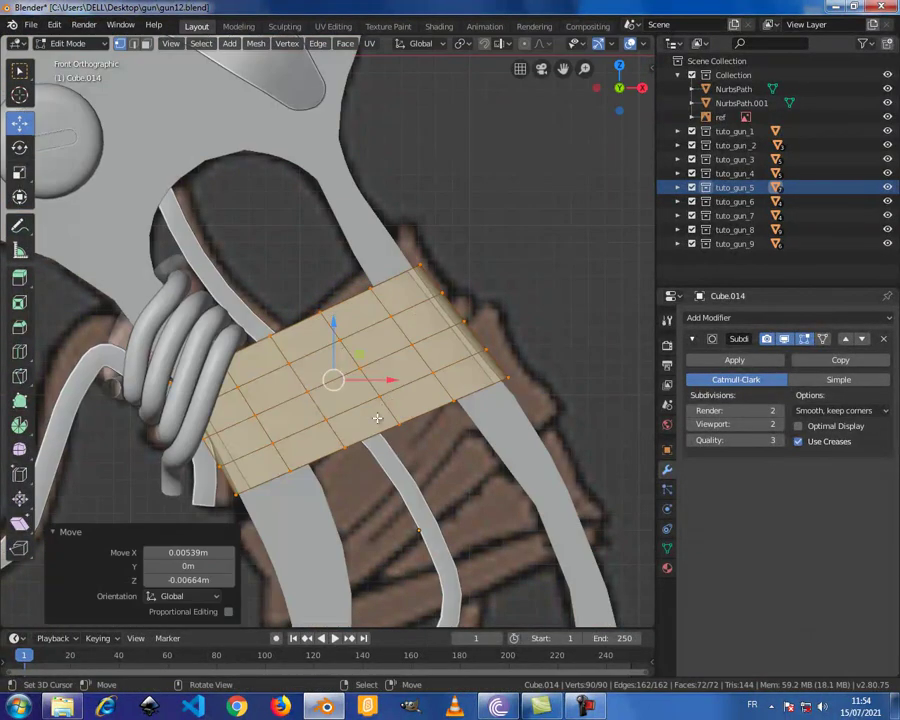
key("Tab")
mouse_move(412, 382)
middle_mouse_down()
mouse_move(328, 416)
mouse_move(211, 422)
mouse_move(436, 405)
mouse_move(426, 422)
mouse_move(474, 448)
mouse_move(430, 390)
mouse_move(456, 386)
middle_mouse_up()
key("Tab")
key("Tab")
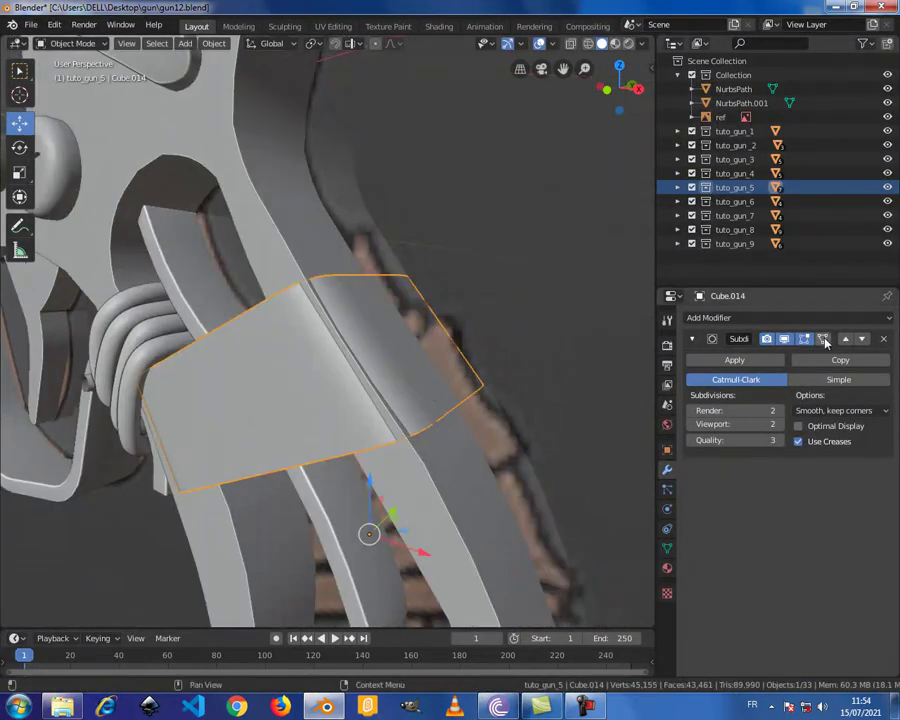
Step: Add a Solidify modifier above Subdivision Surface with thickness -0.021 m
left_click(736, 318)
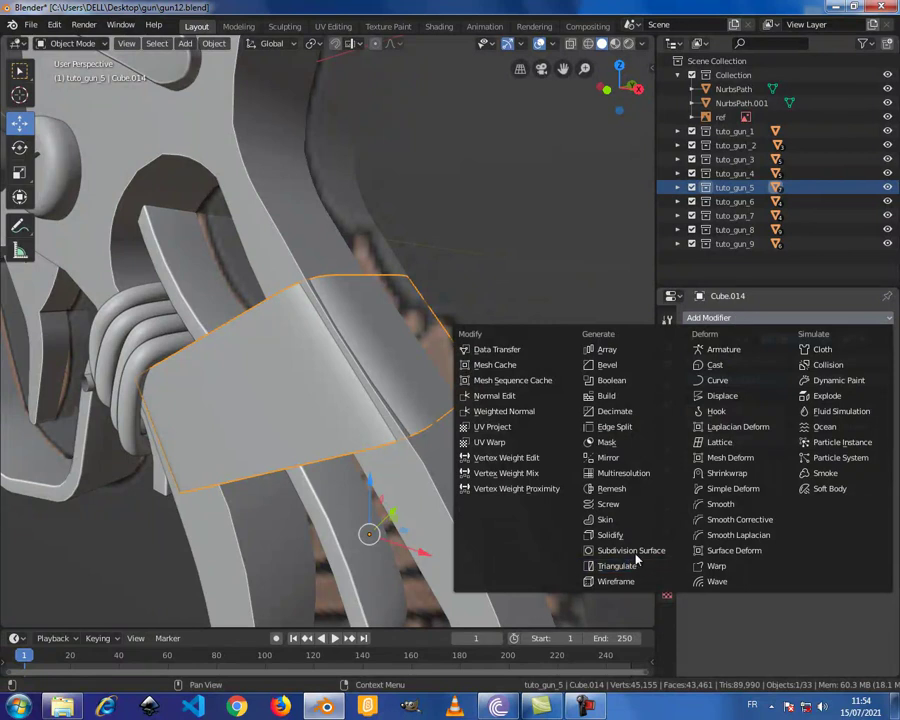
left_click(610, 535)
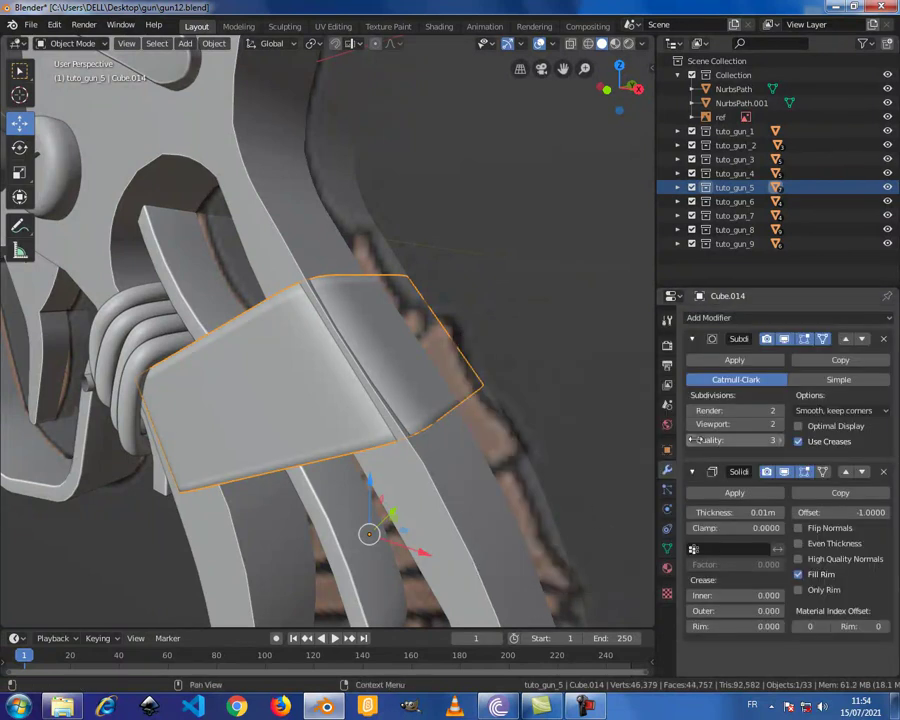
left_click(691, 338)
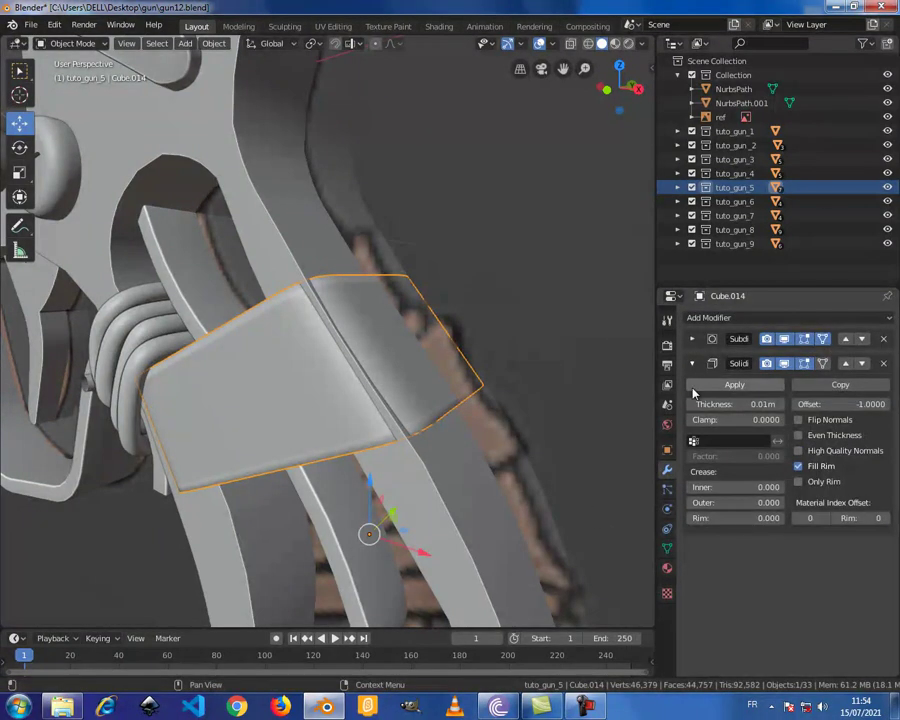
left_click(691, 363)
left_click(845, 365)
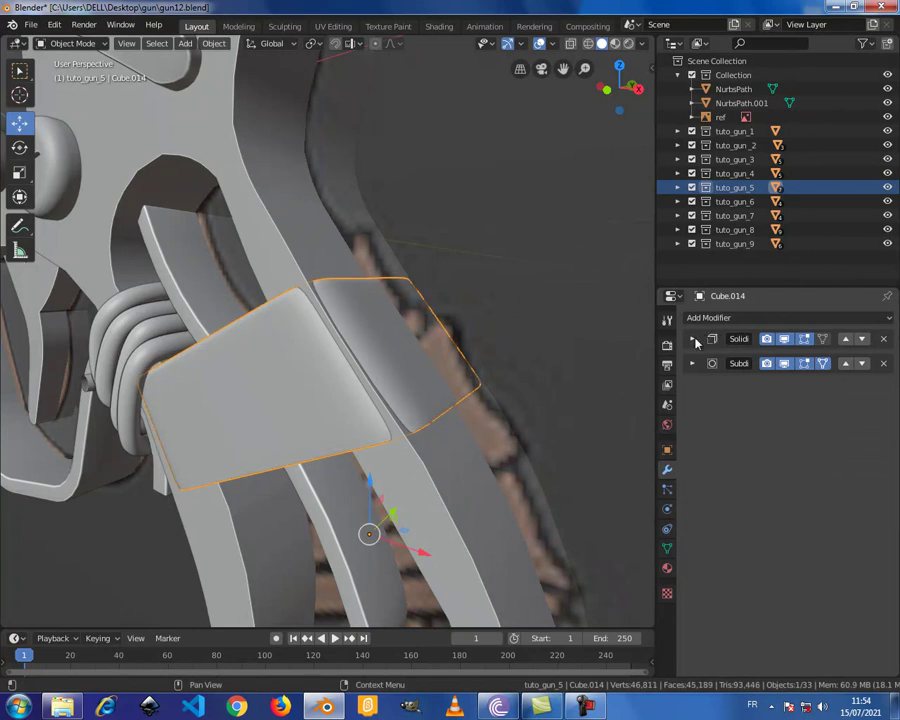
left_click(691, 338)
left_click_drag(742, 381, 703, 391)
scroll(422, 402, "up", 2)
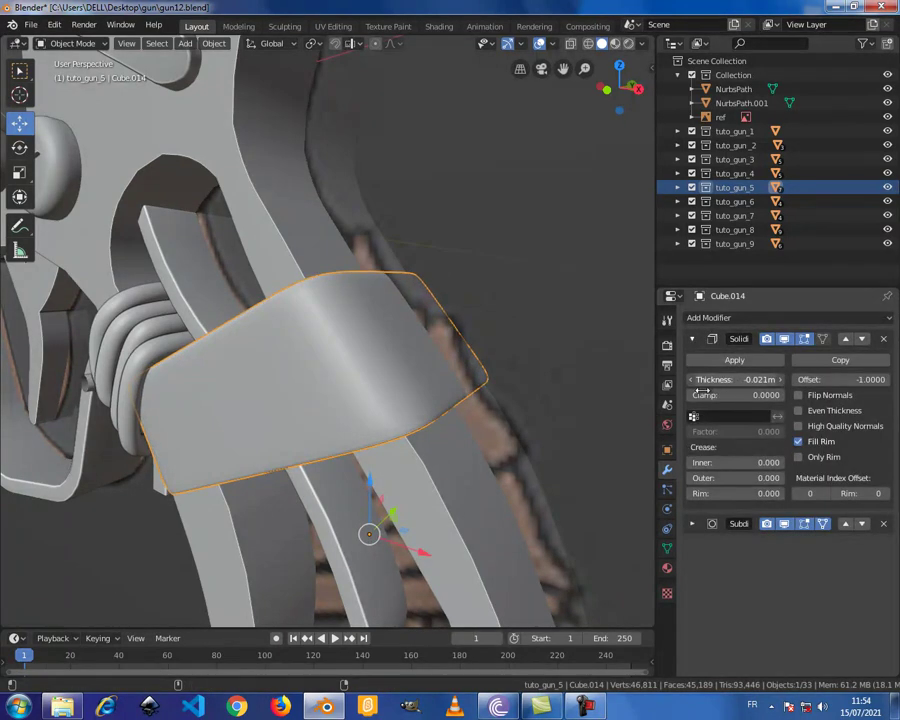
mouse_move(422, 402)
middle_mouse_down()
mouse_move(263, 368)
mouse_move(137, 366)
mouse_move(131, 412)
mouse_move(333, 436)
mouse_move(486, 402)
mouse_move(490, 366)
mouse_move(416, 338)
mouse_move(423, 370)
mouse_move(432, 318)
mouse_move(424, 332)
middle_mouse_up()
key("Tab")
Step: Loop cut a new edge loop across the grip band plate
key("ctrl+r")
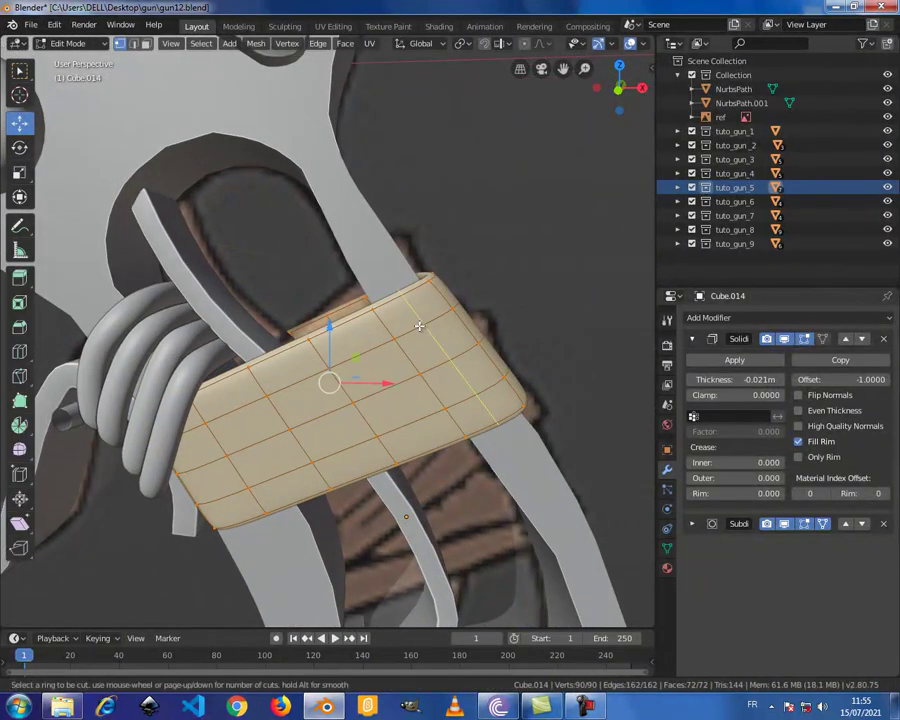
left_click(440, 293)
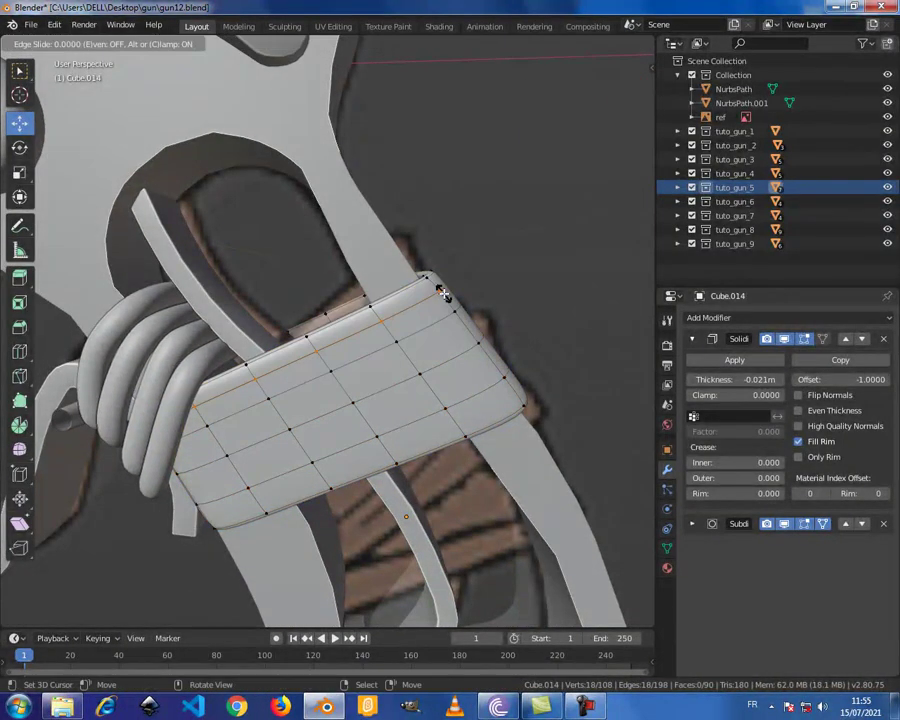
left_click(443, 292)
key("ctrl+r")
key("Escape")
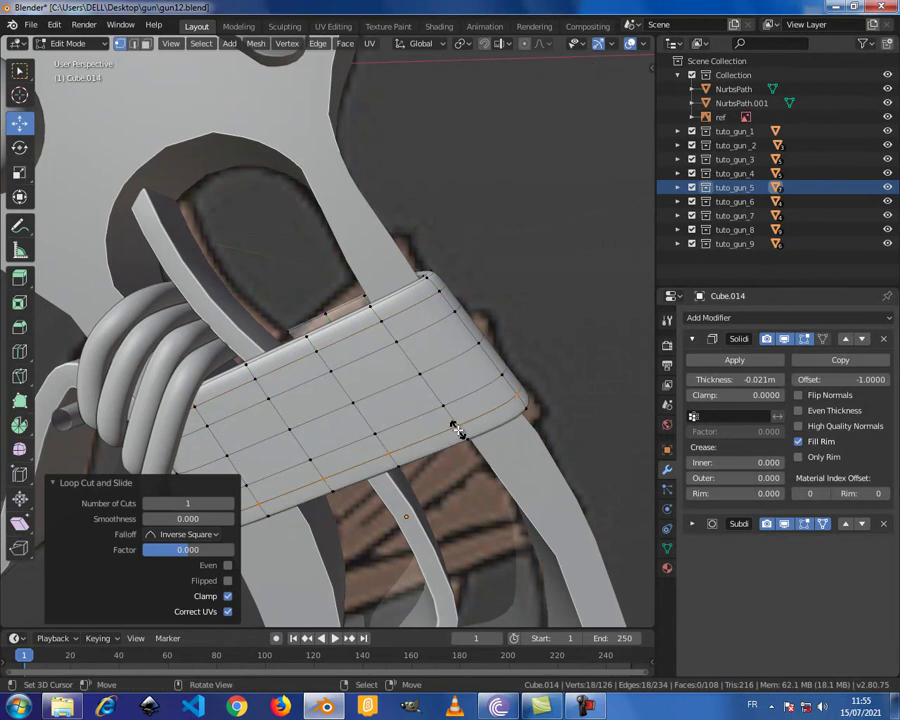
mouse_move(458, 428)
middle_mouse_down()
mouse_move(488, 422)
mouse_move(491, 430)
mouse_move(268, 460)
mouse_move(502, 428)
middle_mouse_up()
Step: In Object Mode, set the band's Solidify thickness to -0.022 m, then view it from the front
key("Tab")
scroll(490, 430, "down", 2)
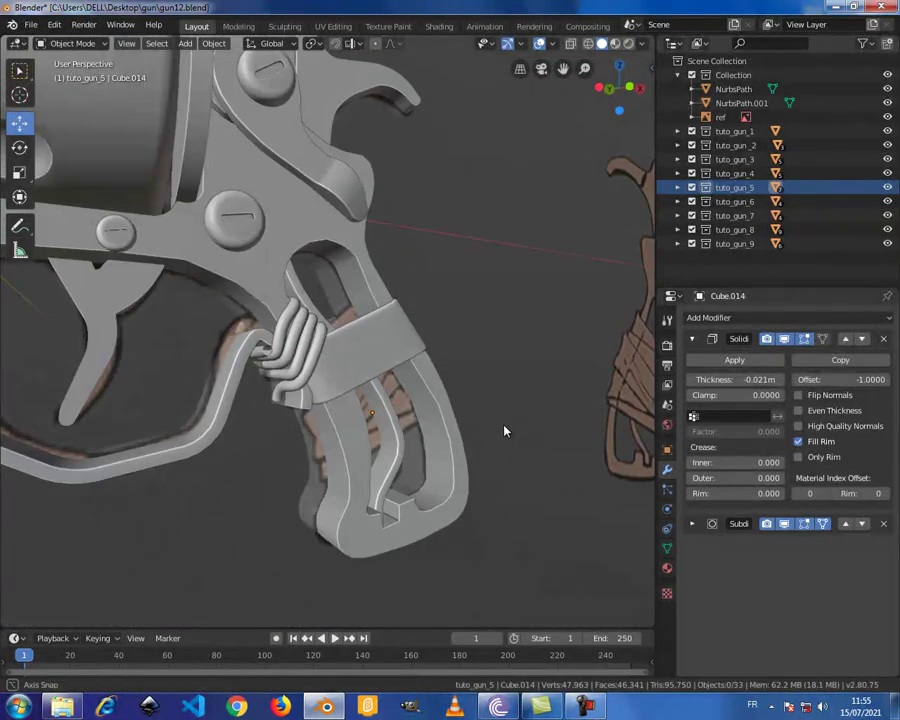
mouse_move(352, 432)
middle_mouse_down()
mouse_move(366, 340)
mouse_move(331, 384)
middle_mouse_up()
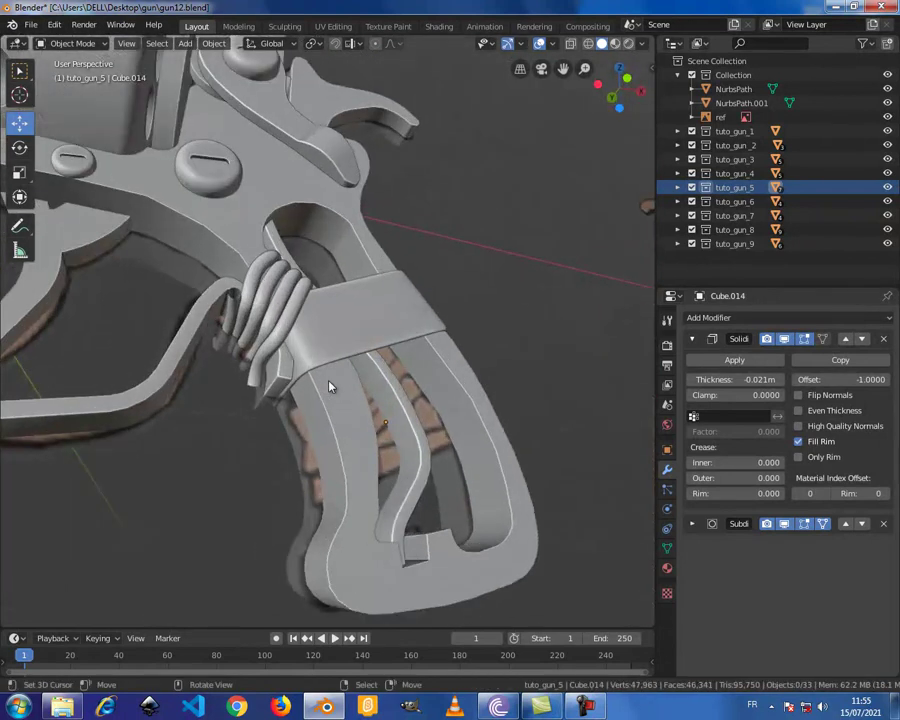
scroll(318, 376, "up", 2)
scroll(315, 378, "up", 2)
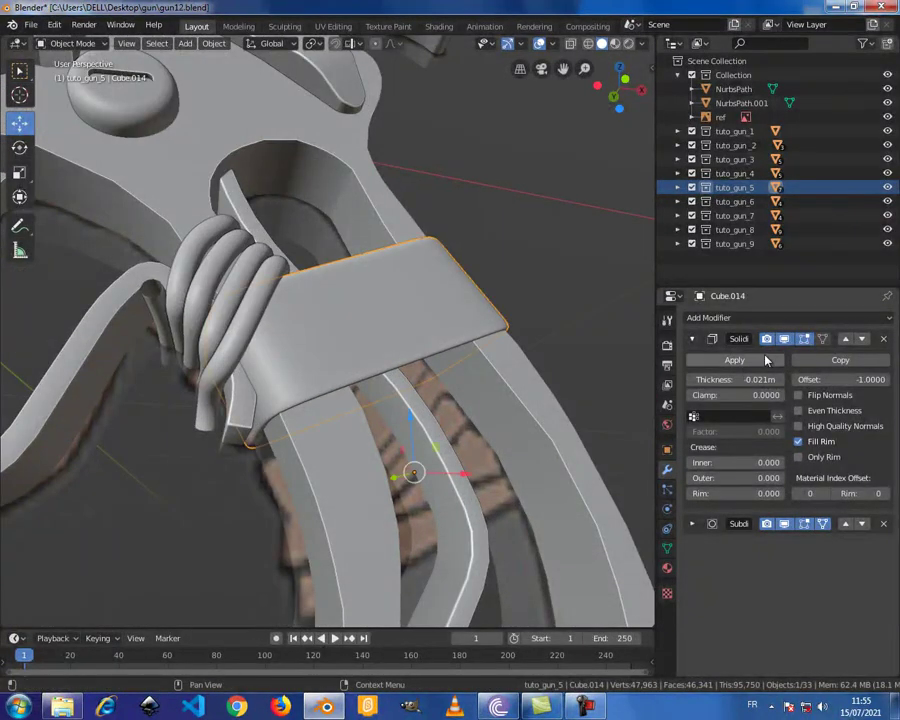
left_click_drag(748, 380, 738, 380)
left_click_drag(747, 386, 740, 388)
mouse_move(440, 340)
middle_mouse_down()
mouse_move(416, 308)
mouse_move(446, 262)
mouse_move(524, 301)
mouse_move(528, 317)
mouse_move(474, 333)
middle_mouse_up()
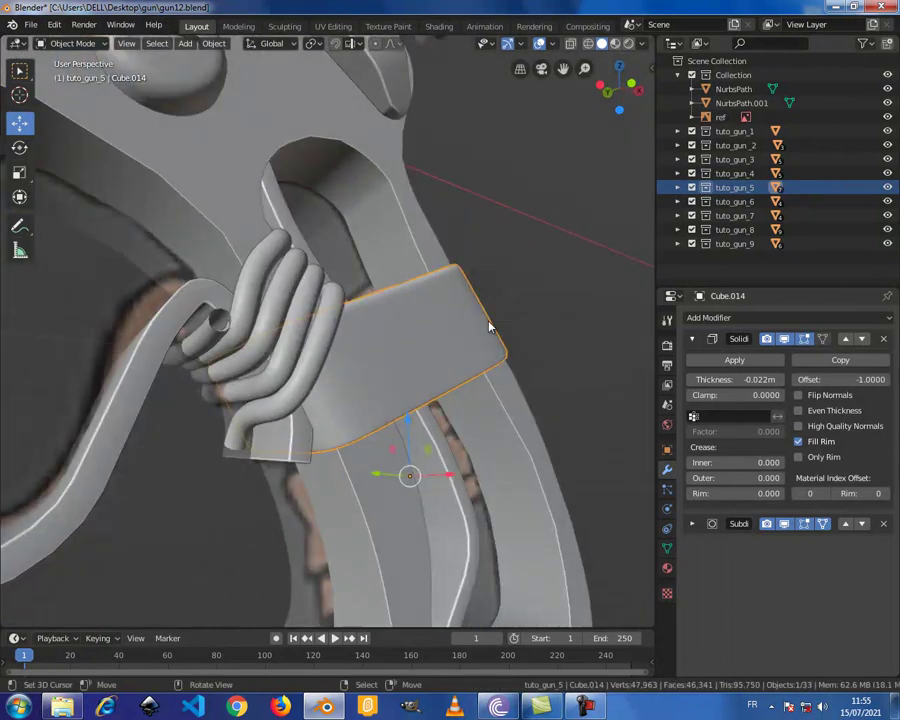
key("KP_1")
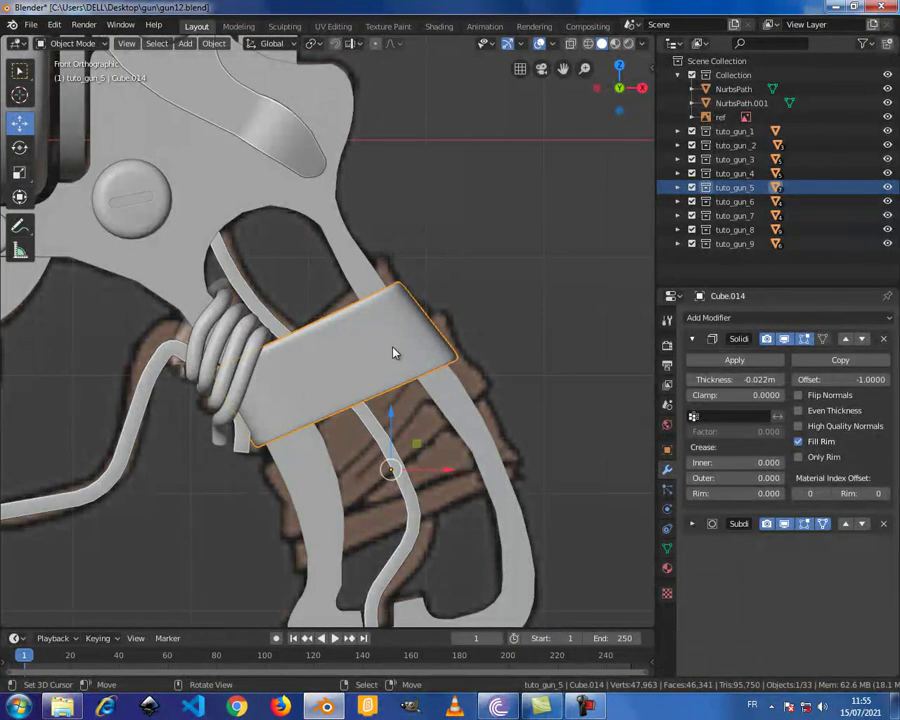
Step: Save gun12.blend and select all the band's faces in see-through Edit Mode
key("shift+z")
key("Tab")
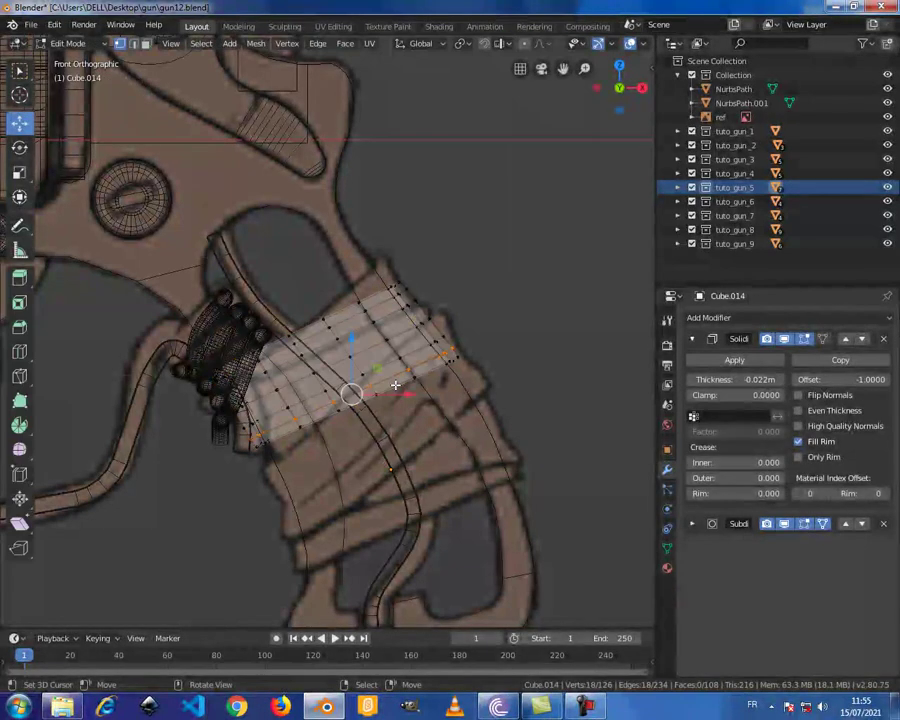
key("ctrl+s")
key("a")
scroll(398, 392, "up", 2)
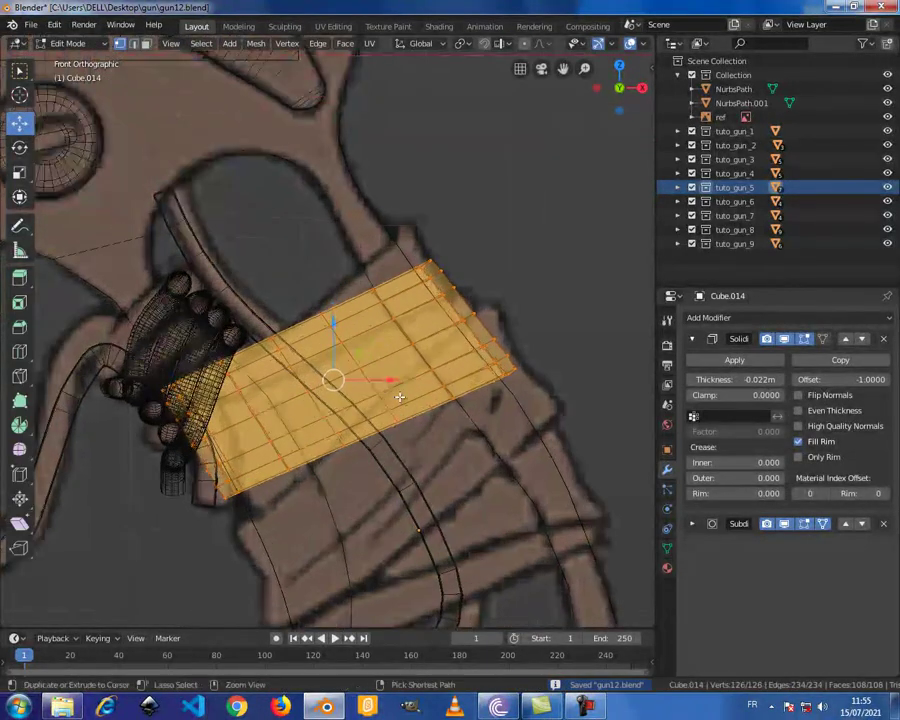
scroll(396, 388, "down", 2, "ctrl")
scroll(394, 390, "up", 2, "shift")
scroll(380, 369, "down", 4, "shift")
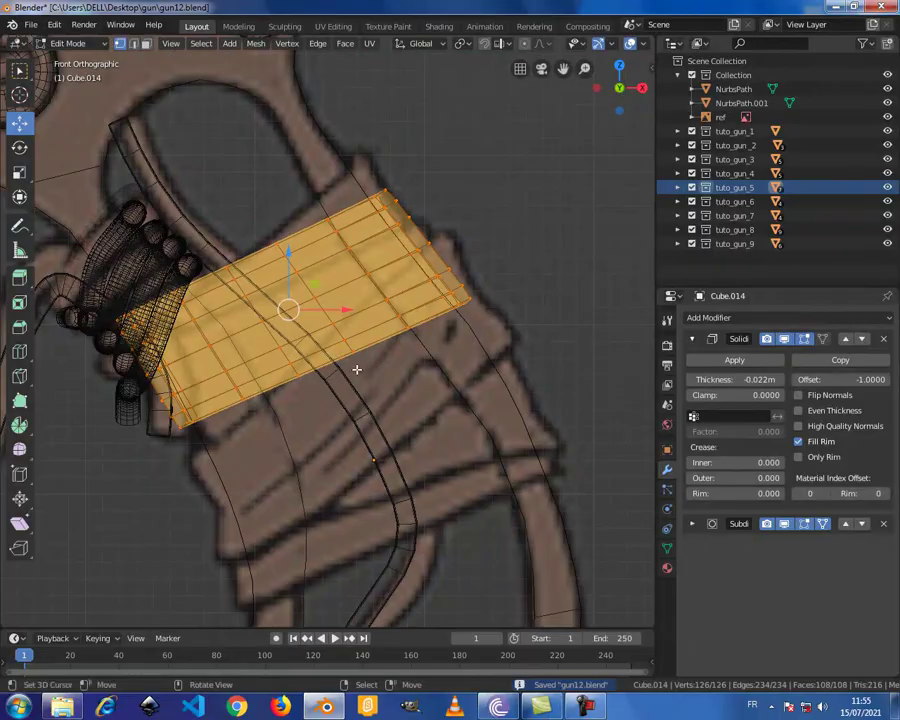
Step: Duplicate the band faces and place the copy below the original on the handle
key("g")
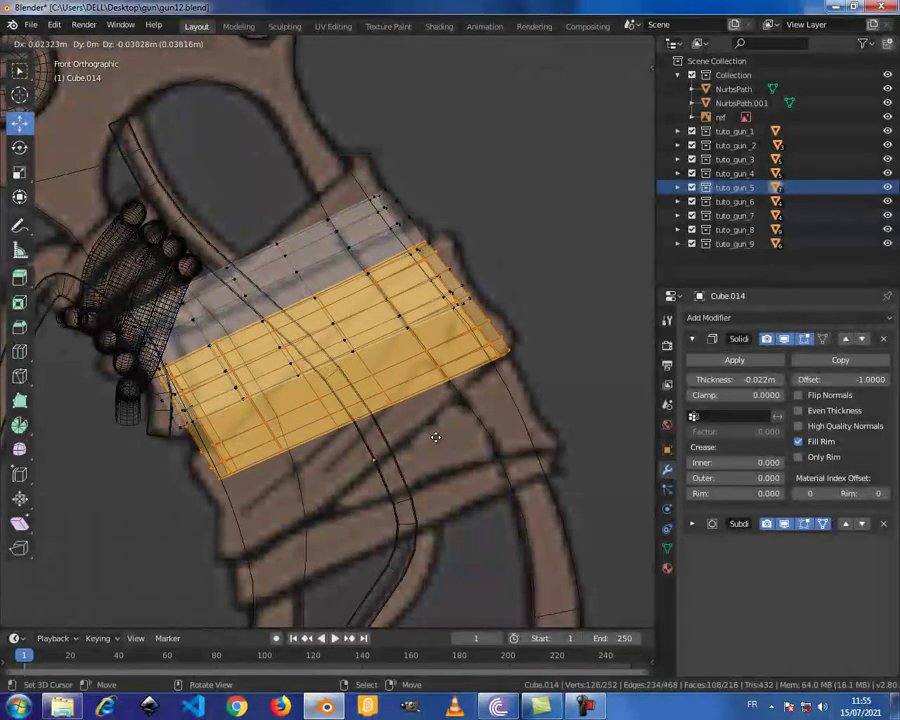
left_click(437, 440)
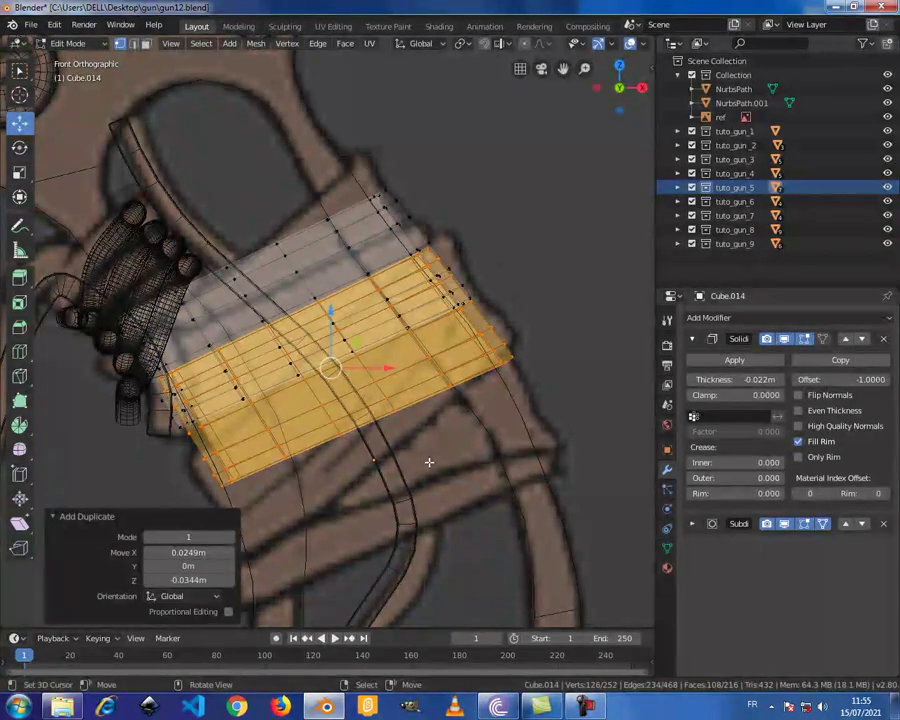
scroll(450, 390, "down", 5)
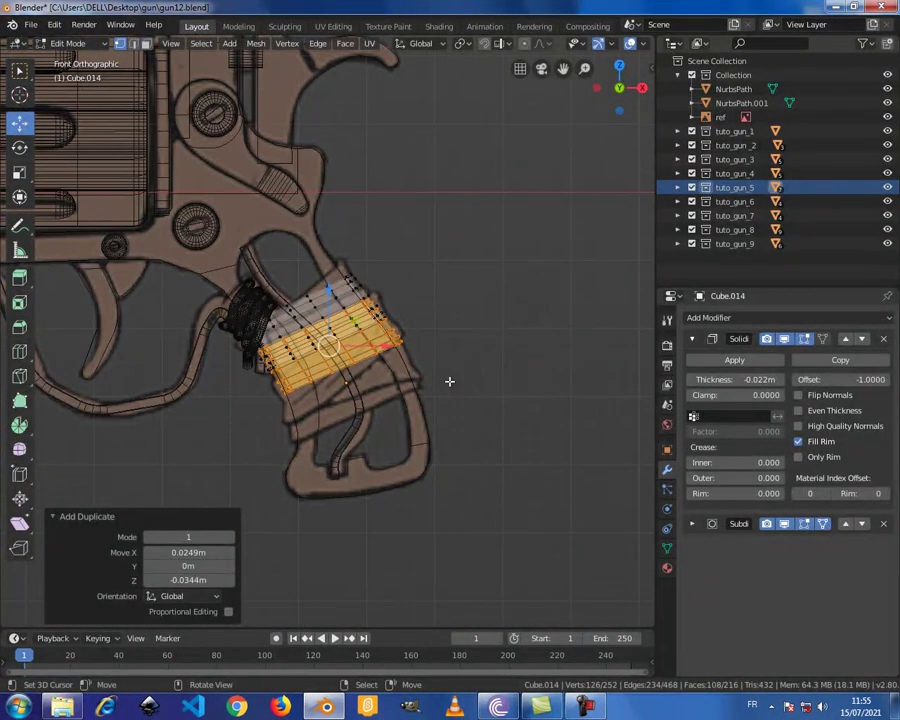
scroll(409, 376, "up", 3)
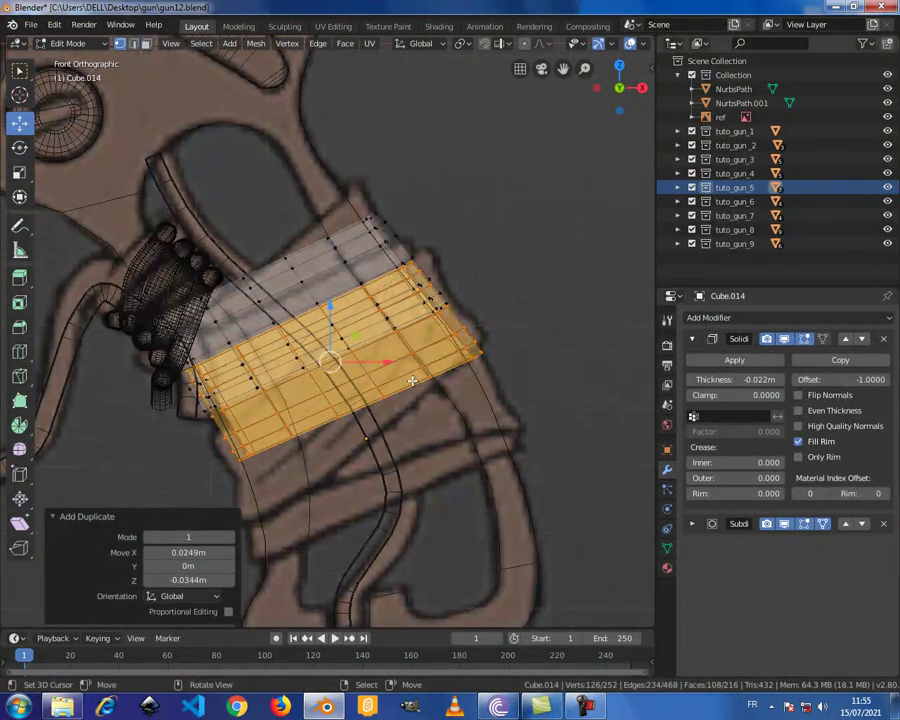
scroll(409, 376, "up", 1)
scroll(409, 376, "up", 2)
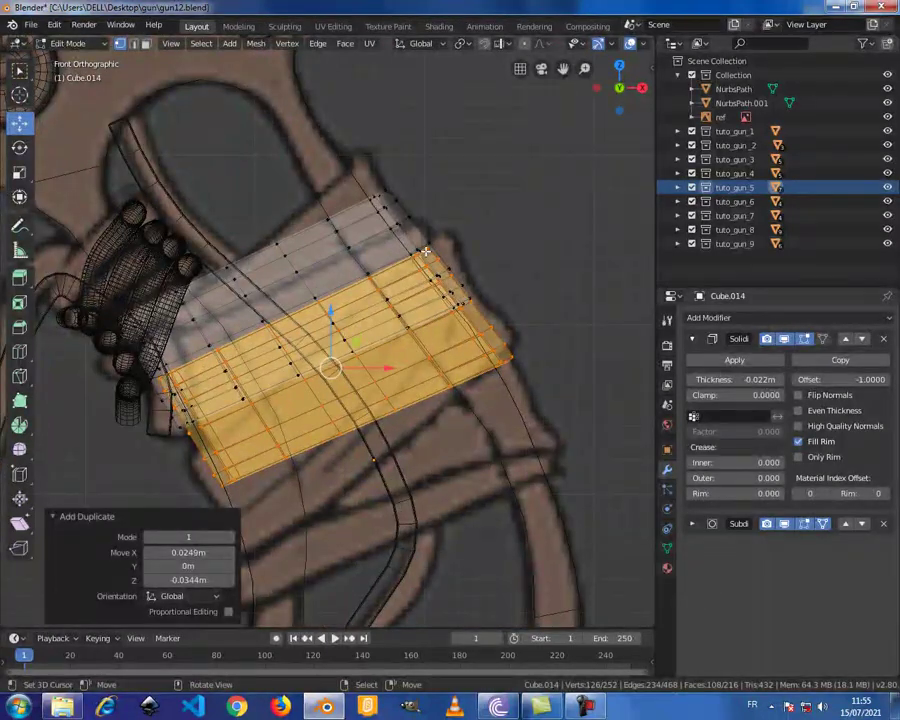
Step: Separate the copy by loose parts into its own object, then return to solid shading
key("p")
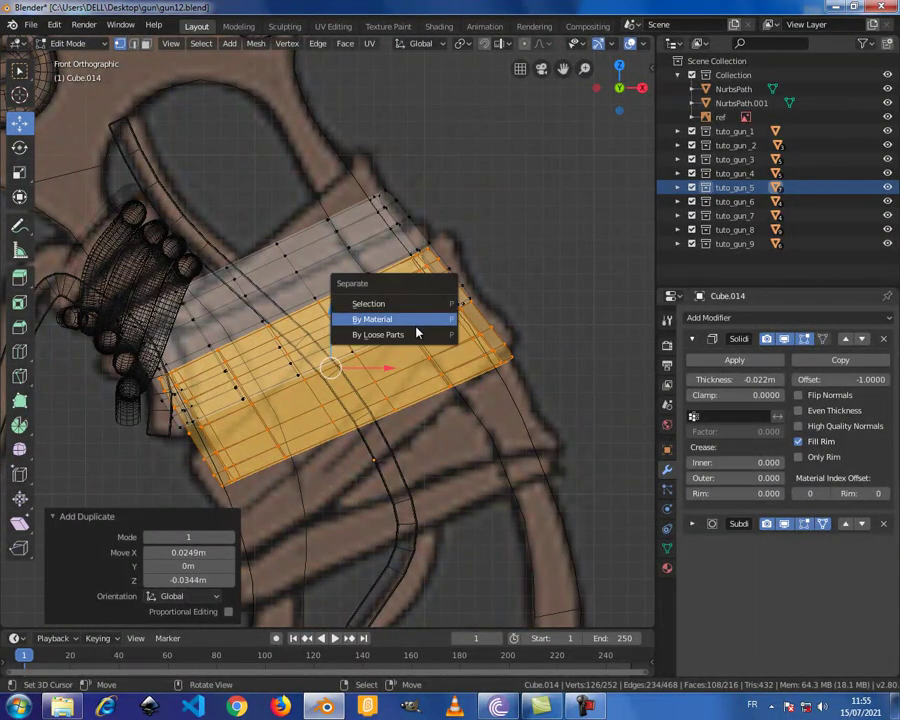
left_click(416, 331)
key("Tab")
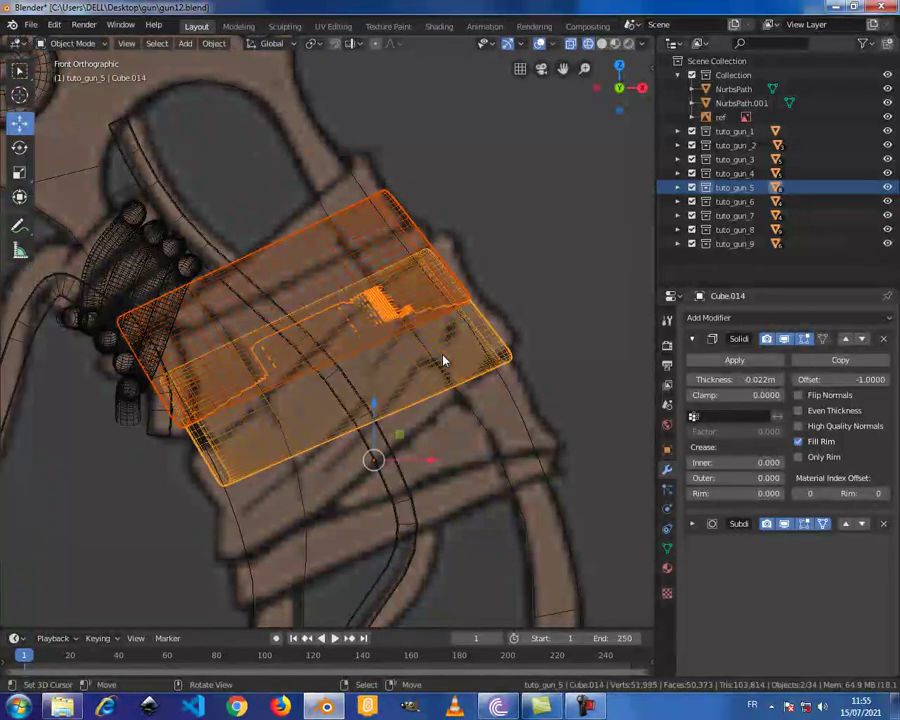
left_click(446, 365)
key("shift+z")
Step: Enter Edit Mode on the new band in see-through wireframe and clear its selection
left_click(448, 368)
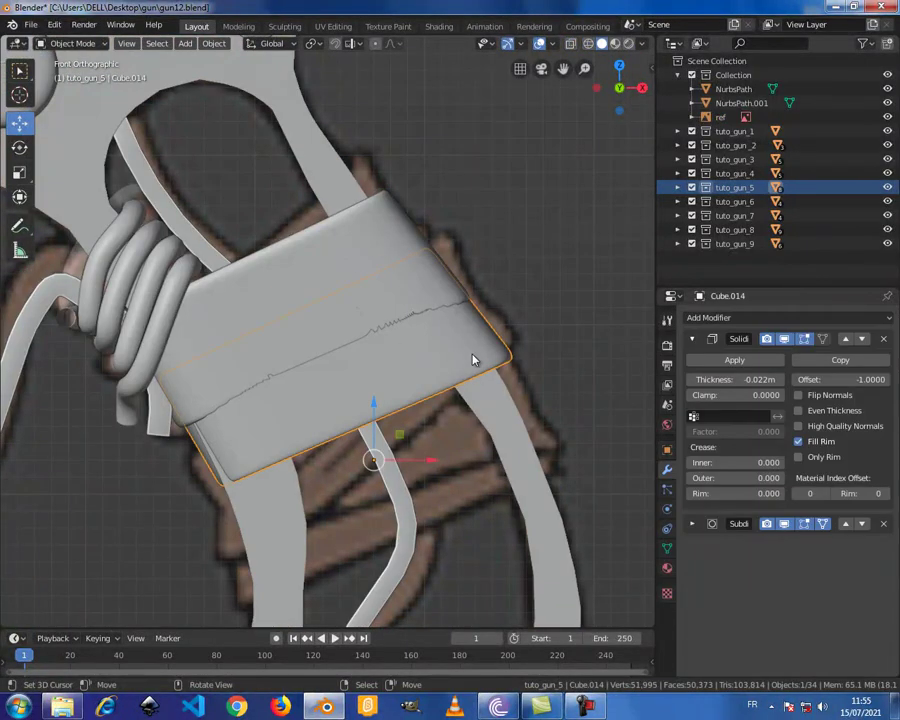
key("Tab")
key("a")
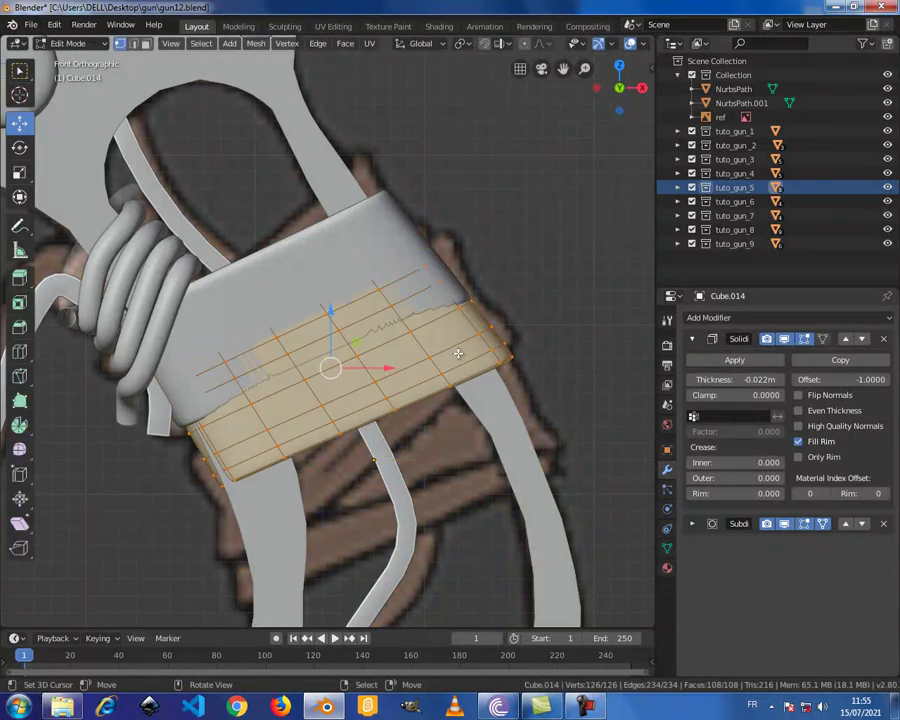
key("shift+z")
scroll(462, 358, "down", 3, "ctrl")
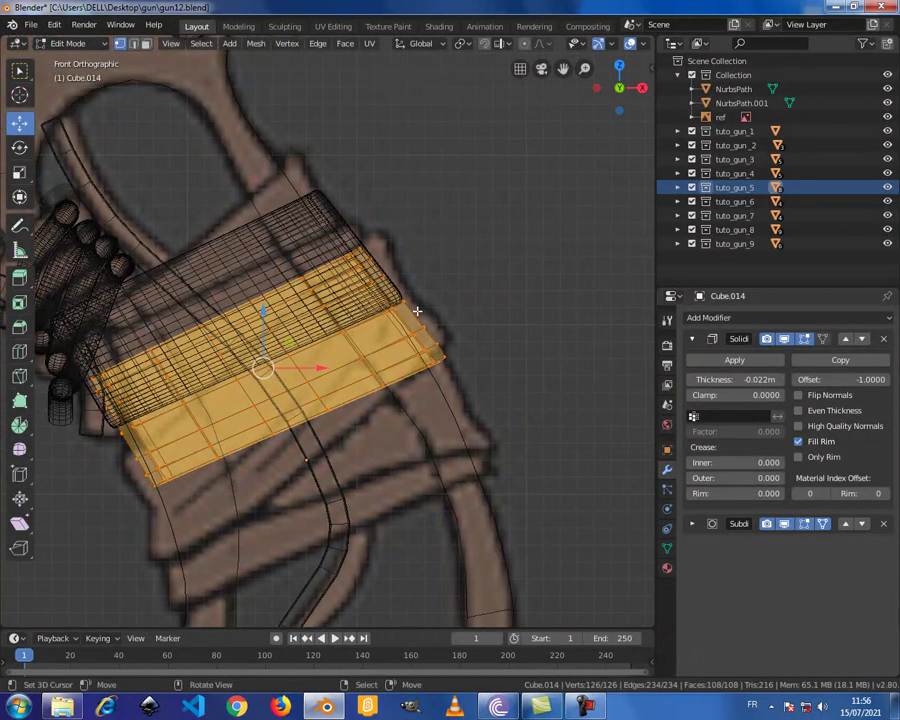
key("ctrl+z")
left_click(360, 257)
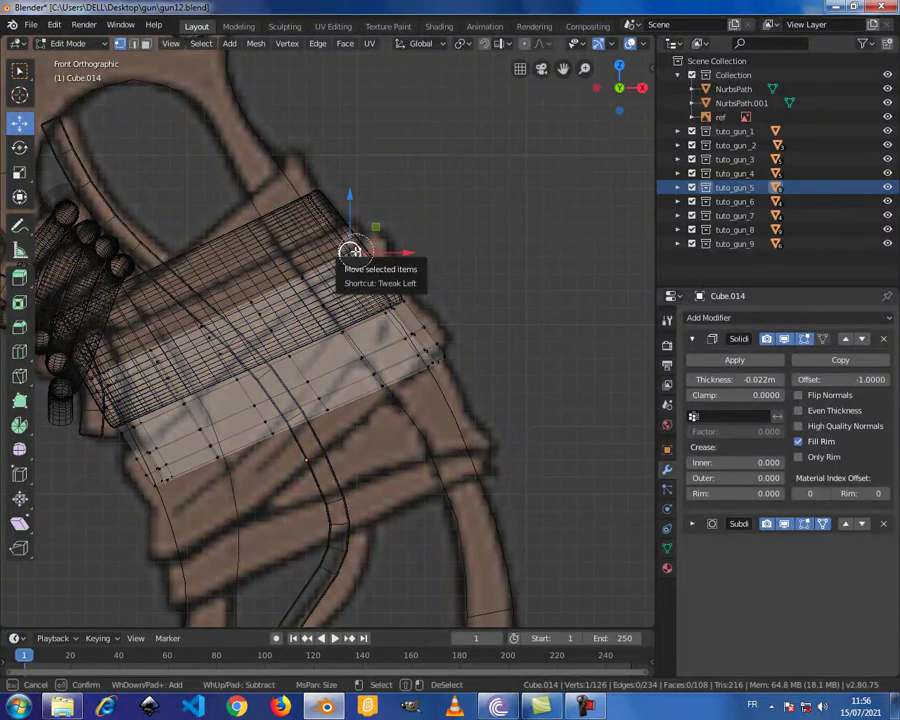
Step: Brush-select the band's right-edge vertex column and move it up and right
key("c")
mouse_move(388, 292)
left_mouse_down()
mouse_move(459, 384)
mouse_move(347, 234)
left_mouse_up()
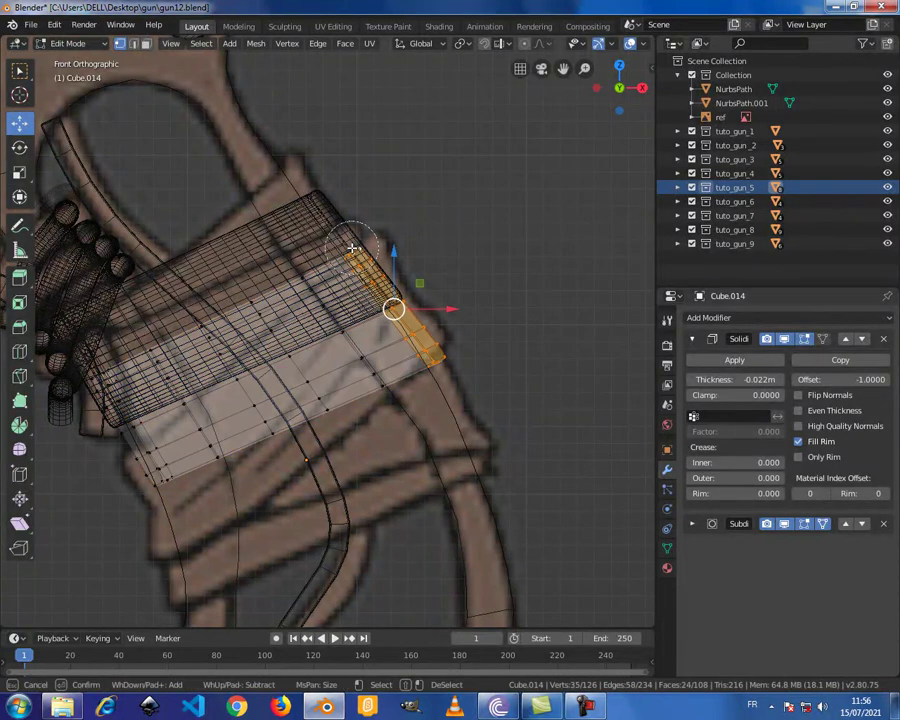
right_click(377, 279)
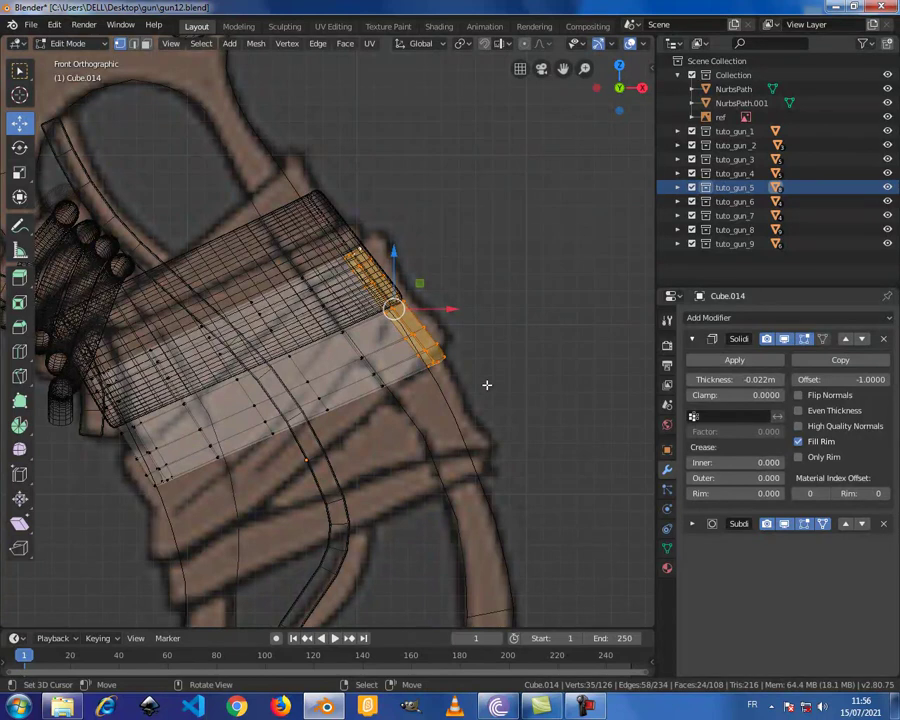
key("g")
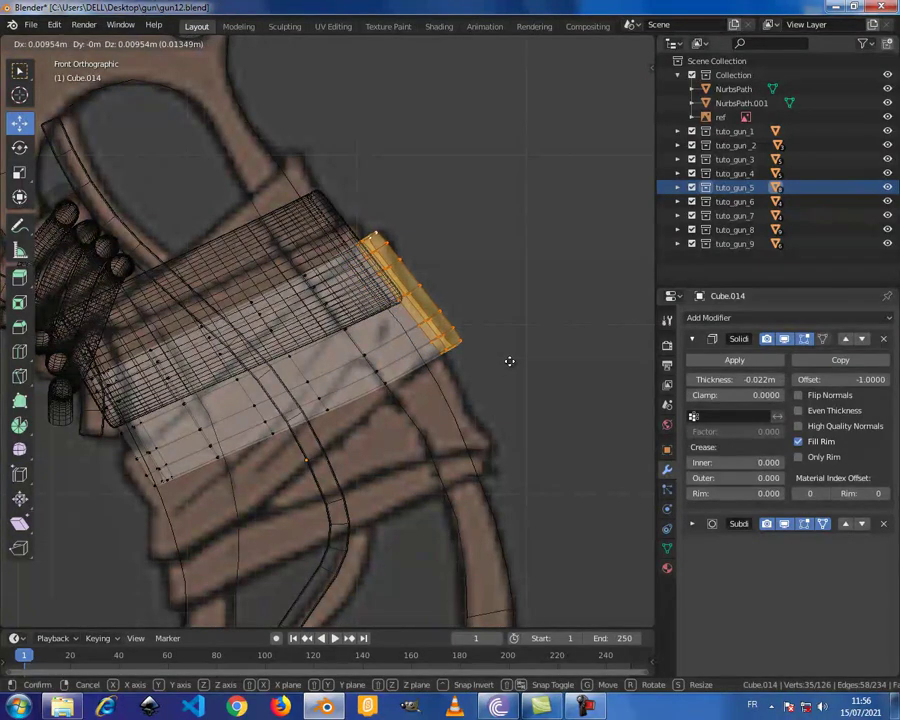
left_click(509, 361)
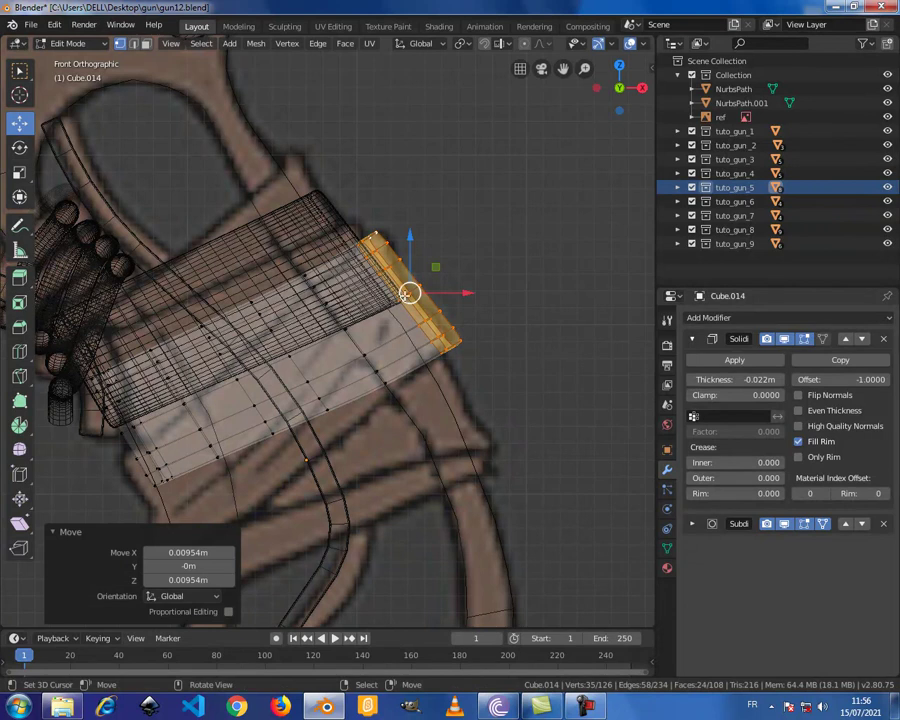
Step: Brush-select another vertex and move it with smooth proportional falloff
key("c")
right_click(421, 283)
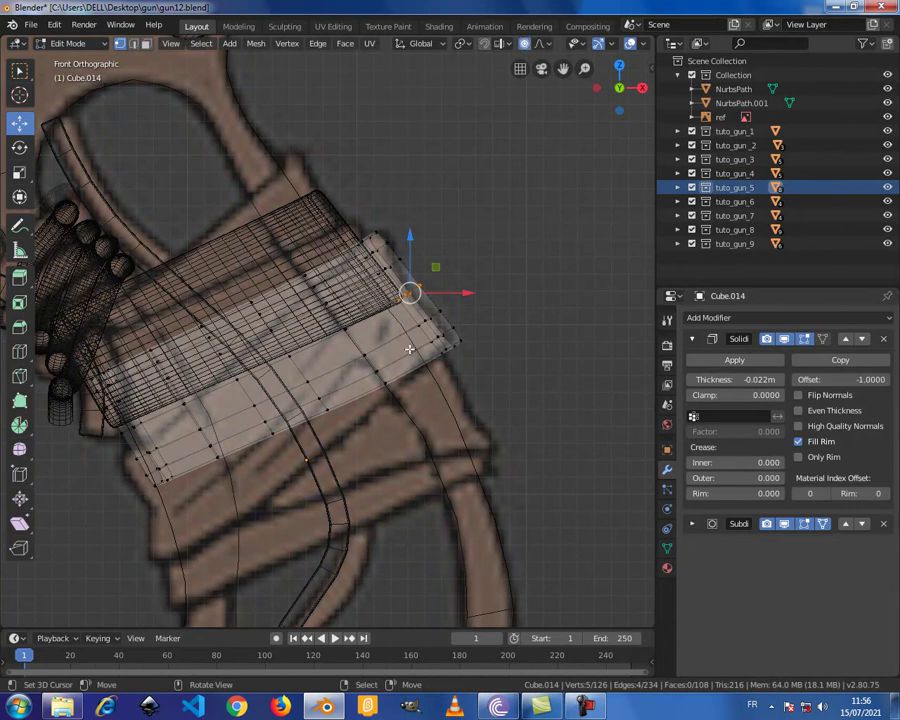
key("g")
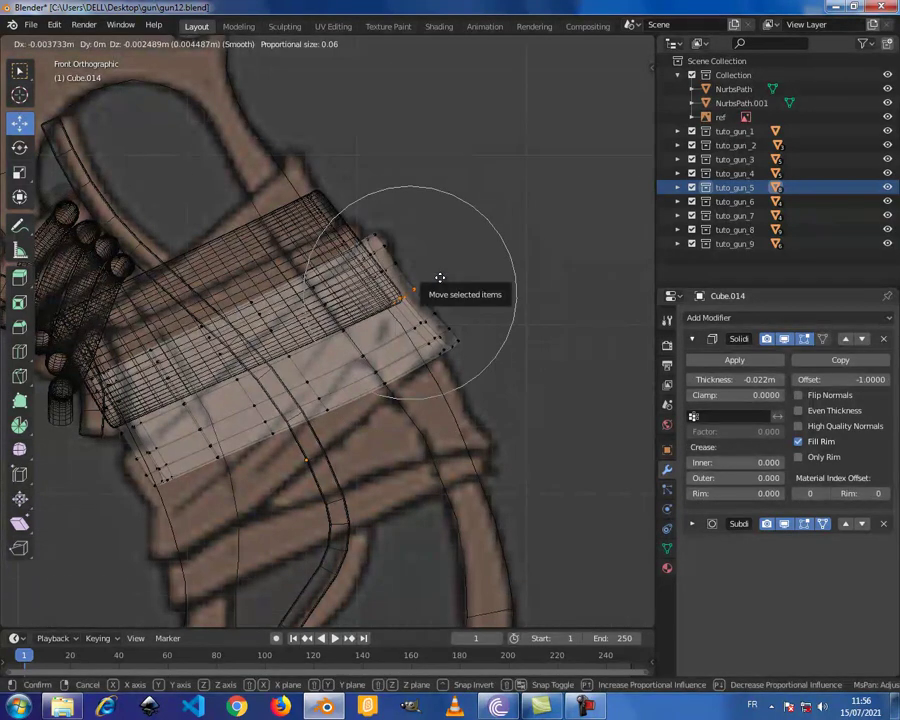
left_click(437, 280)
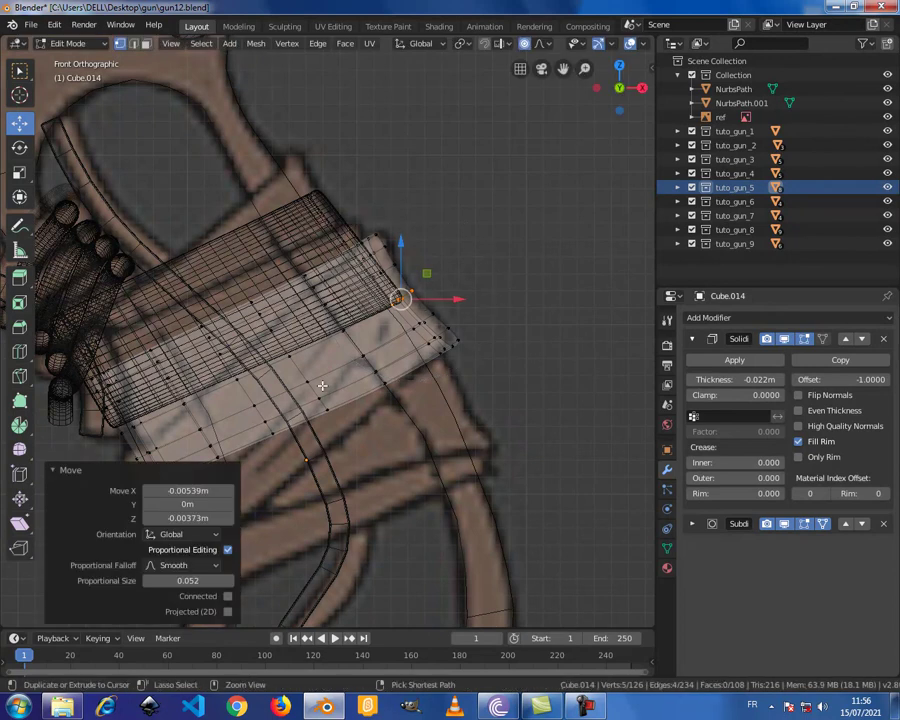
middle_click_drag(451, 347, 609, 347, "shift")
middle_click_drag(386, 435, 386, 384, "shift")
scroll(386, 384, "up", 1)
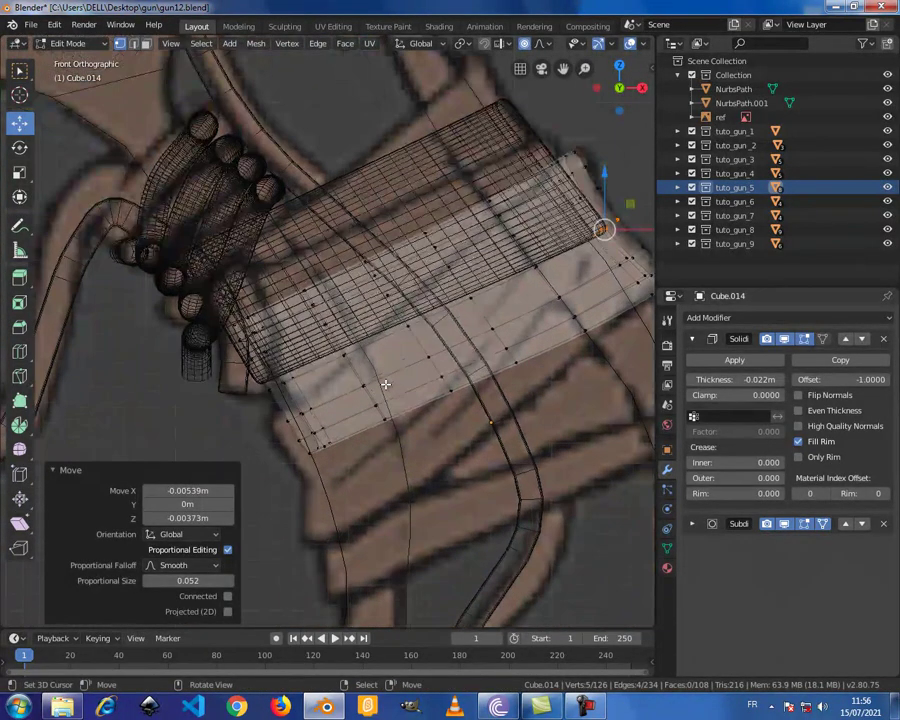
Step: Select a vertical loop at the tangled band edge and move it with smooth falloff
key("shift+z")
scroll(395, 392, "down", 2)
middle_click_drag(393, 383, 289, 358)
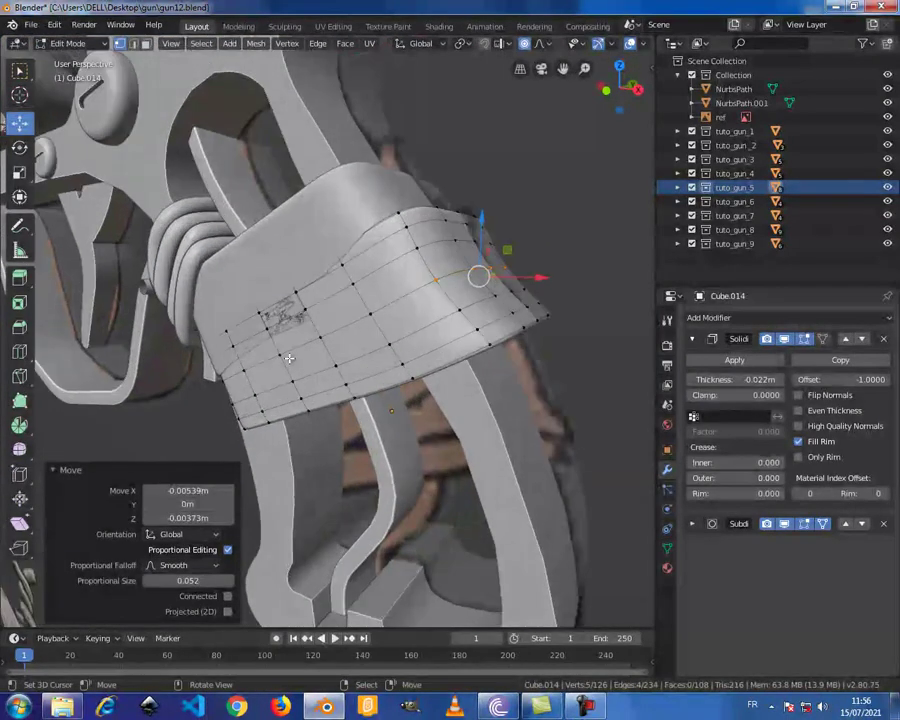
left_click(262, 319, "ctrl")
left_click_drag(258, 300, 319, 338)
left_click(305, 335, "alt")
middle_click_drag(305, 335, 295, 361)
key("g")
scroll(295, 361, "down", 3)
scroll(294, 361, "down", 2)
scroll(293, 362, "down", 3)
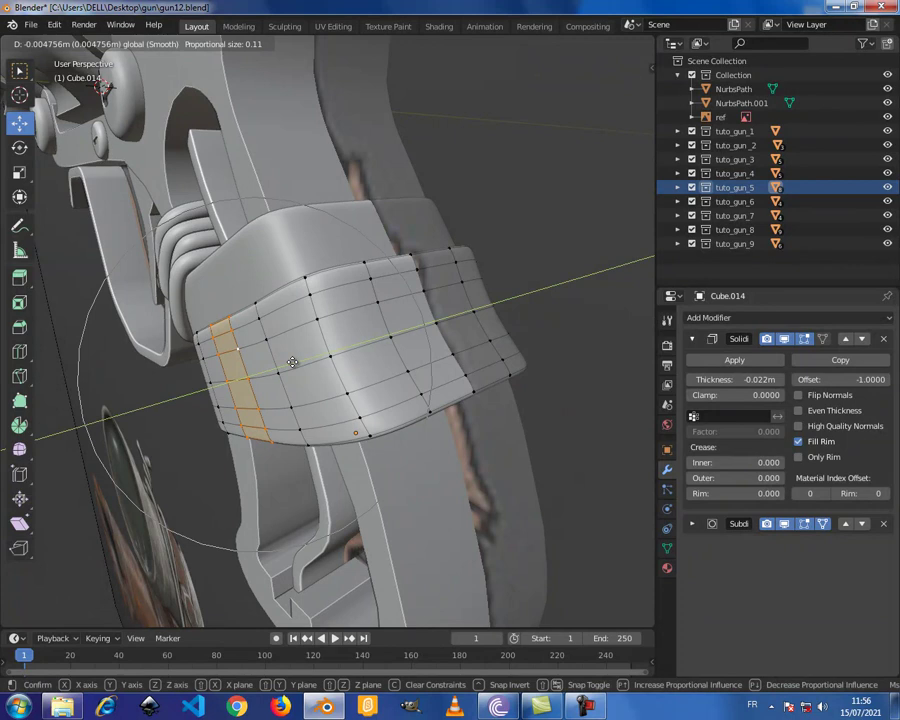
left_click(292, 362)
mouse_move(292, 362)
middle_mouse_down()
mouse_move(430, 331)
mouse_move(438, 321)
mouse_move(350, 372)
mouse_move(383, 379)
mouse_move(211, 379)
mouse_move(267, 362)
mouse_move(336, 365)
mouse_move(290, 366)
middle_mouse_up()
Step: Reselect Cube.014 and slide a vertical vertex loop along Y and X with smooth falloff
key("Tab")
left_click(287, 363)
key("Tab")
left_click(290, 355, "alt")
left_click_drag(334, 372, 346, 378)
mouse_move(346, 378)
middle_mouse_down()
mouse_move(291, 384)
mouse_move(297, 378)
mouse_move(343, 400)
mouse_move(356, 390)
middle_mouse_up()
left_click_drag(356, 390, 388, 408)
mouse_move(388, 408)
middle_mouse_down()
mouse_move(297, 342)
mouse_move(281, 343)
middle_mouse_up()
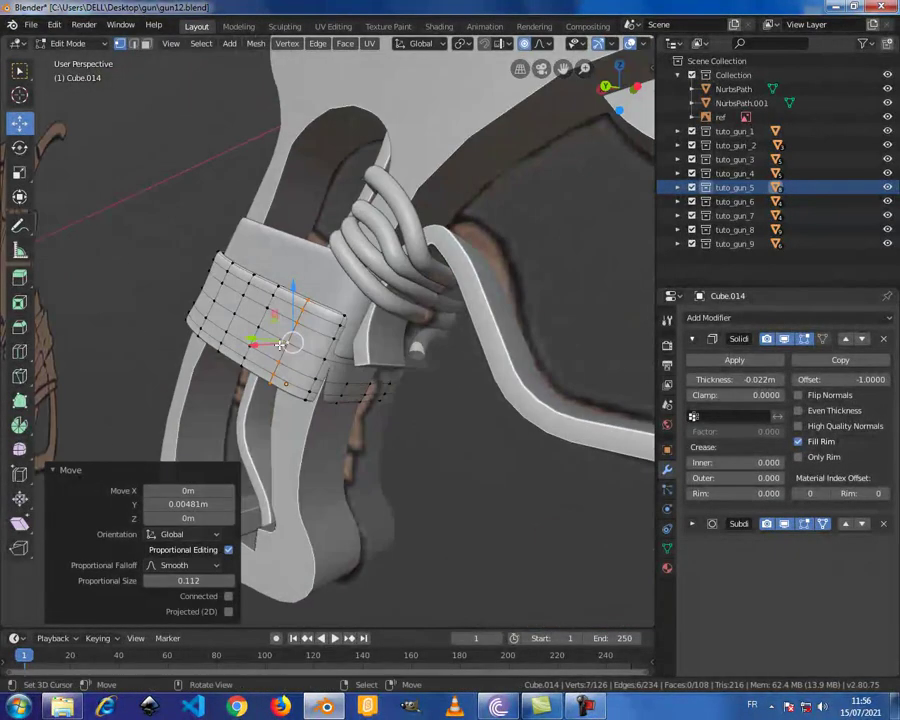
mouse_move(366, 387)
middle_mouse_down()
mouse_move(372, 354)
mouse_move(362, 355)
middle_mouse_up()
left_click_drag(362, 356, 351, 357)
mouse_move(351, 357)
middle_mouse_down()
mouse_move(425, 368)
mouse_move(456, 330)
middle_mouse_up()
mouse_move(287, 382)
middle_mouse_down()
mouse_move(285, 424)
mouse_move(261, 450)
mouse_move(364, 419)
mouse_move(372, 402)
middle_mouse_up()
Step: Move the selected band vertices along X with an enlarged falloff, then exit to Object Mode
key("g")
key("x")
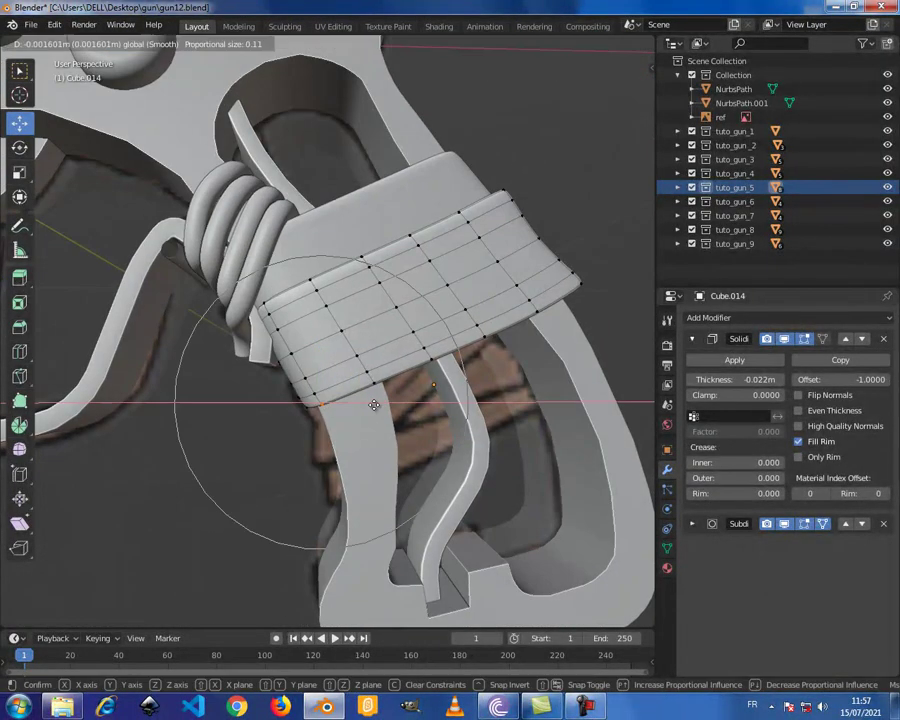
scroll(373, 404, "up", 2)
scroll(374, 404, "up", 1)
scroll(373, 405, "up", 1)
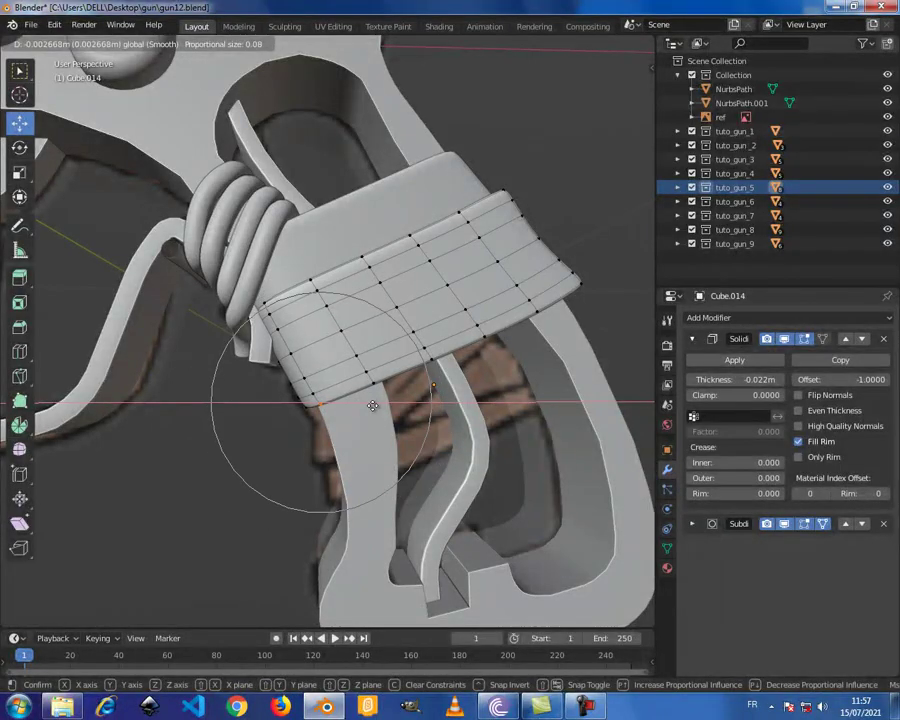
left_click(372, 405)
key("Tab")
Step: Nudge the band's vertices beside the coiled spring with a smooth-falloff move
key("alt+a")
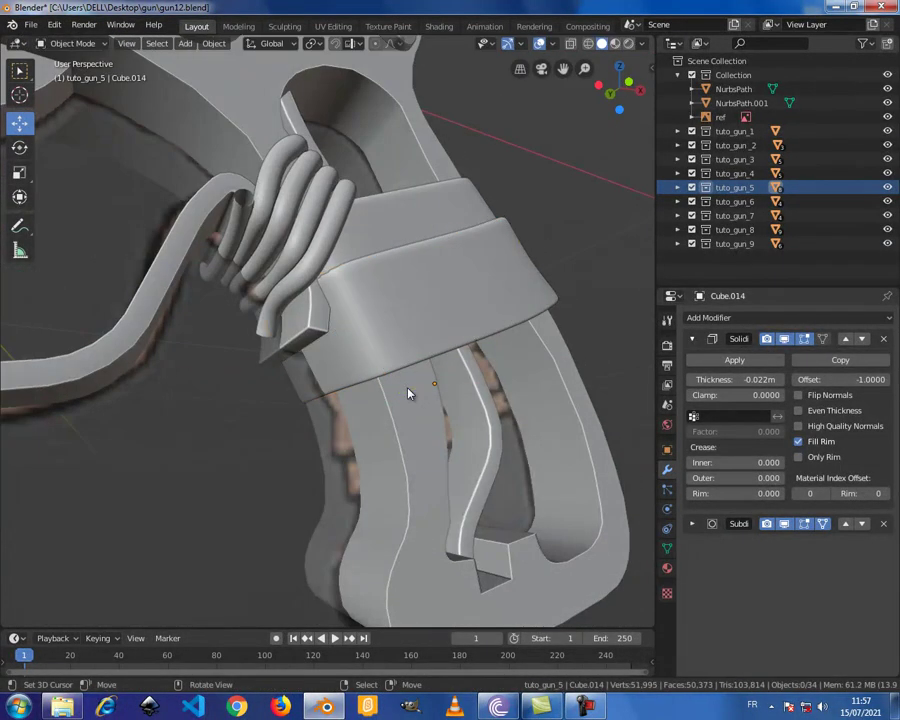
scroll(388, 372, "down", 4)
mouse_move(382, 372)
middle_mouse_down()
mouse_move(368, 388)
mouse_move(354, 368)
middle_mouse_up()
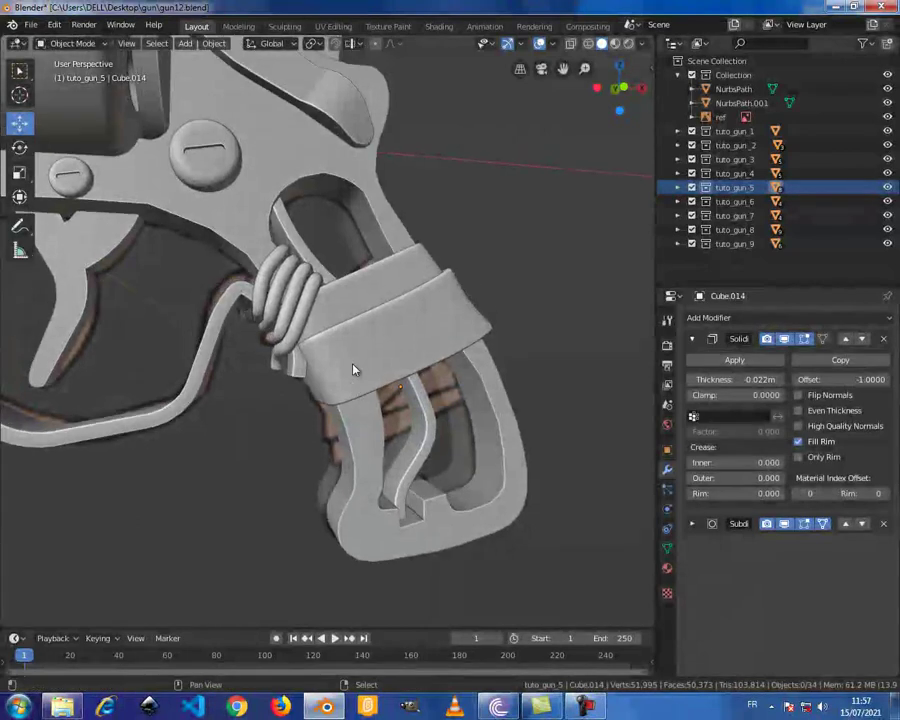
scroll(340, 378, "up", 5)
left_click(333, 383)
key("Tab")
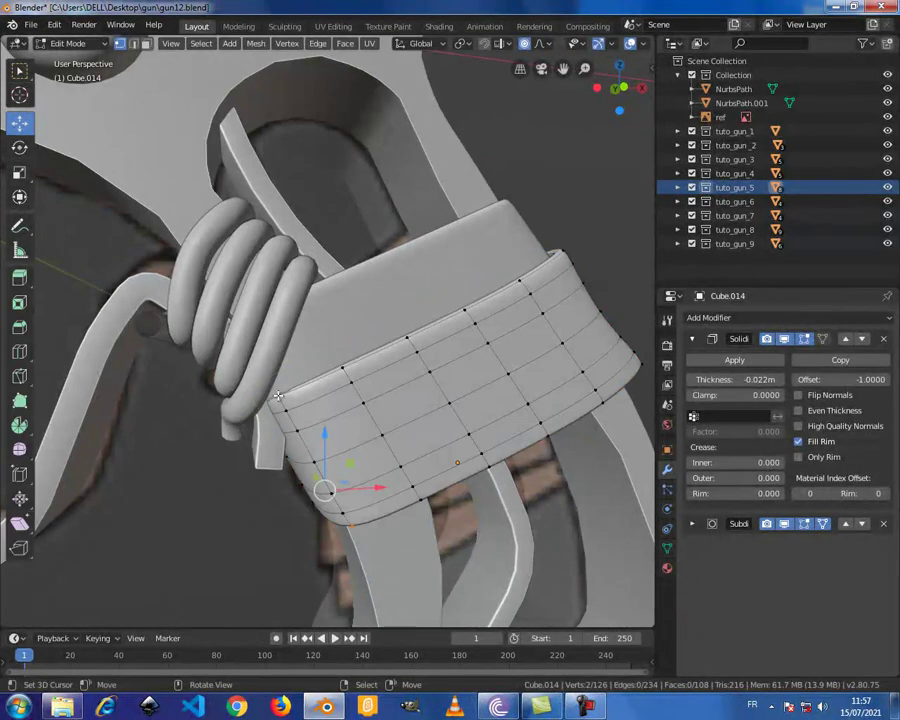
mouse_move(317, 389)
middle_mouse_down()
mouse_move(340, 328)
mouse_move(334, 386)
middle_mouse_up()
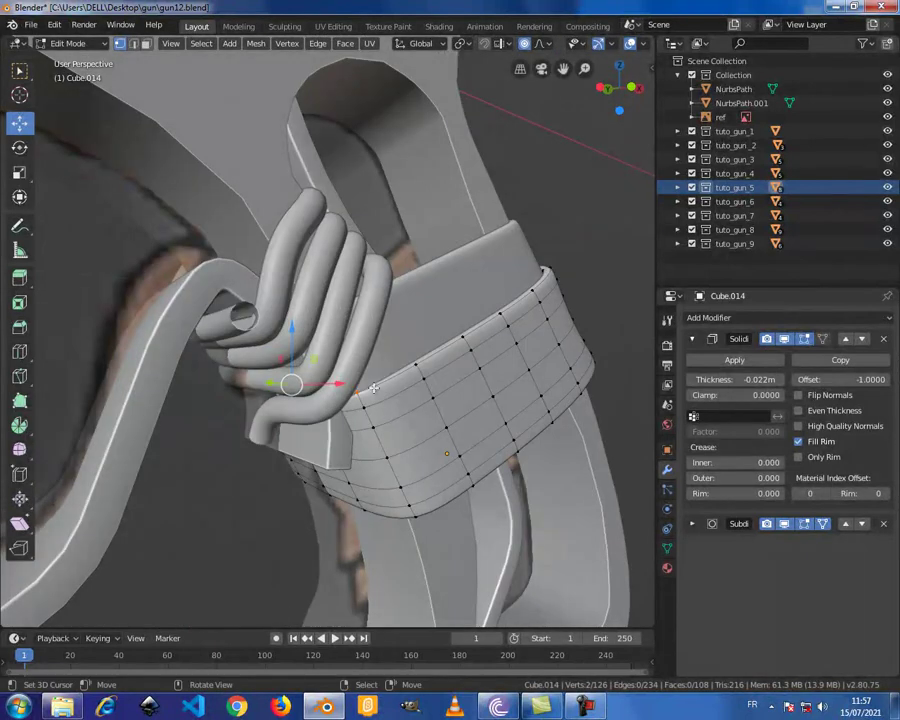
key("g")
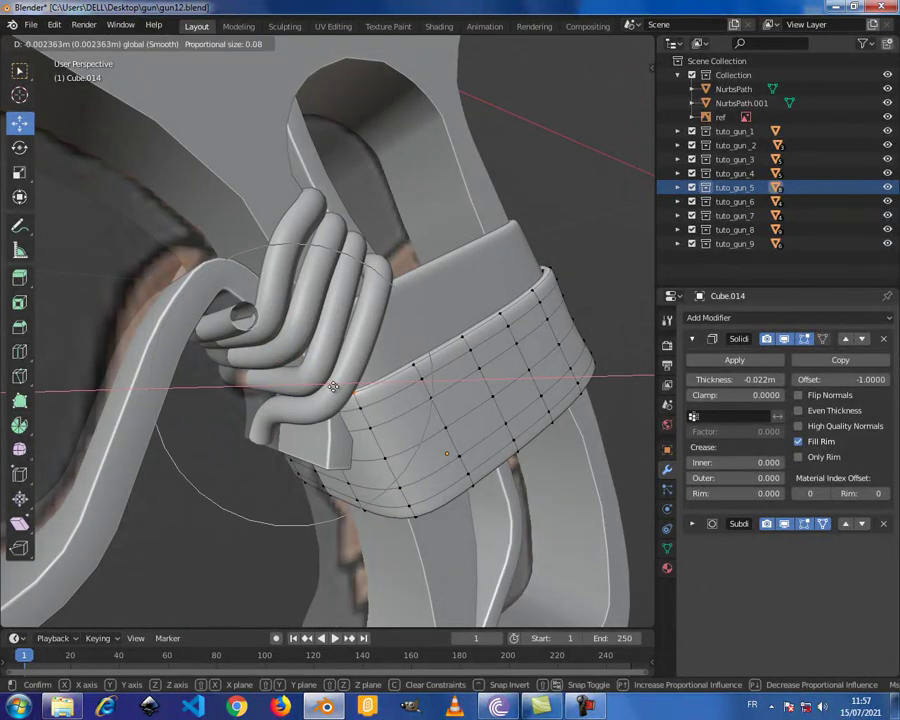
left_click(333, 387)
key("Tab")
Step: Select the Cube.014 band and isolate it in Local View
mouse_move(404, 438)
middle_mouse_down()
mouse_move(442, 408)
mouse_move(434, 454)
mouse_move(367, 450)
mouse_move(443, 403)
middle_mouse_up()
left_click(446, 405)
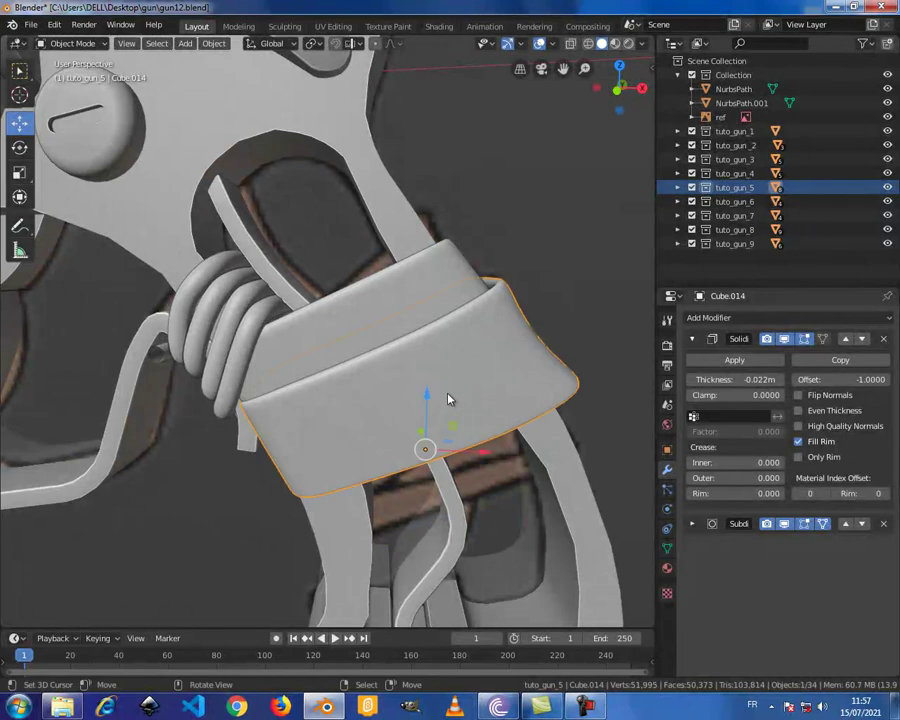
key("KP_Divide")
middle_click_drag(444, 394, 384, 401)
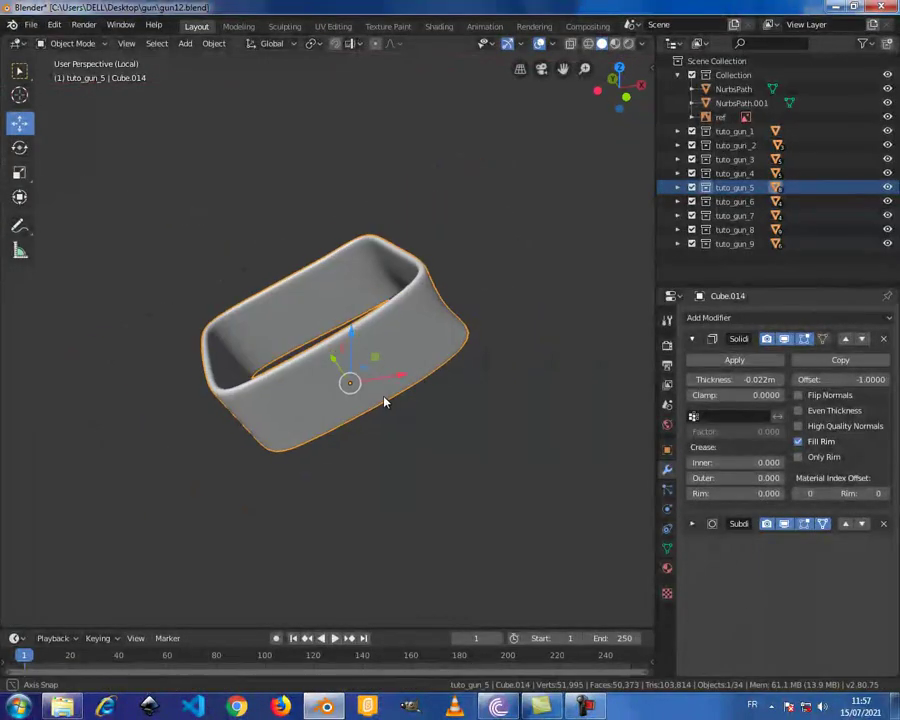
Step: Mark the band's top and bottom rim edge loops as UV seams
key("Tab")
left_click(369, 312, "alt")
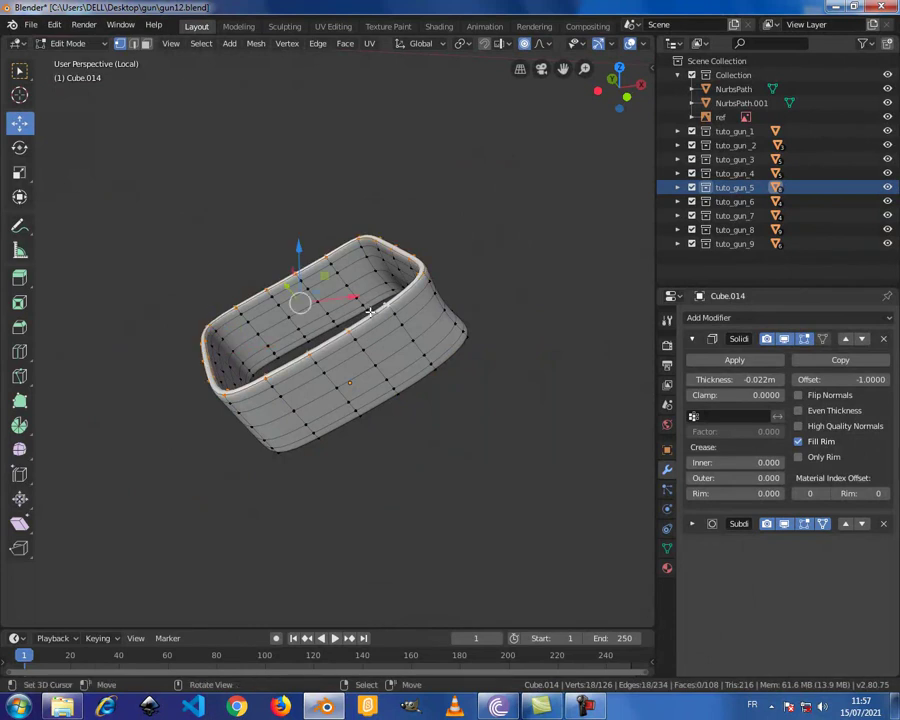
key("ctrl+e")
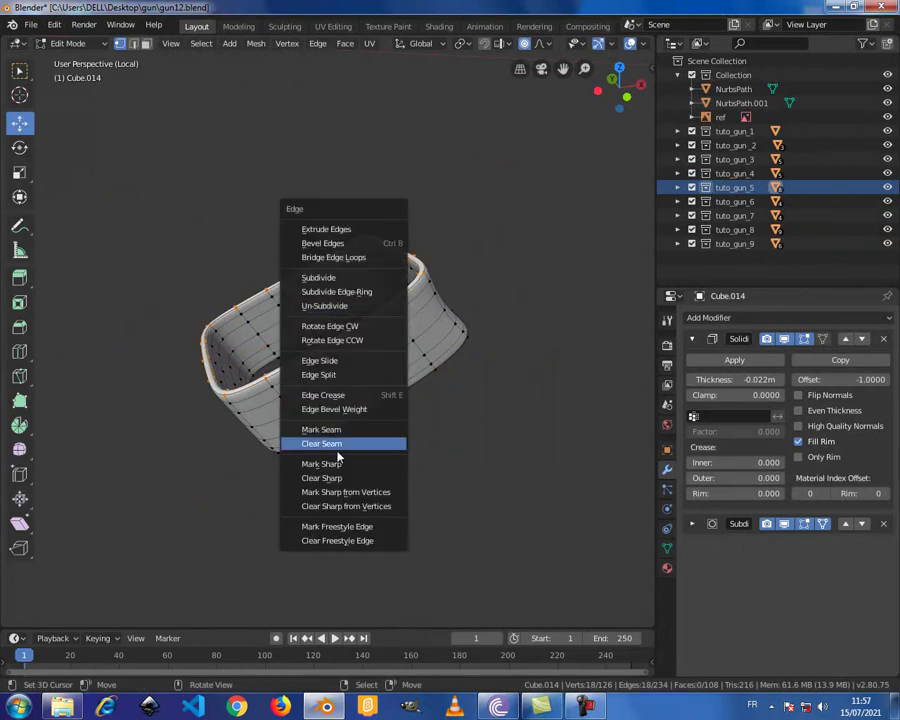
left_click(329, 433)
mouse_move(329, 433)
middle_mouse_down()
mouse_move(380, 384)
mouse_move(380, 367)
middle_mouse_up()
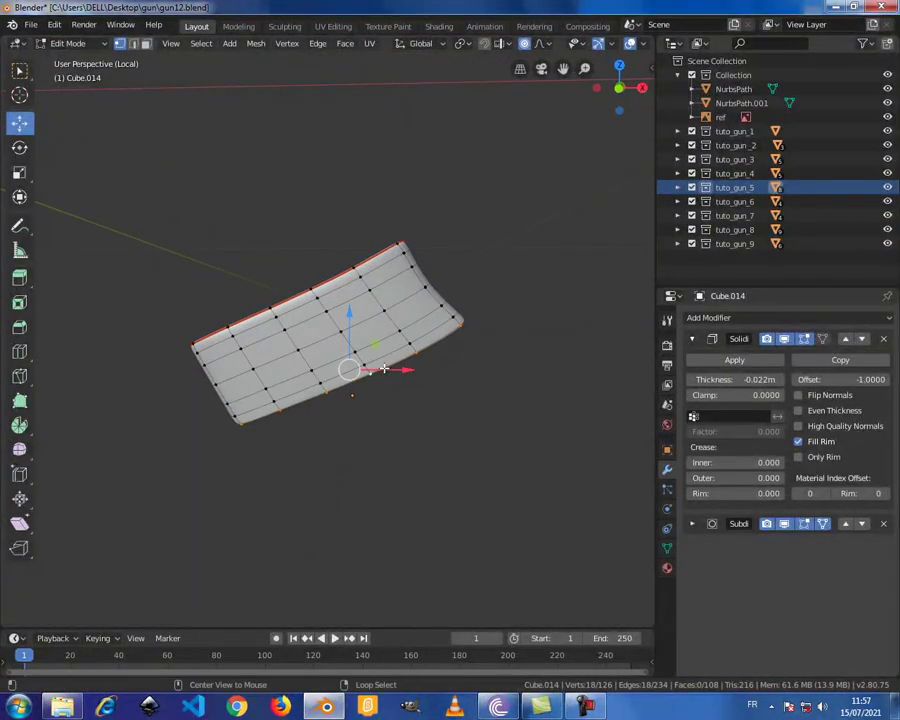
key("ctrl+e")
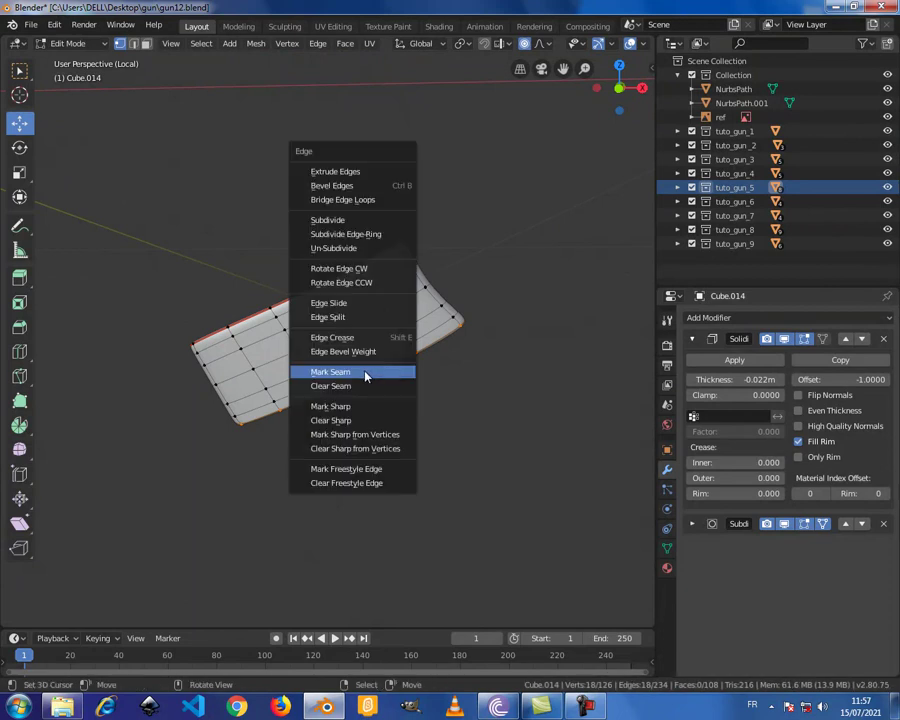
left_click(365, 376)
mouse_move(364, 372)
middle_mouse_down()
mouse_move(315, 396)
mouse_move(315, 408)
mouse_move(437, 391)
mouse_move(291, 402)
mouse_move(297, 314)
mouse_move(294, 395)
mouse_move(233, 202)
mouse_move(278, 338)
mouse_move(315, 306)
middle_mouse_up()
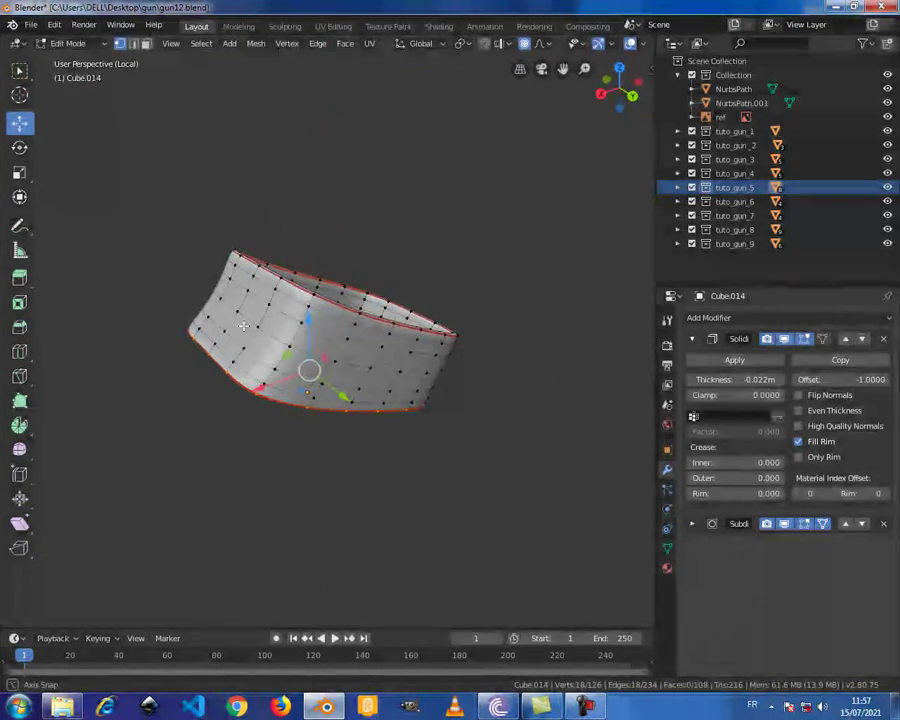
Step: In edge select mode, mark a vertical edge loop as a seam, then leave Local View
left_click(311, 296)
key("ctrl+Tab")
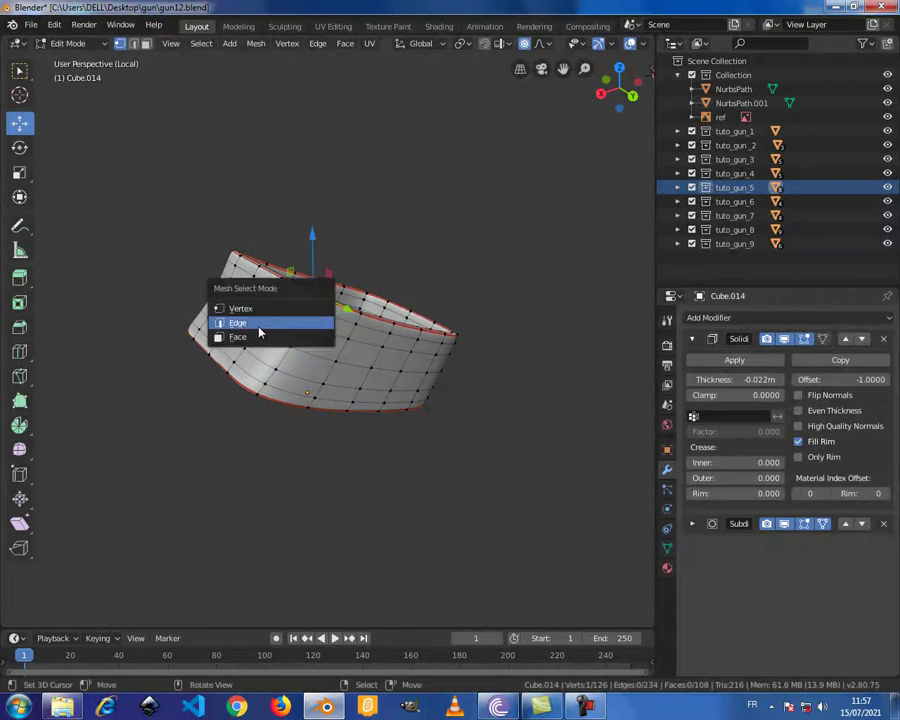
left_click(260, 322)
left_click(306, 345, "alt")
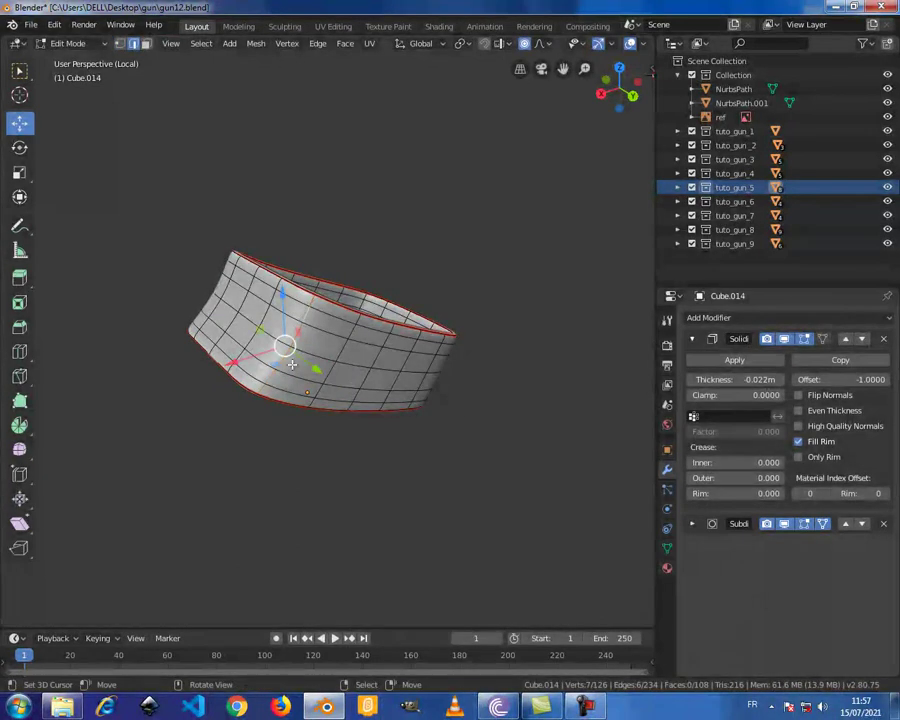
key("ctrl+e")
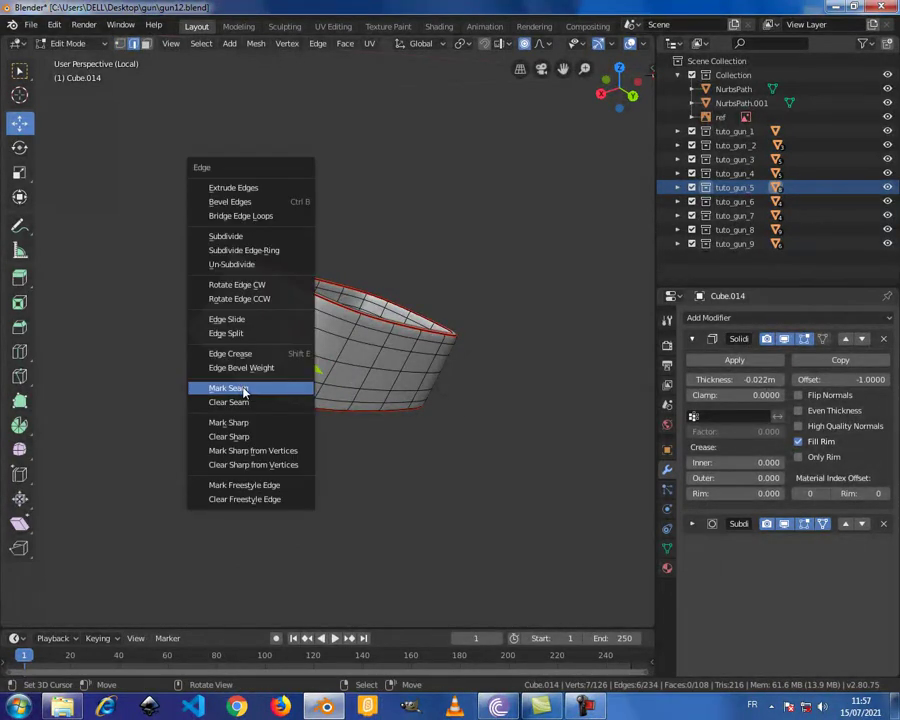
left_click(241, 391)
middle_click_drag(334, 377, 450, 349)
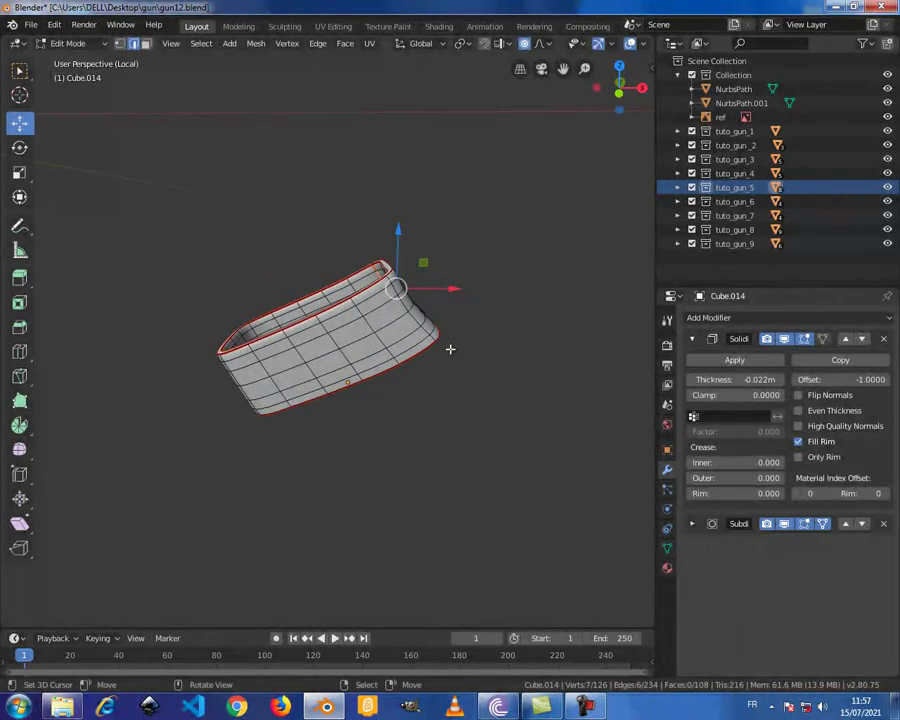
key("KP_Divide")
key("Tab")
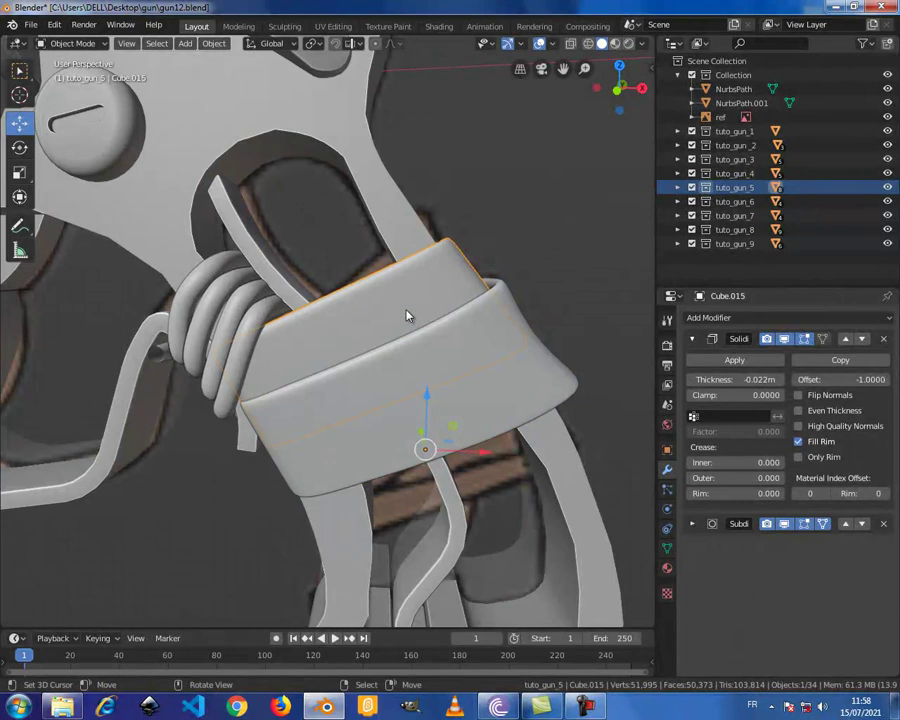
Step: In Local View, mark Cube.015's top rim, bottom rim and a vertical loop as UV seams
key("KP_Divide")
key("Tab")
mouse_move(408, 307)
middle_mouse_down()
mouse_move(369, 327)
mouse_move(465, 338)
mouse_move(484, 356)
mouse_move(370, 399)
mouse_move(432, 384)
mouse_move(378, 381)
middle_mouse_up()
left_click(369, 327, "alt")
key("ctrl+e")
left_click(370, 329)
key("ctrl+e")
left_click(465, 338)
left_click(372, 366, "alt")
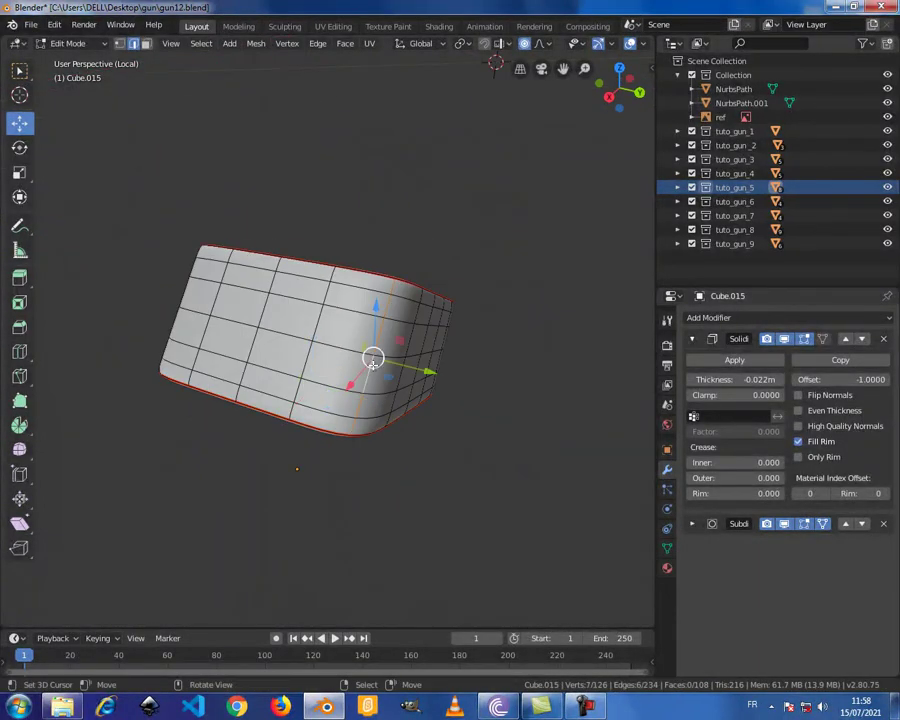
key("ctrl+e")
left_click(374, 366)
mouse_move(382, 375)
middle_mouse_down()
mouse_move(398, 372)
mouse_move(374, 340)
mouse_move(442, 333)
middle_mouse_up()
Step: Return to the full gun in front view and save gun12.blend
key("KP_Divide")
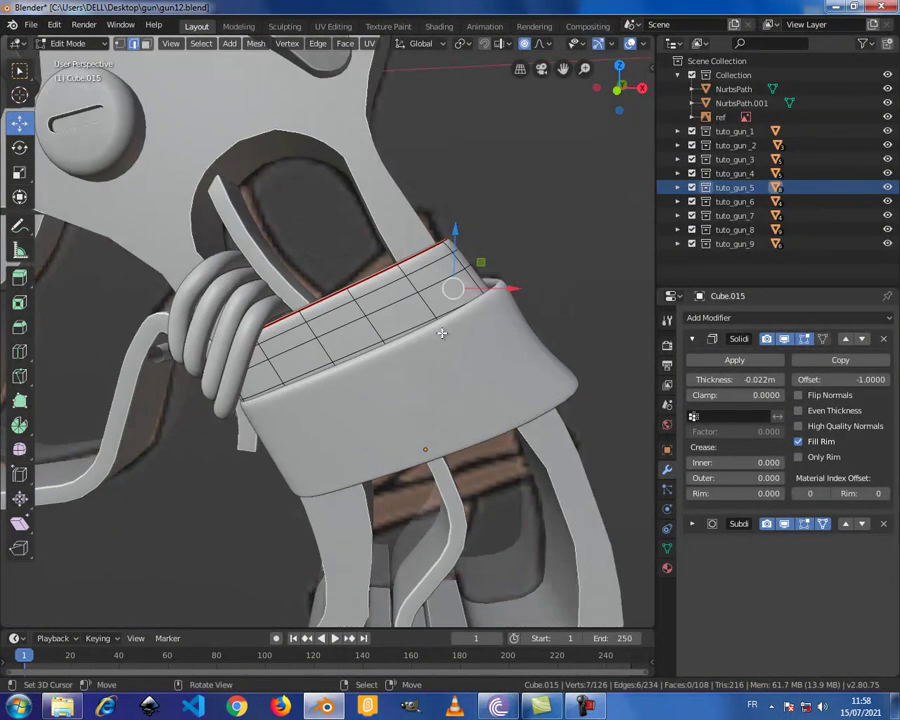
key("KP_1")
middle_click_drag(440, 330, 294, 390, "shift")
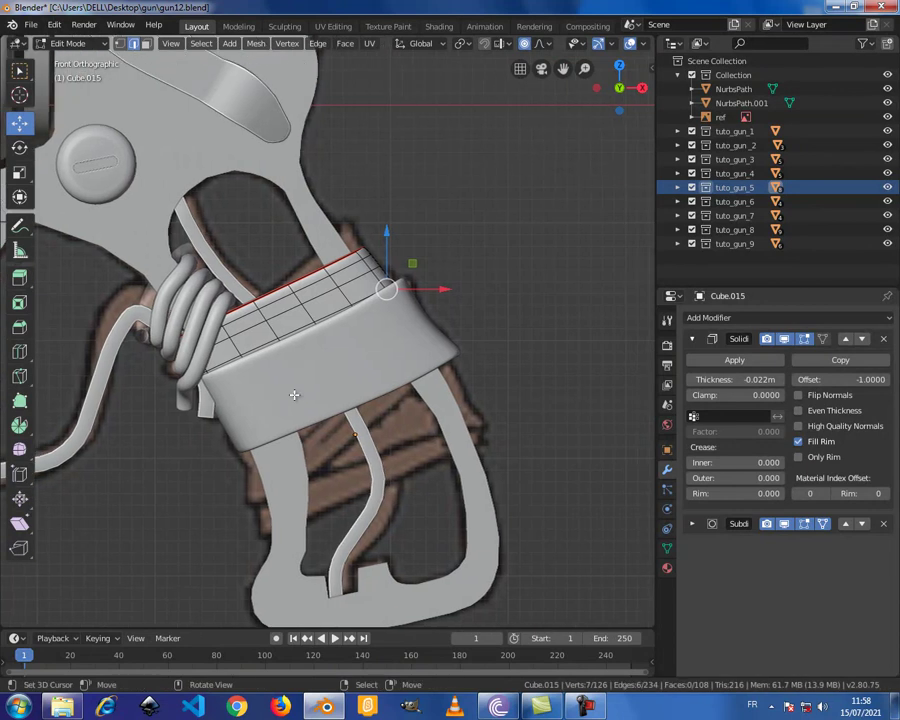
key("ctrl+s")
scroll(345, 395, "down", 1)
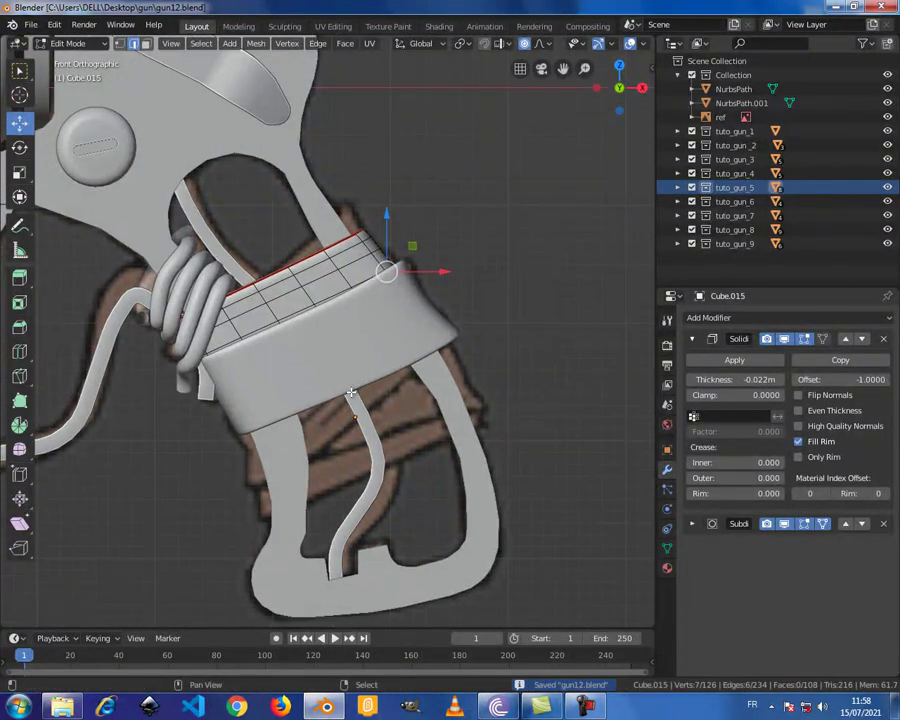
Step: Select the first band Cube.014 and edit its mesh with X-ray enabled
key("Tab")
scroll(350, 398, "up", 2)
left_click(352, 402)
key("Tab")
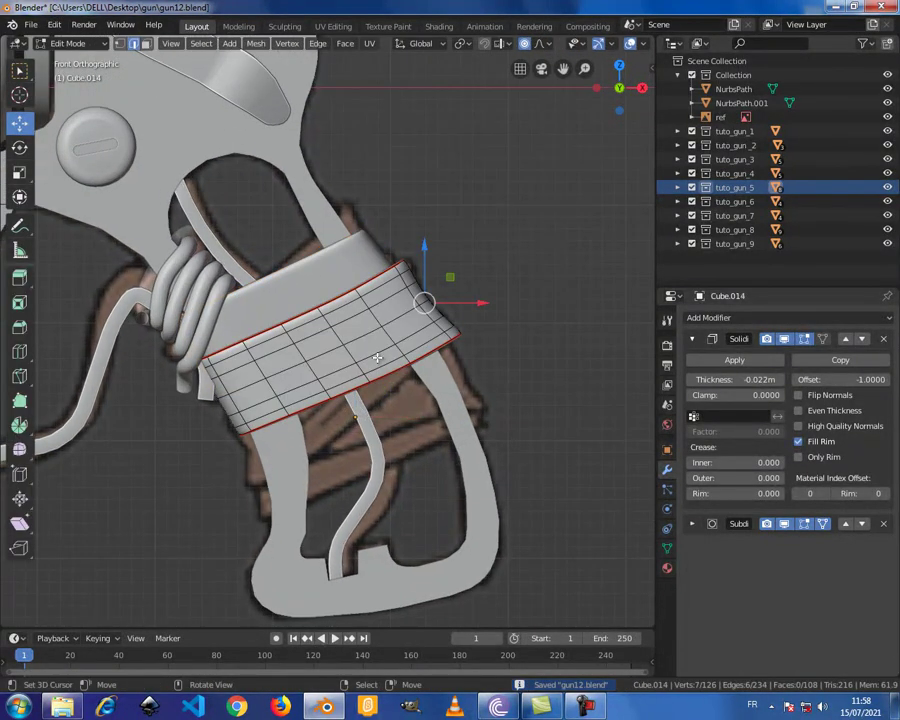
key("alt+z")
scroll(380, 360, "up", 1)
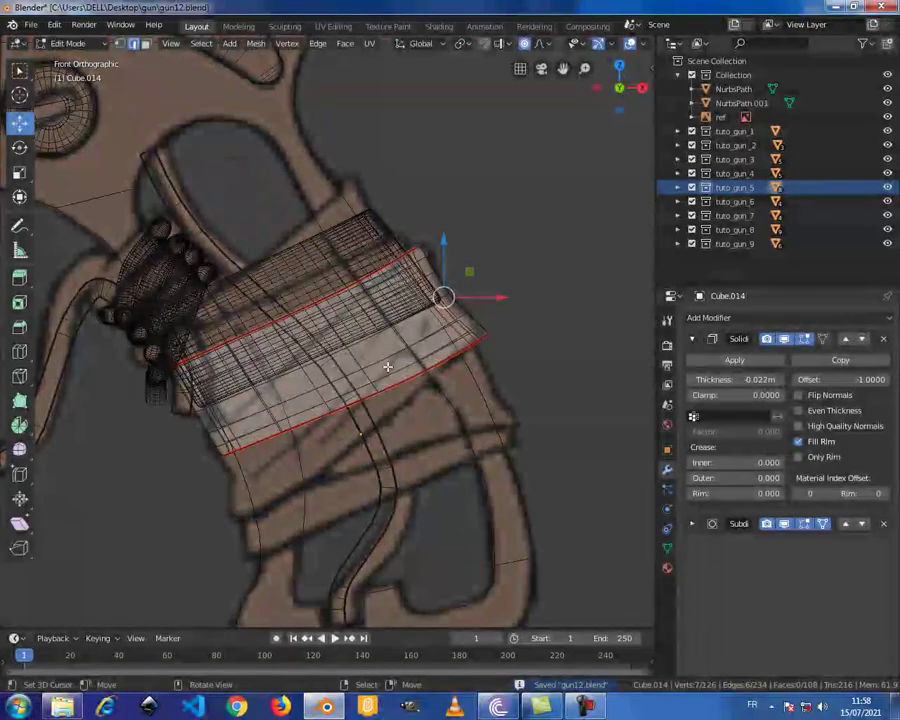
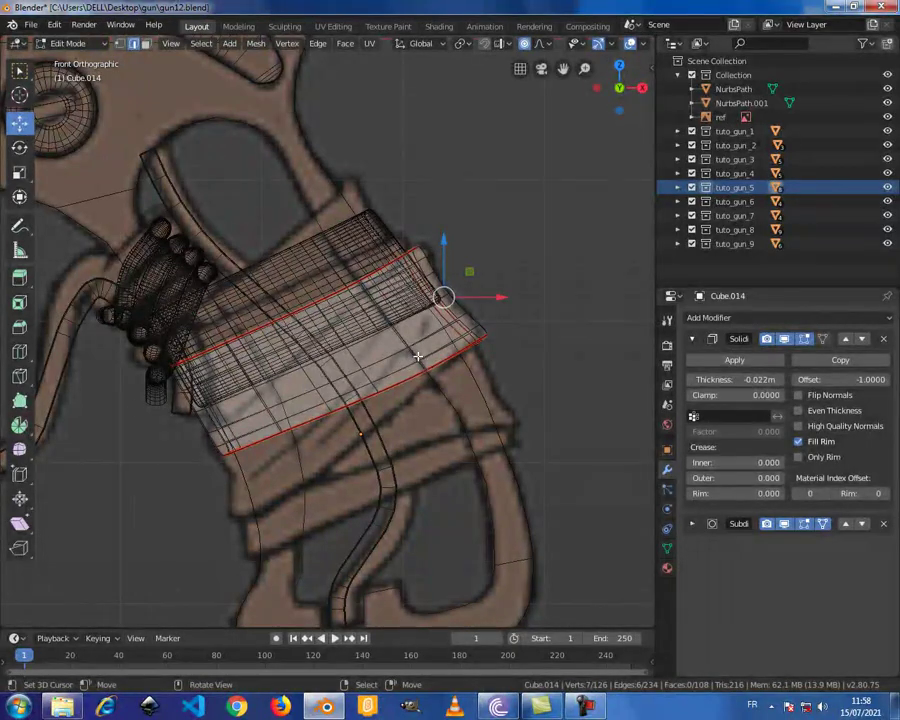
Step: Duplicate the band, place the copy just below the original, and separate it into its own object
key("a")
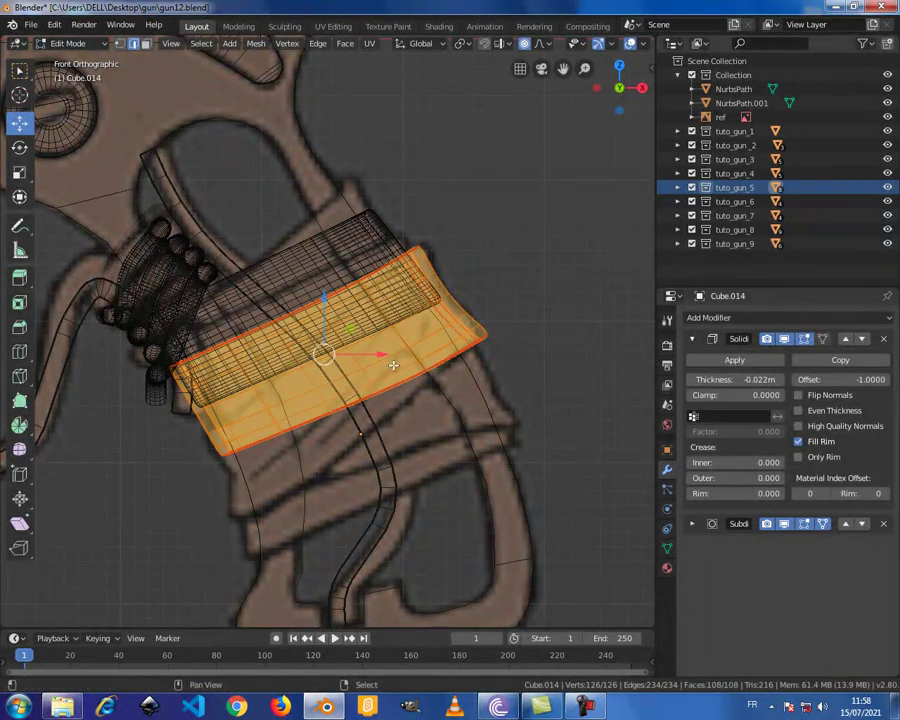
key("shift+d")
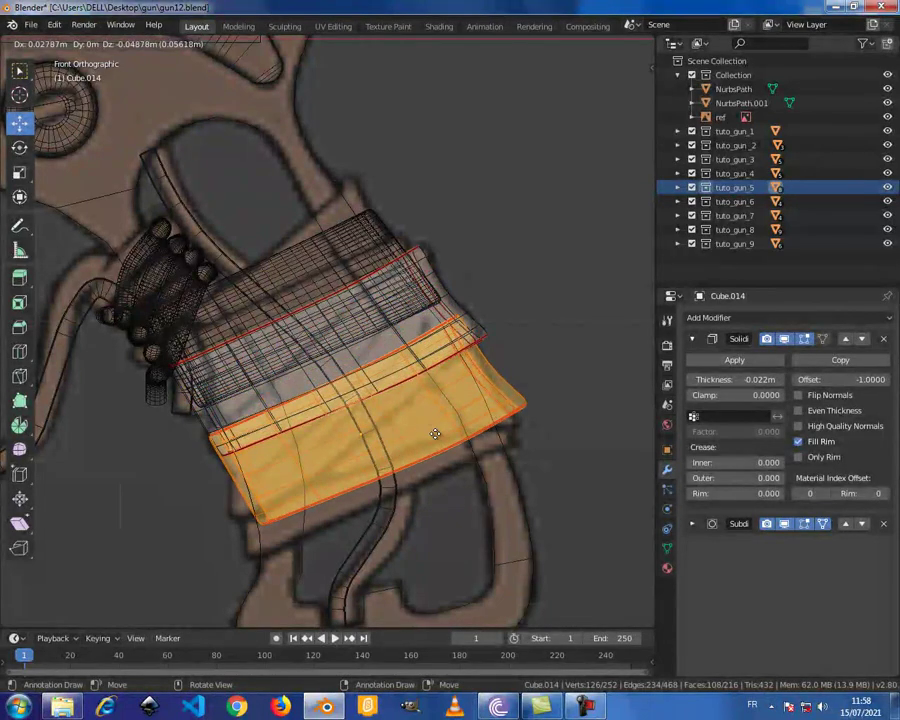
left_click(435, 433)
key("r")
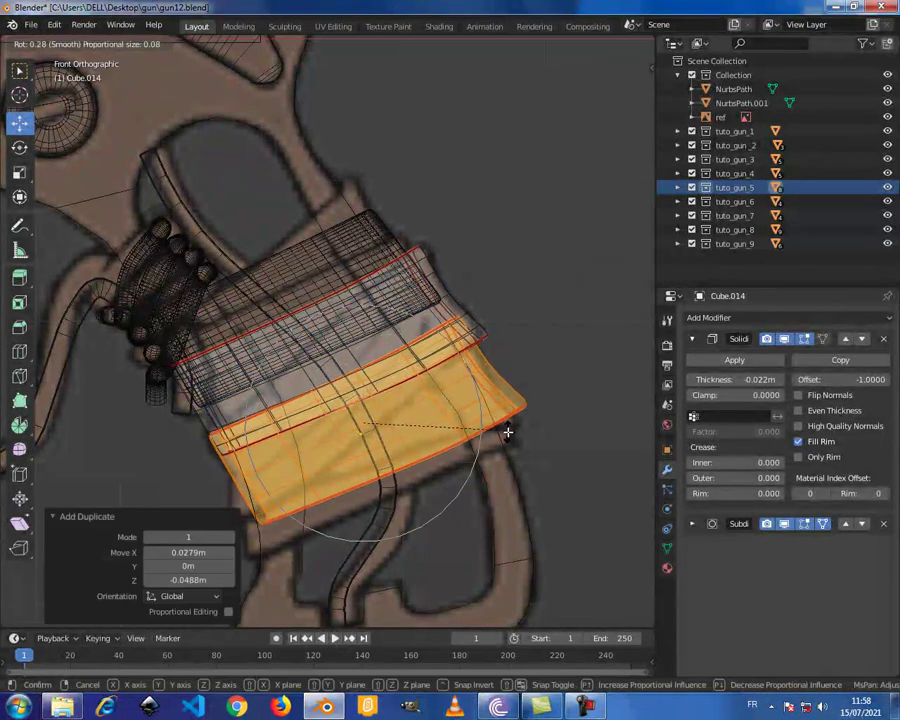
right_click(508, 440)
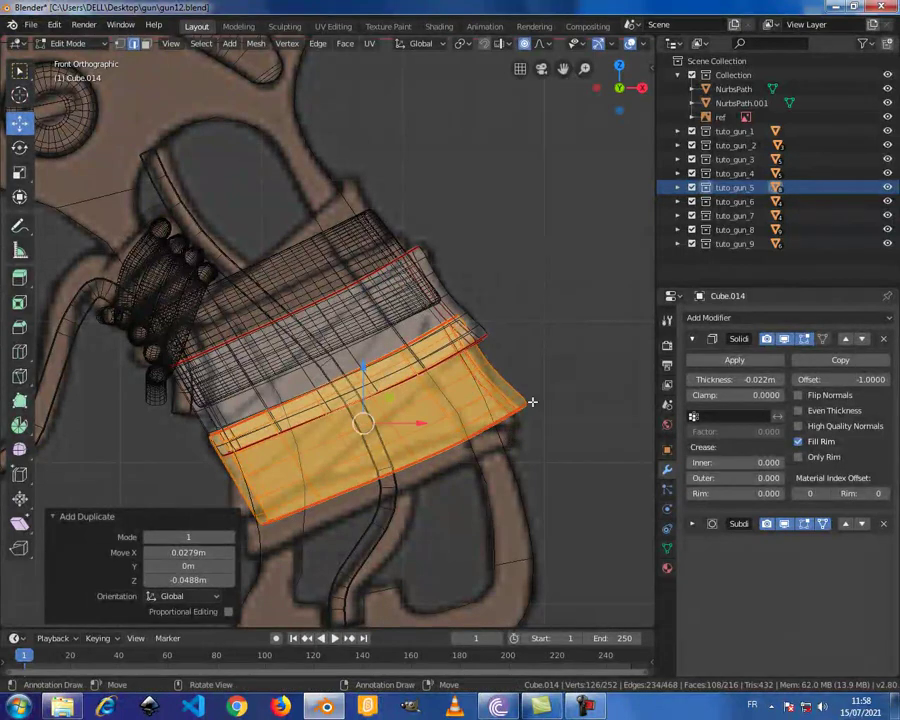
key("p")
key("Tab")
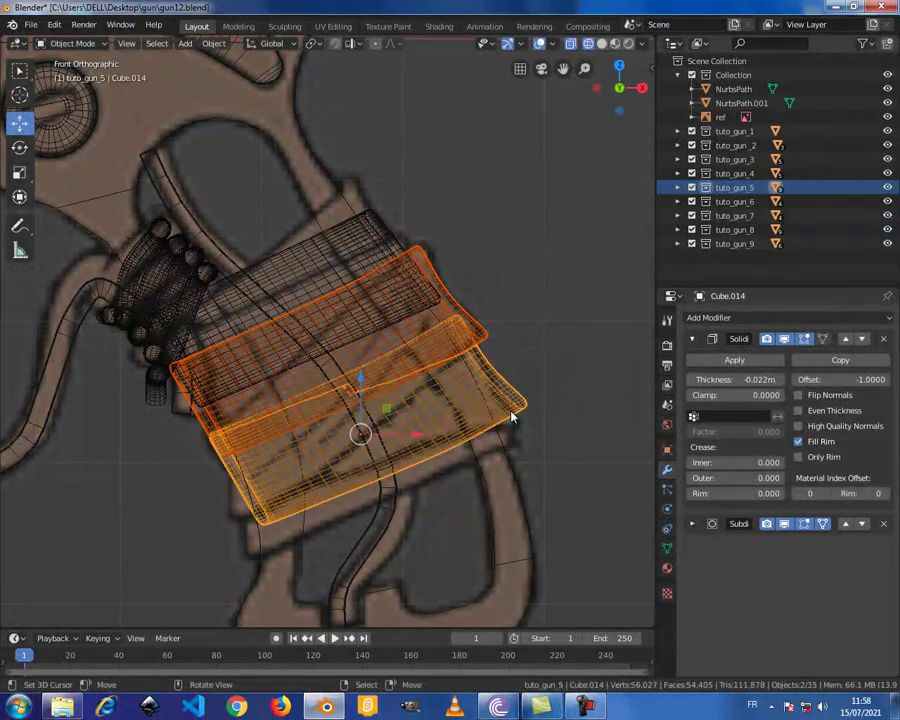
left_click(509, 411)
left_click(510, 413)
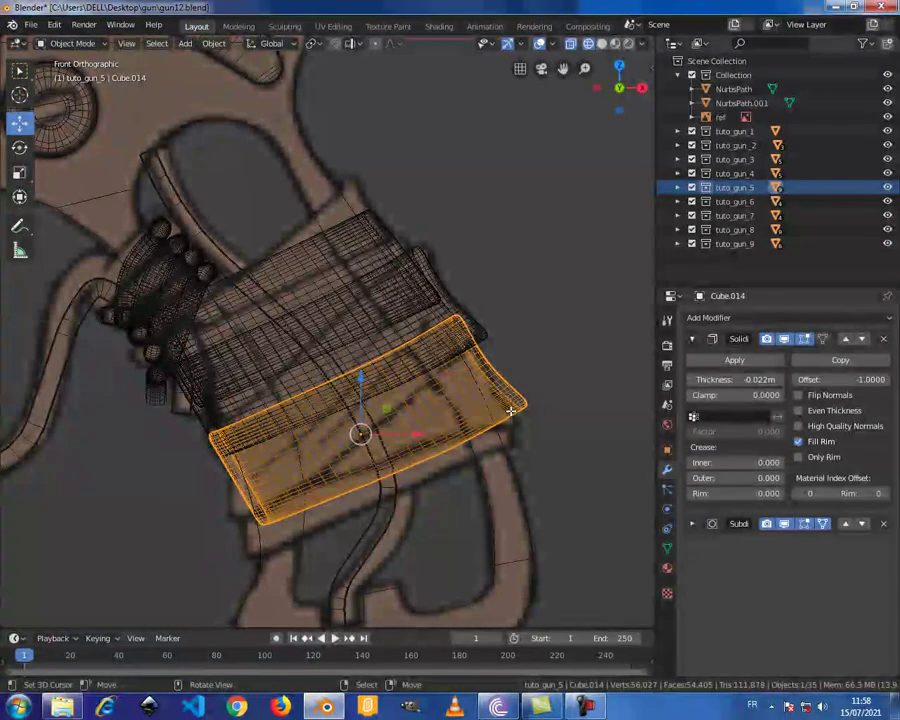
Step: Tilt the lower band 3.31° and shrink it slightly with proportional editing to follow the grip
key("Tab")
key("a")
key("r")
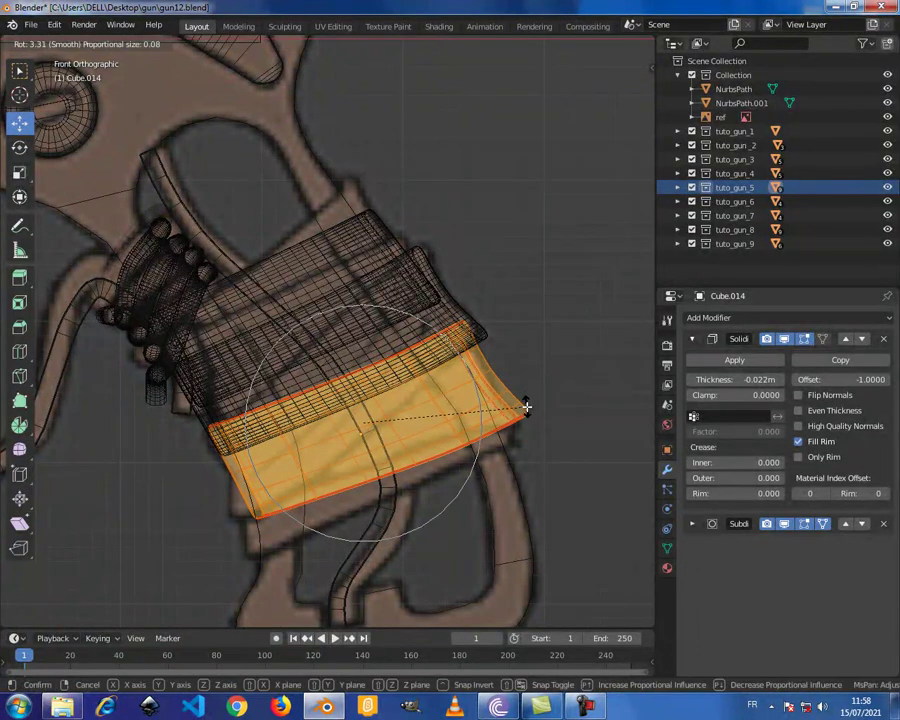
left_click(526, 407)
key("s")
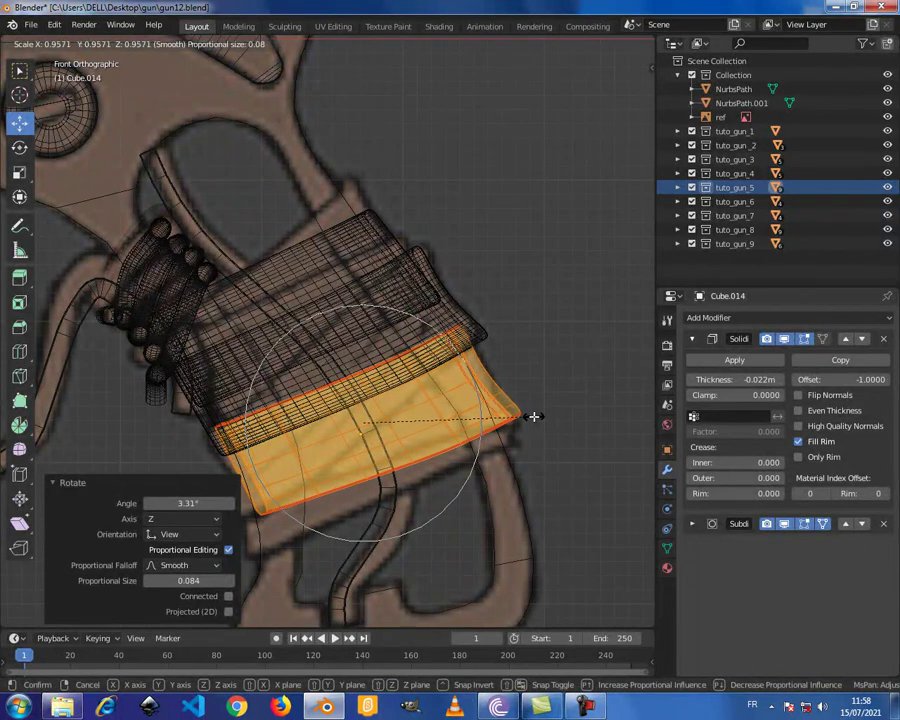
left_click(533, 416)
key("shift+z")
Step: Nudge the lower band's faces and set its Solidify thickness to -0.024m
key("o")
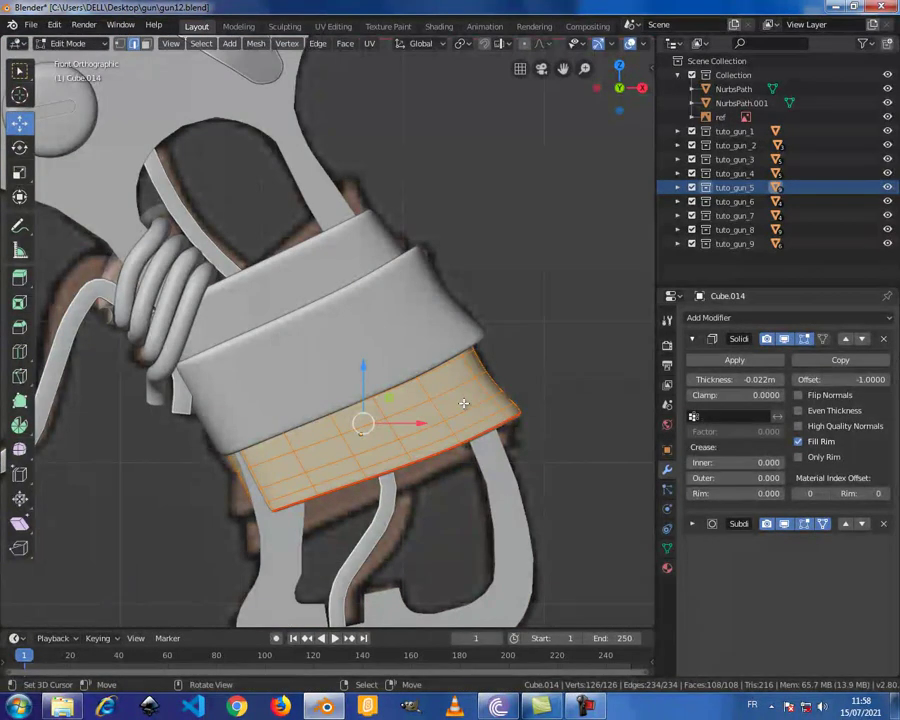
scroll(463, 403, "up", 1)
key("g")
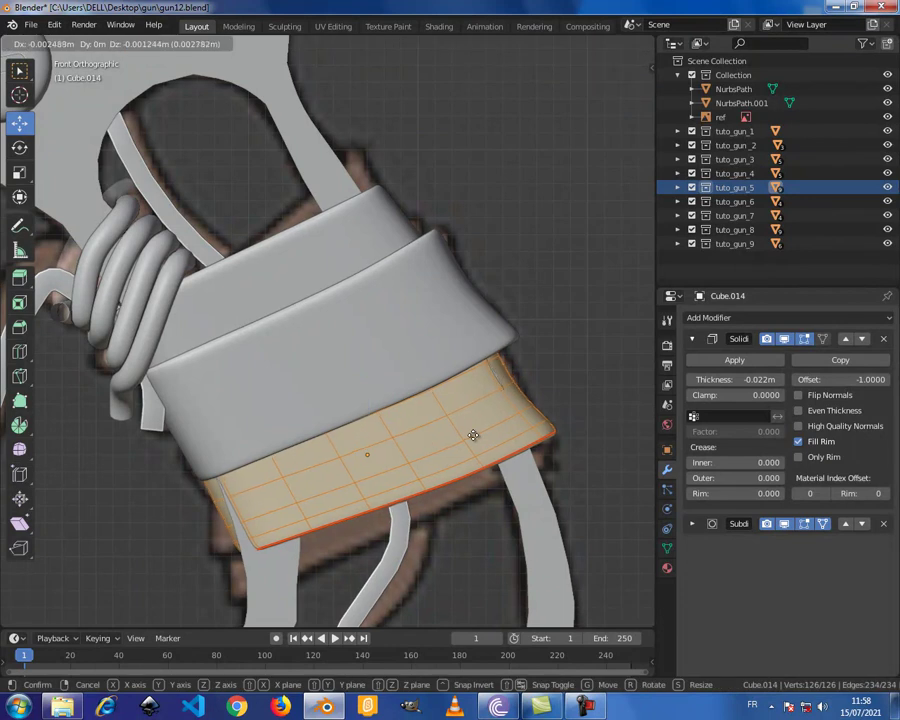
left_click(472, 437)
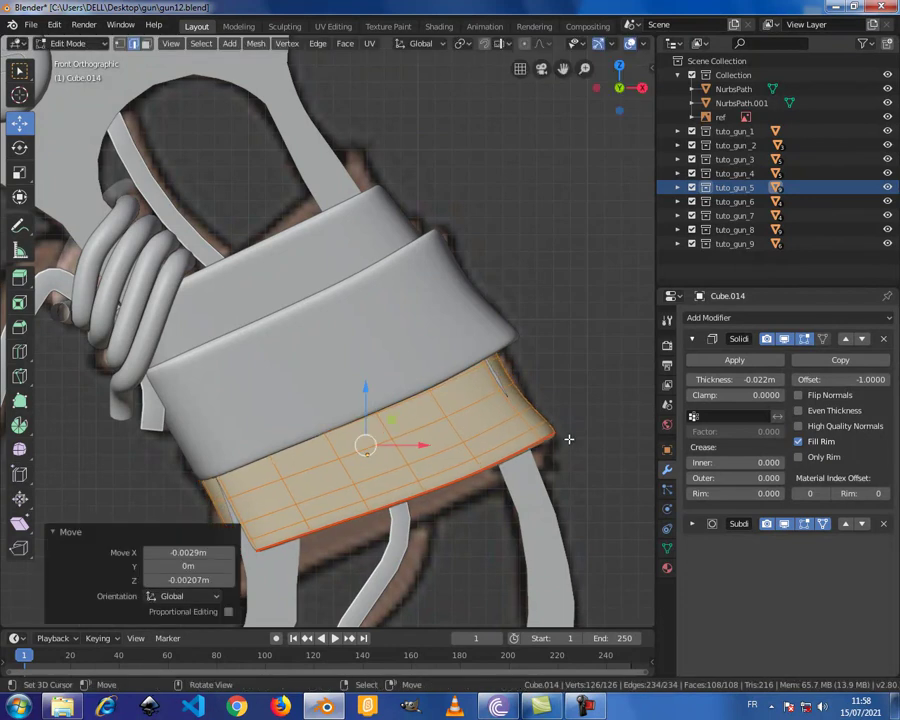
left_click_drag(714, 380, 710, 381)
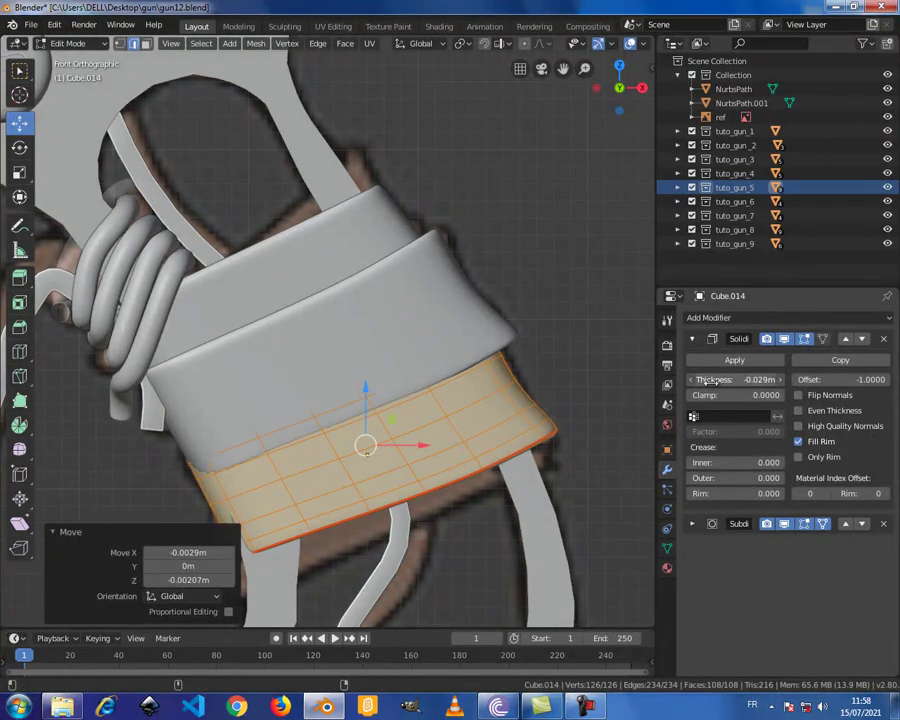
Step: Tilt the lower band a further 2.11° and shift it to sit snugly under the upper band
scroll(444, 384, "down", 1, "shift")
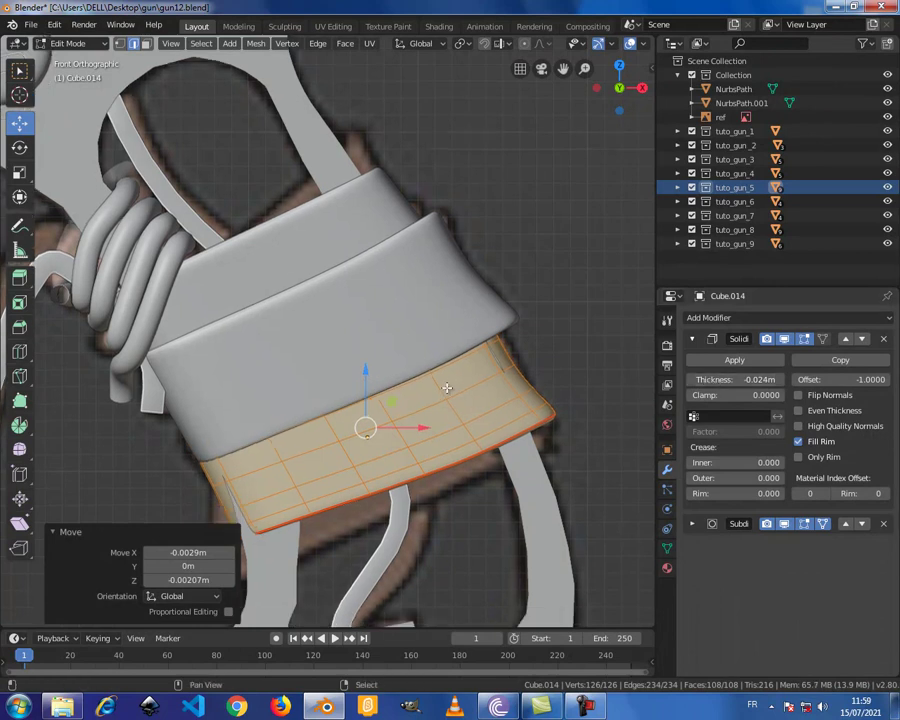
scroll(452, 372, "down", 3, "shift")
key("alt+z")
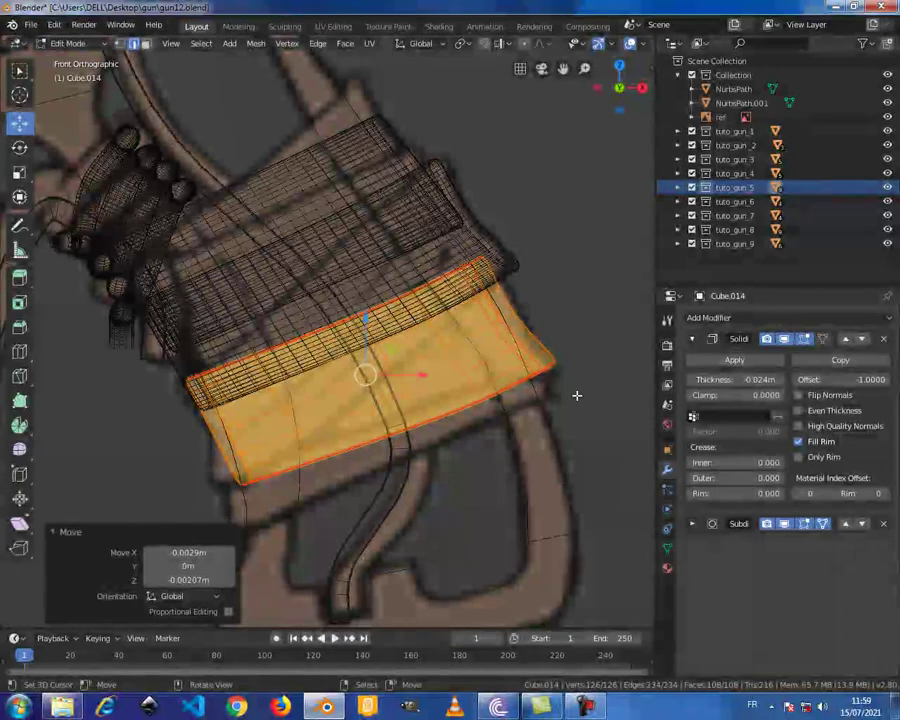
key("r")
left_click(583, 416)
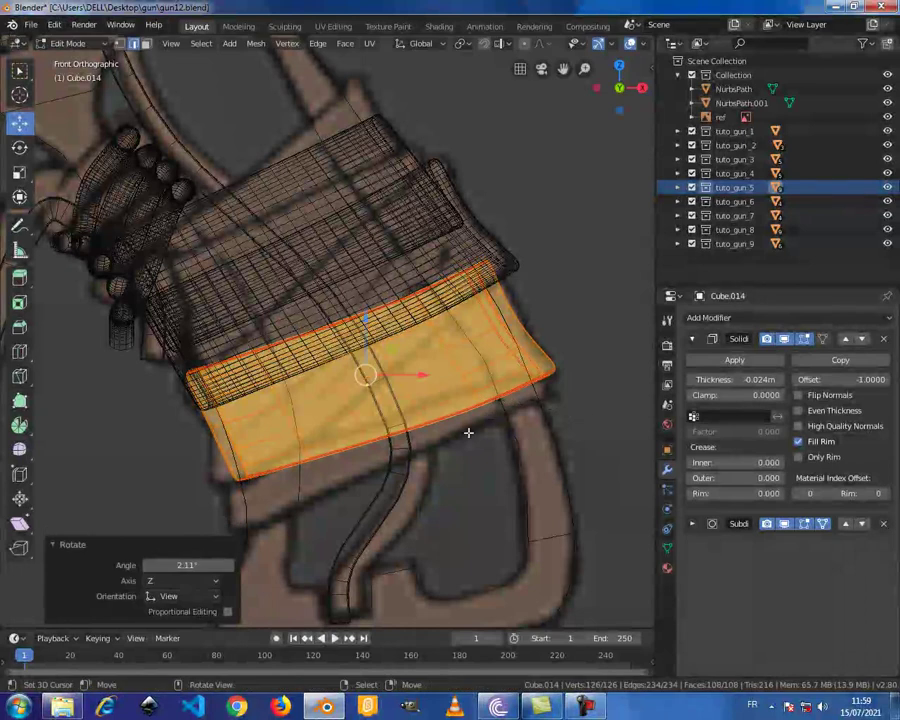
key("g")
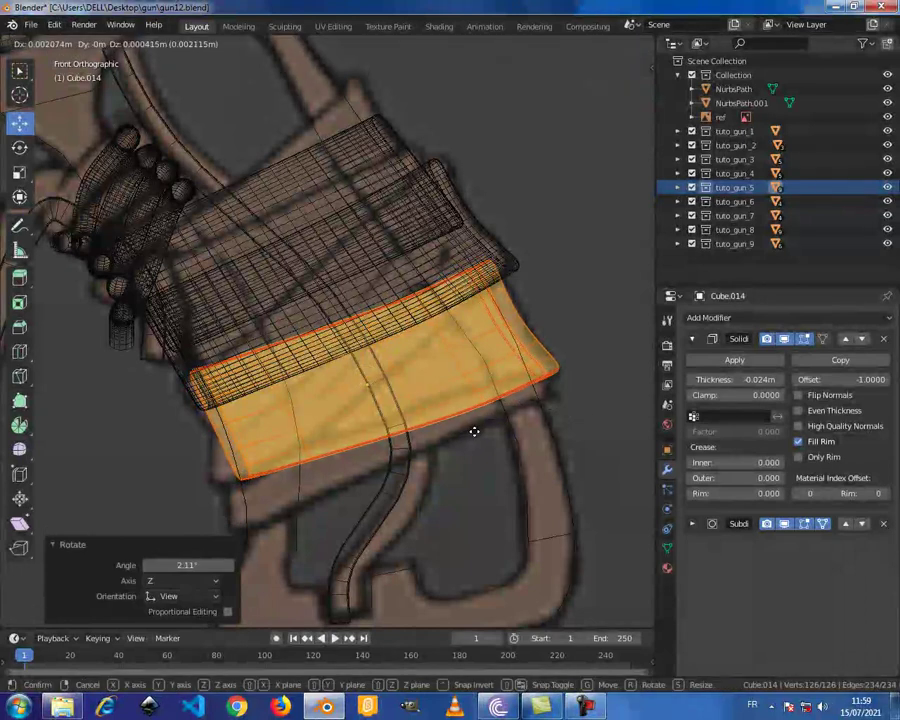
left_click(474, 431)
Step: Switch to vertex select mode and orbit to the band's lower-left end
key("Tab")
key("Tab")
key("ctrl+Tab")
left_click(403, 412)
middle_click_drag(403, 412, 223, 496)
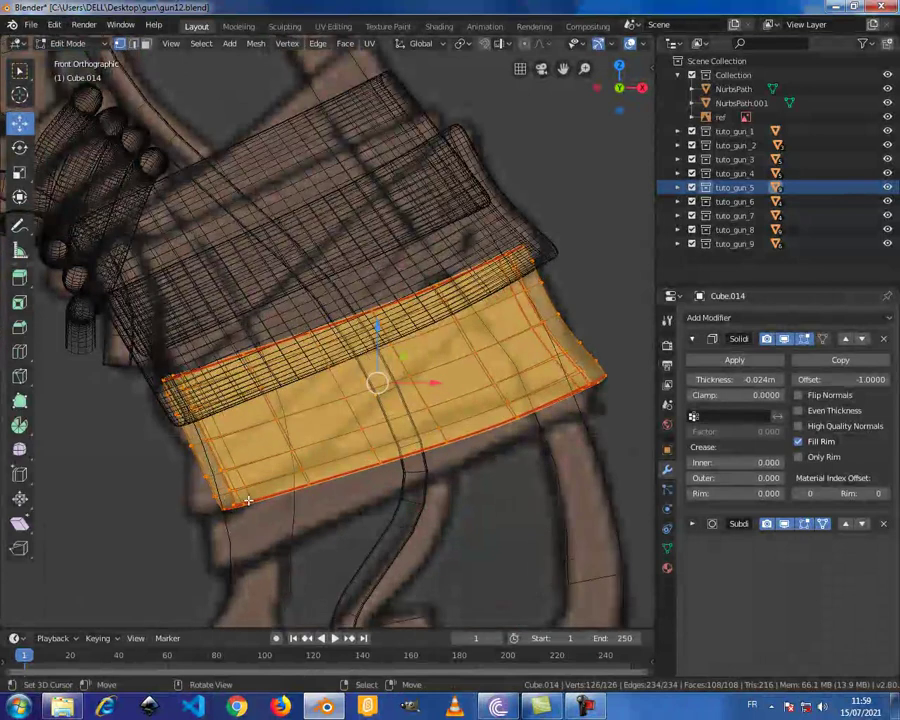
Step: Circle-select the vertices at the lower band's left end and move them inward
key("alt+a")
key("c")
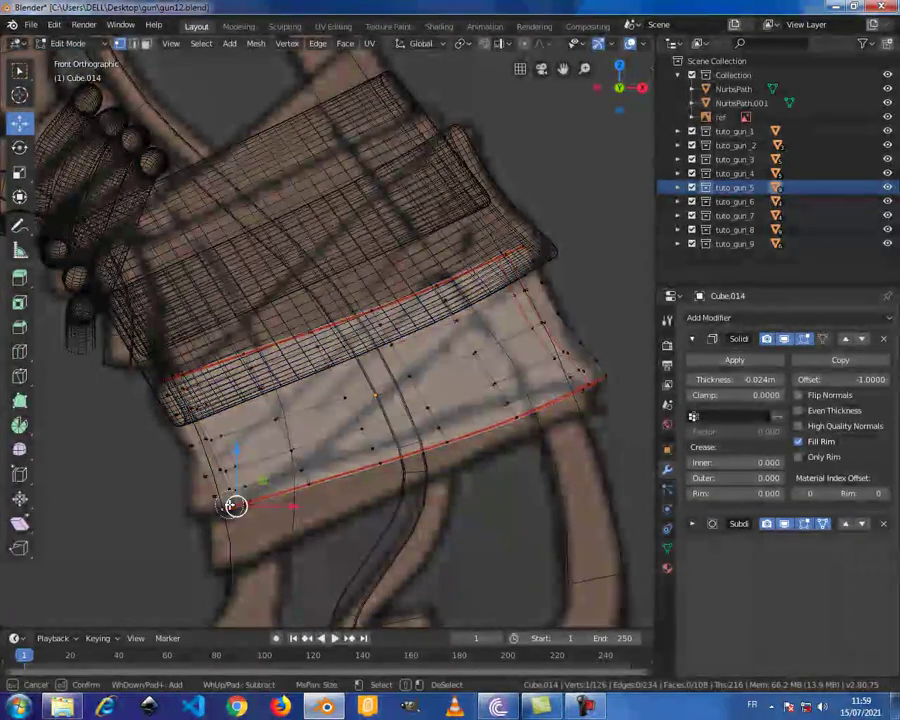
left_click_drag(238, 505, 225, 477)
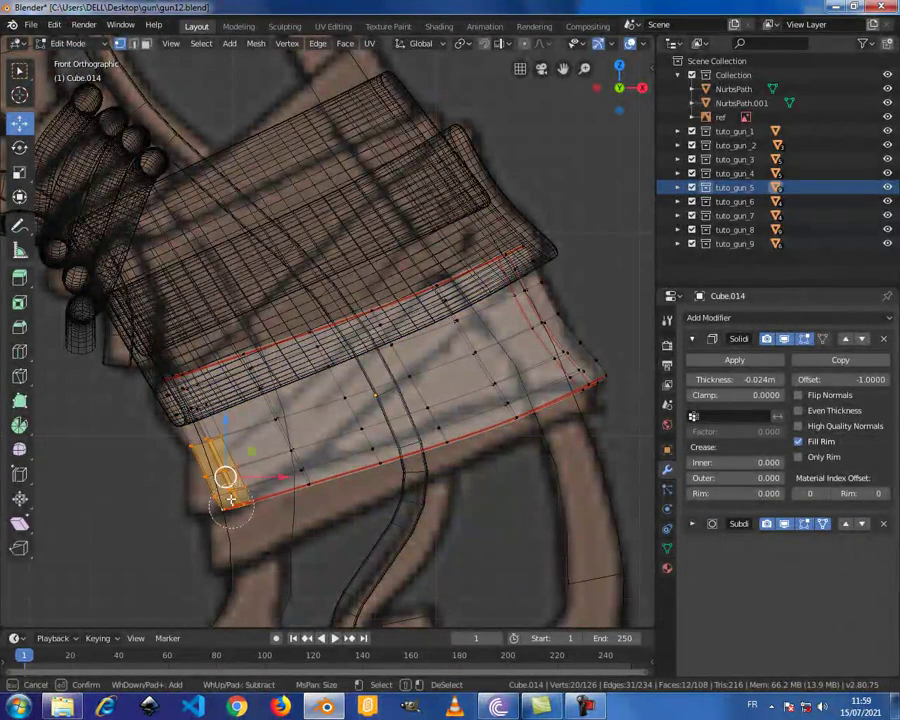
key("Escape")
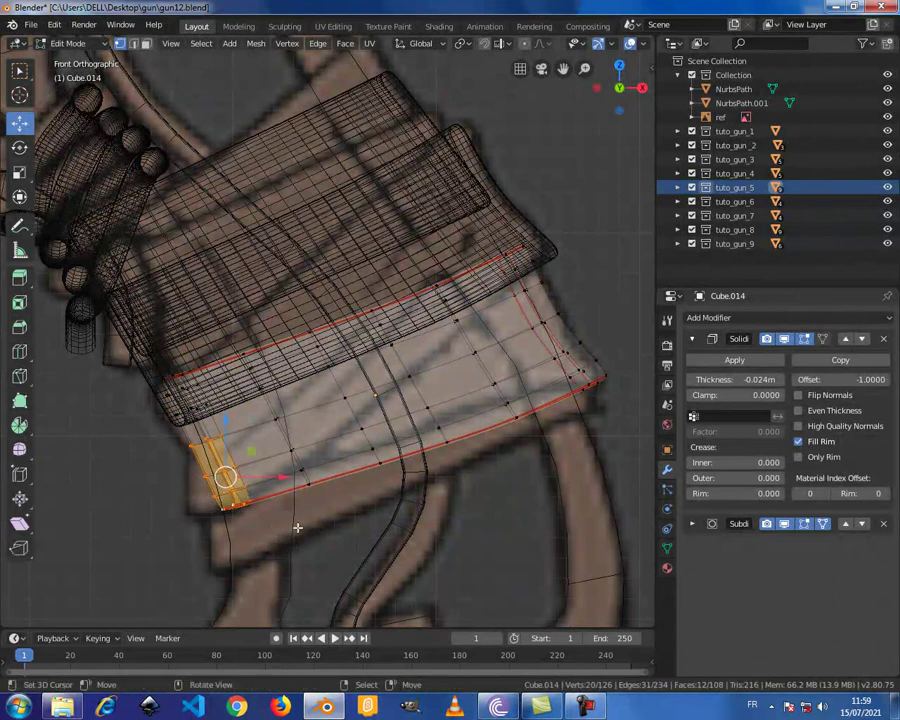
key("g")
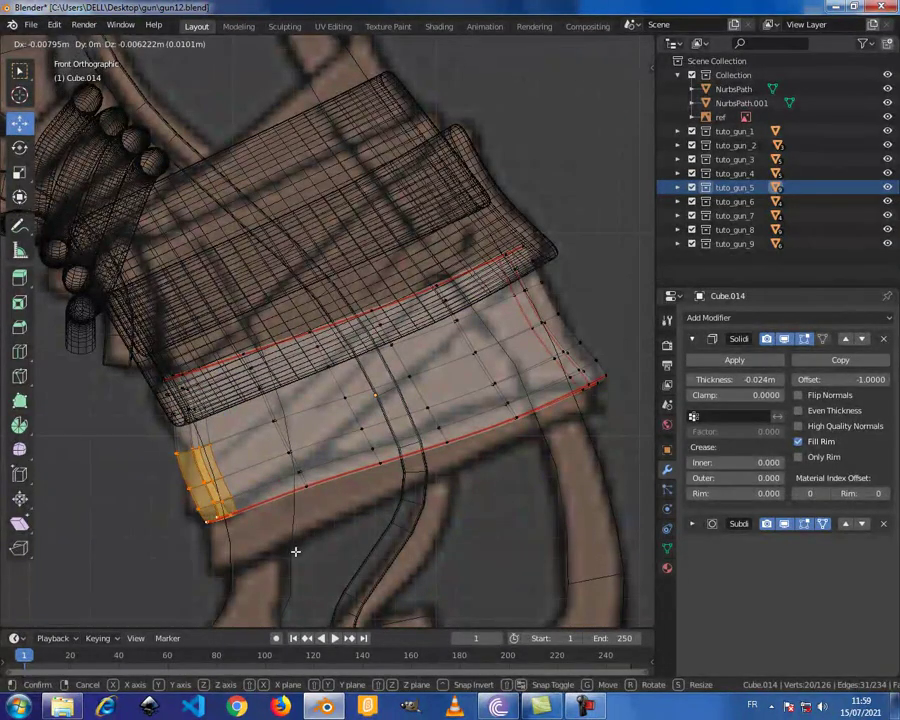
left_click(295, 551)
Step: Rotate the band's left end 18.9° and nudge it again to wrap the grip edge
key("r")
left_click(370, 558)
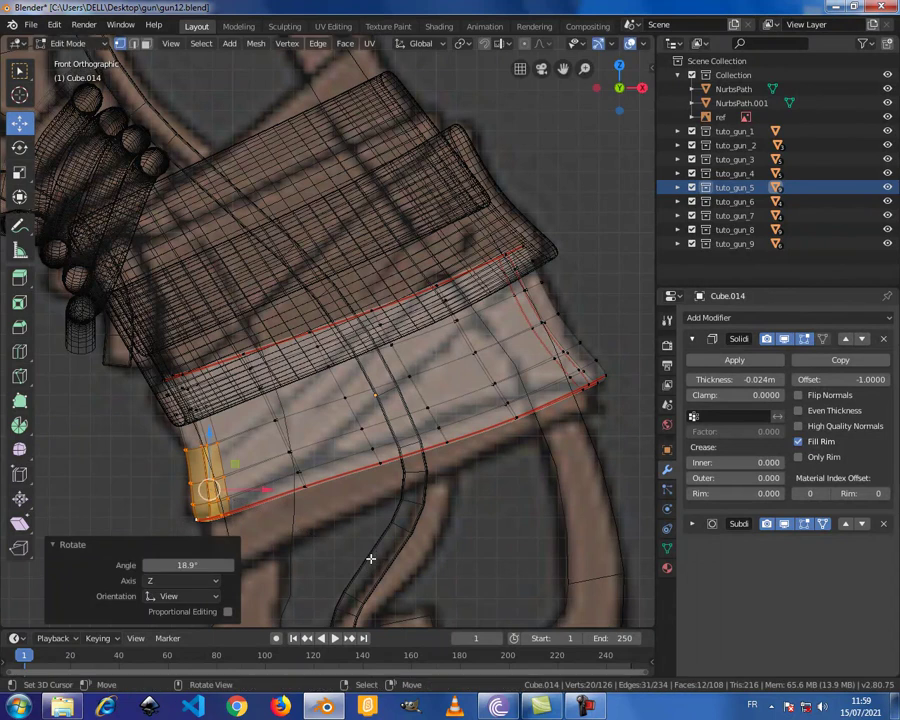
middle_click_drag(370, 558, 363, 500, "shift")
key("g")
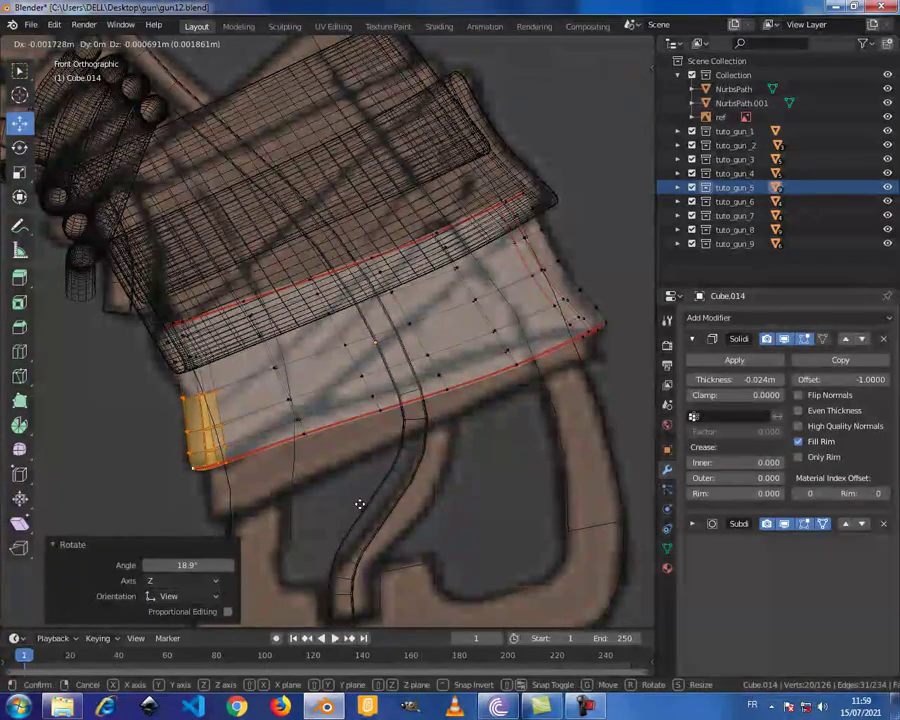
left_click(357, 503)
middle_click_drag(357, 496, 301, 409, "shift")
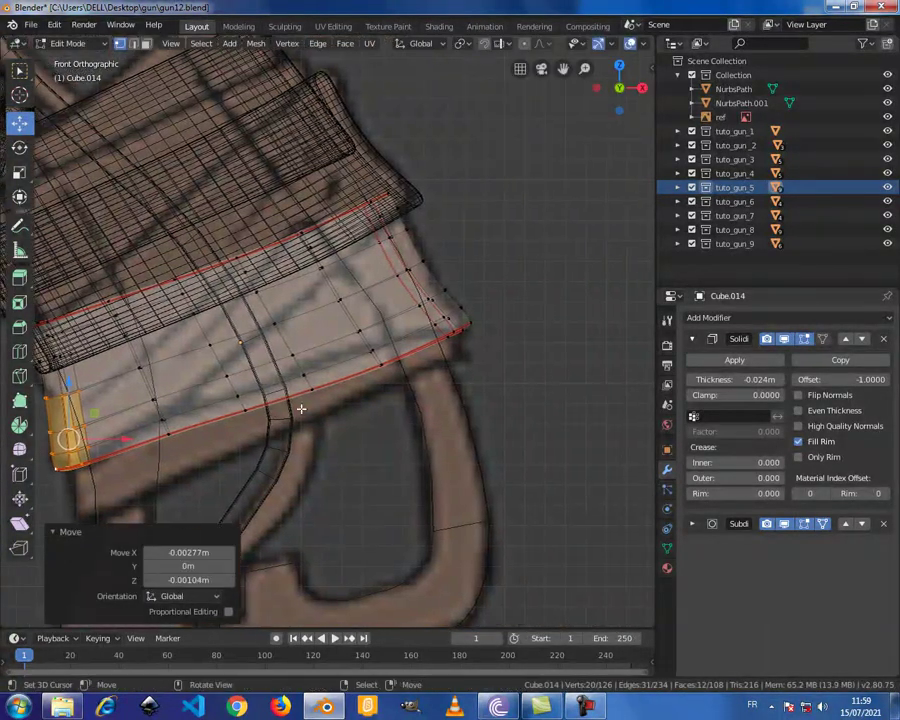
key("alt+z")
Step: Inspect the wrap from an angle and the front view, then reselect the lower band in edit mode
key("Tab")
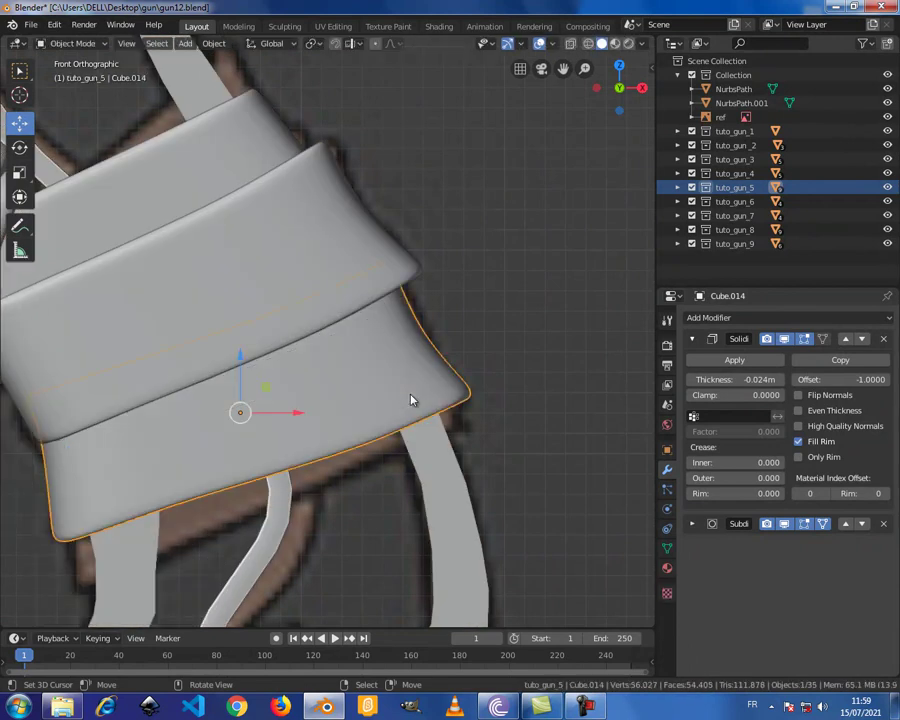
scroll(410, 395, "down", 2)
scroll(410, 395, "down", 2)
mouse_move(444, 374)
middle_mouse_down()
mouse_move(195, 368)
mouse_move(129, 328)
mouse_move(348, 358)
mouse_move(432, 358)
middle_mouse_up()
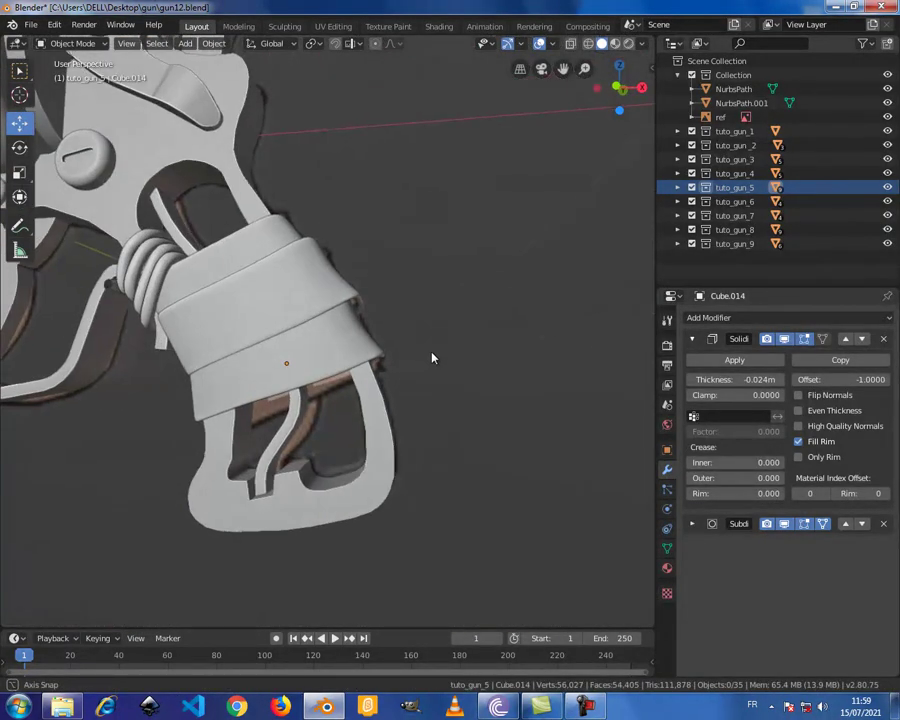
key("alt+z")
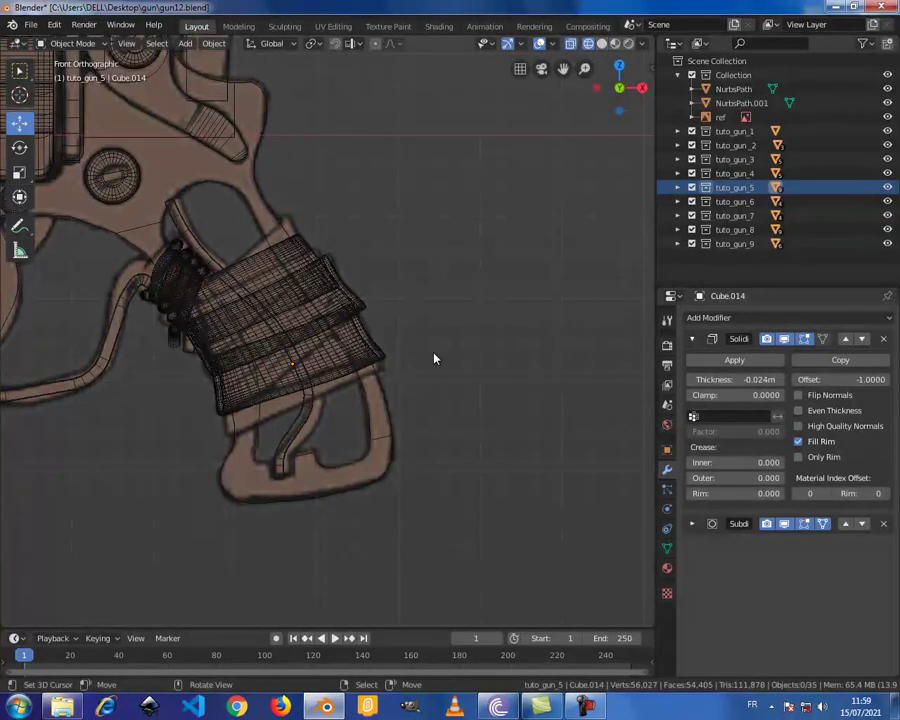
key("KP_1")
scroll(434, 358, "up", 3)
scroll(416, 382, "up", 3, "ctrl")
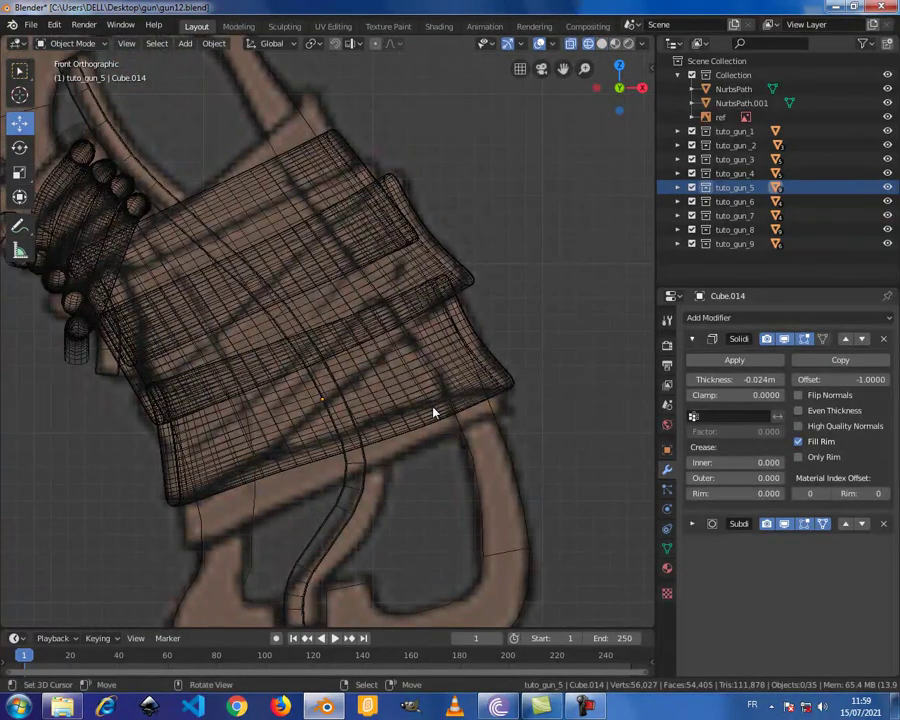
scroll(410, 396, "down", 1, "shift")
left_click(408, 408)
left_click(408, 408)
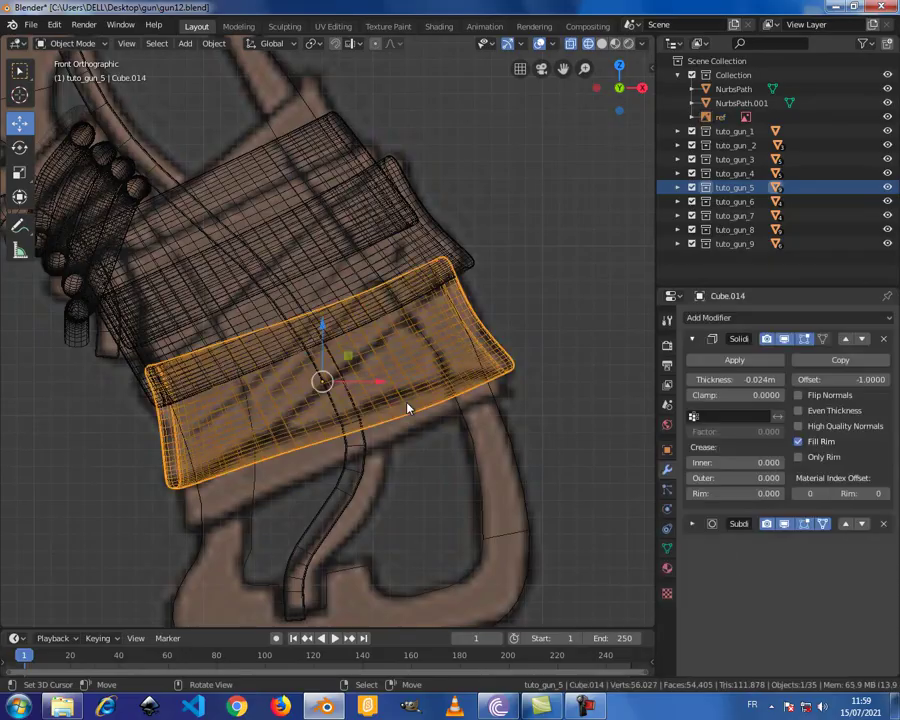
key("Tab")
Step: Duplicate the lower band downward, scale the copy to 0.967, and separate it by loose parts
key("a")
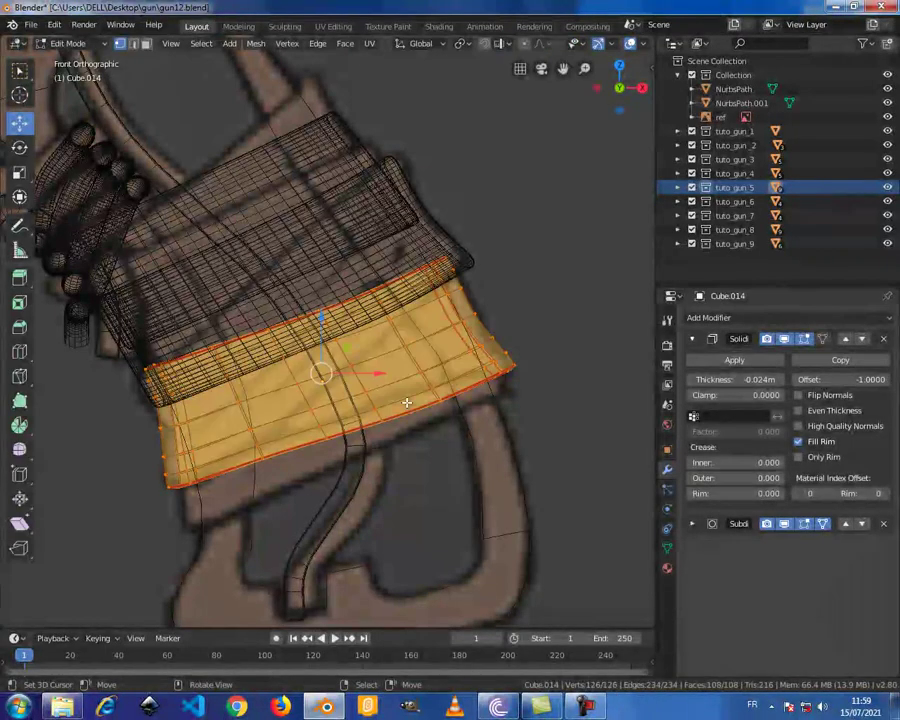
key("shift+d")
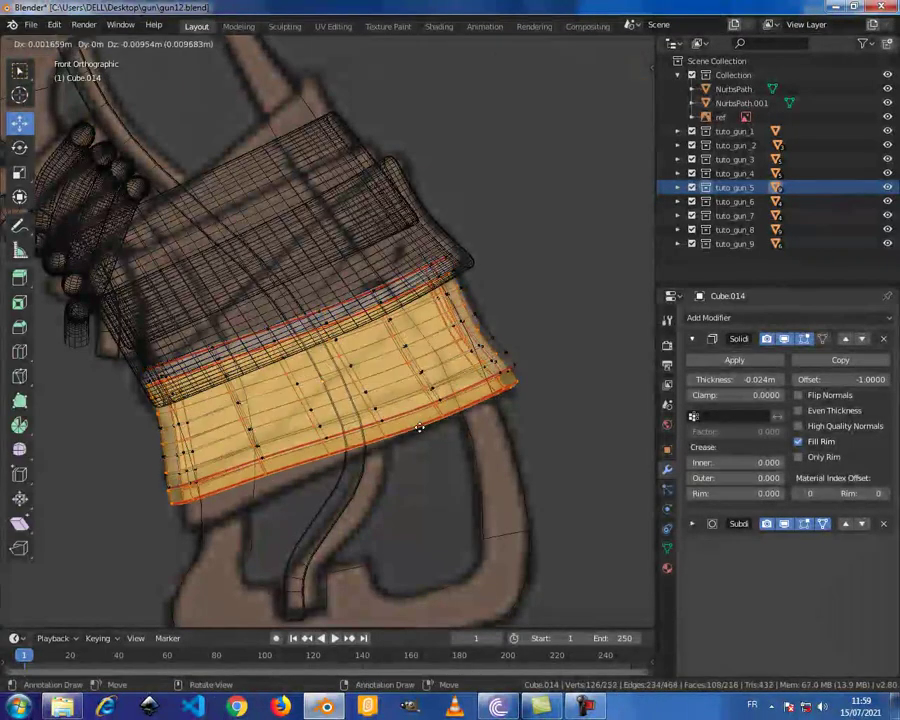
left_click(441, 461)
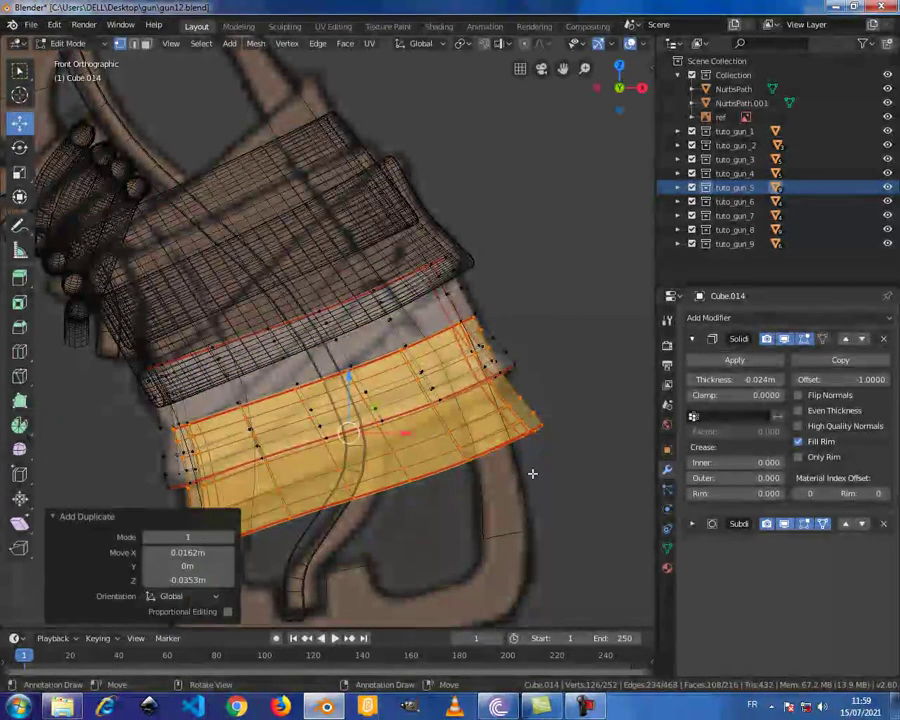
key("s")
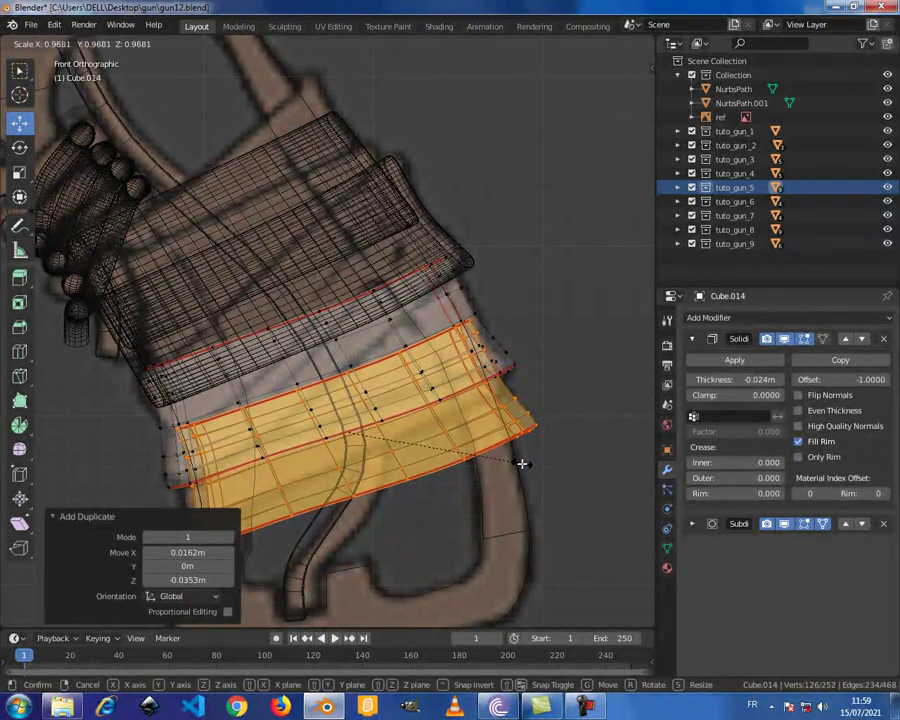
left_click(521, 463)
key("p")
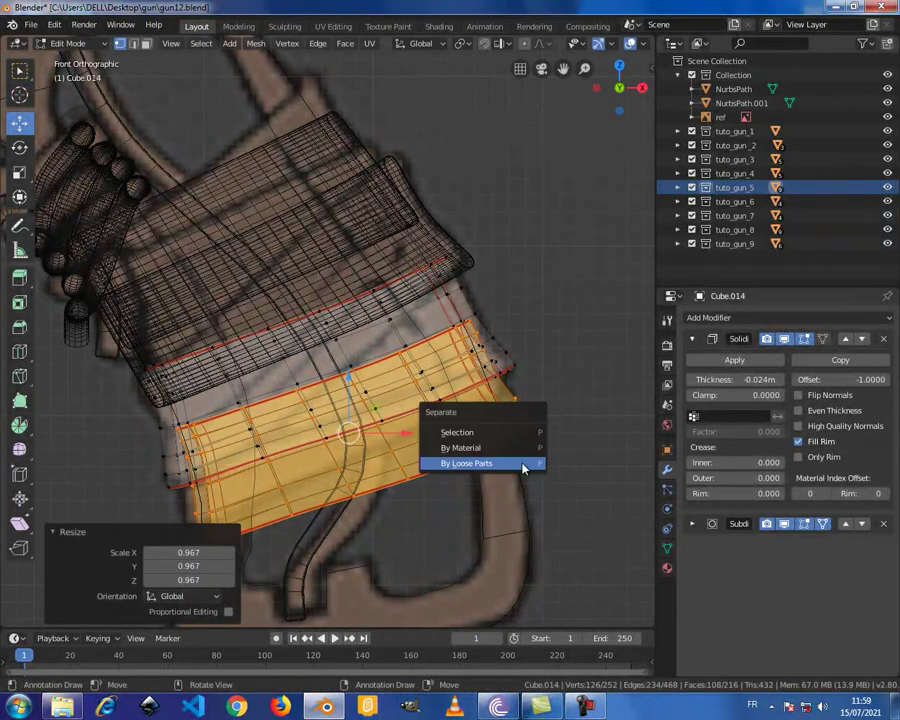
left_click(521, 463)
key("Tab")
left_click(514, 437)
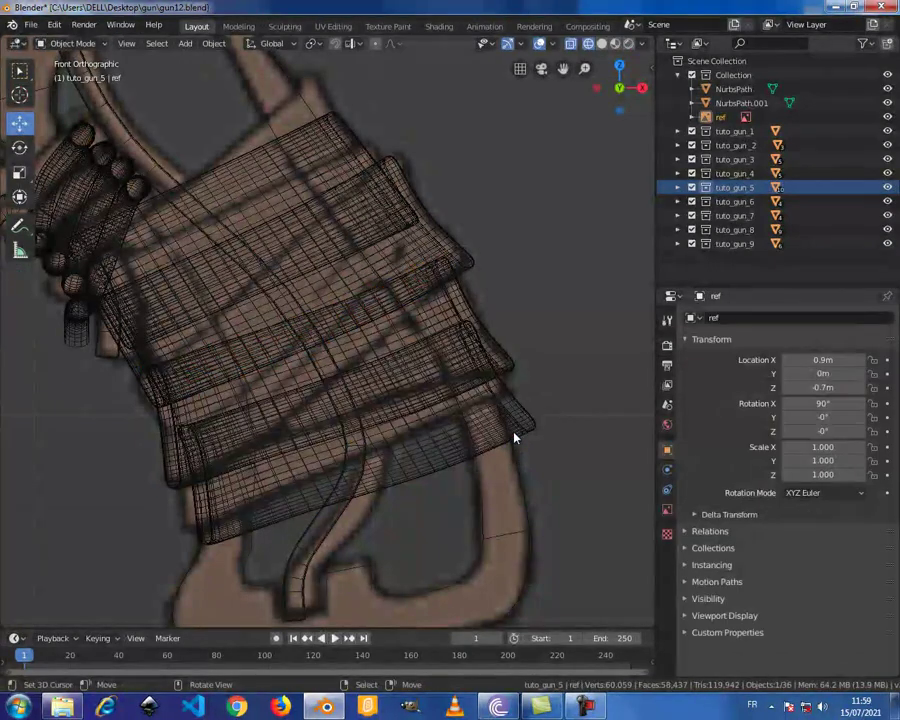
Step: Select the new band in edit mode and move all its faces higher on the grip
left_click(514, 437)
key("shift+z")
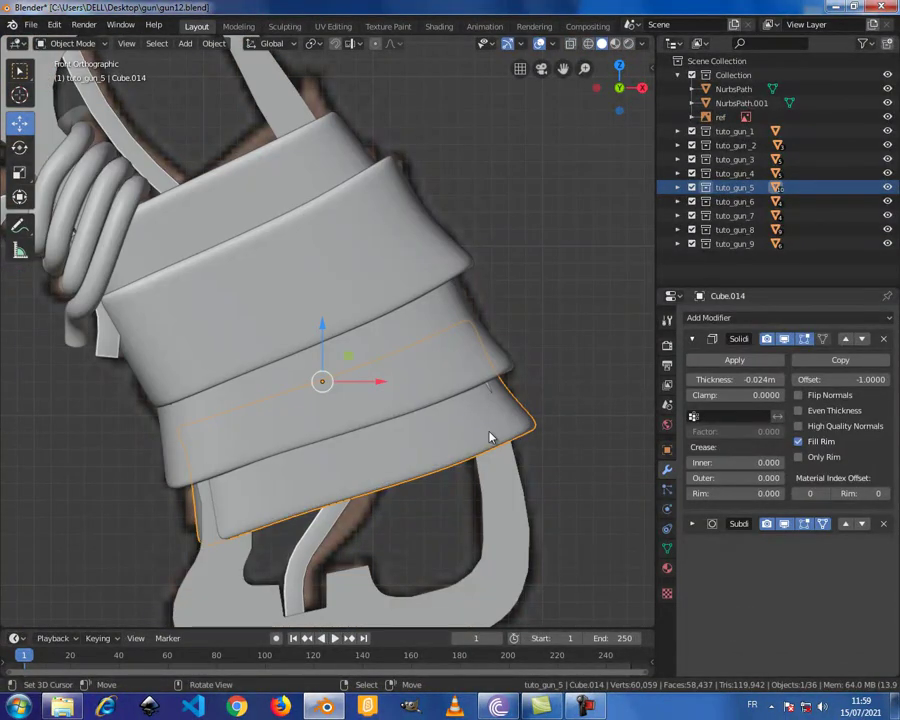
key("Tab")
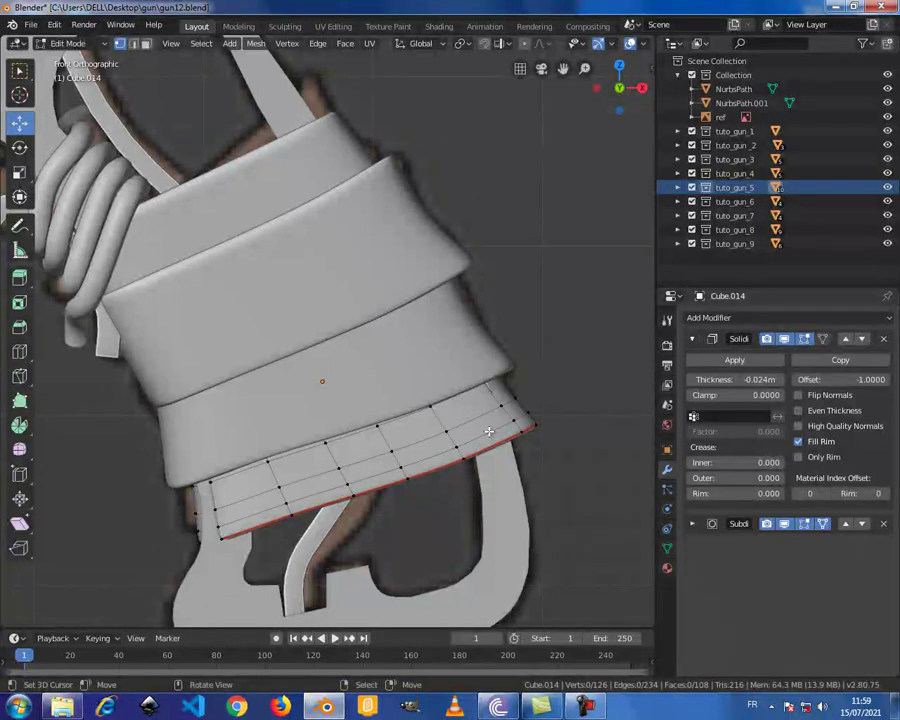
key("shift+z")
key("a")
key("alt+a")
key("a")
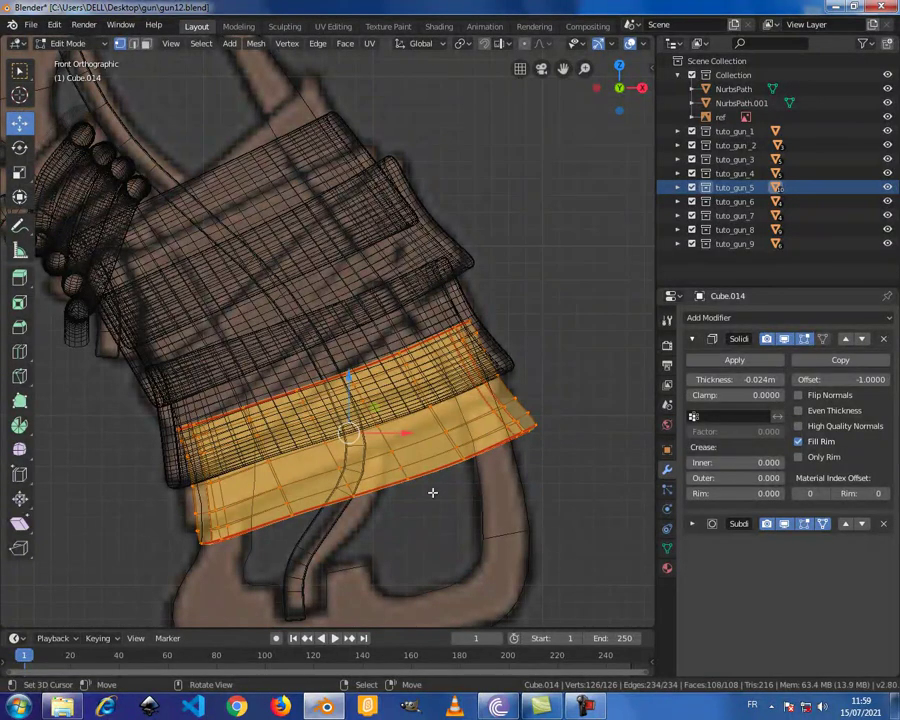
key("g")
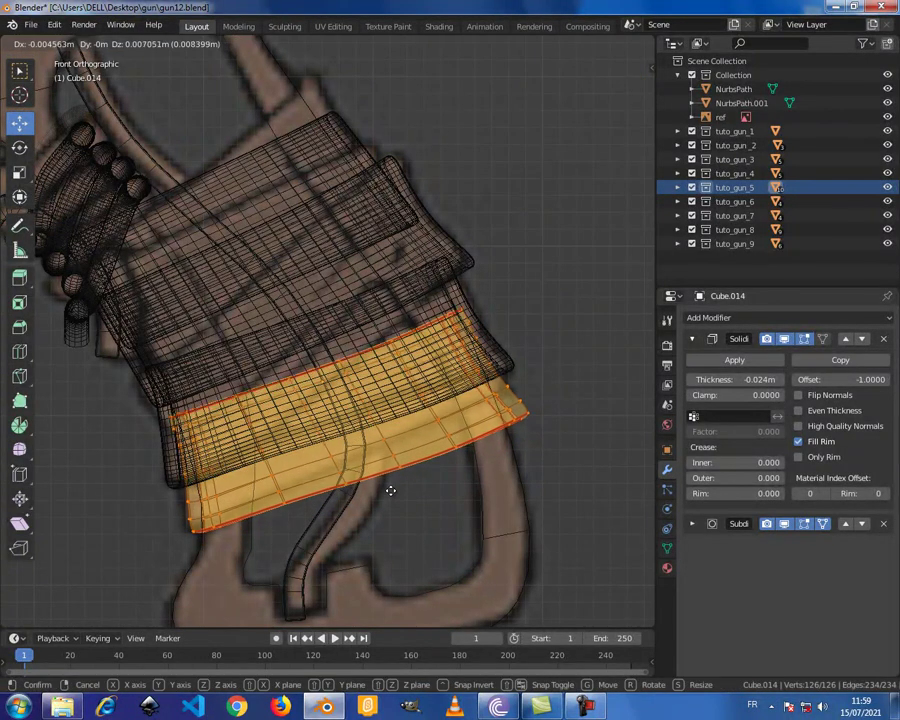
left_click(386, 488)
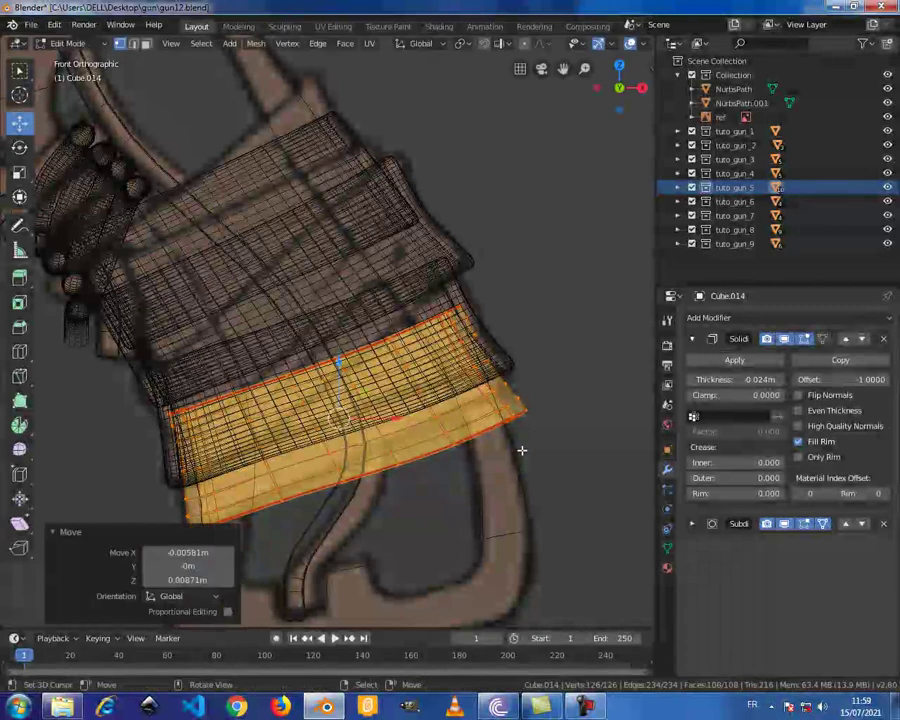
Step: Tilt the new band -6.01° and nudge it into position
key("r")
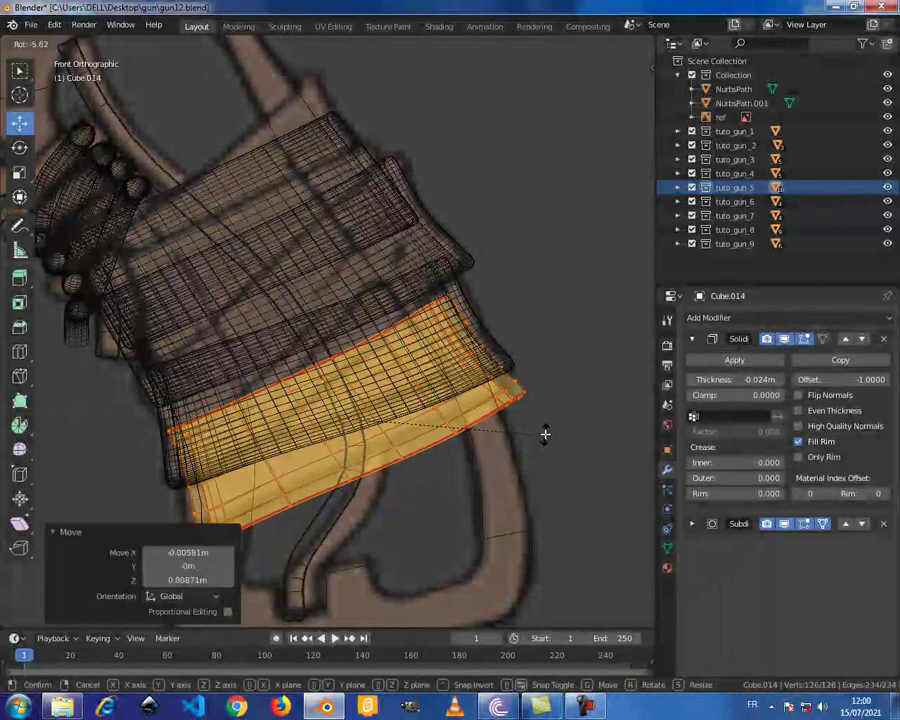
left_click(544, 432)
key("g")
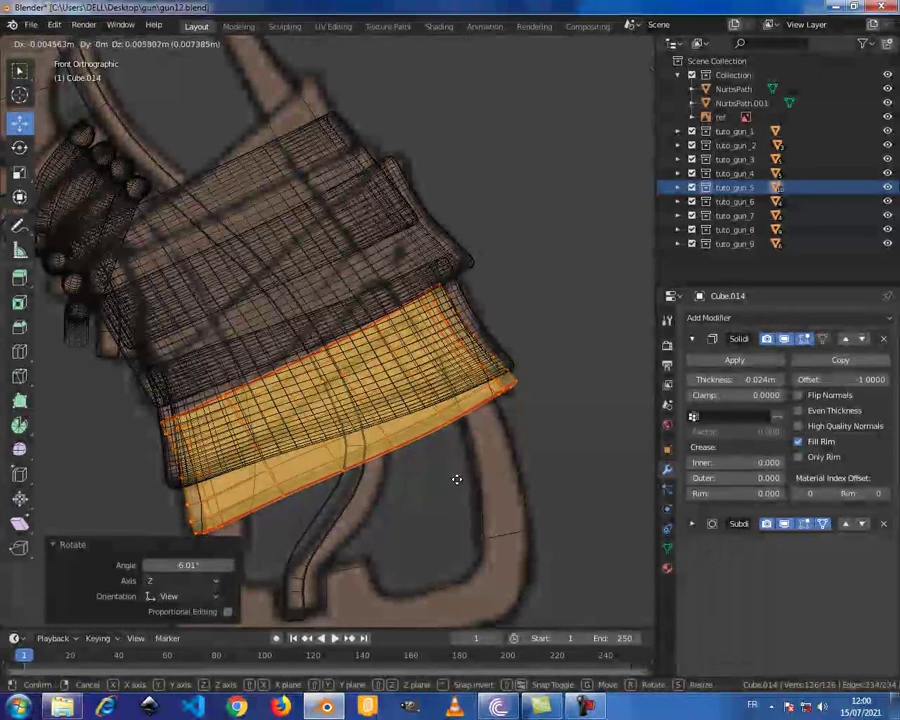
left_click(455, 476)
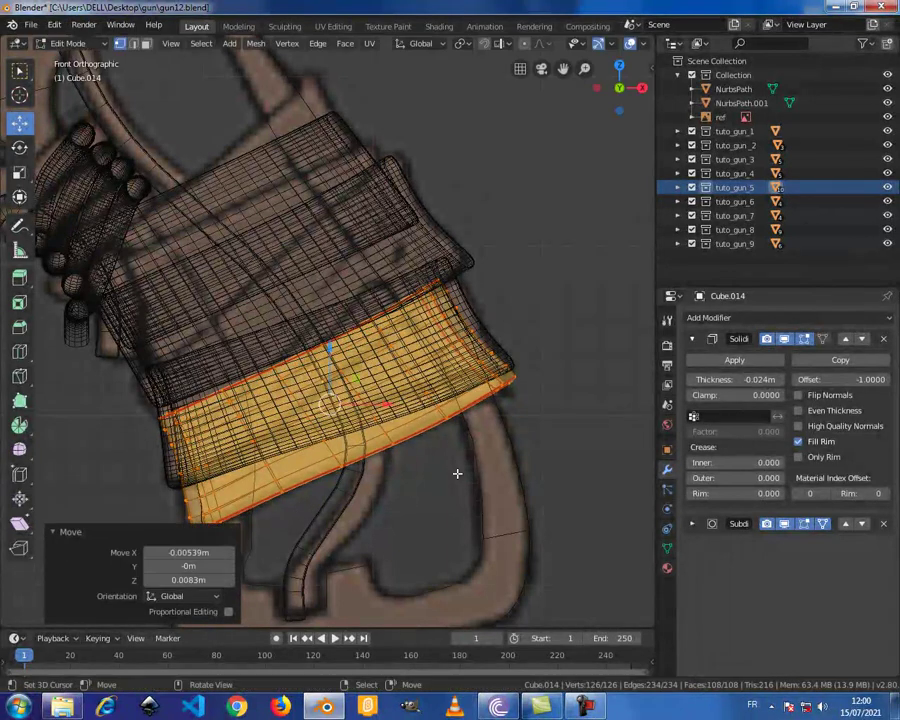
scroll(408, 382, "down", 3, "ctrl")
Step: Shrink an edge loop along the band, then grow the selection and delete those faces to trim it
left_click(382, 355, "alt")
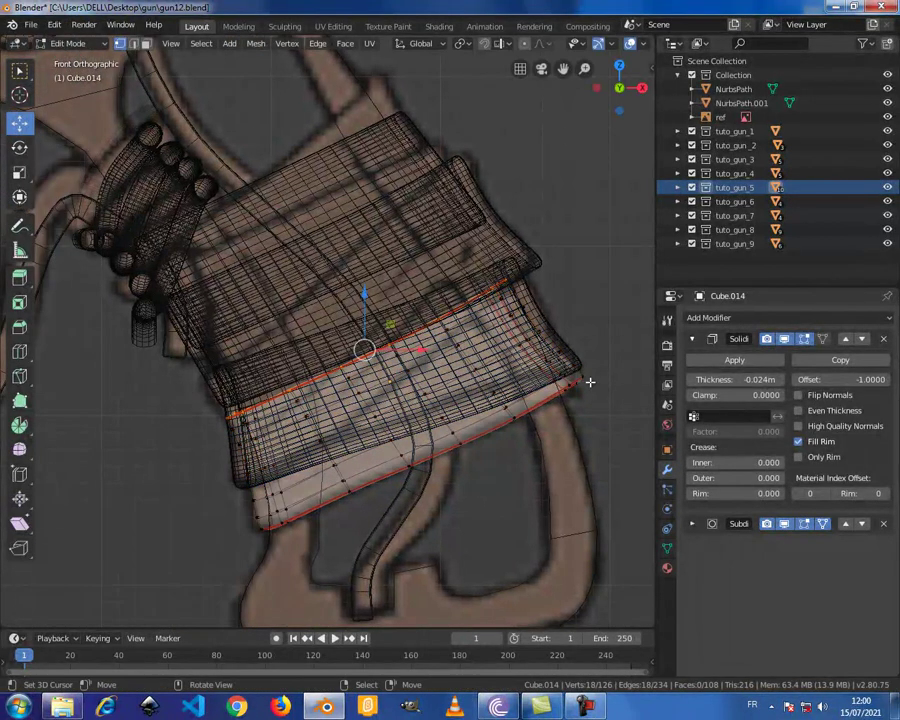
key("s")
left_click(574, 378)
key("ctrl+KP_Add")
key("ctrl+KP_Add")
key("ctrl+KP_Add")
key("ctrl+KP_Add")
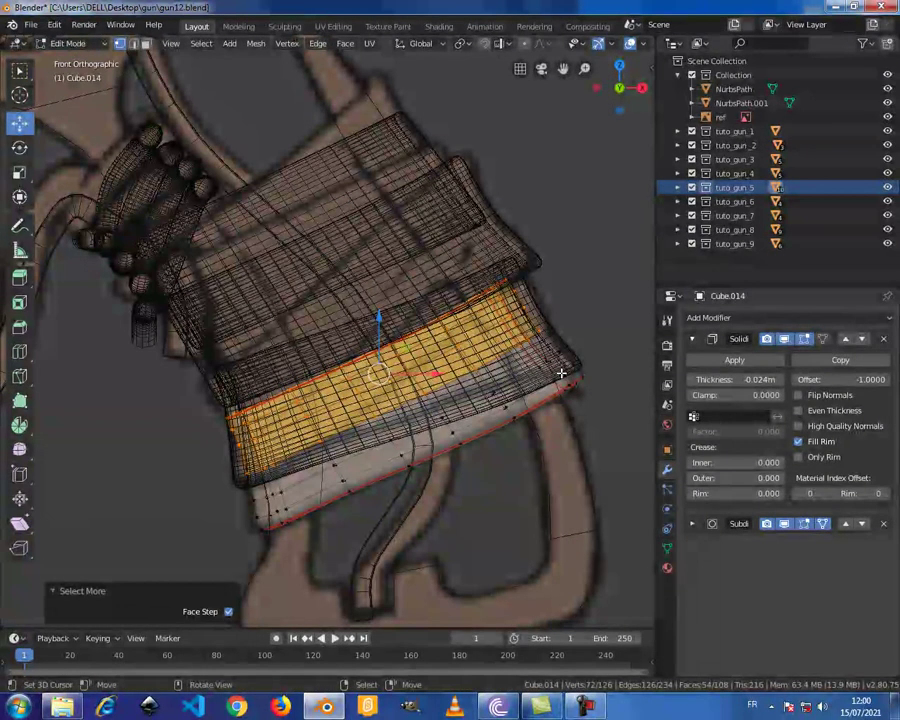
key("x")
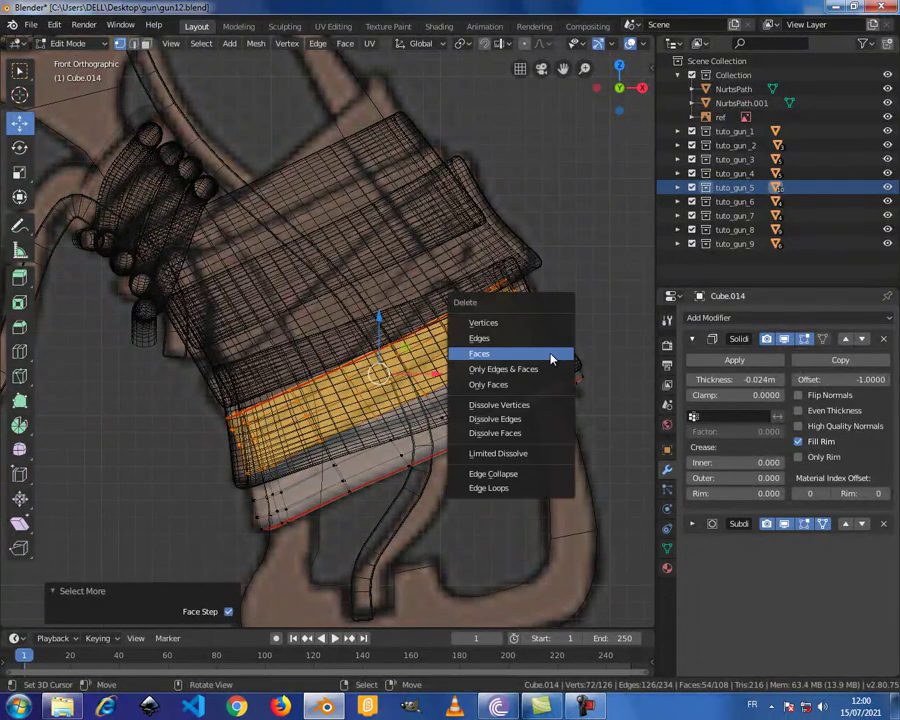
left_click(489, 355)
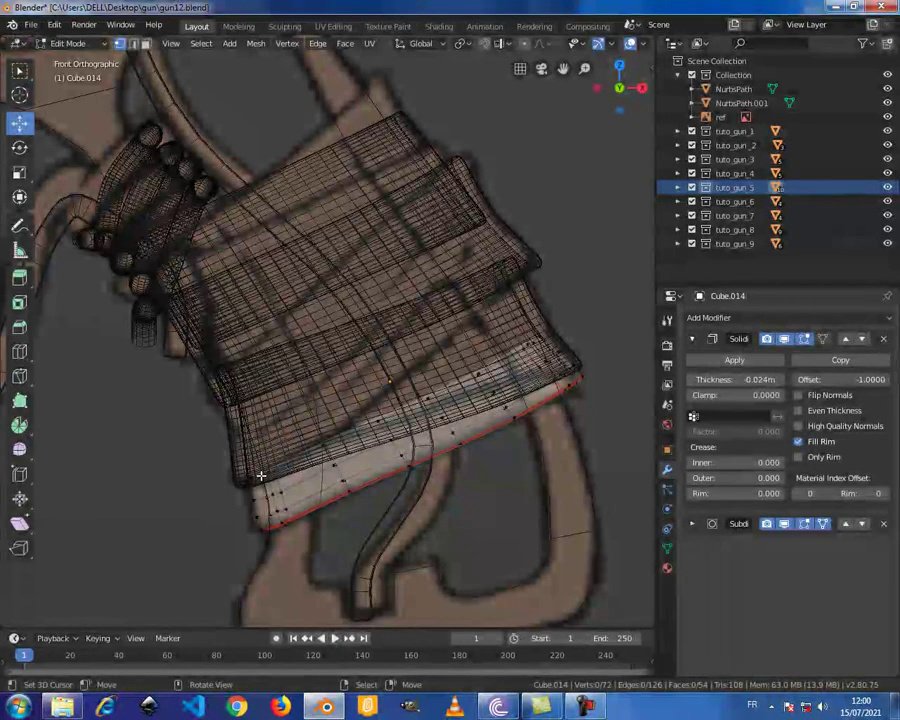
Step: Brush-select the vertices along the band's lower right edge and move them to fit the grip
right_click_drag(260, 472, 334, 441, "shift")
key("c")
left_click_drag(442, 383, 516, 348)
key("Escape")
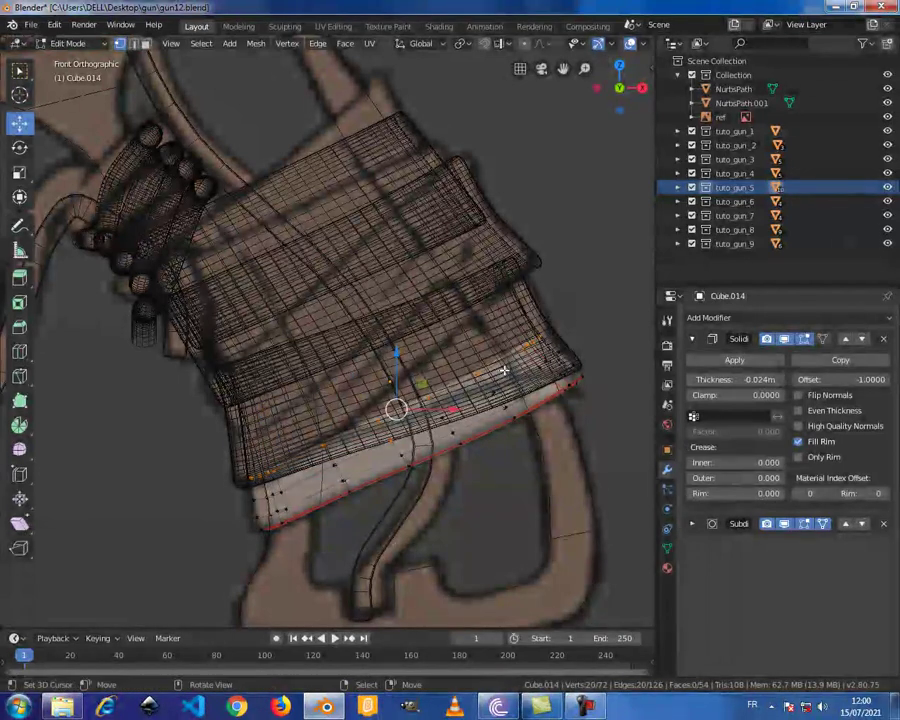
key("g")
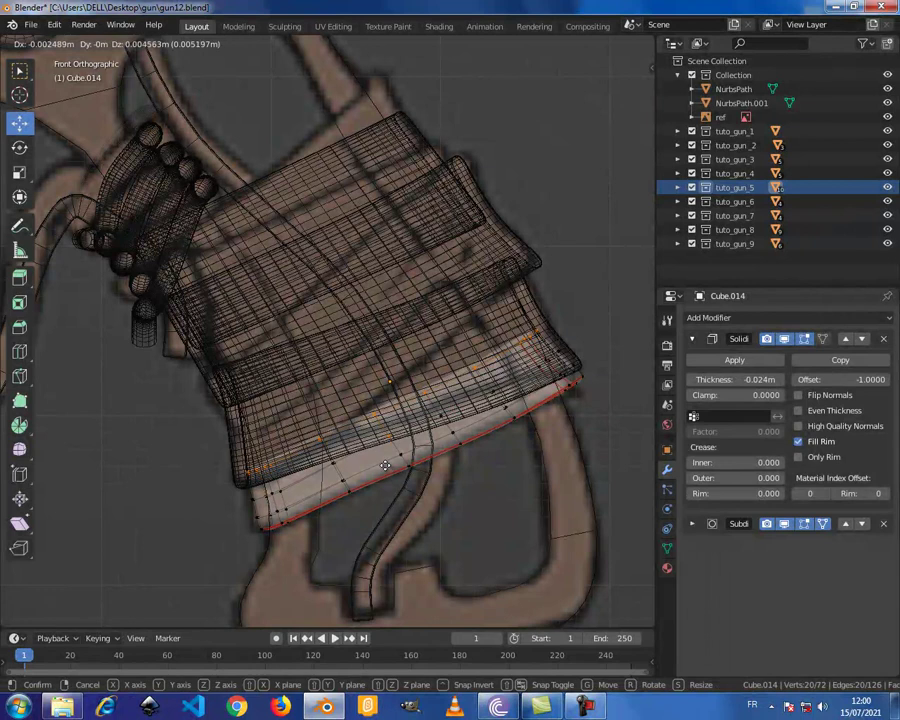
left_click(385, 465)
key("alt+z")
key("Tab")
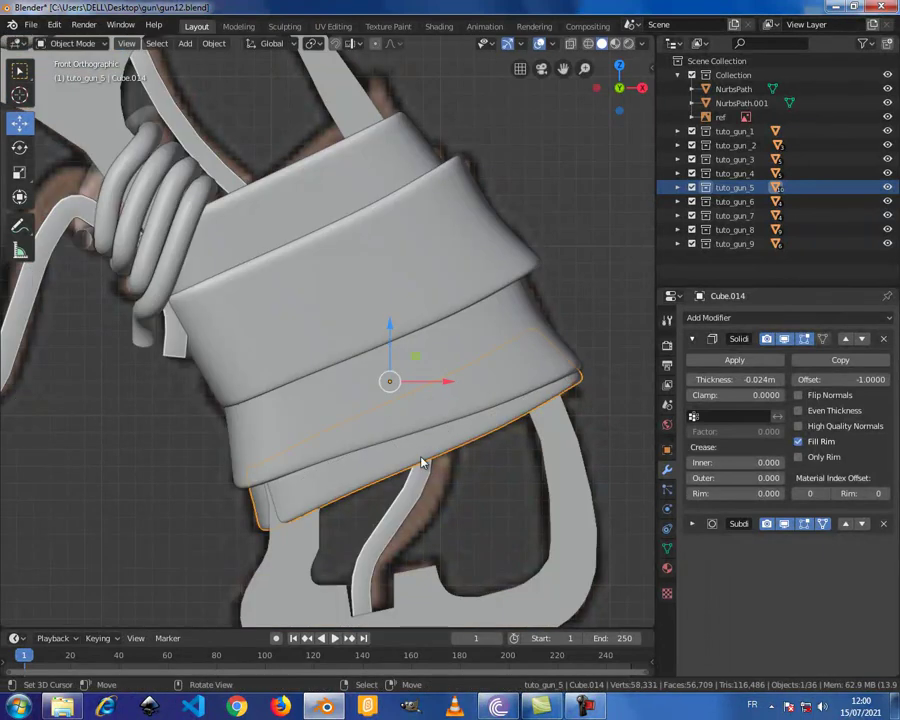
Step: With proportional editing on, move the band's lower-left corner edge along the Y axis
key("Tab")
right_click(275, 515, "shift")
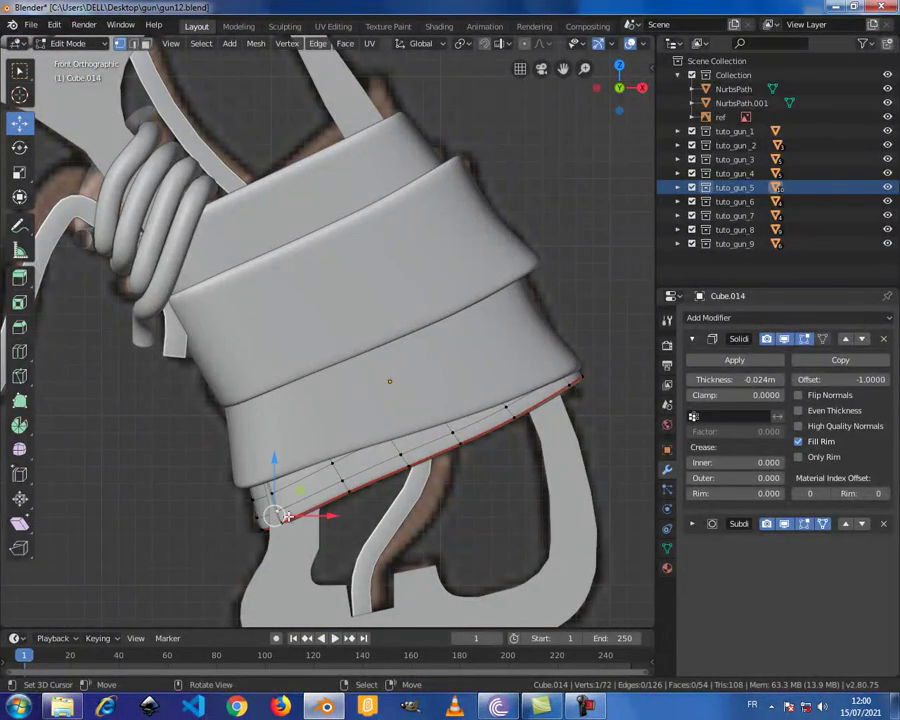
middle_click_drag(337, 518, 246, 516)
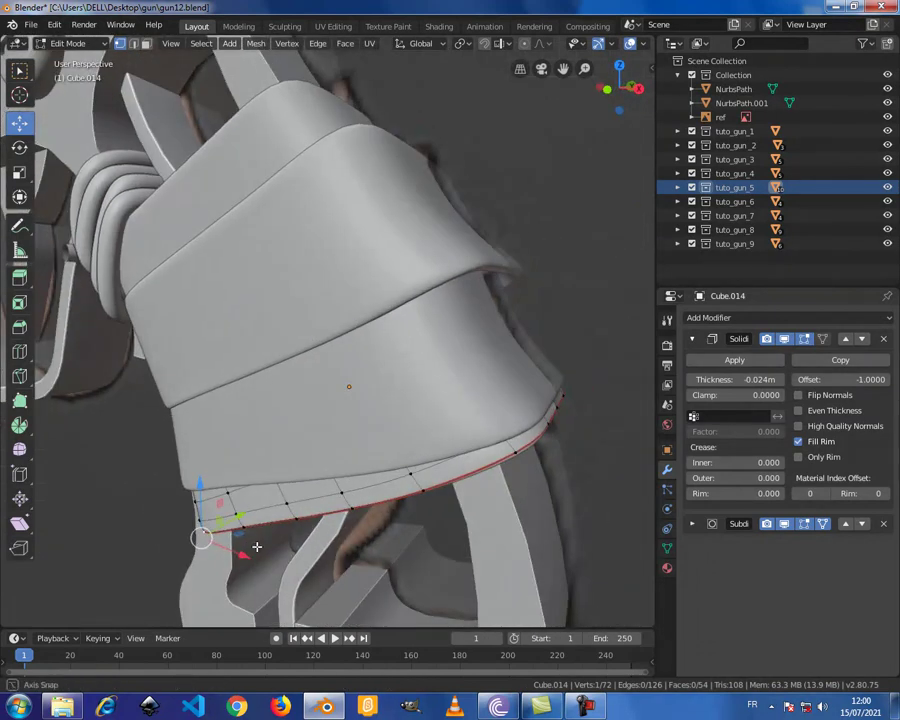
key("o")
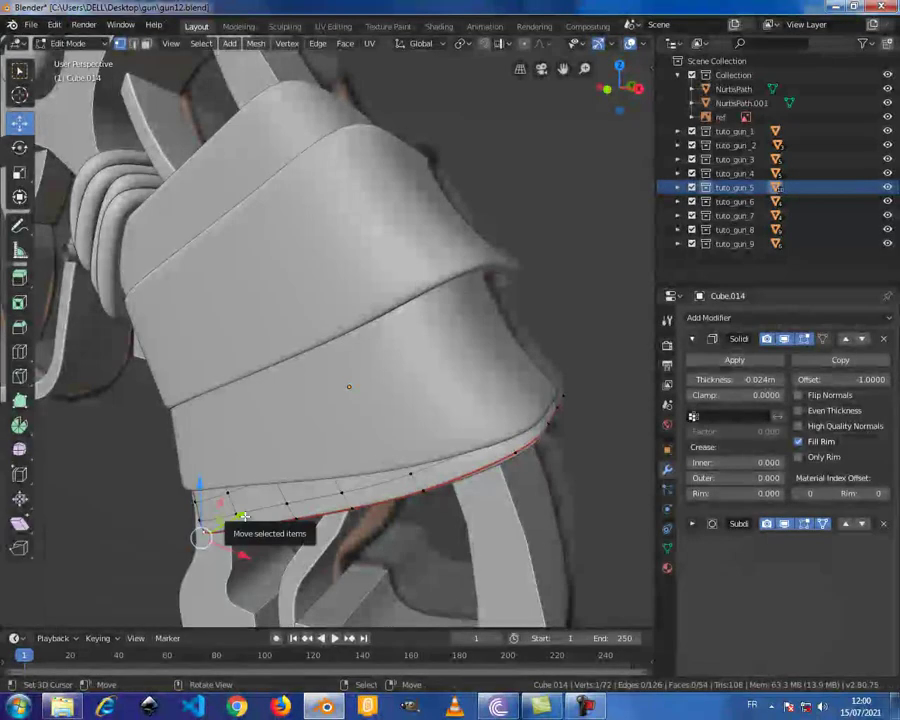
key("g")
key("y")
scroll(231, 513, "up", 1)
scroll(231, 513, "up", 8)
scroll(231, 513, "up", 2)
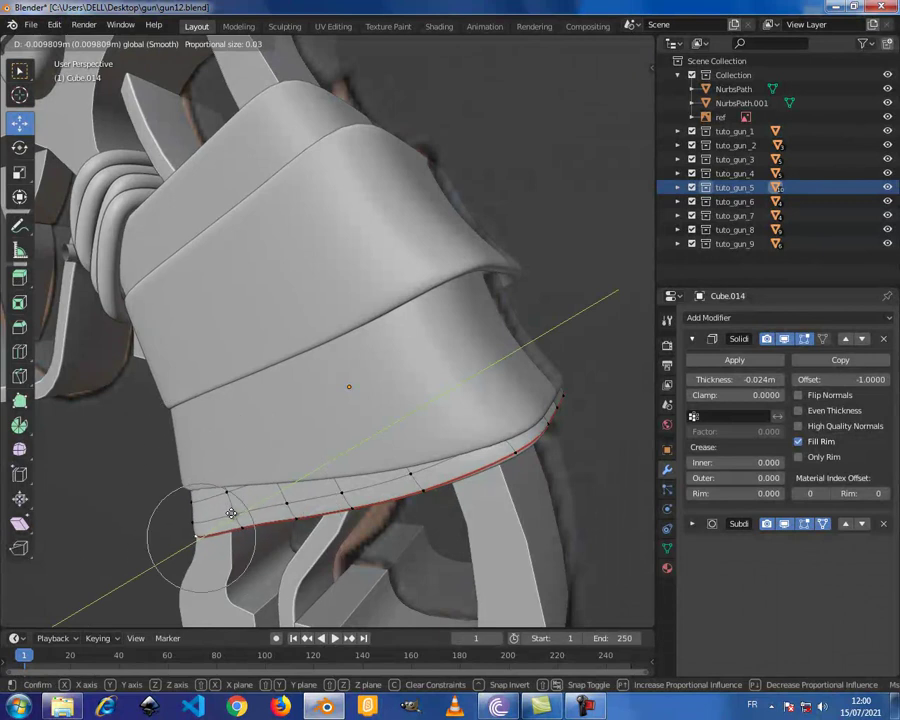
left_click(230, 512)
Step: Shift the corner edge twice along X so the band hugs the grip
mouse_move(341, 480)
middle_mouse_down()
mouse_move(380, 505)
mouse_move(371, 563)
middle_mouse_up()
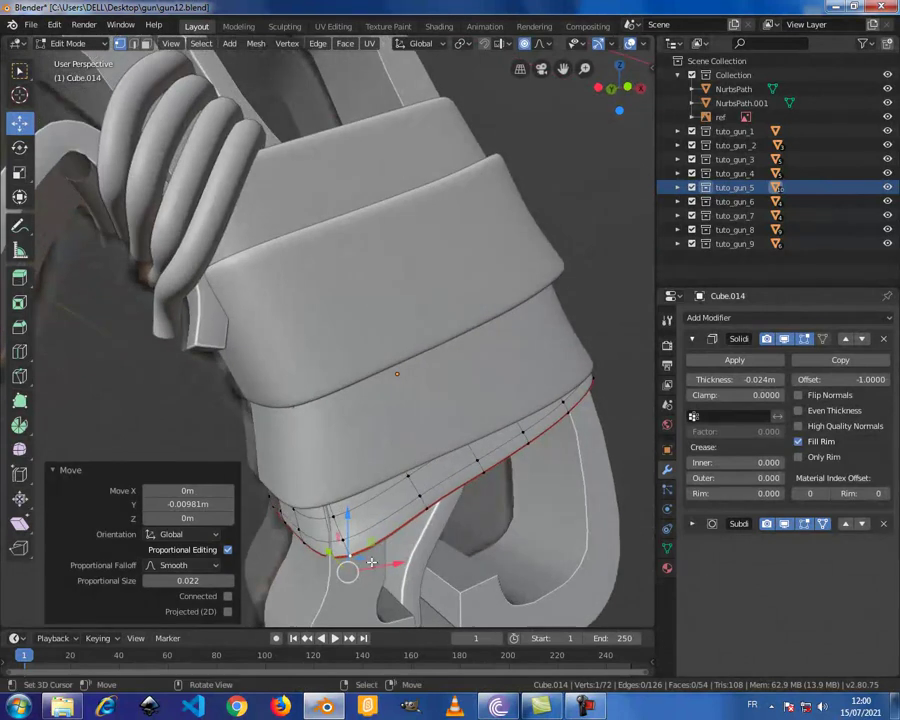
key("g")
key("x")
left_click(375, 546)
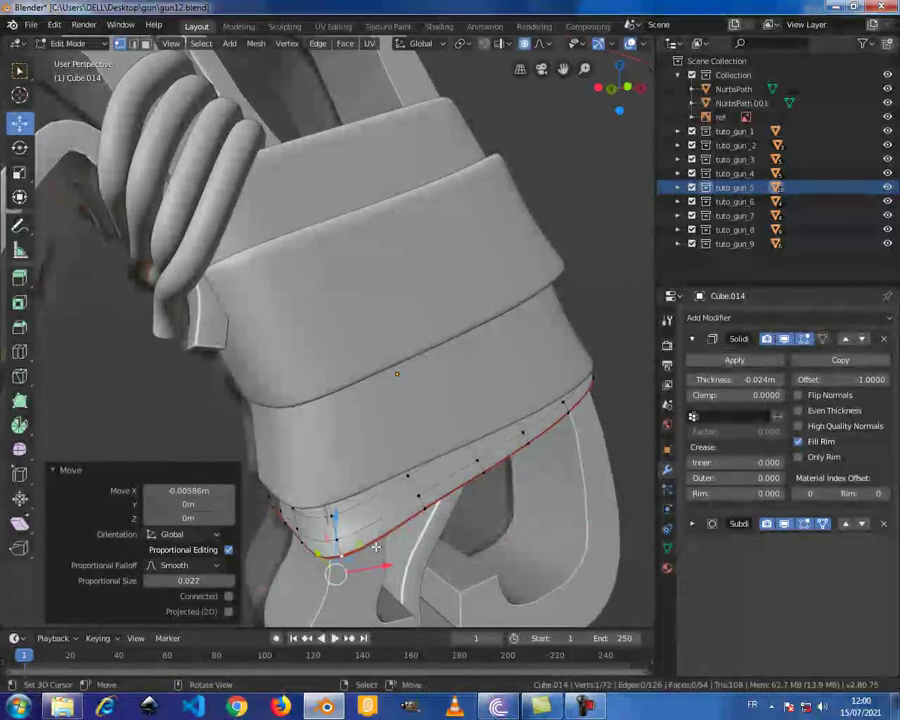
key("g")
key("x")
left_click(369, 517)
mouse_move(369, 517)
middle_mouse_down()
mouse_move(436, 478)
mouse_move(419, 461)
mouse_move(484, 444)
mouse_move(220, 490)
mouse_move(279, 467)
mouse_move(235, 442)
mouse_move(351, 425)
middle_mouse_up()
key("Tab")
mouse_move(378, 467)
middle_mouse_down()
mouse_move(382, 484)
mouse_move(372, 460)
middle_mouse_up()
key("Tab")
left_click_drag(420, 481, 426, 482)
mouse_move(426, 482)
middle_mouse_down()
mouse_move(322, 447)
mouse_move(300, 512)
middle_mouse_up()
mouse_move(299, 515)
left_mouse_down()
mouse_move(386, 508)
mouse_move(327, 508)
left_mouse_up()
left_click(327, 508)
mouse_move(327, 508)
middle_mouse_down()
mouse_move(404, 468)
mouse_move(350, 466)
mouse_move(365, 474)
middle_mouse_up()
key("Tab")
key("ctrl+s")
scroll(363, 465, "down", 3)
mouse_move(450, 402)
middle_mouse_down()
mouse_move(299, 398)
mouse_move(476, 396)
middle_mouse_up()
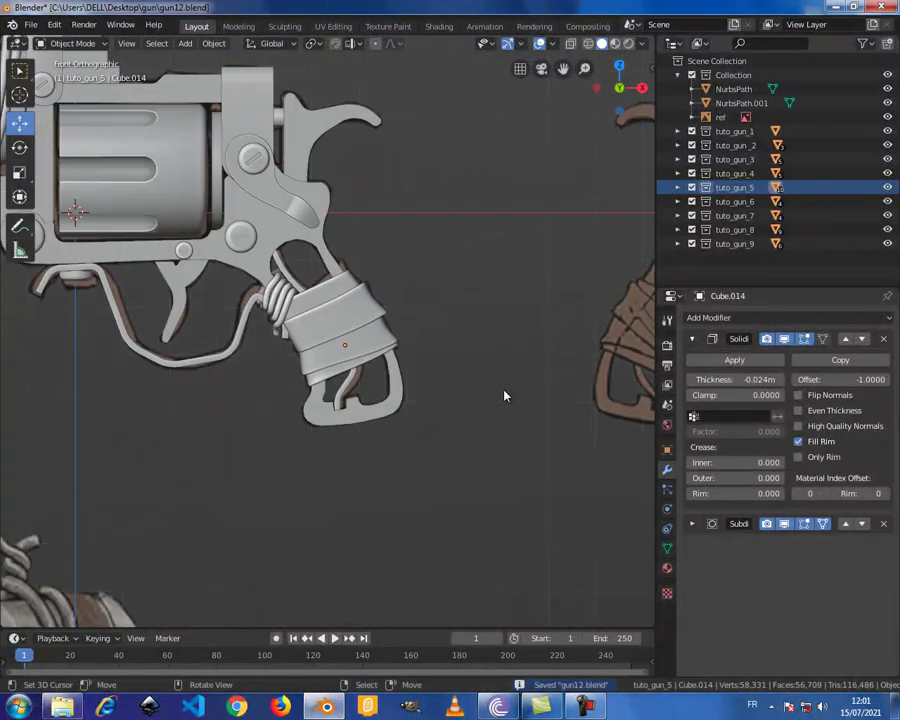
scroll(504, 396, "up", 1)
scroll(504, 396, "up", 2)
scroll(504, 396, "up", 3)
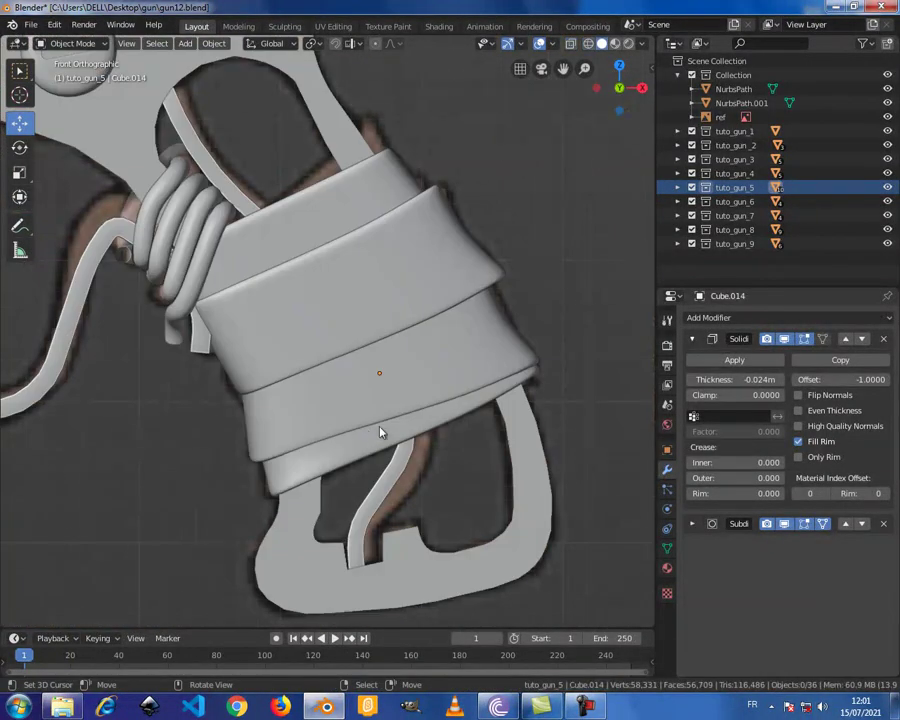
key("KP_Divide")
middle_click_drag(380, 444, 363, 422)
key("Tab")
left_click(365, 370, "alt")
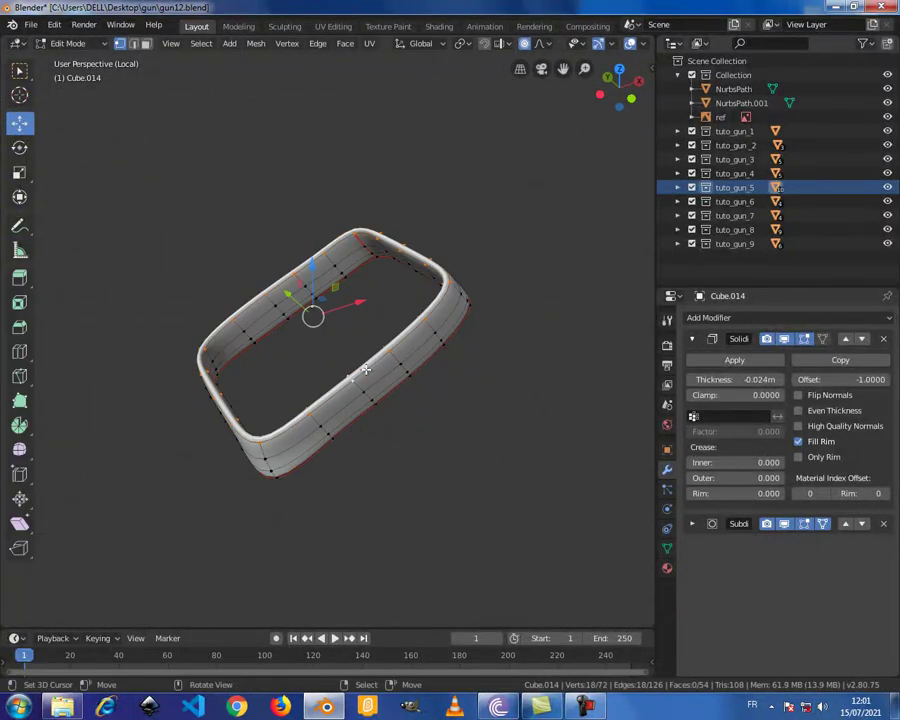
key("ctrl+e")
left_click(366, 372)
mouse_move(454, 346)
middle_mouse_down()
mouse_move(290, 344)
mouse_move(165, 324)
mouse_move(270, 322)
middle_mouse_up()
key("Tab")
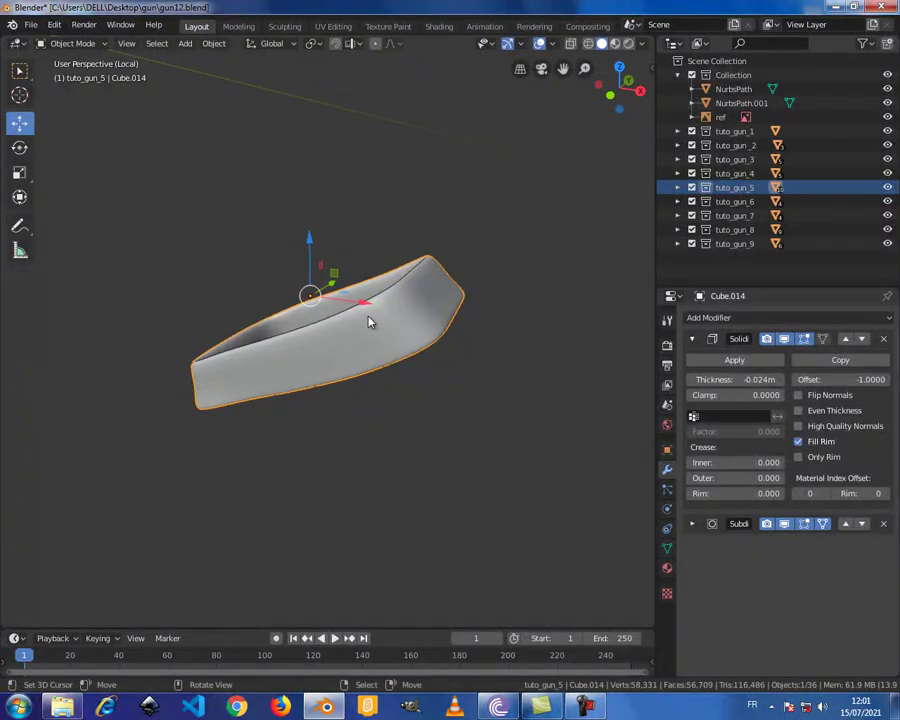
key("KP_Divide")
key("ctrl+s")
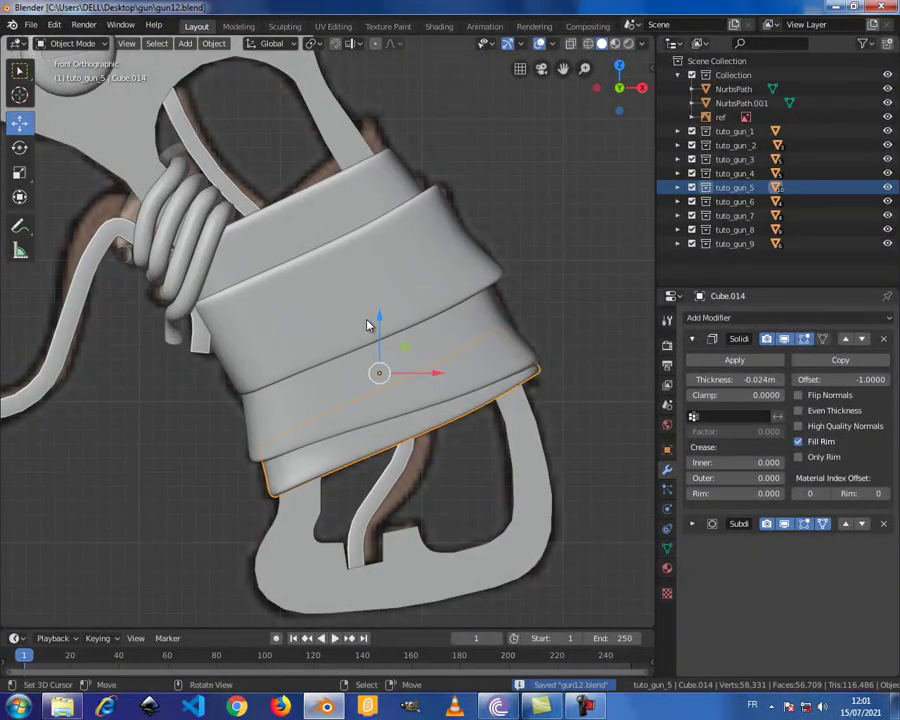
key("alt+z")
key("alt+z")
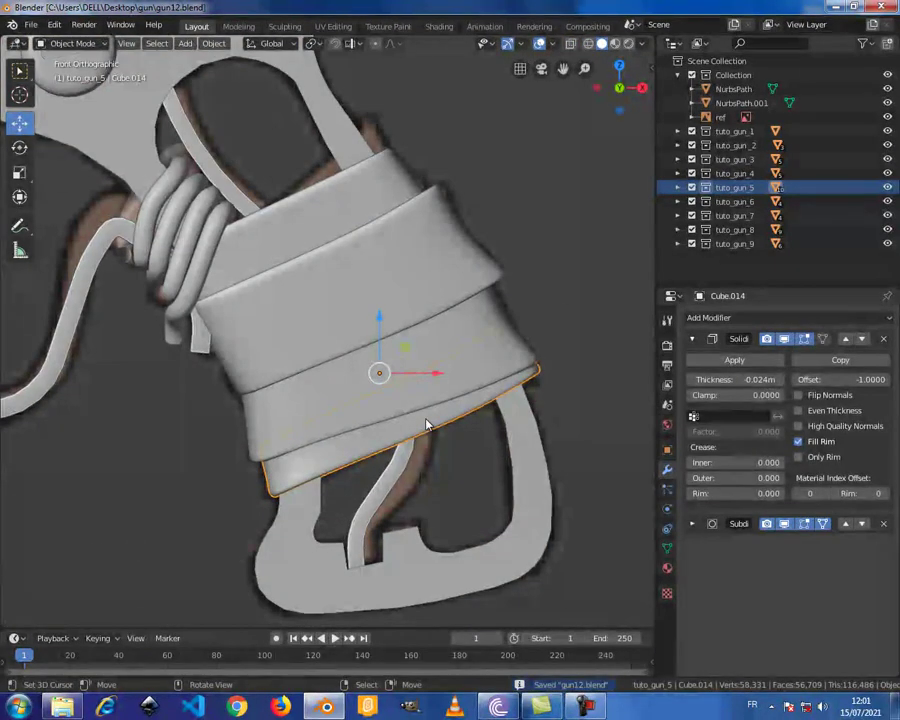
scroll(426, 422, "down", 3)
scroll(426, 422, "down", 3)
scroll(418, 407, "up", 1)
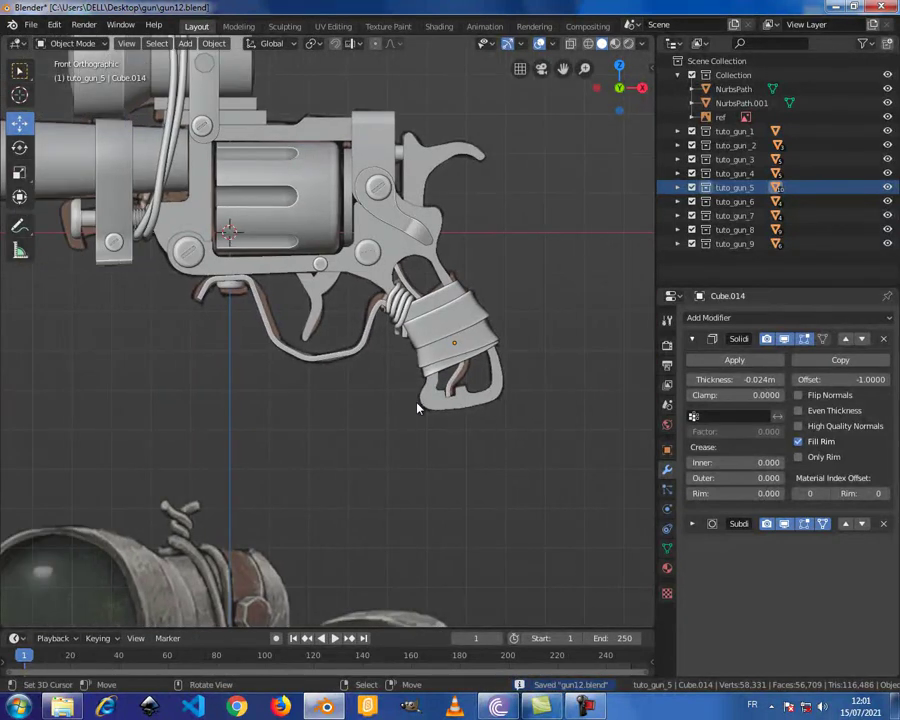
scroll(448, 418, "down", 2, "ctrl")
scroll(430, 400, "up", 2)
scroll(407, 386, "up", 2)
scroll(261, 253, "down", 1)
Step: Select the band Cube.015 and apply its Solidify modifier
left_click(265, 262, "shift")
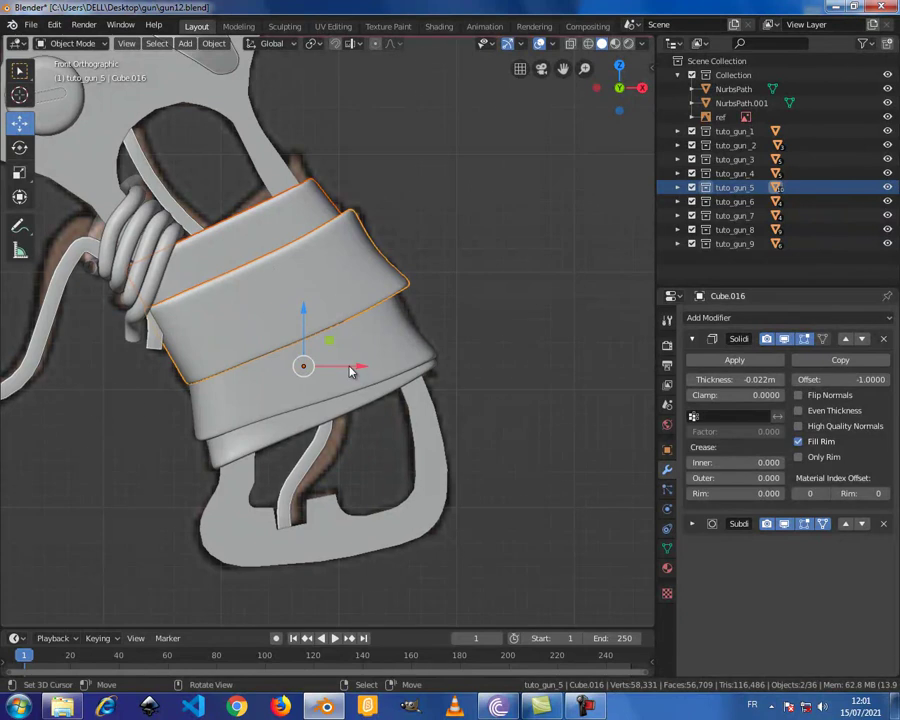
left_click(270, 242, "shift")
left_click(306, 280)
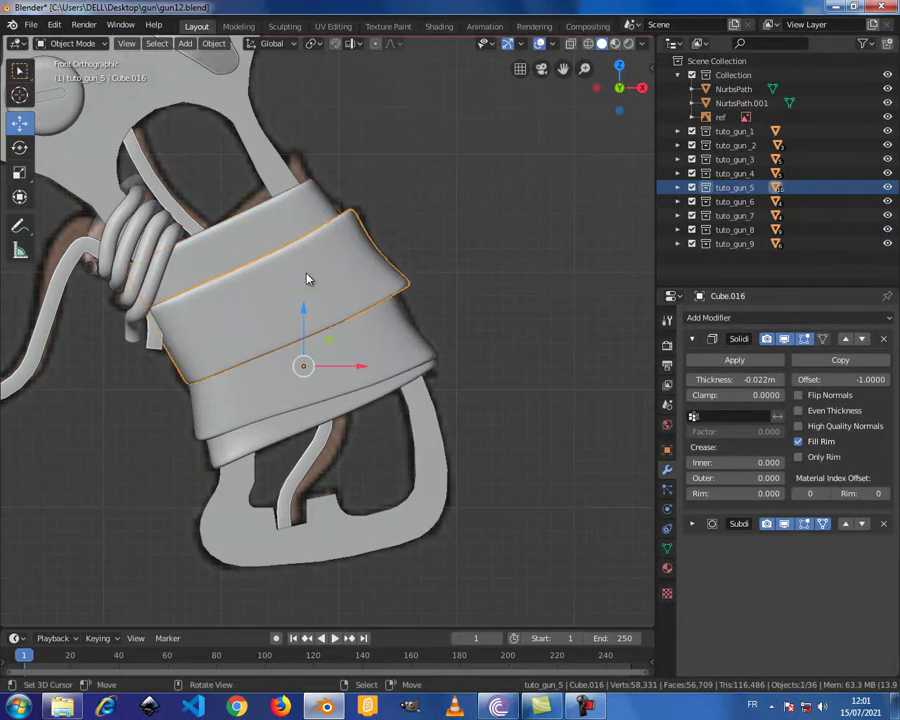
left_click(280, 222)
left_click(691, 339)
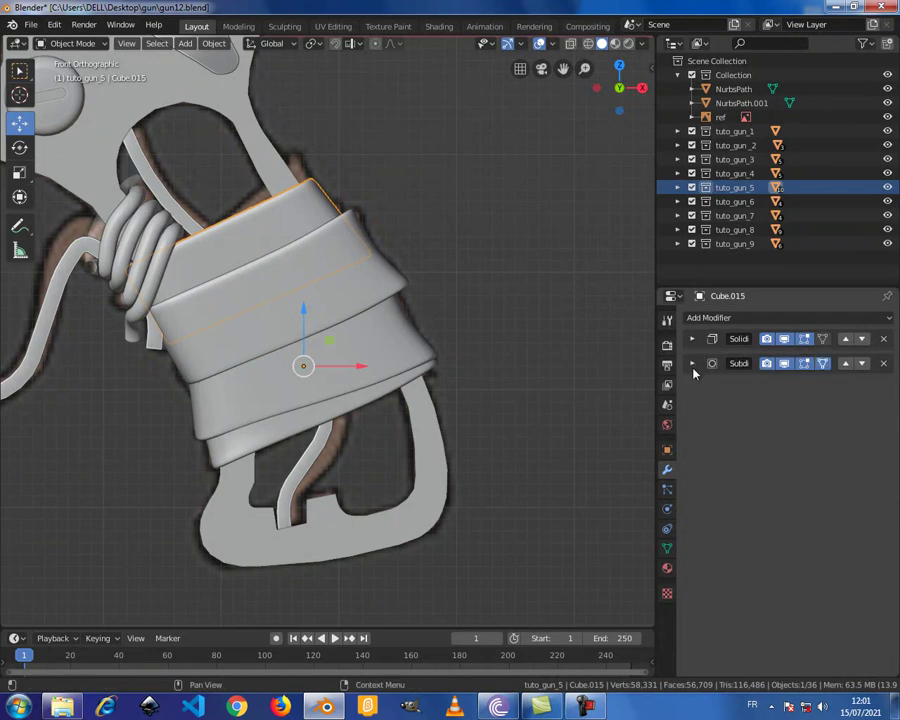
scroll(600, 400, "down", 1)
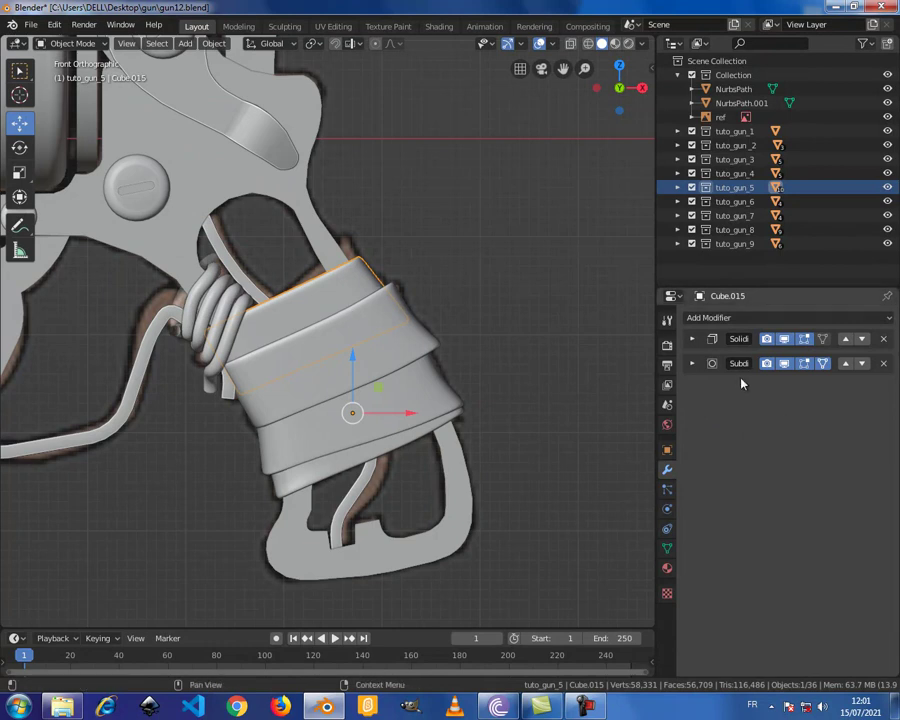
left_click(691, 339)
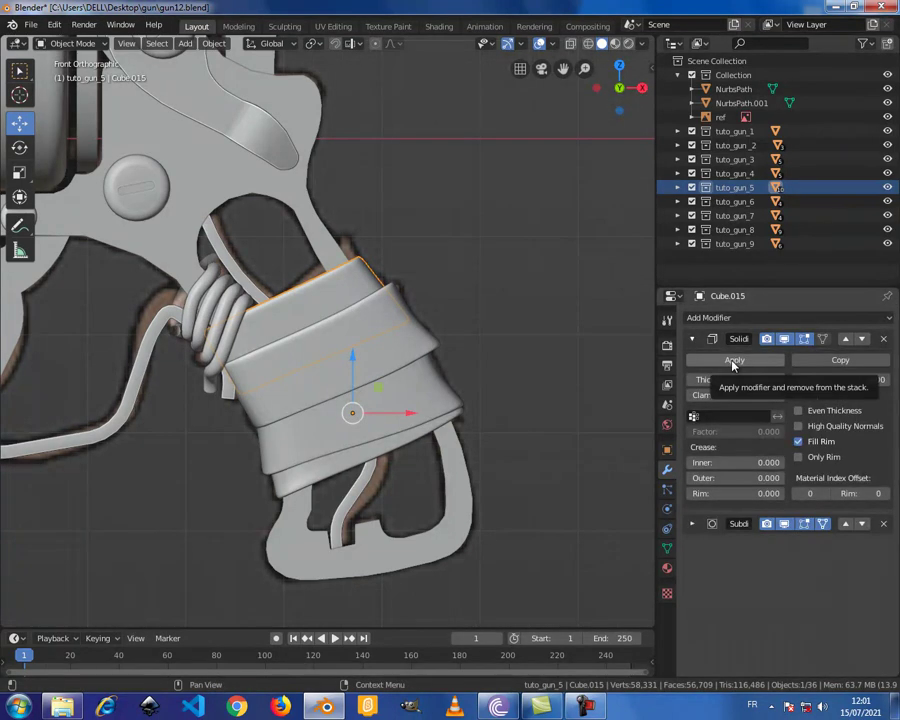
left_click(732, 362)
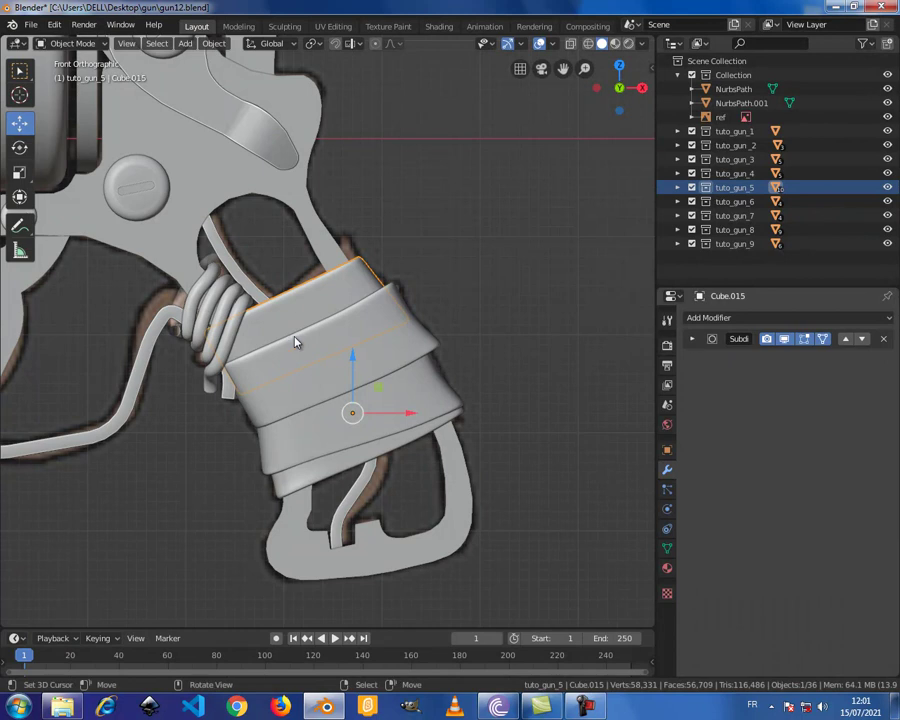
Step: Apply the Solidify modifier on Cube.016, Cube.017 and Cube.014 in turn
left_click(296, 342)
left_click(732, 361)
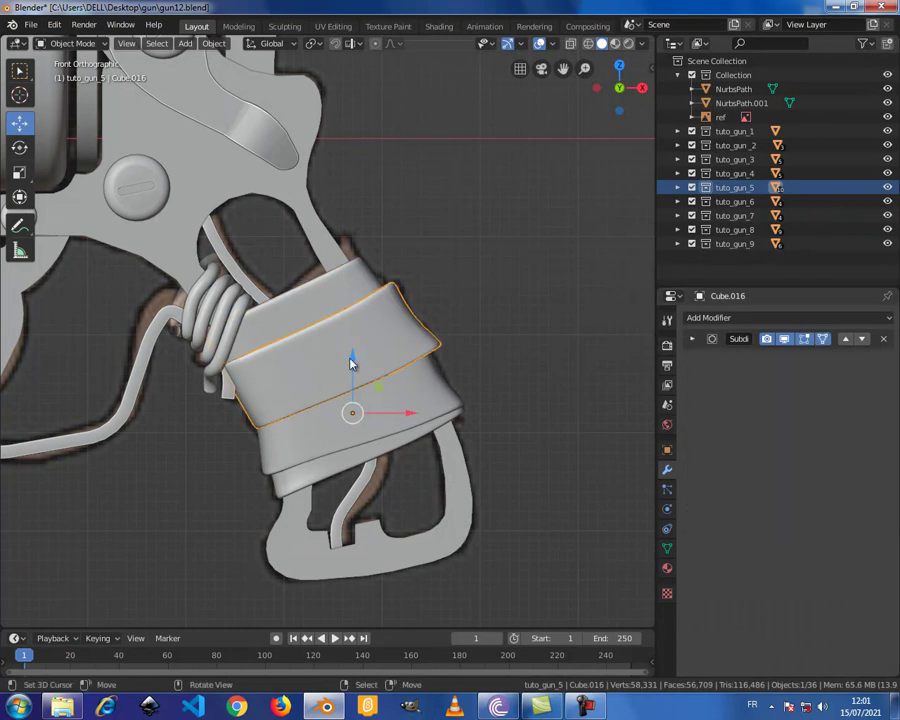
left_click(458, 402)
left_click(732, 362)
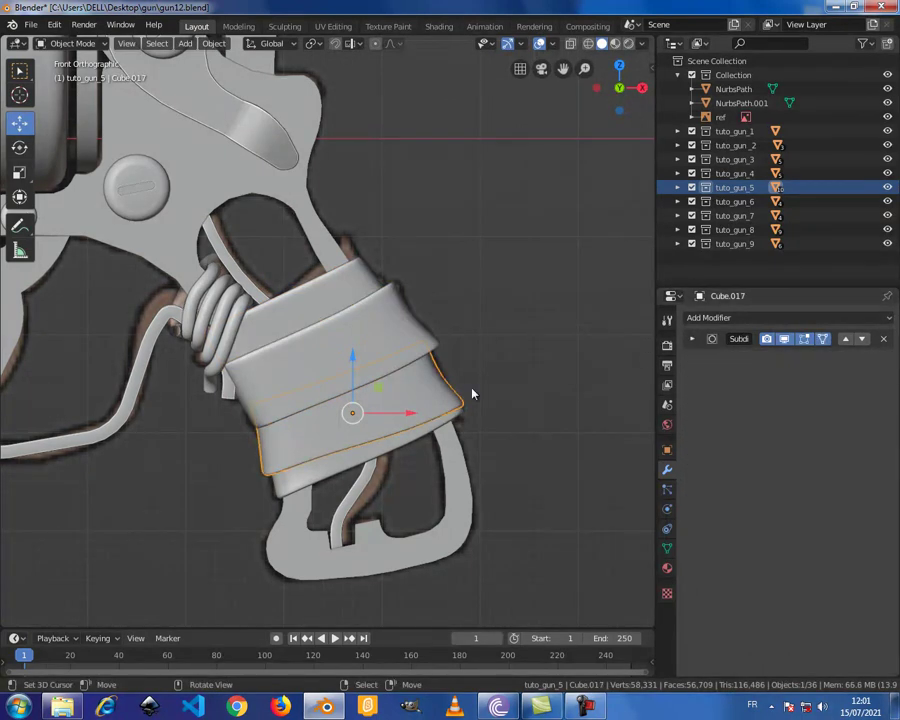
left_click(443, 430)
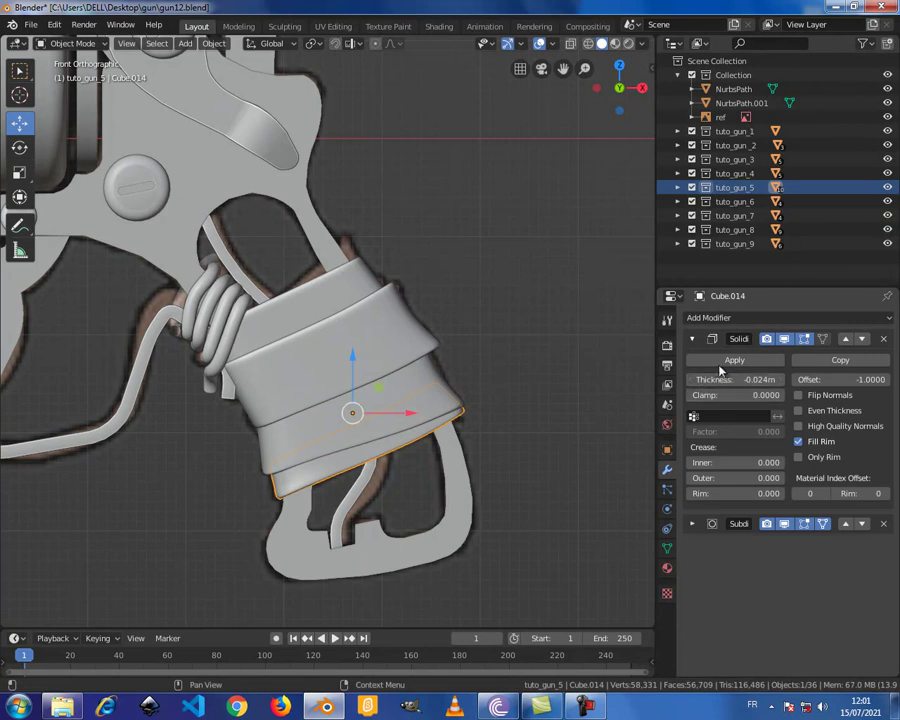
left_click(722, 362)
Step: Select all four cloth bands together, starting from Cube.015
scroll(311, 377, "up", 1)
left_click(311, 311)
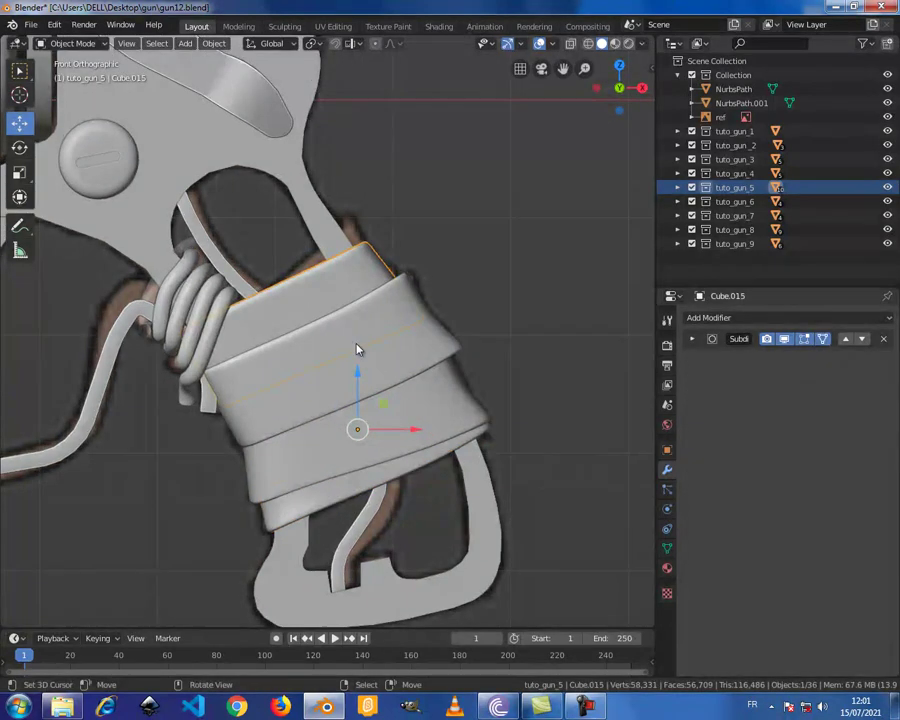
left_click(412, 426)
left_click(402, 467, "shift")
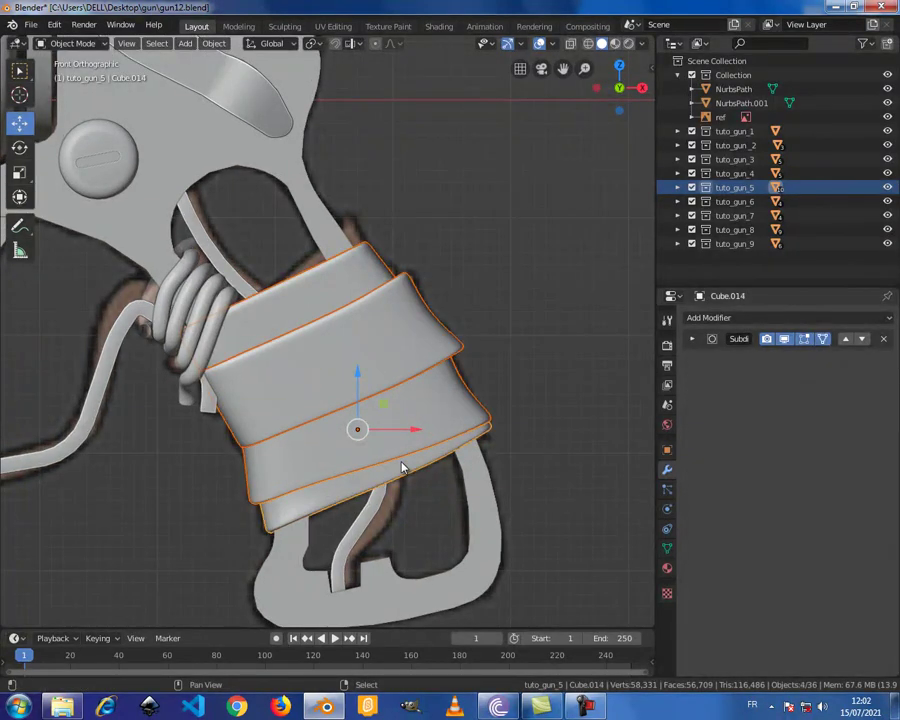
Step: Select all of the bands' geometry in Edit Mode and UV-unwrap it
key("Tab")
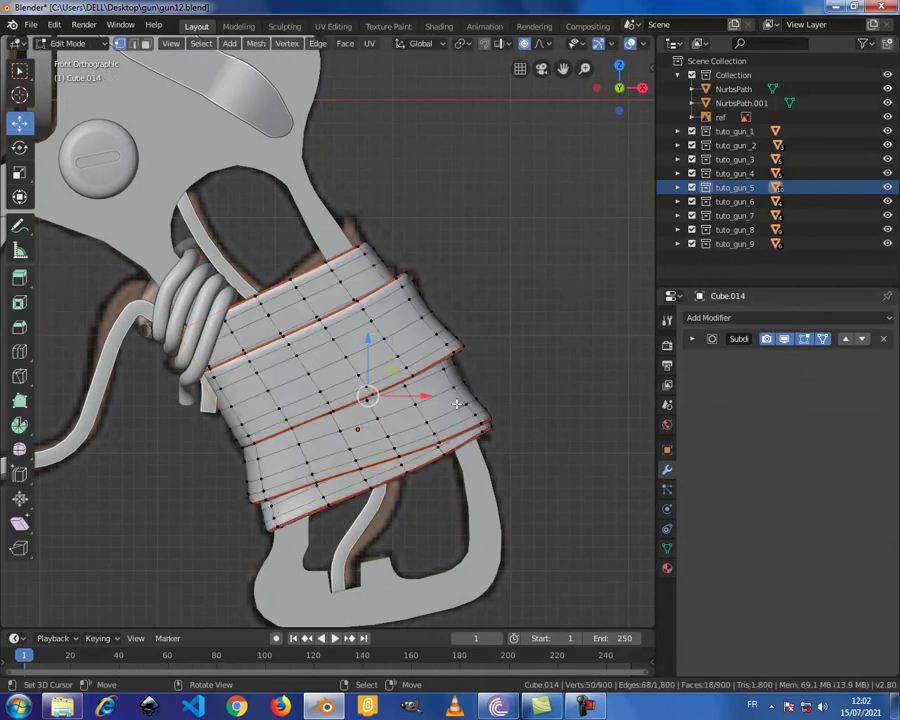
key("a")
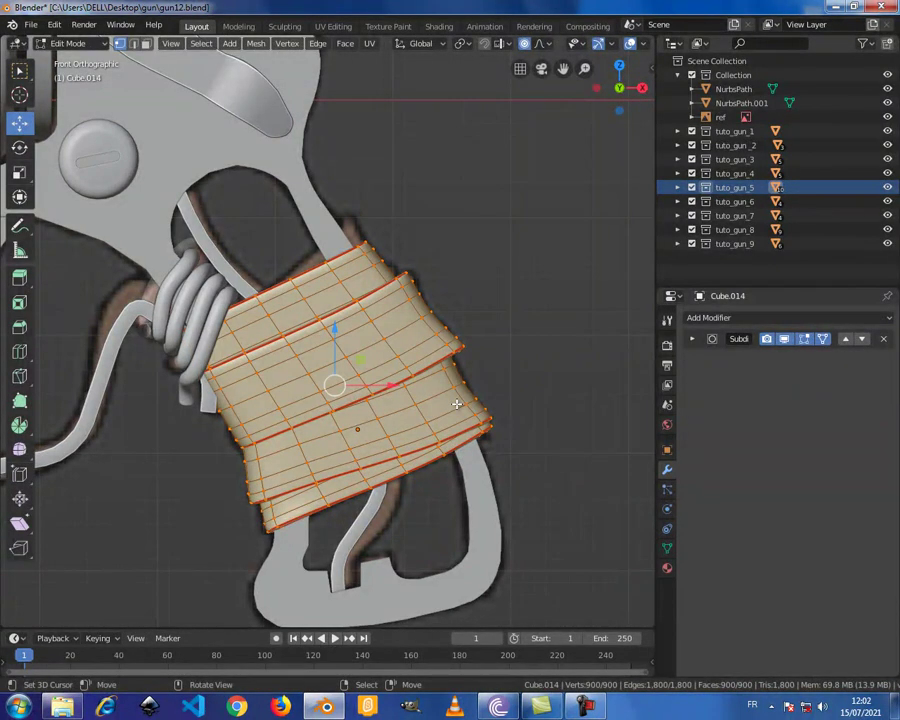
key("u")
left_click(456, 404)
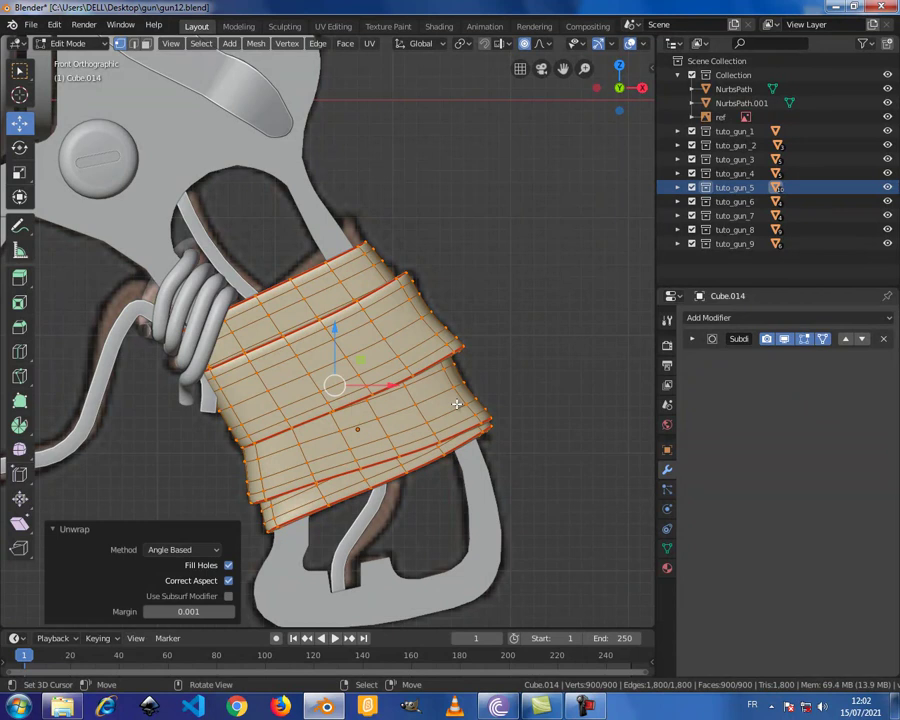
key("Tab")
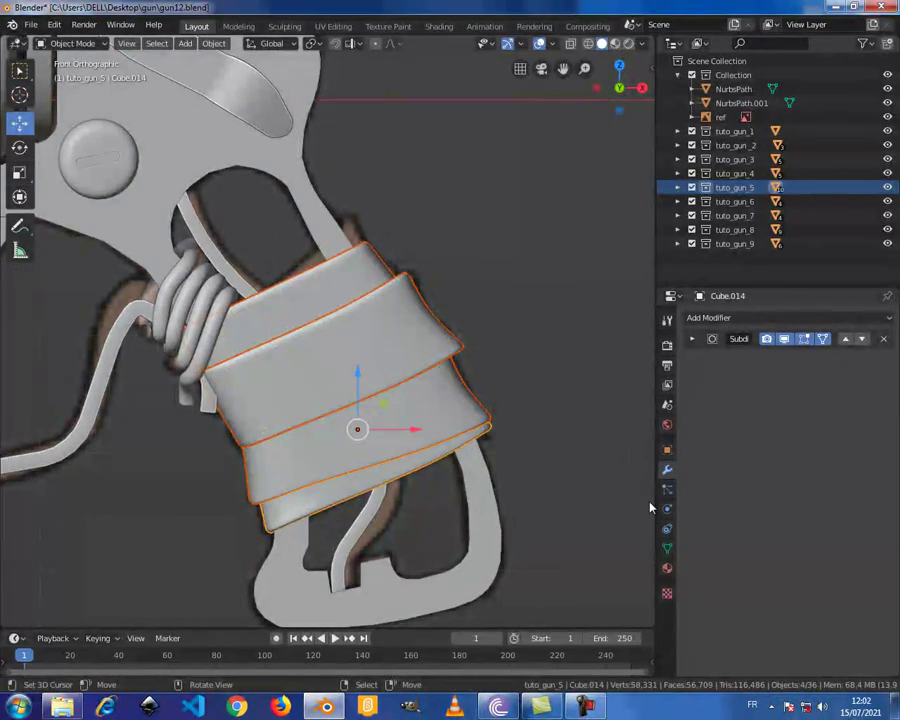
Step: Assign the existing 'test' material to bands Cube.014, Cube.015, Cube.016 and Cube.017
left_click(668, 571)
left_click(690, 377)
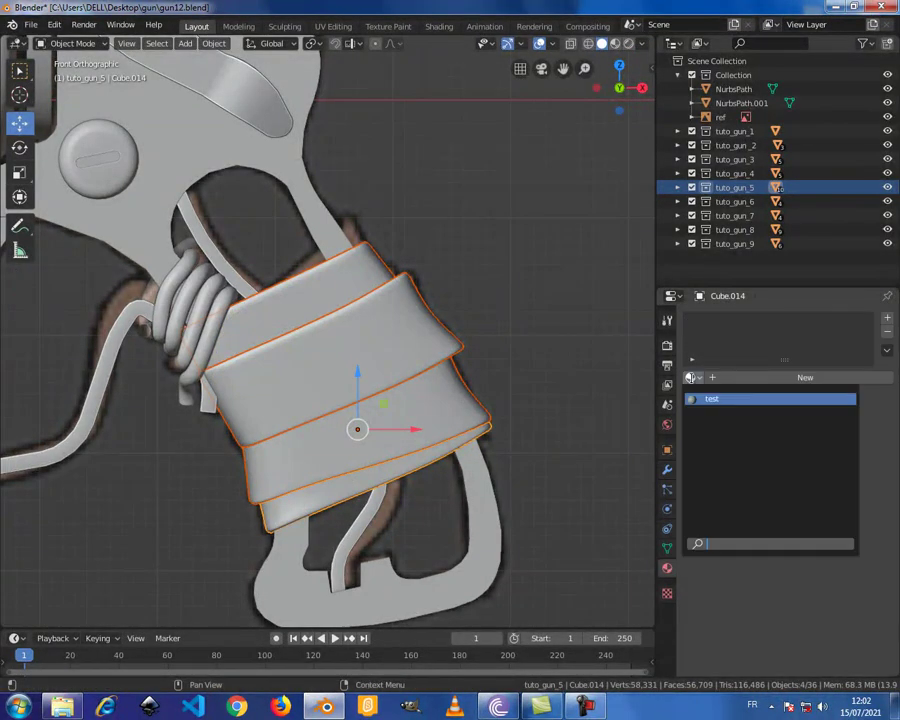
left_click(711, 400)
left_click(320, 298)
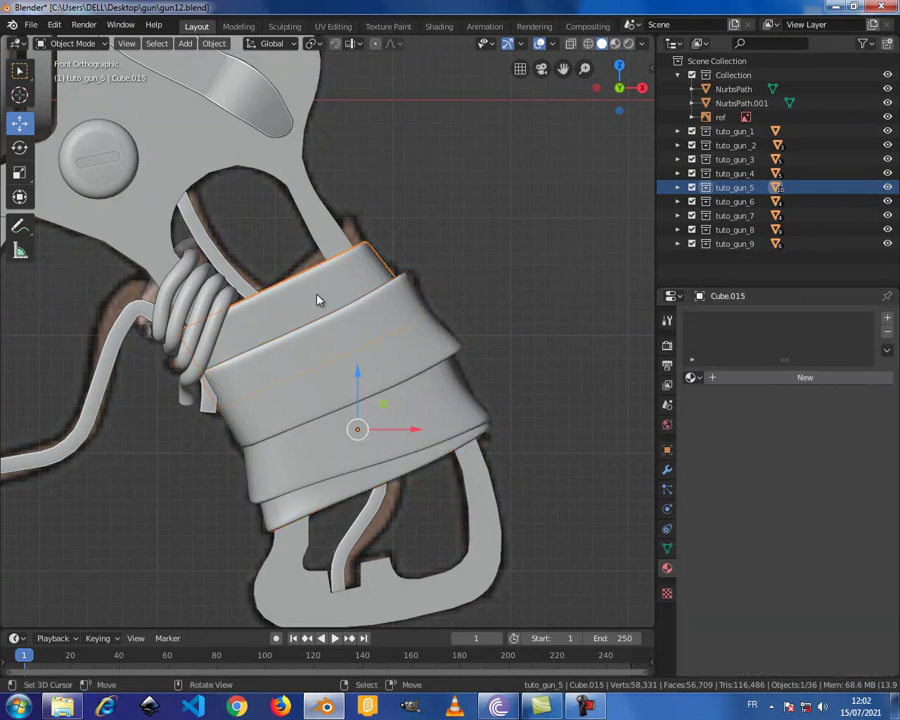
left_click(692, 378)
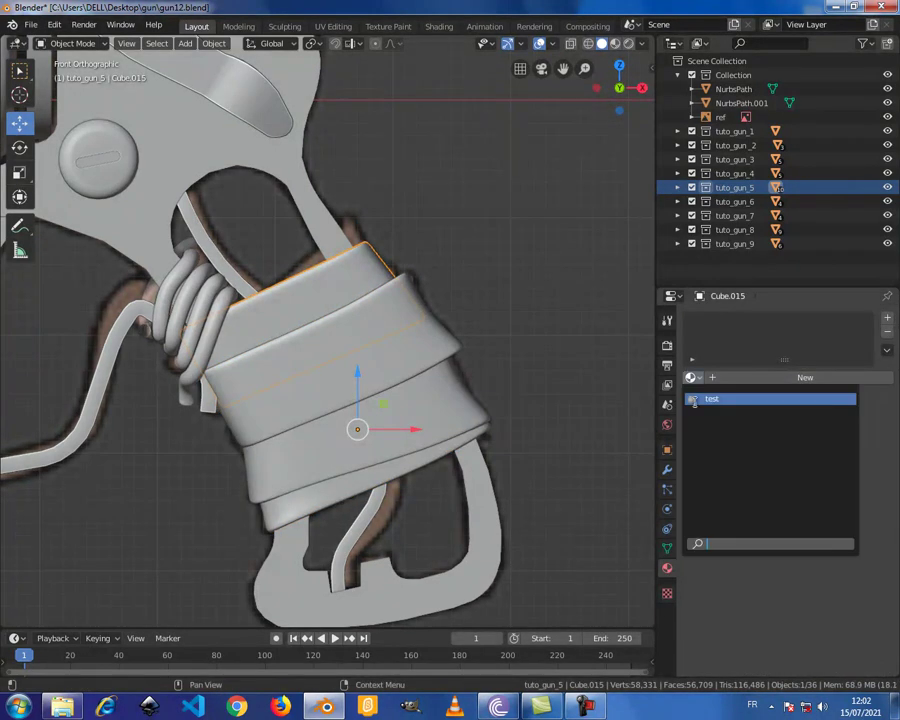
left_click(702, 400)
left_click(404, 340)
left_click(690, 377)
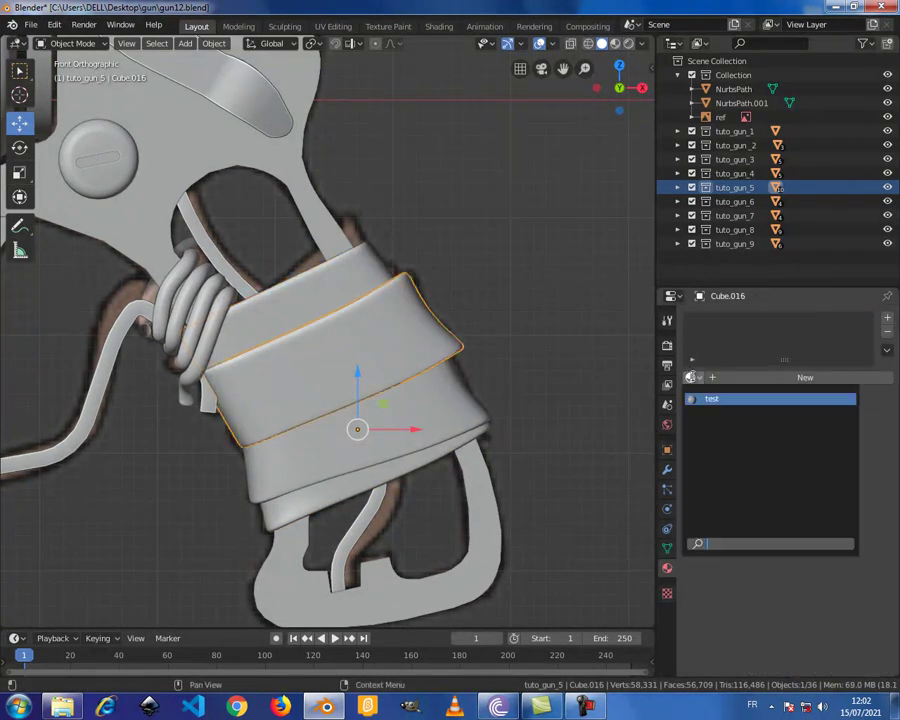
left_click(703, 400)
left_click(460, 402)
left_click(690, 377)
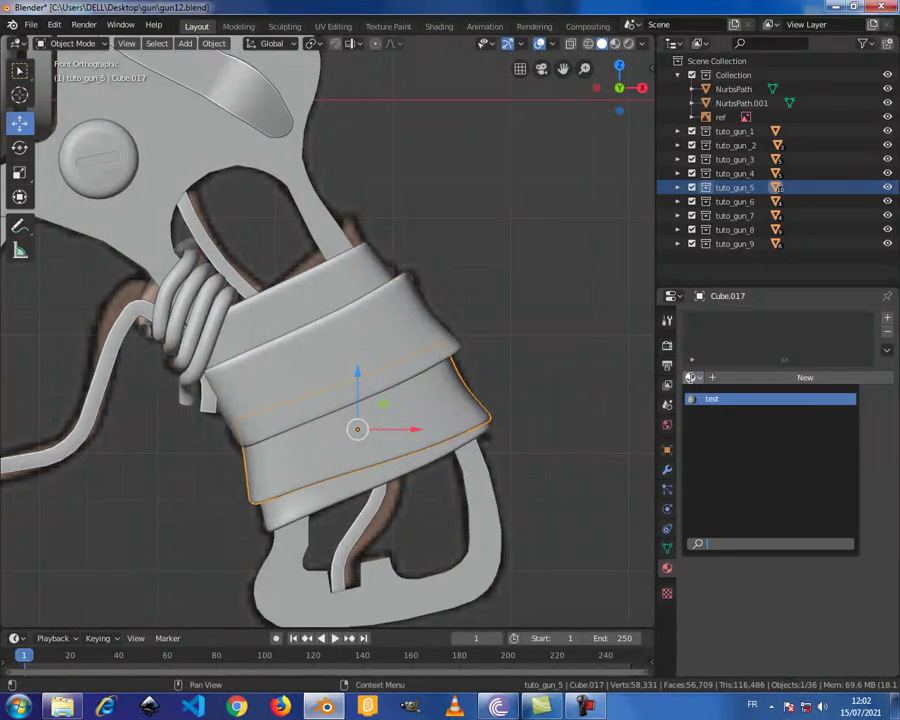
left_click(703, 400)
Step: Select the bottom band Cube.014 and zoom around to inspect the checker pattern on the gun
left_click(470, 440)
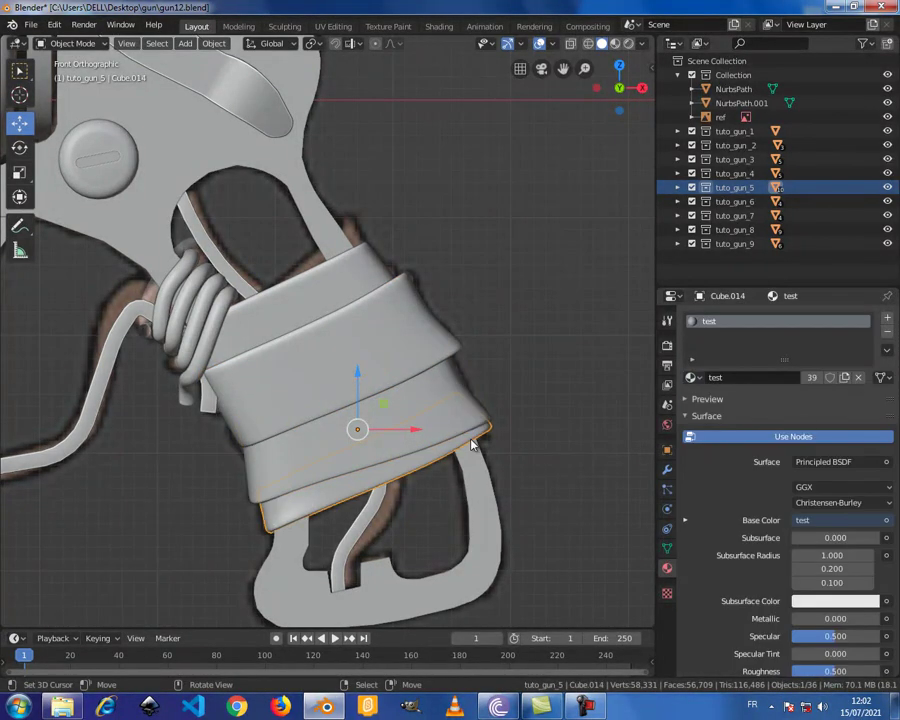
scroll(447, 367, "down", 1)
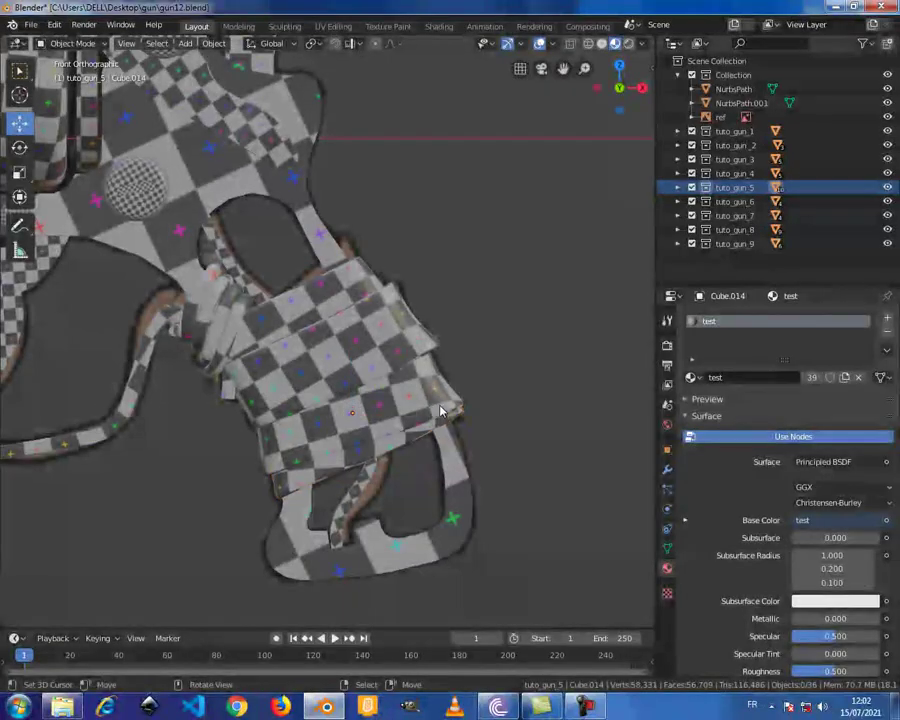
scroll(440, 405, "down", 4)
scroll(305, 341, "up", 2)
scroll(412, 358, "down", 3)
left_click(412, 358)
mouse_move(412, 358)
middle_mouse_down()
mouse_move(388, 363)
mouse_move(418, 377)
mouse_move(370, 348)
middle_mouse_up()
scroll(400, 368, "down", 3)
mouse_move(464, 418)
middle_mouse_down()
mouse_move(376, 374)
mouse_move(410, 370)
mouse_move(300, 295)
mouse_move(338, 287)
middle_mouse_up()
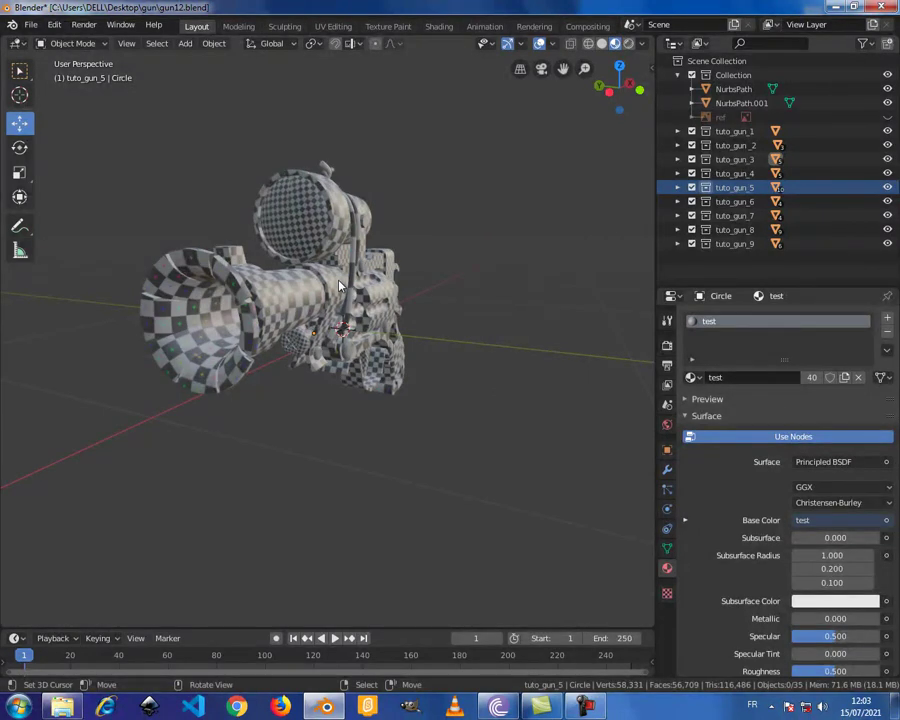
middle_click_drag(338, 287, 339, 287)
mouse_move(393, 300)
middle_mouse_down()
mouse_move(372, 328)
mouse_move(303, 309)
middle_mouse_up()
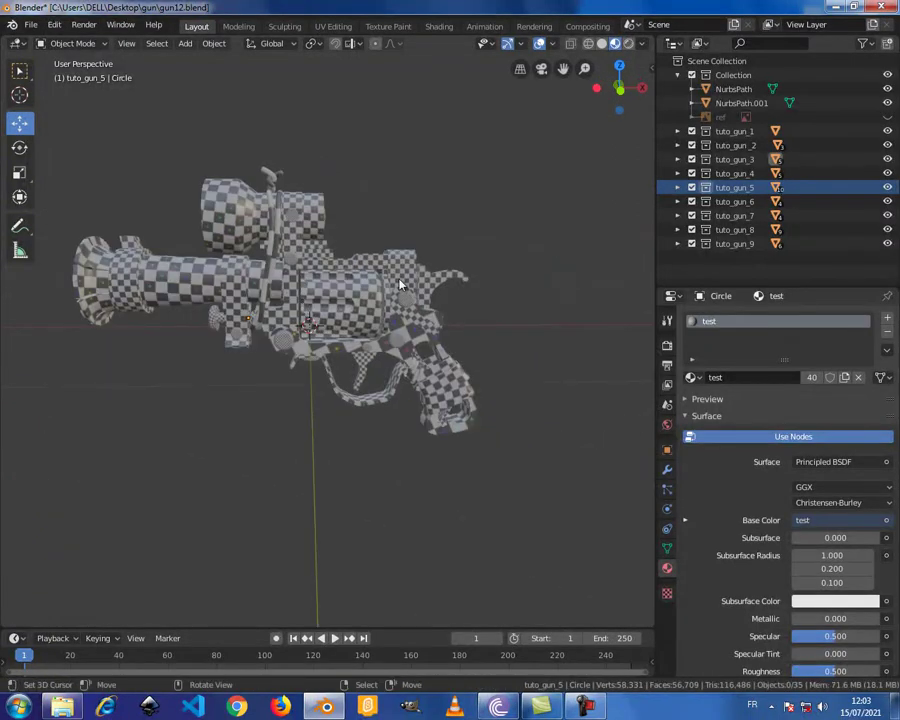
mouse_move(476, 313)
middle_mouse_down()
mouse_move(289, 322)
mouse_move(404, 352)
middle_mouse_up()
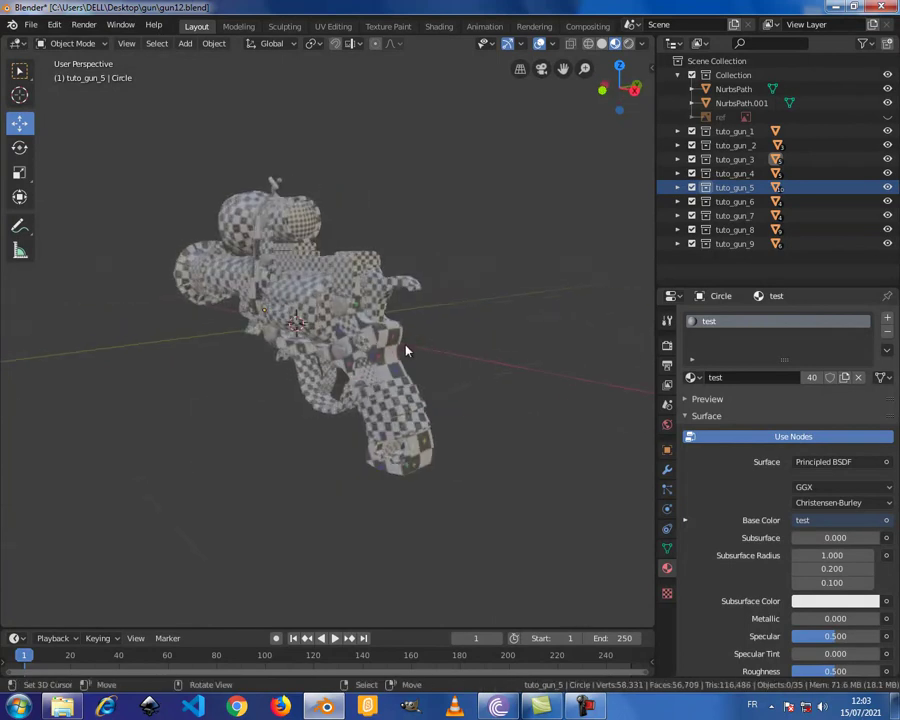
mouse_move(317, 338)
middle_mouse_down()
mouse_move(418, 338)
mouse_move(436, 350)
mouse_move(416, 344)
middle_mouse_up()
scroll(416, 344, "up", 2)
left_click(519, 419)
left_click(477, 363)
left_click(497, 385)
left_click(497, 385)
left_click(497, 385)
scroll(366, 292, "down", 2)
mouse_move(366, 292)
middle_mouse_down()
mouse_move(378, 358)
mouse_move(496, 342)
mouse_move(456, 331)
mouse_move(209, 328)
middle_mouse_up()
scroll(493, 343, "up", 1)
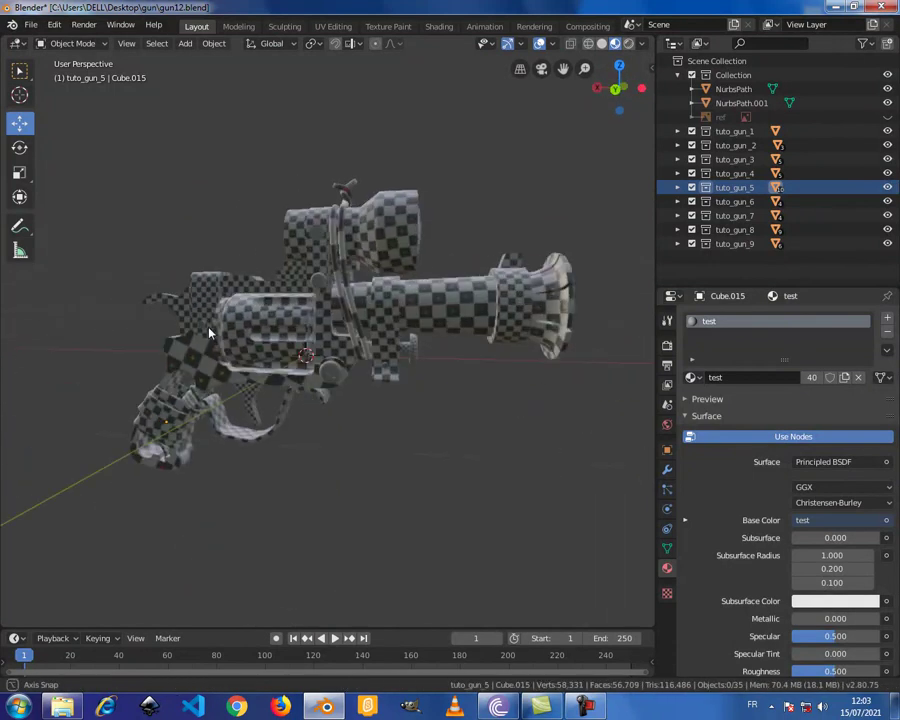
mouse_move(475, 355)
middle_mouse_down()
mouse_move(217, 358)
mouse_move(352, 344)
mouse_move(466, 347)
mouse_move(199, 345)
middle_mouse_up()
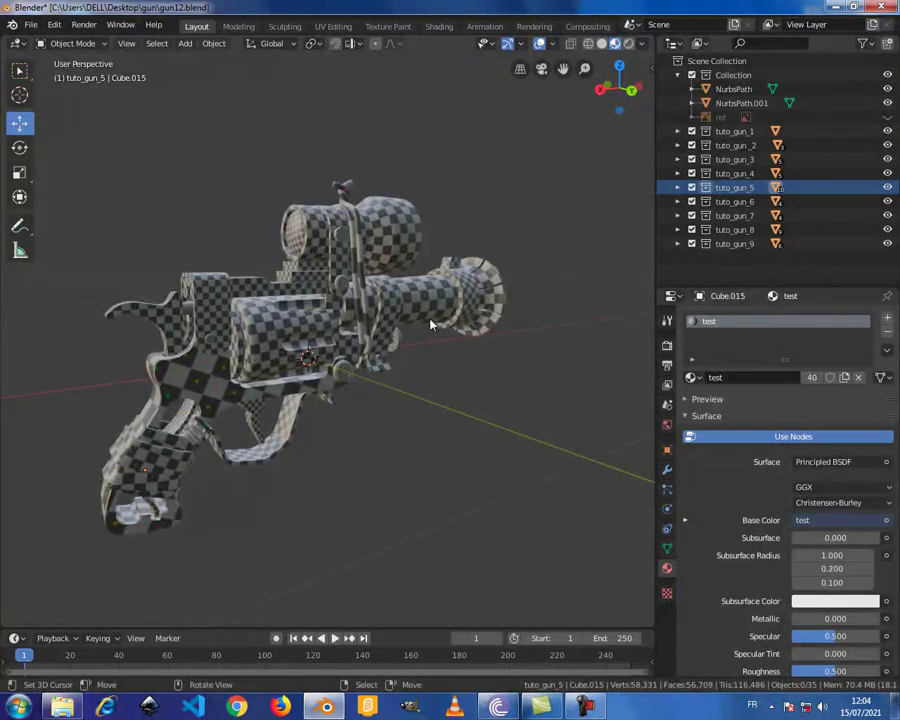